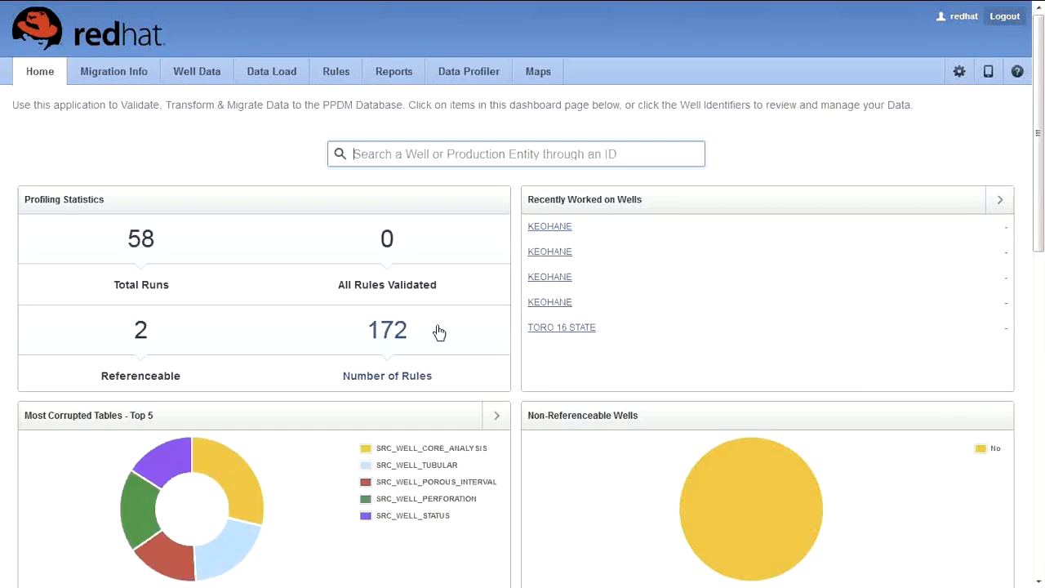
Step: Scroll the home page and read the introduction about transforming and migrating data to PPDM
{"action": "scroll", "coordinate": [439, 331], "scroll_direction": "down", "scroll_amount": 2}
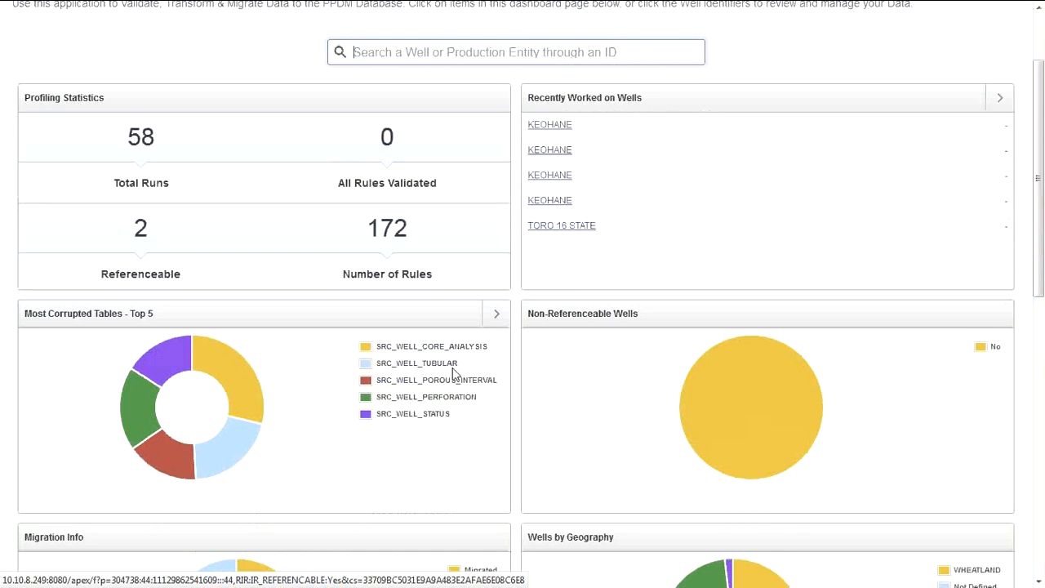
{"action": "scroll", "coordinate": [453, 367], "scroll_direction": "down", "scroll_amount": 5}
{"action": "scroll", "coordinate": [452, 375], "scroll_direction": "down", "scroll_amount": 3}
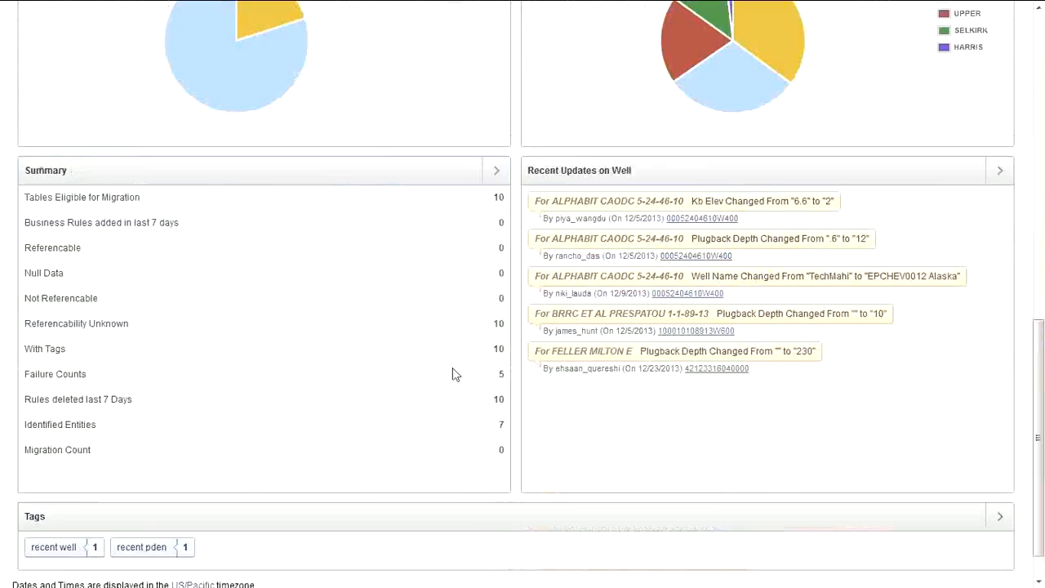
{"action": "scroll", "coordinate": [455, 374], "scroll_direction": "down", "scroll_amount": 1}
{"action": "scroll", "coordinate": [455, 375], "scroll_direction": "up", "scroll_amount": 3}
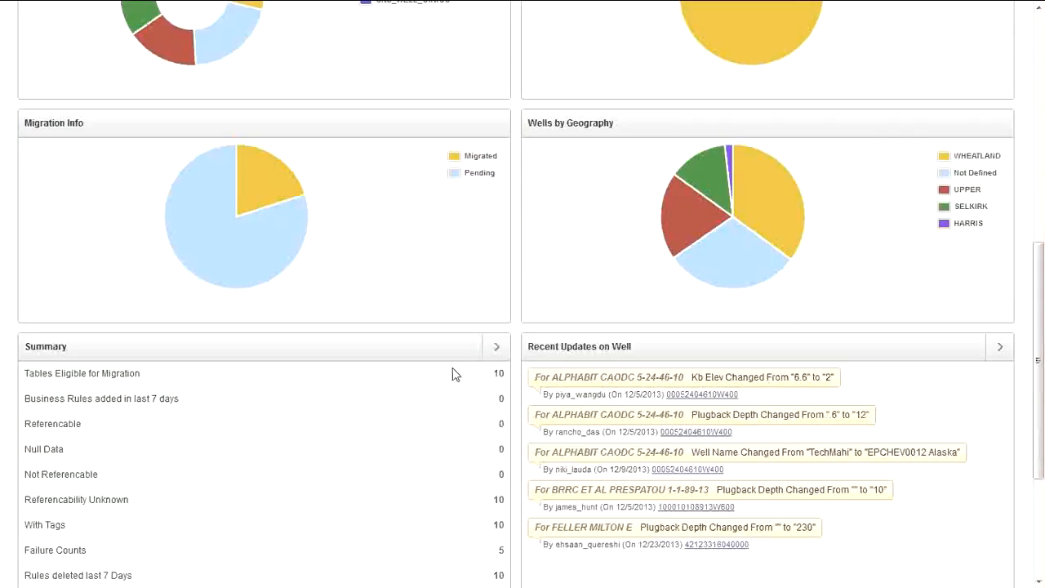
{"action": "scroll", "coordinate": [455, 374], "scroll_direction": "up", "scroll_amount": 4}
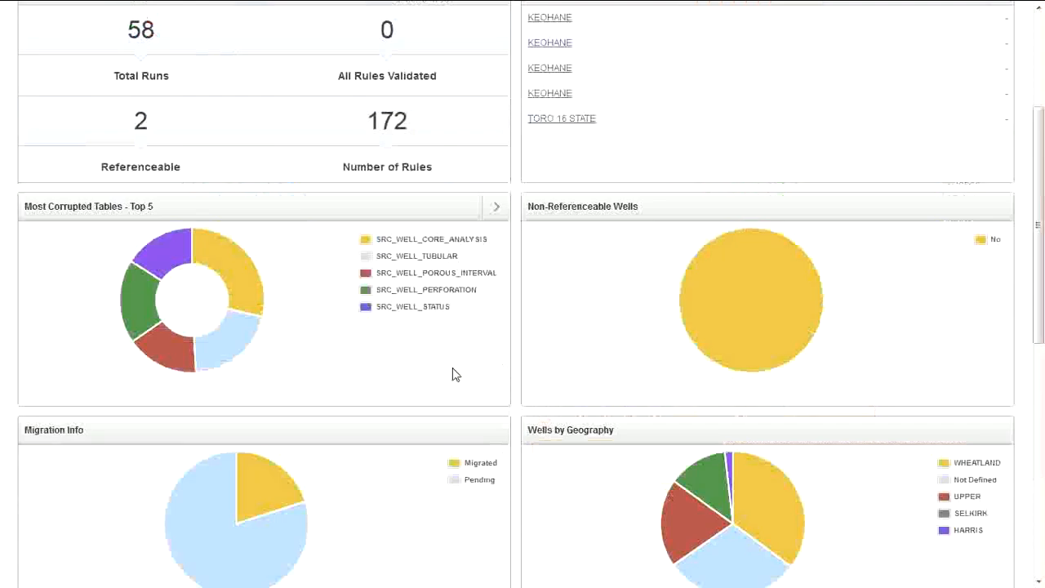
{"action": "scroll", "coordinate": [455, 374], "scroll_direction": "up", "scroll_amount": 3}
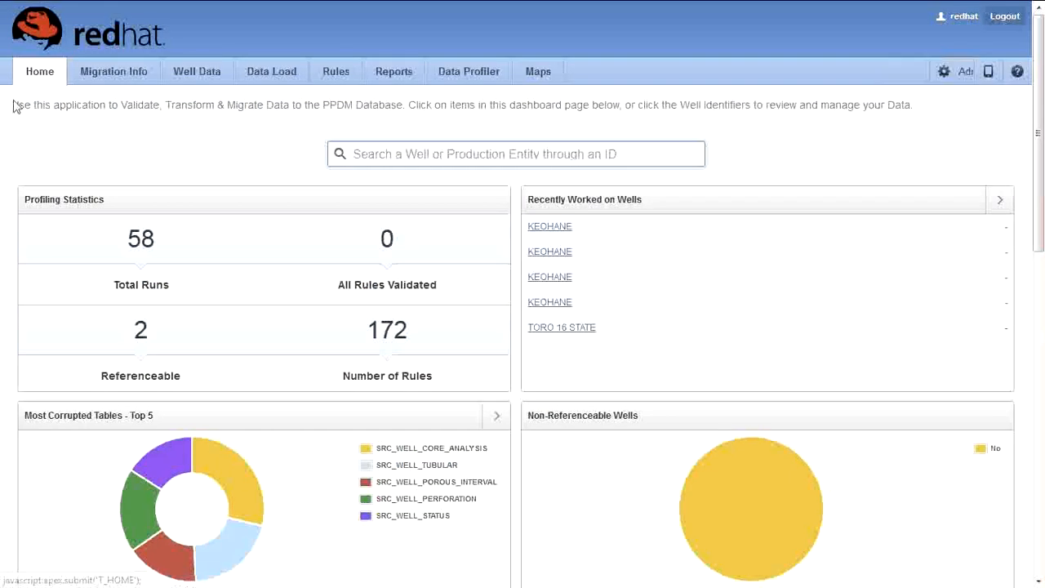
{"action": "left_click_drag", "start_coordinate": [14, 106], "coordinate": [162, 107]}
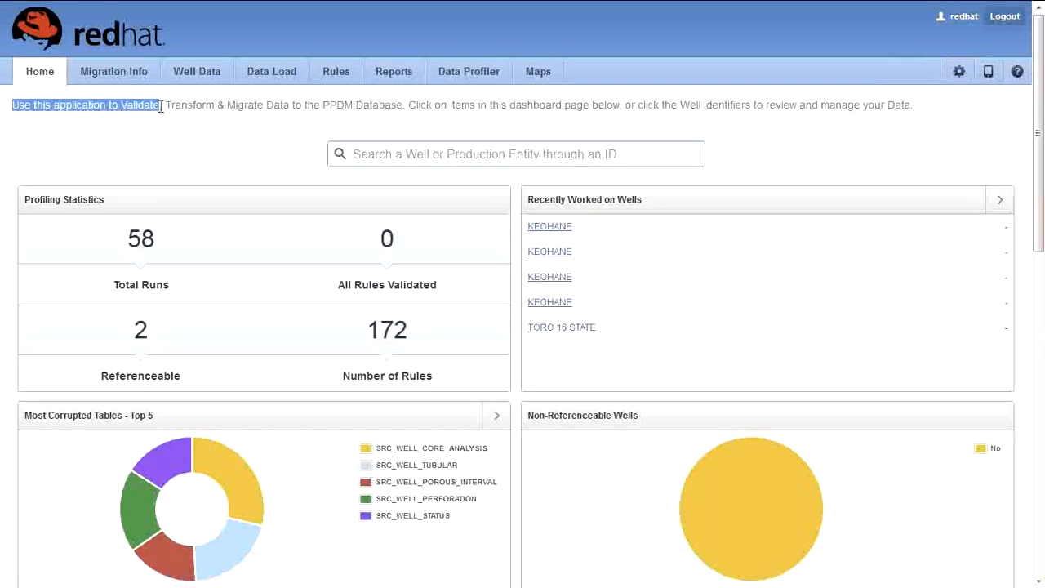
{"action": "left_click", "coordinate": [167, 107]}
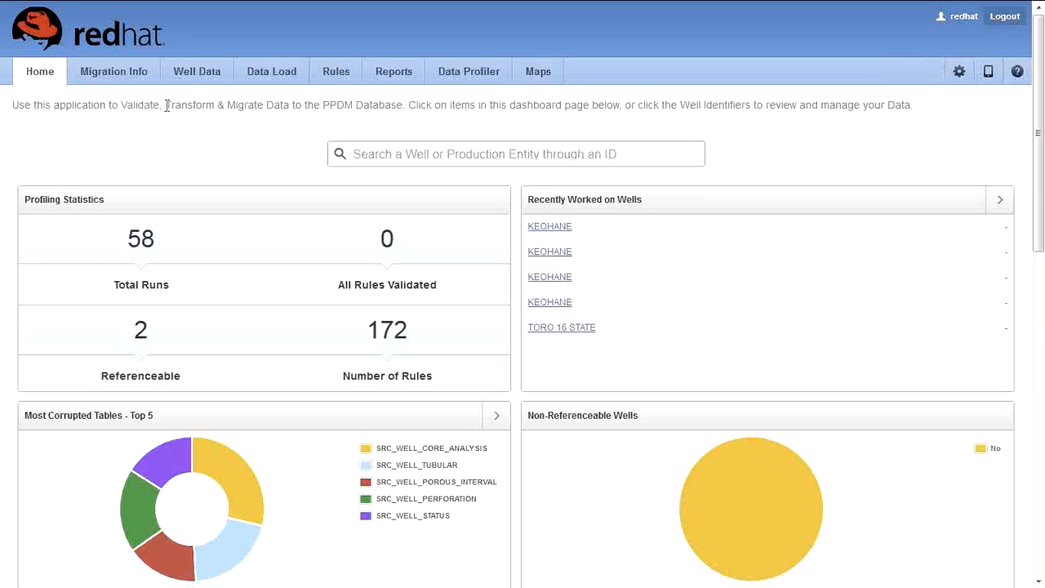
{"action": "left_click_drag", "start_coordinate": [166, 106], "coordinate": [402, 118]}
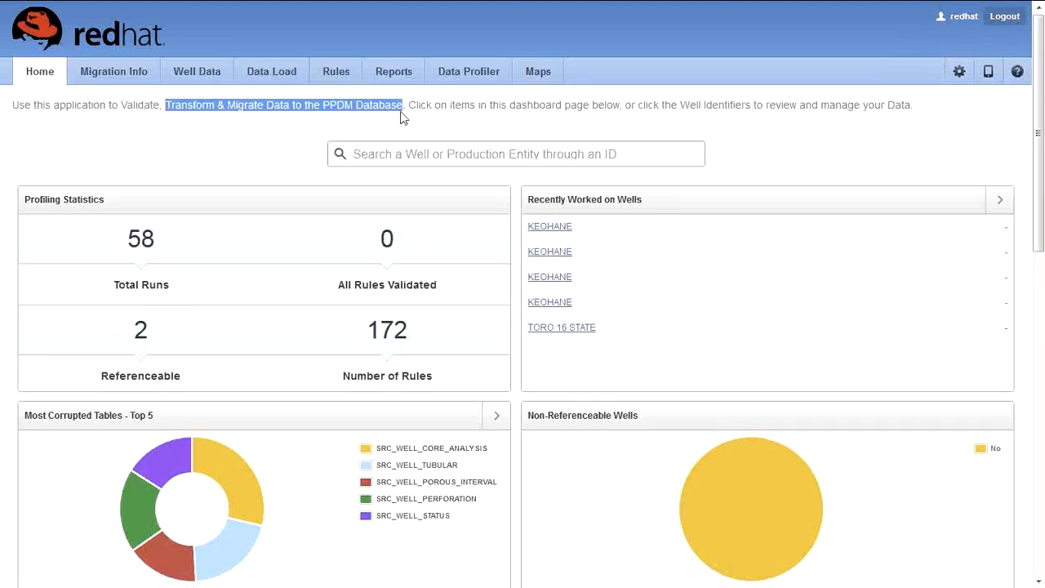
{"action": "left_click", "coordinate": [290, 138]}
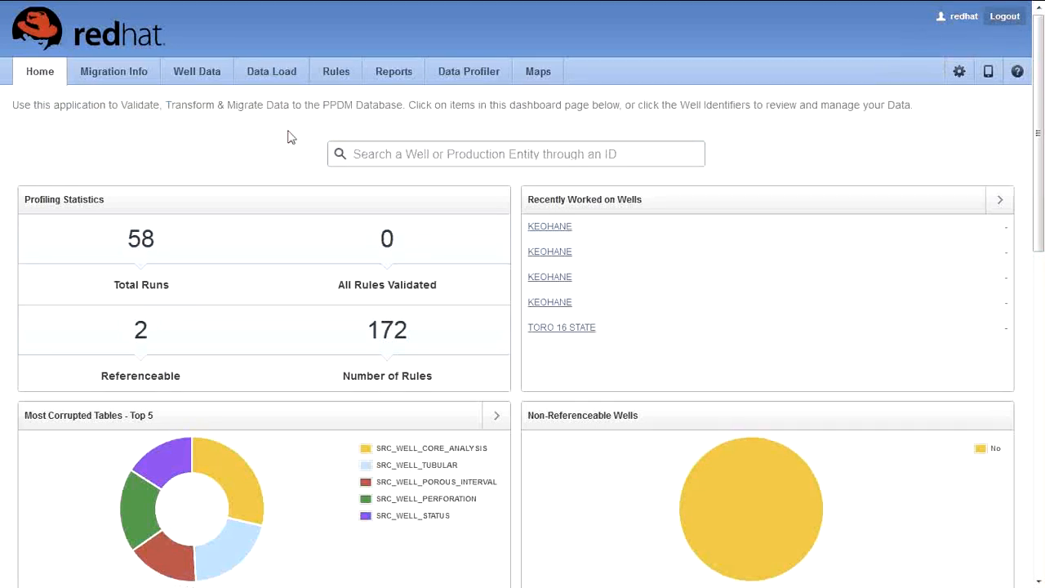
Step: Search the wells for ENRON, review the single result ENRON 9 STATE COM, and return Home
{"action": "left_click", "coordinate": [407, 153]}
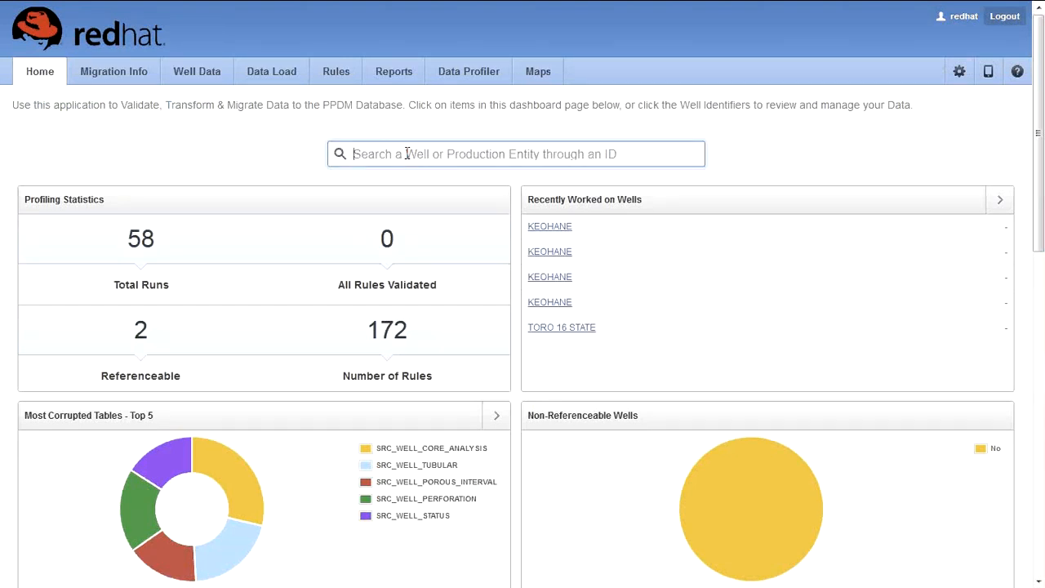
{"action": "type", "text": "T"}
{"action": "key", "text": "BackSpace"}
{"action": "type", "text": "ENRON"}
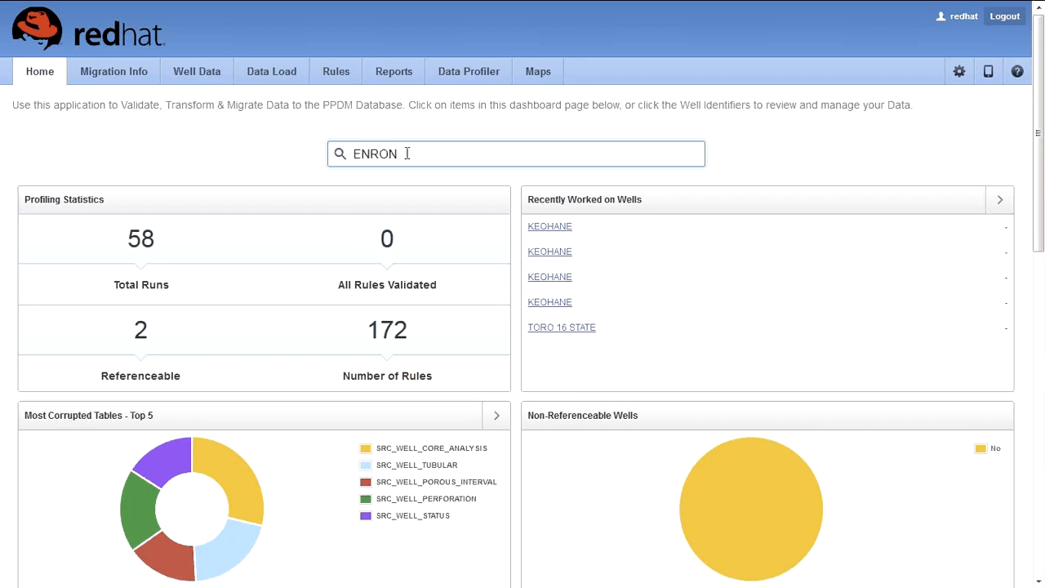
{"action": "key", "text": "Return"}
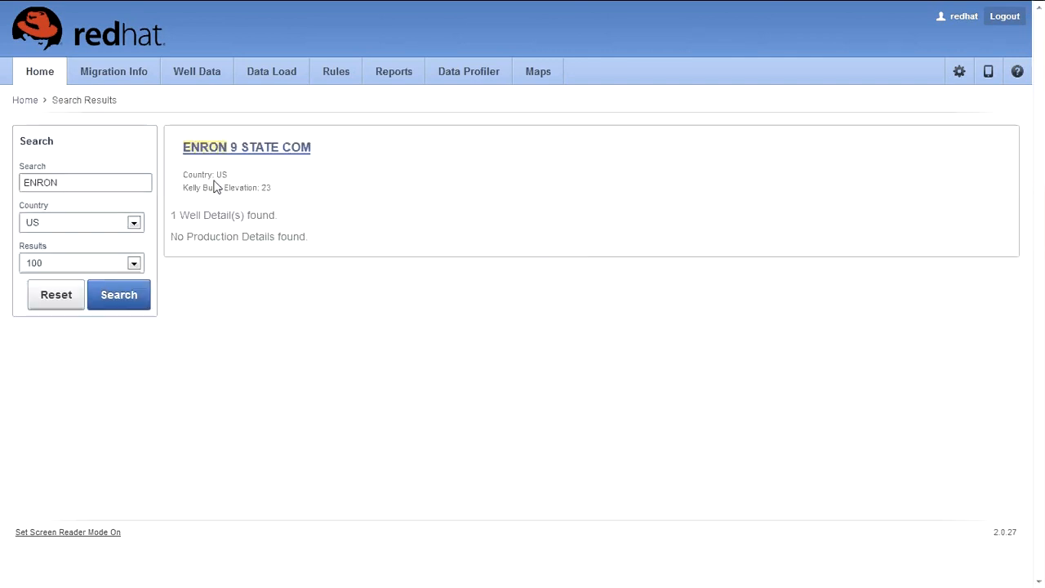
{"action": "triple_click", "coordinate": [216, 187]}
{"action": "triple_click", "coordinate": [317, 223]}
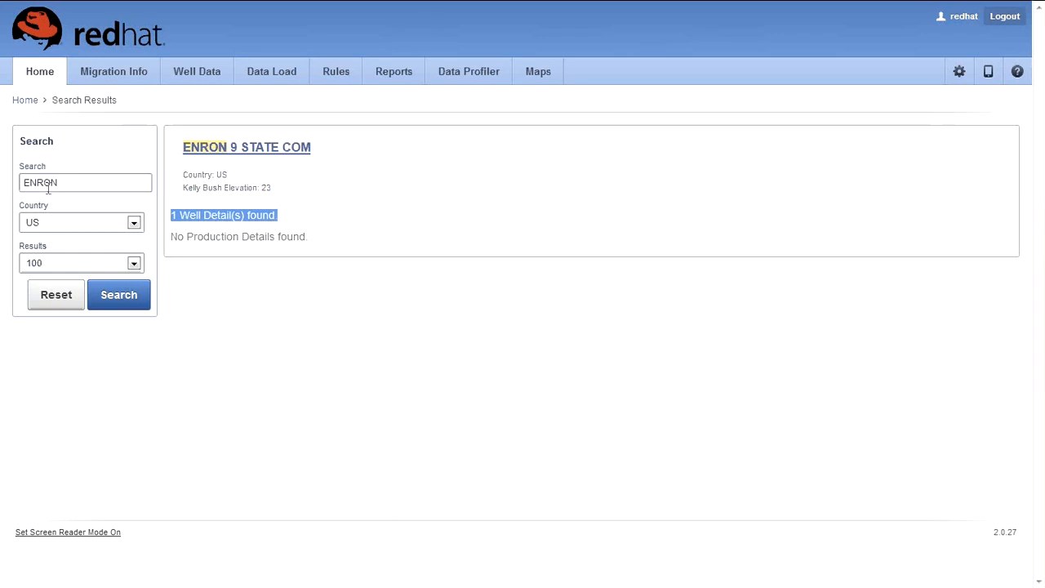
{"action": "left_click", "coordinate": [25, 99]}
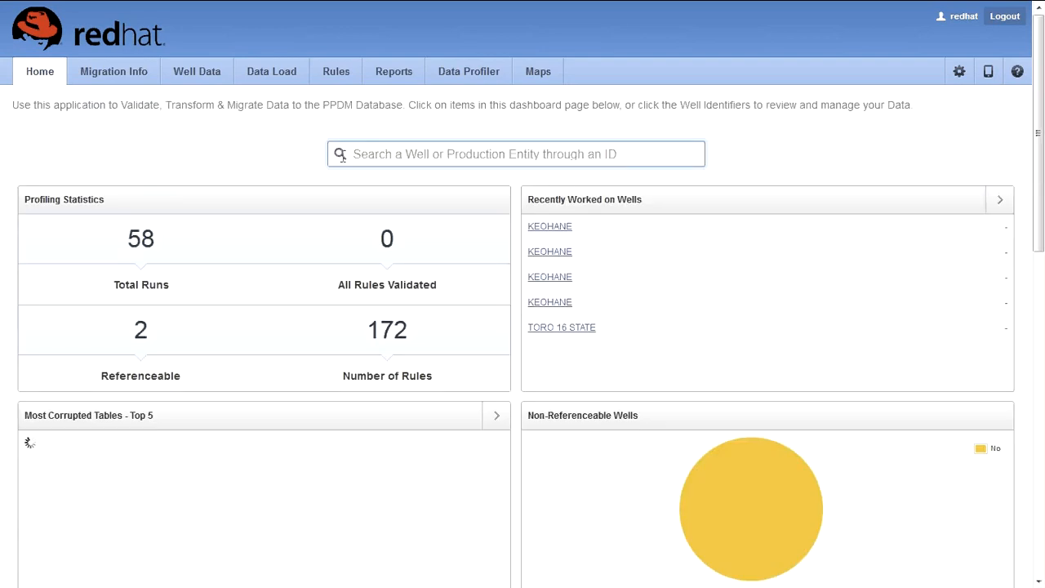
Step: Search STATE, review the 12 matching wells such as TORO 16 STATE, then return Home
{"action": "type", "text": "STATE"}
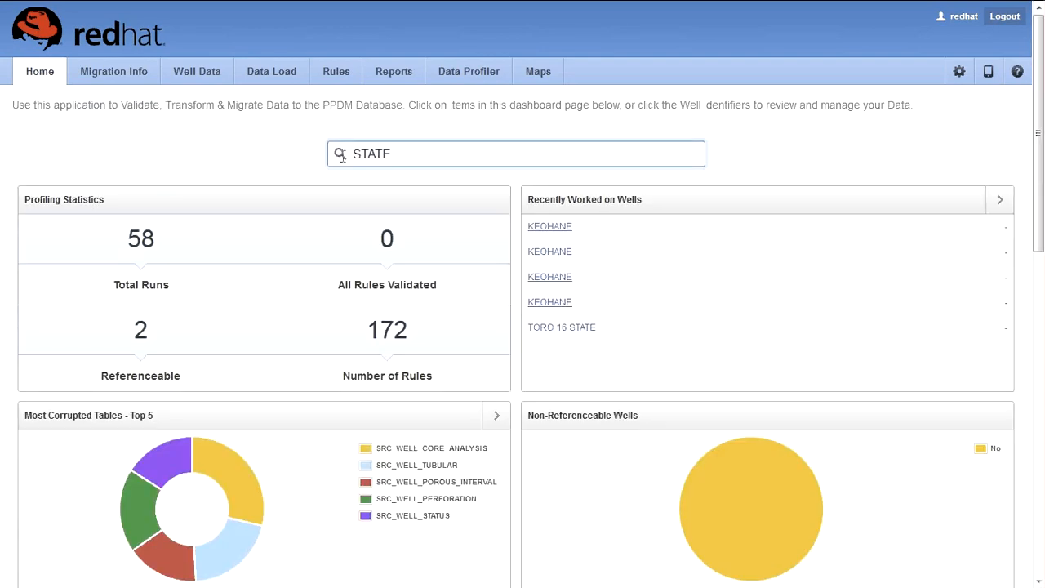
{"action": "key", "text": "Return"}
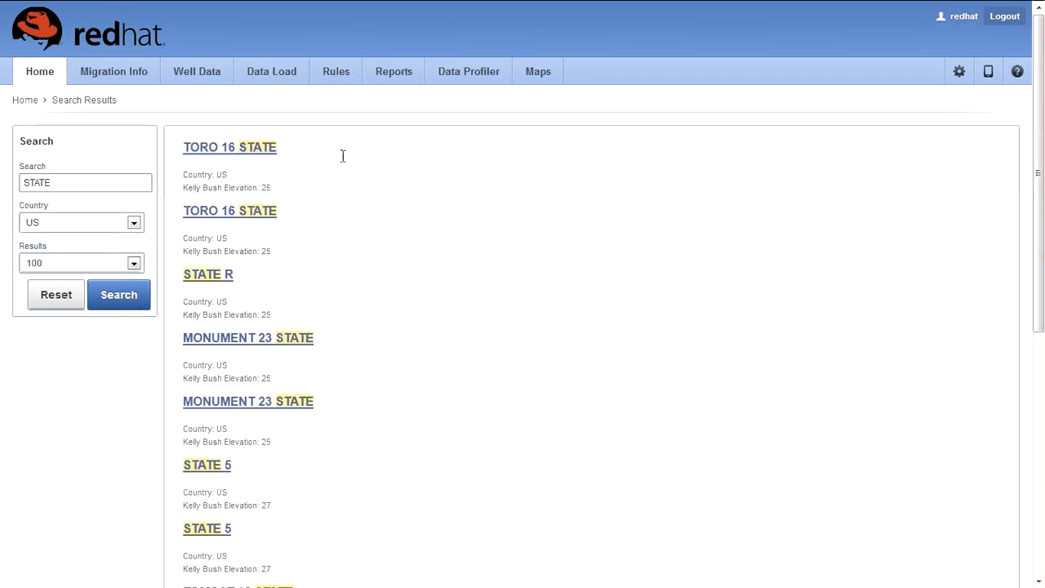
{"action": "scroll", "coordinate": [343, 172], "scroll_direction": "down", "scroll_amount": 3}
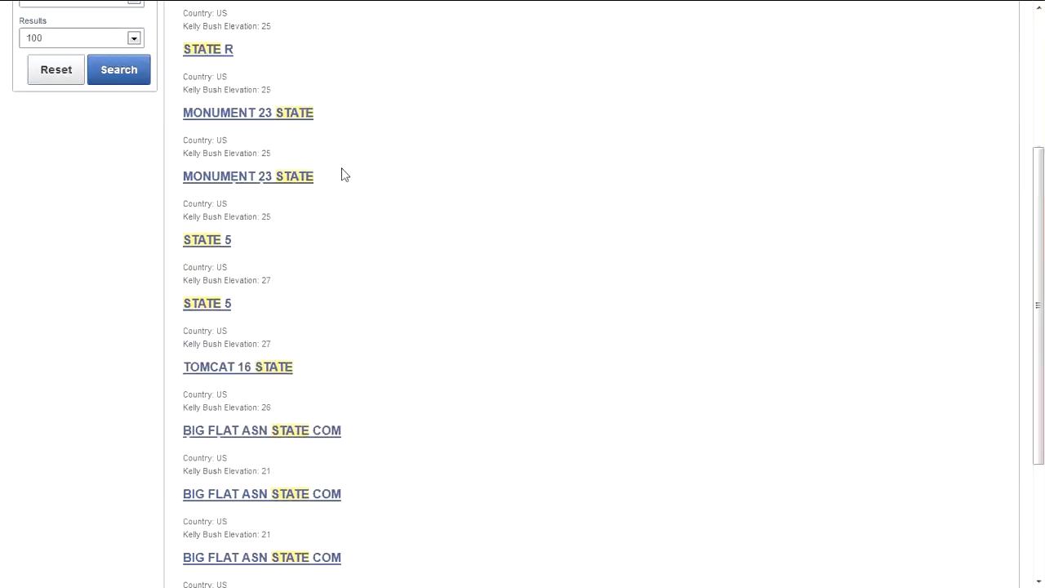
{"action": "scroll", "coordinate": [343, 176], "scroll_direction": "down", "scroll_amount": 3}
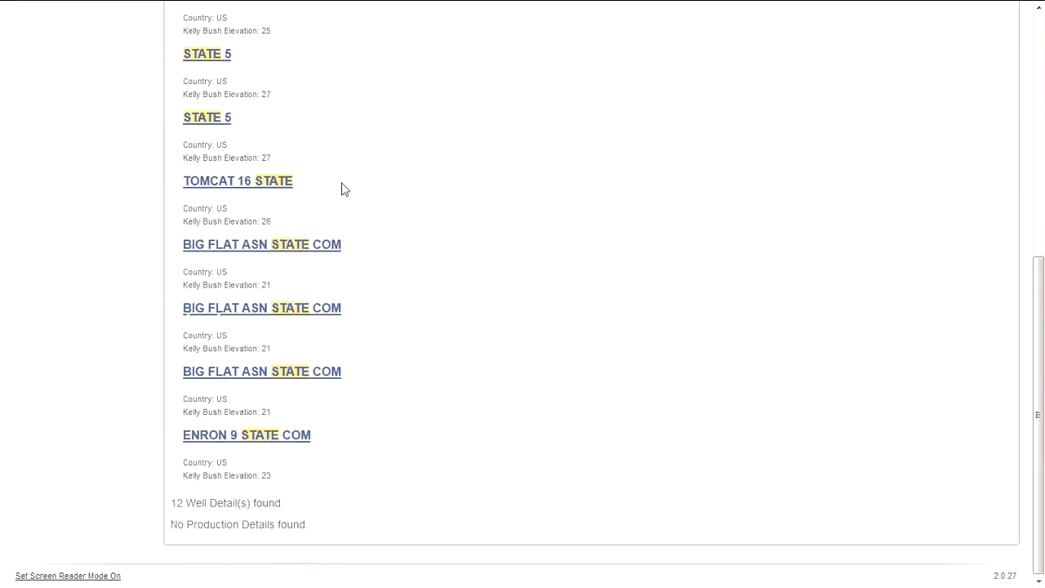
{"action": "left_click_drag", "start_coordinate": [176, 495], "coordinate": [303, 506]}
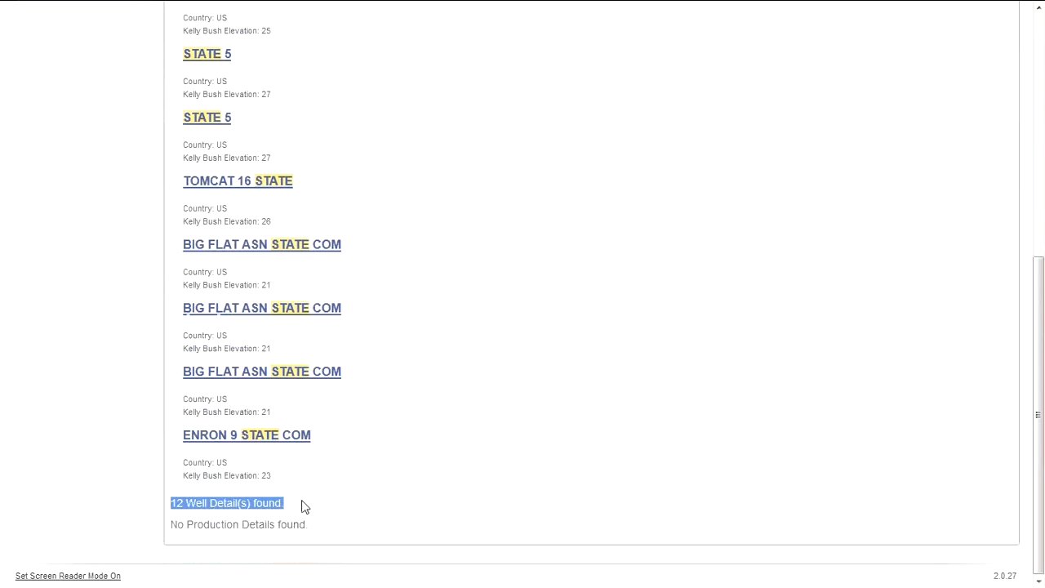
{"action": "left_click", "coordinate": [301, 502]}
{"action": "scroll", "coordinate": [285, 389], "scroll_direction": "up", "scroll_amount": 3}
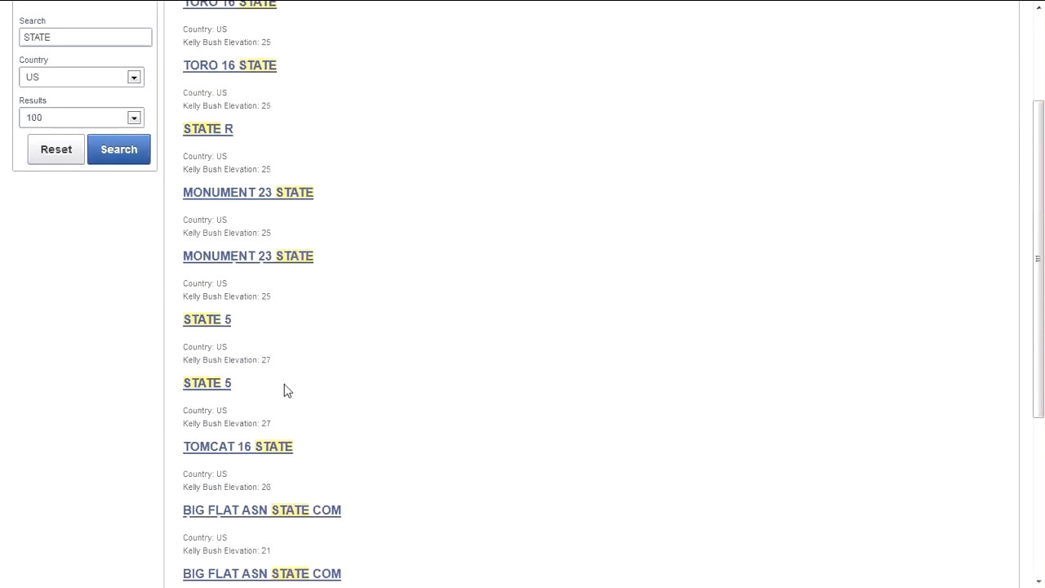
{"action": "scroll", "coordinate": [286, 391], "scroll_direction": "up", "scroll_amount": 2}
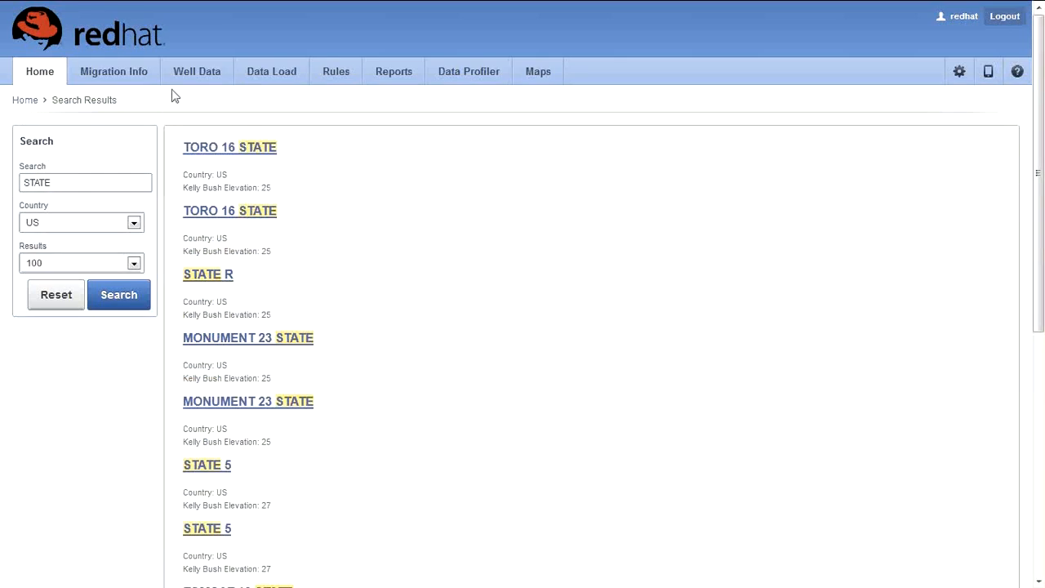
{"action": "left_click", "coordinate": [25, 100]}
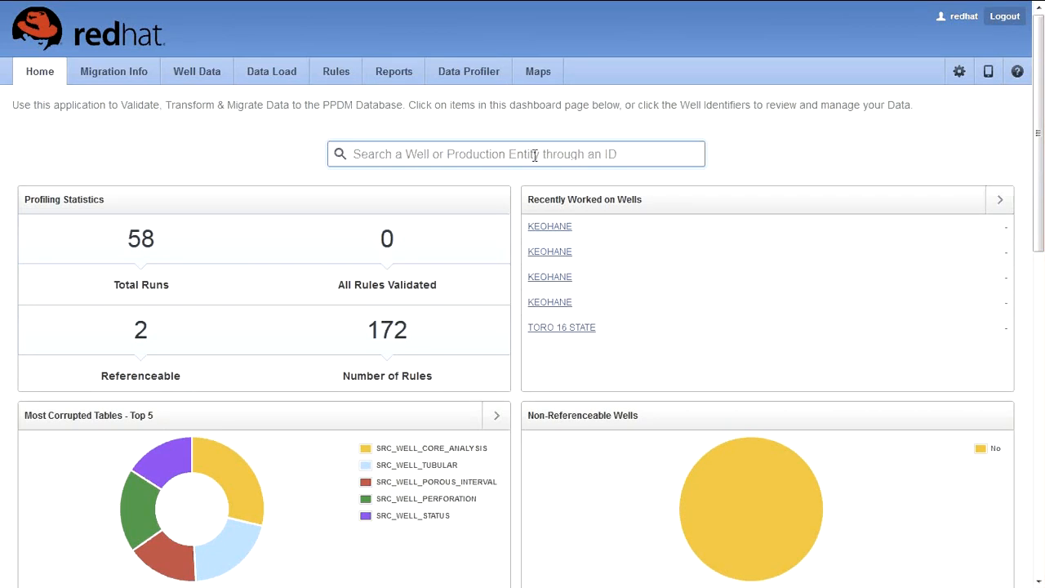
{"action": "type", "text": "30025310000001"}
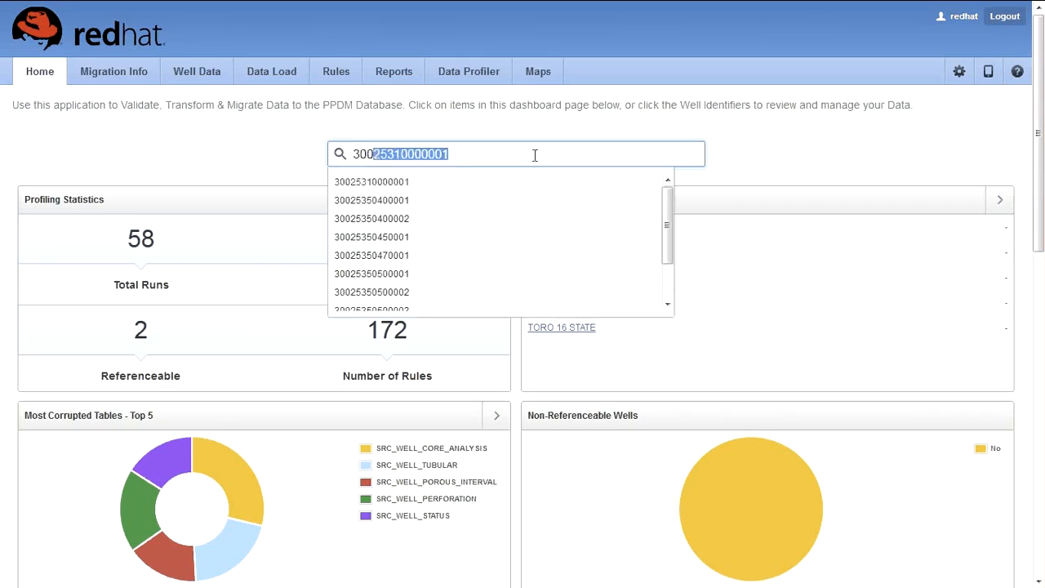
{"action": "scroll", "coordinate": [508, 246], "scroll_direction": "down", "scroll_amount": 1}
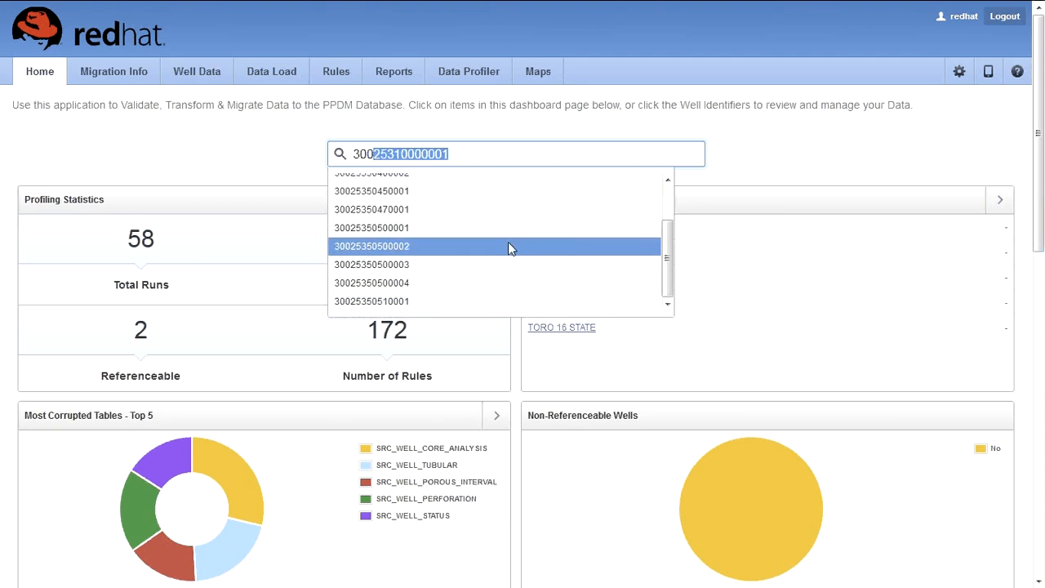
{"action": "scroll", "coordinate": [460, 236], "scroll_direction": "up", "scroll_amount": 1}
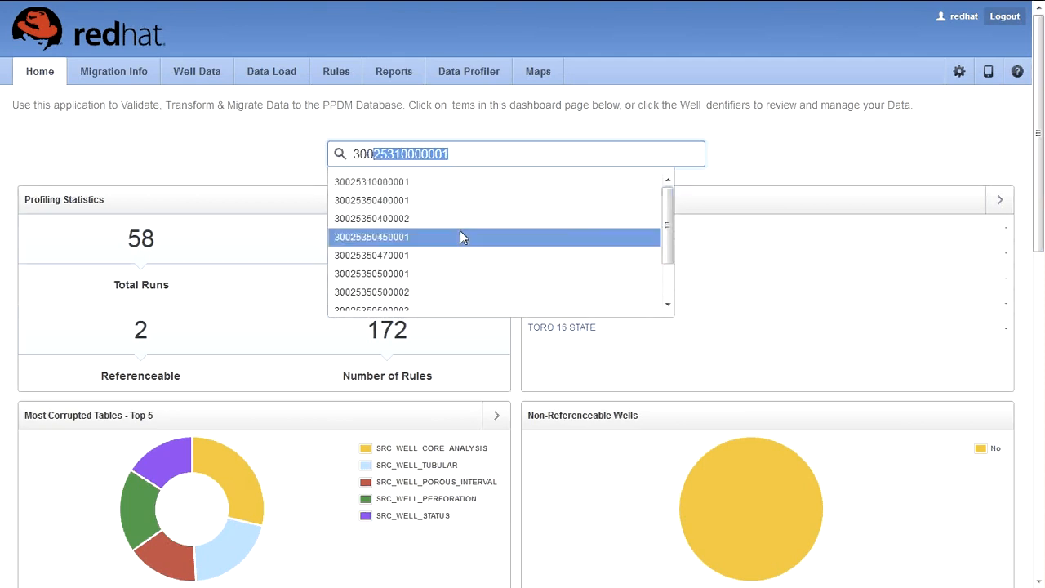
{"action": "left_click", "coordinate": [474, 164]}
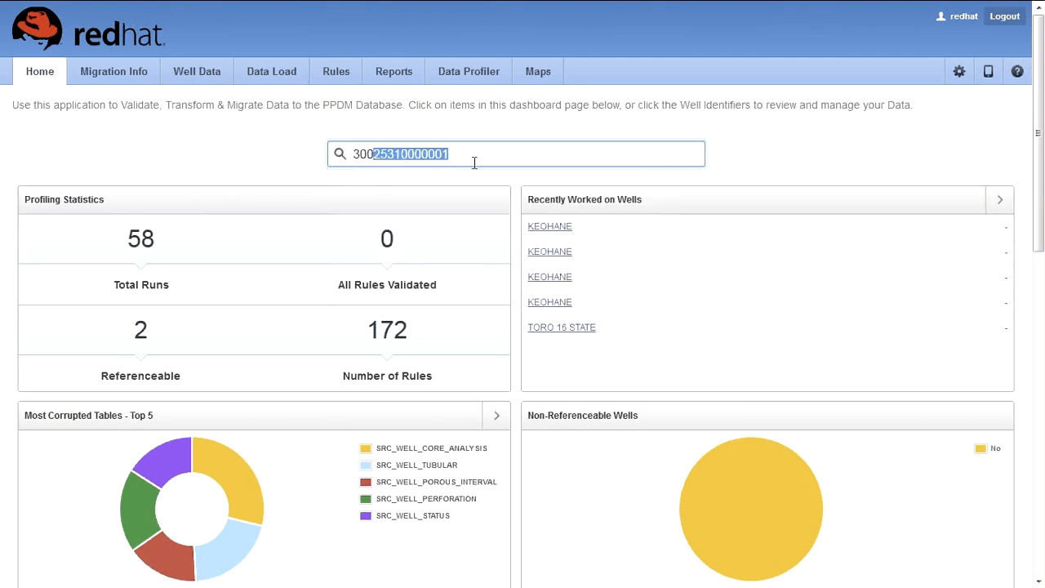
{"action": "left_click", "coordinate": [476, 158]}
{"action": "key", "text": "Return"}
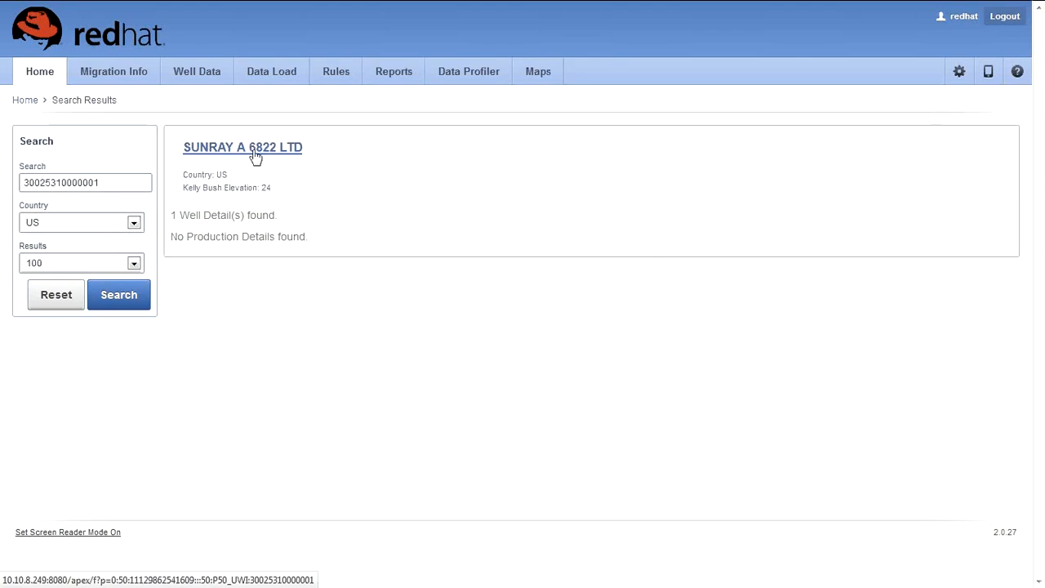
{"action": "left_click", "coordinate": [25, 99]}
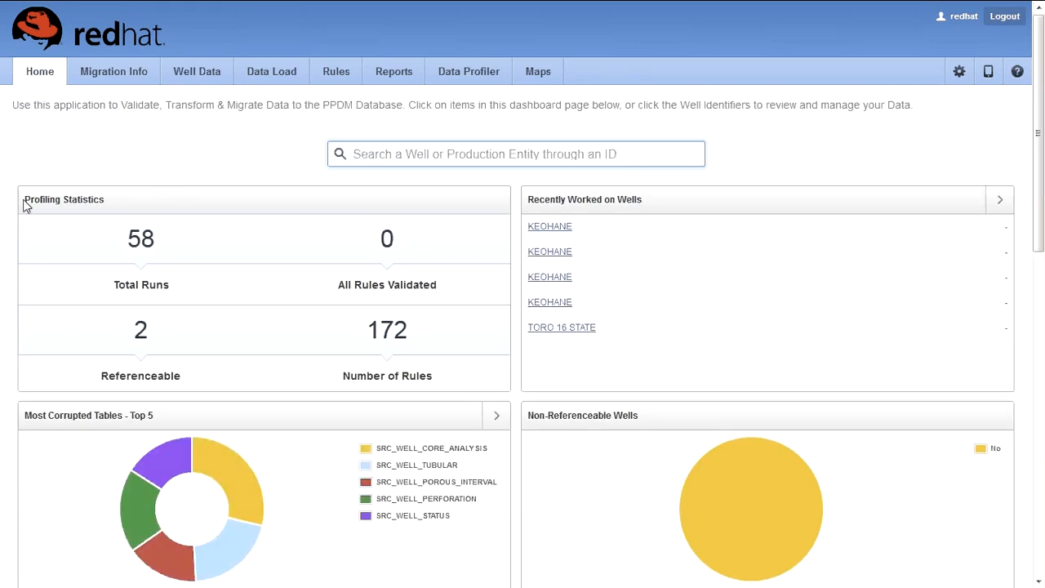
Step: Open the Rules page from the 172 Number of Rules link and scroll its PPDM schema rule list
{"action": "left_click_drag", "start_coordinate": [108, 200], "coordinate": [24, 203]}
{"action": "left_click", "coordinate": [143, 344]}
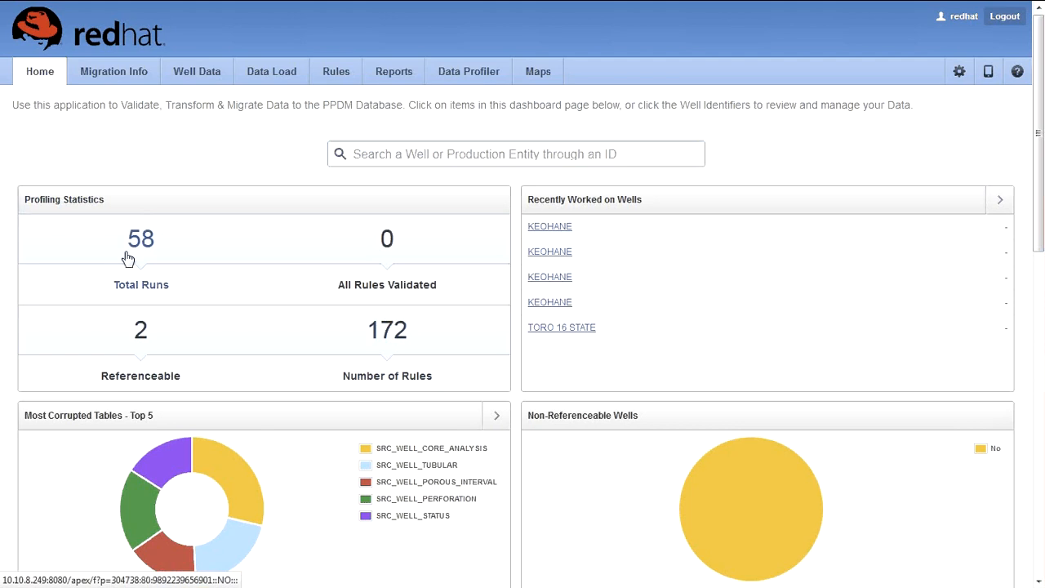
{"action": "left_click", "coordinate": [389, 335]}
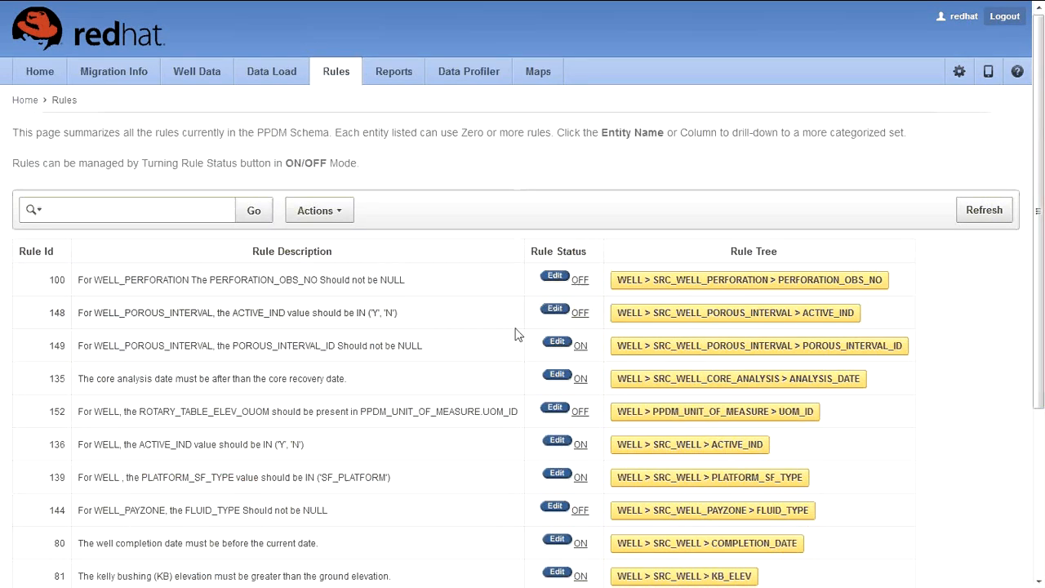
{"action": "left_click_drag", "start_coordinate": [10, 132], "coordinate": [330, 139]}
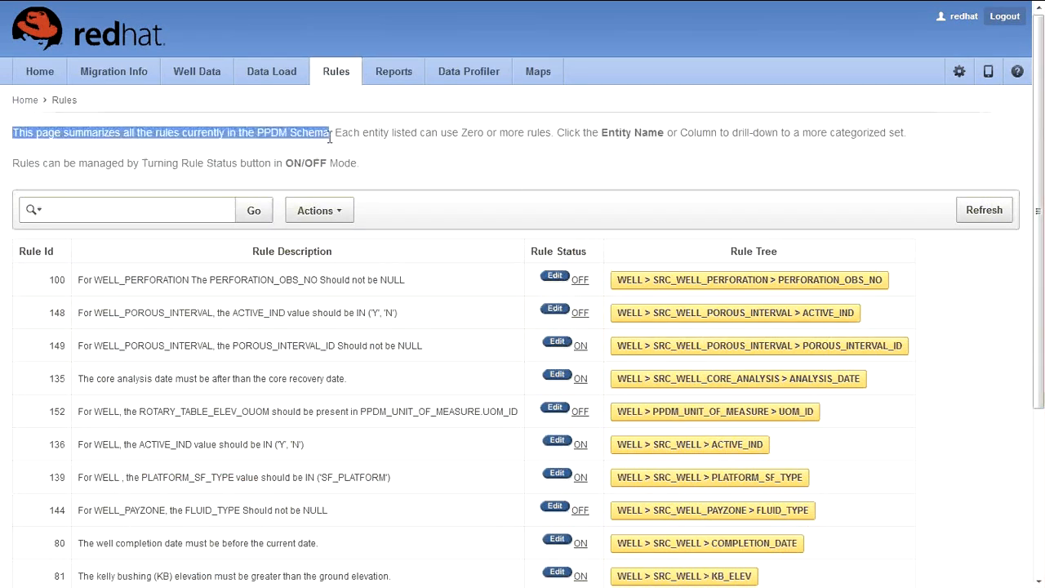
{"action": "left_click_drag", "start_coordinate": [335, 132], "coordinate": [552, 132]}
{"action": "left_click", "coordinate": [504, 193]}
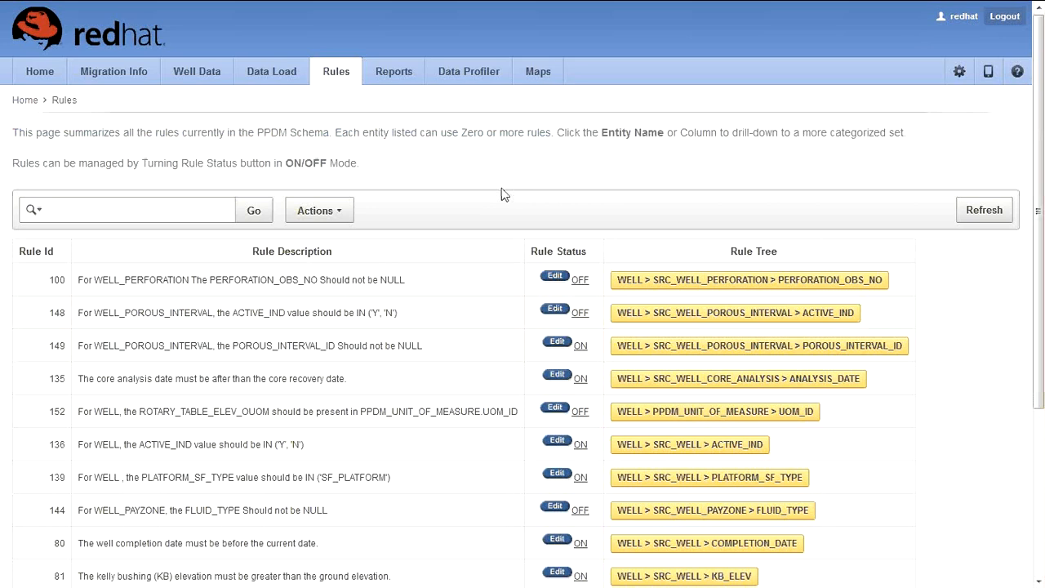
{"action": "scroll", "coordinate": [503, 193], "scroll_direction": "down", "scroll_amount": 3}
{"action": "scroll", "coordinate": [501, 194], "scroll_direction": "down", "scroll_amount": 2}
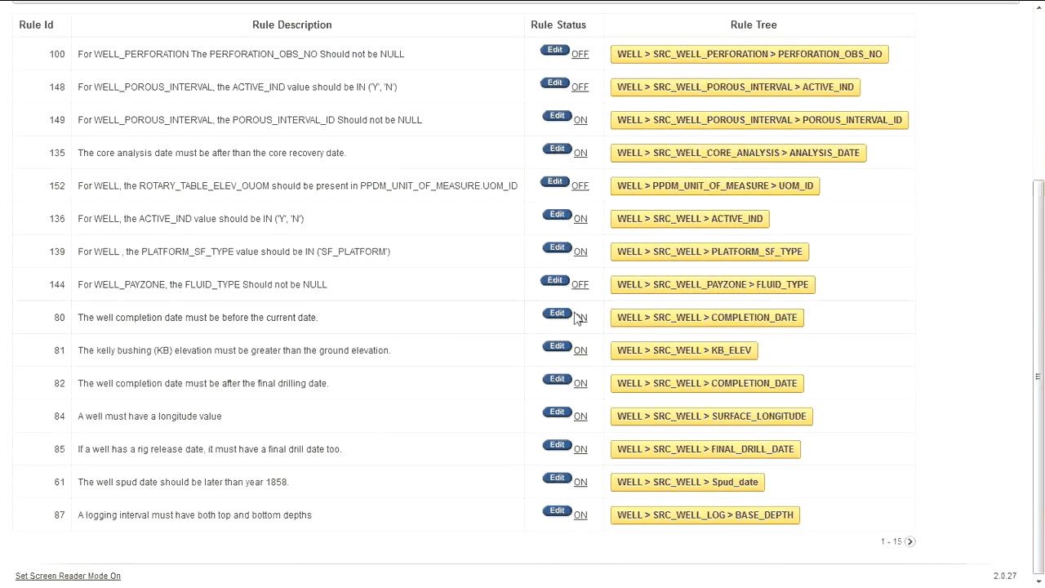
{"action": "scroll", "coordinate": [464, 262], "scroll_direction": "up", "scroll_amount": 5}
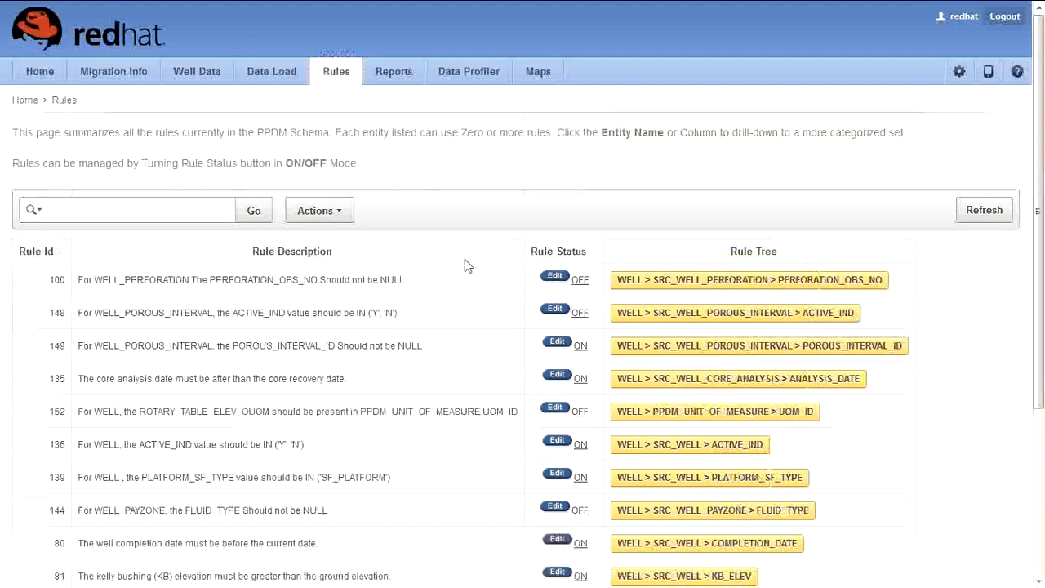
Step: In the rule status form, select the longitude, DISCOVERY_IND and four WELL_PAYZONE rules
{"action": "left_click", "coordinate": [580, 281]}
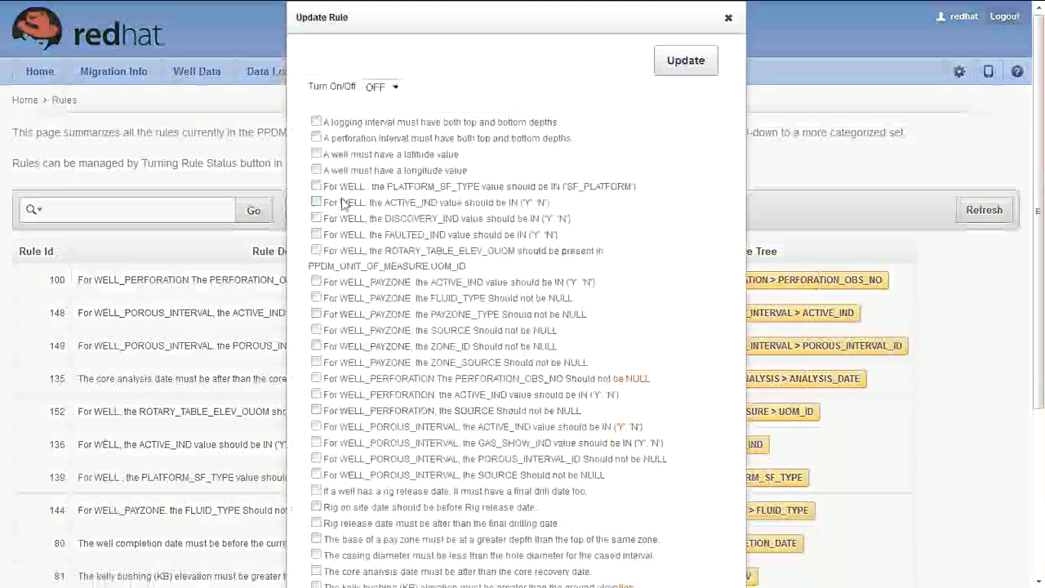
{"action": "left_click", "coordinate": [316, 170]}
{"action": "left_click", "coordinate": [316, 219]}
{"action": "left_click", "coordinate": [316, 298]}
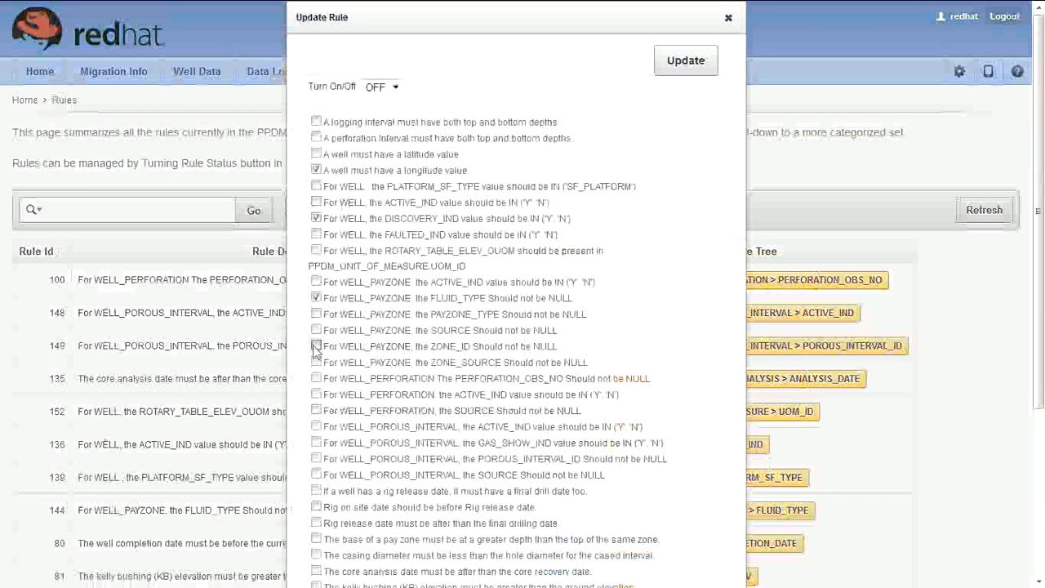
{"action": "left_click", "coordinate": [316, 346]}
{"action": "left_click", "coordinate": [316, 313]}
{"action": "left_click", "coordinate": [317, 330]}
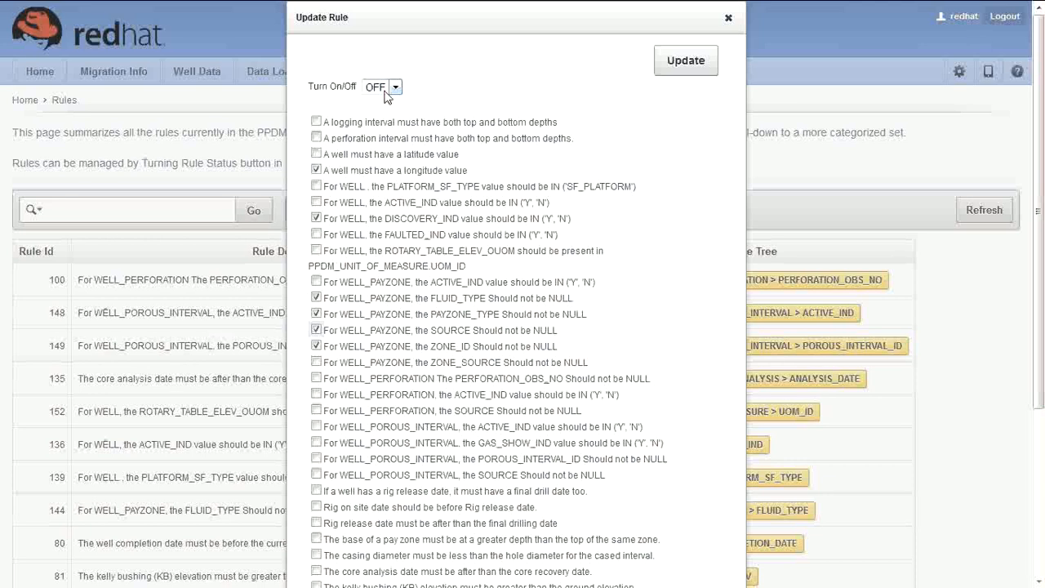
Step: Set the selected rules to ON, apply the update, and return to the Home dashboard
{"action": "left_click", "coordinate": [385, 87]}
{"action": "left_click", "coordinate": [381, 102]}
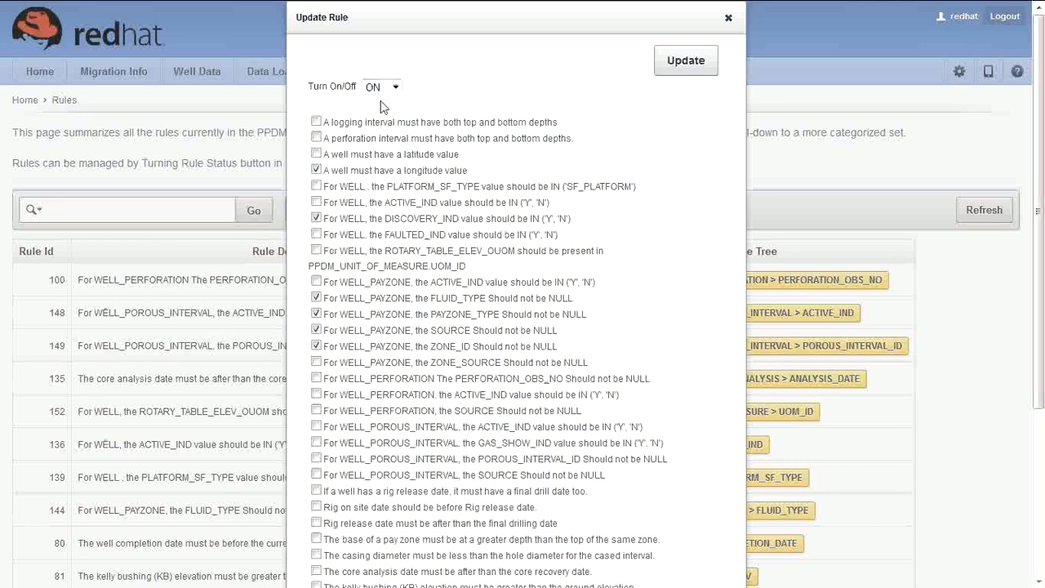
{"action": "left_click", "coordinate": [692, 65]}
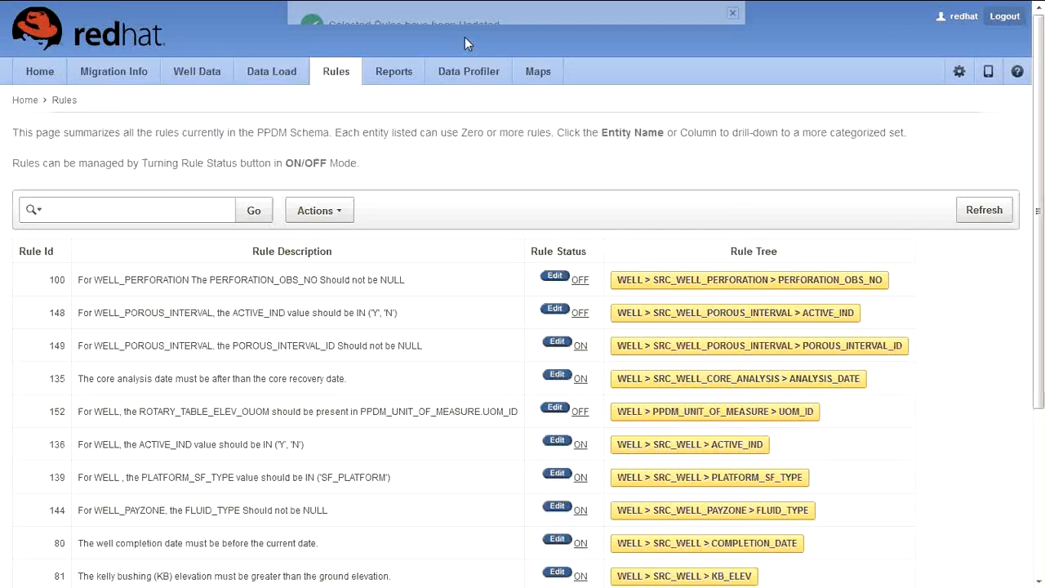
{"action": "left_click", "coordinate": [47, 74]}
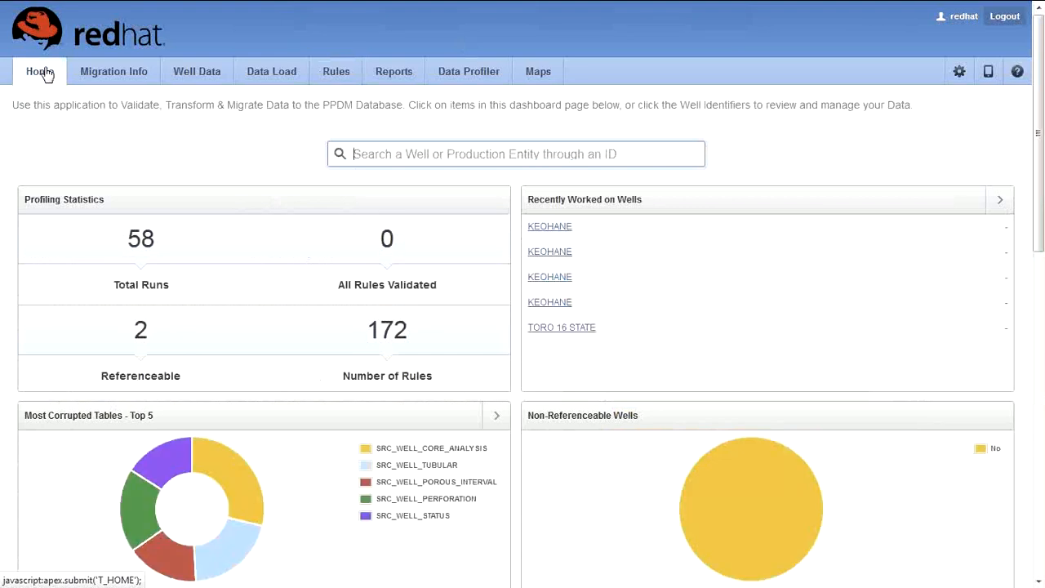
{"action": "scroll", "coordinate": [235, 237], "scroll_direction": "down", "scroll_amount": 1}
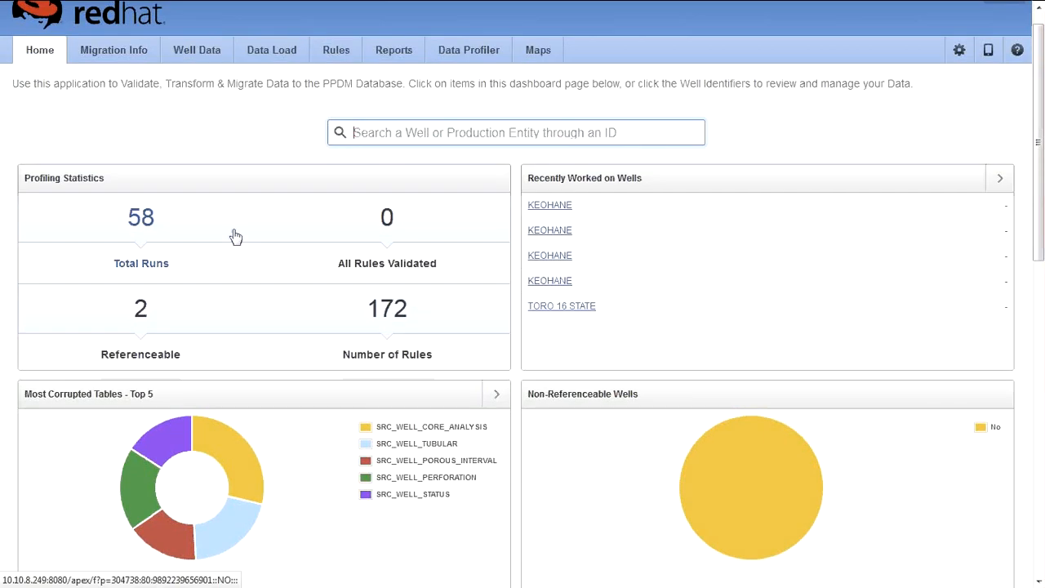
{"action": "scroll", "coordinate": [235, 237], "scroll_direction": "down", "scroll_amount": 3}
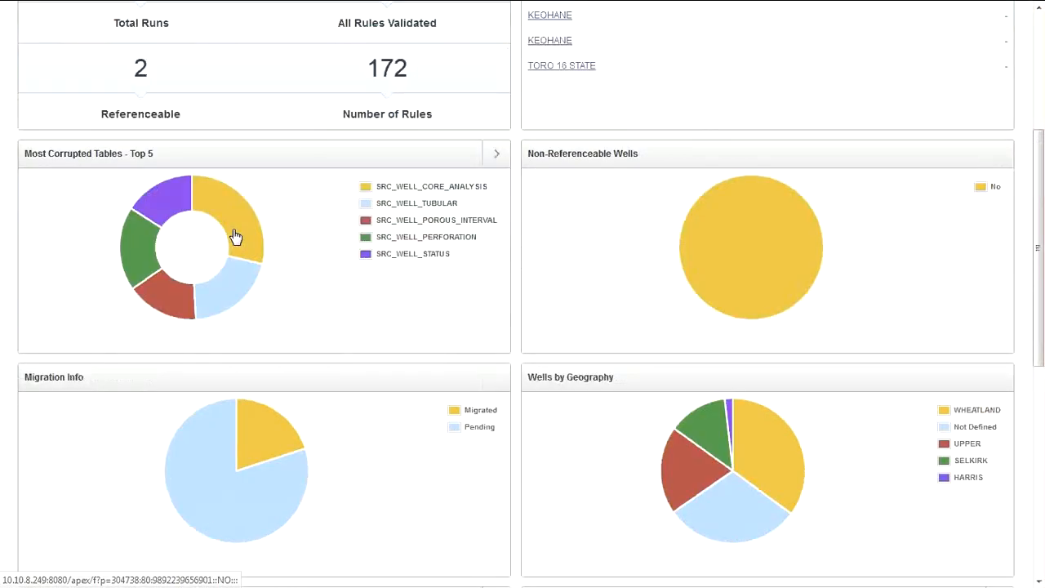
{"action": "mouse_move", "coordinate": [229, 299]}
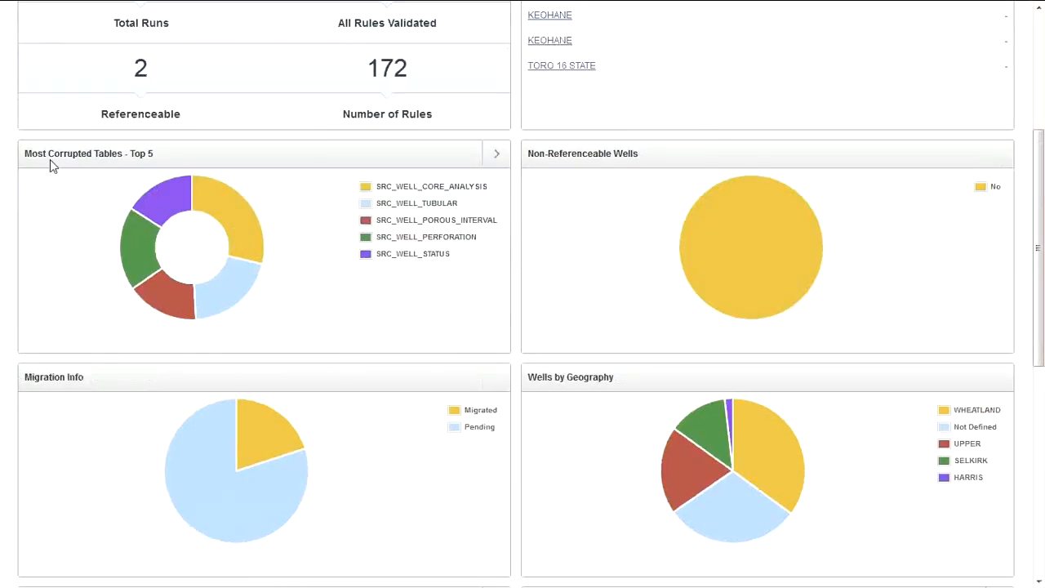
{"action": "left_click_drag", "start_coordinate": [26, 163], "coordinate": [126, 158]}
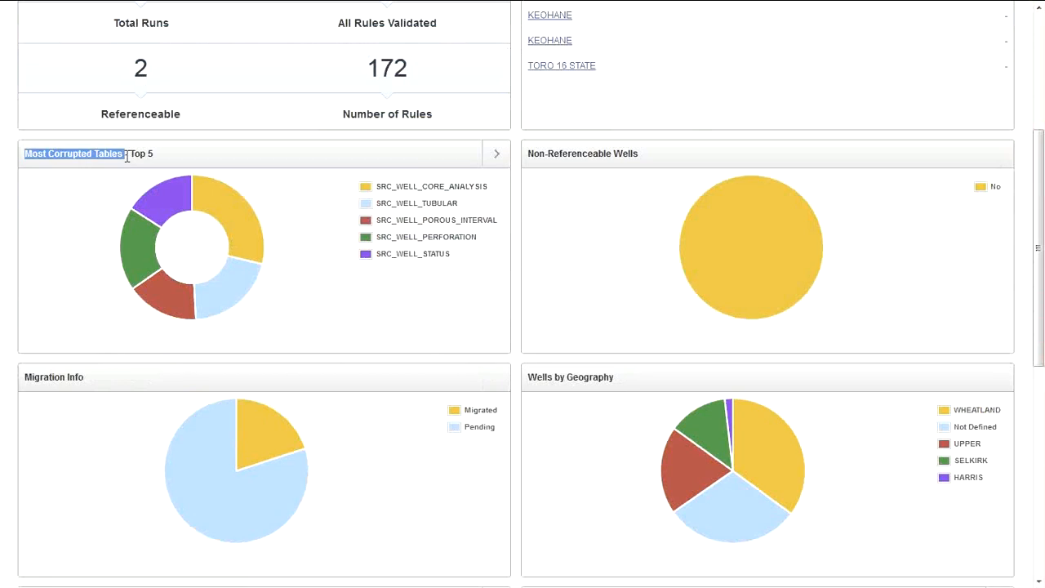
{"action": "mouse_move", "coordinate": [139, 242]}
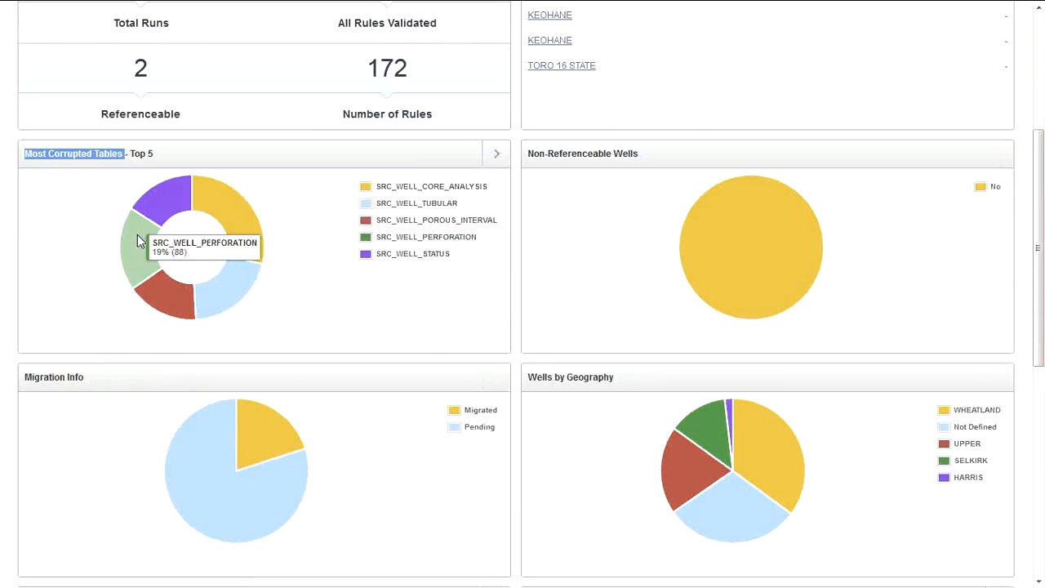
{"action": "mouse_move", "coordinate": [164, 214]}
{"action": "mouse_move", "coordinate": [229, 214]}
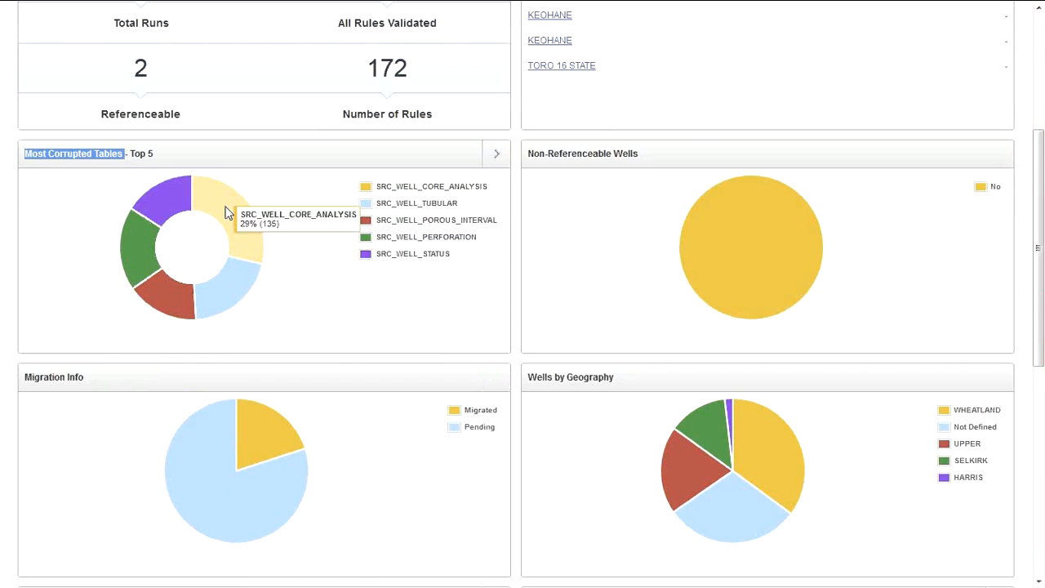
{"action": "mouse_move", "coordinate": [229, 276]}
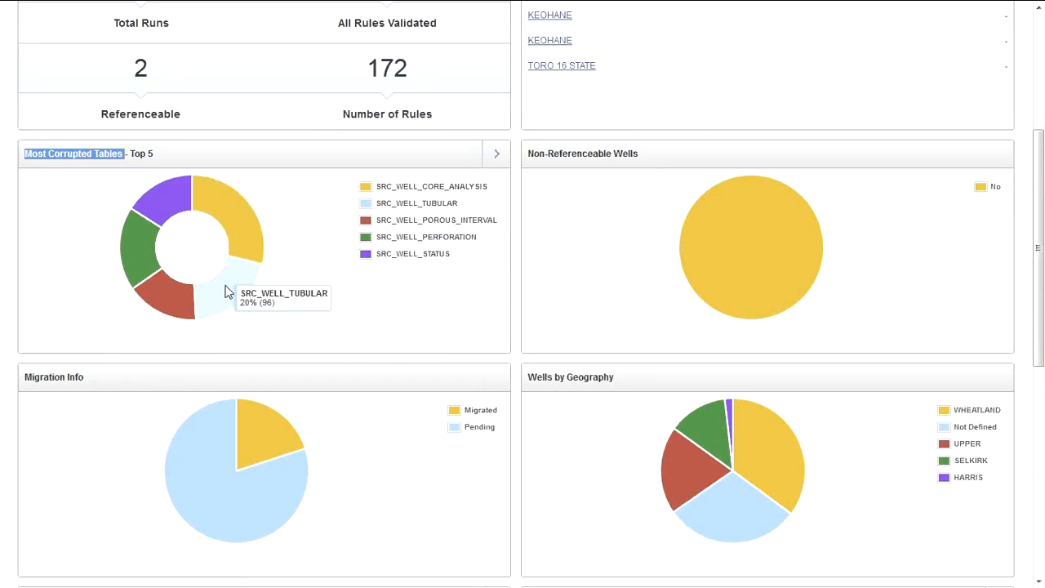
{"action": "mouse_move", "coordinate": [160, 299]}
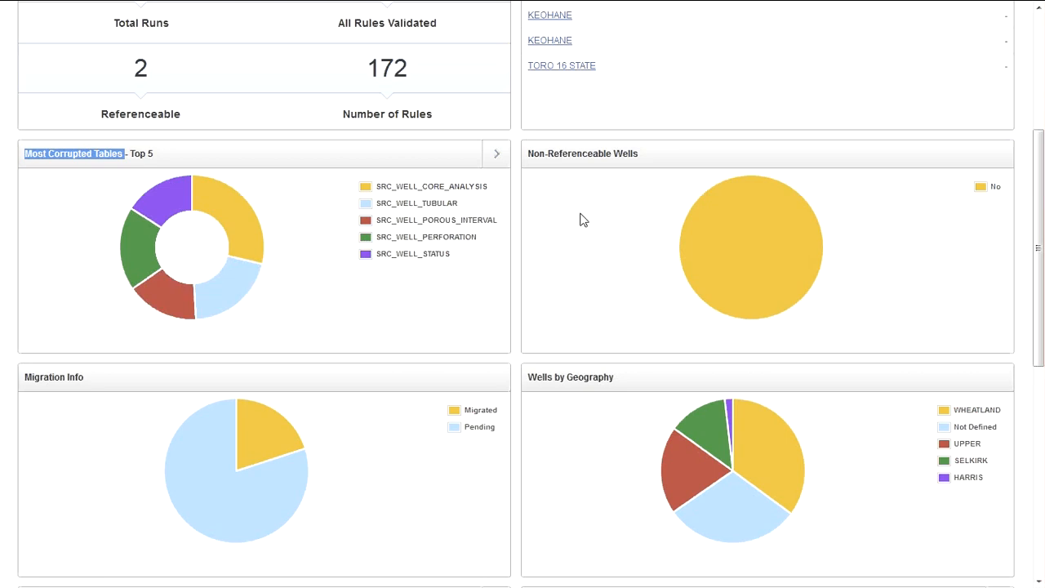
{"action": "mouse_move", "coordinate": [710, 224]}
{"action": "scroll", "coordinate": [580, 196], "scroll_direction": "down", "scroll_amount": 2}
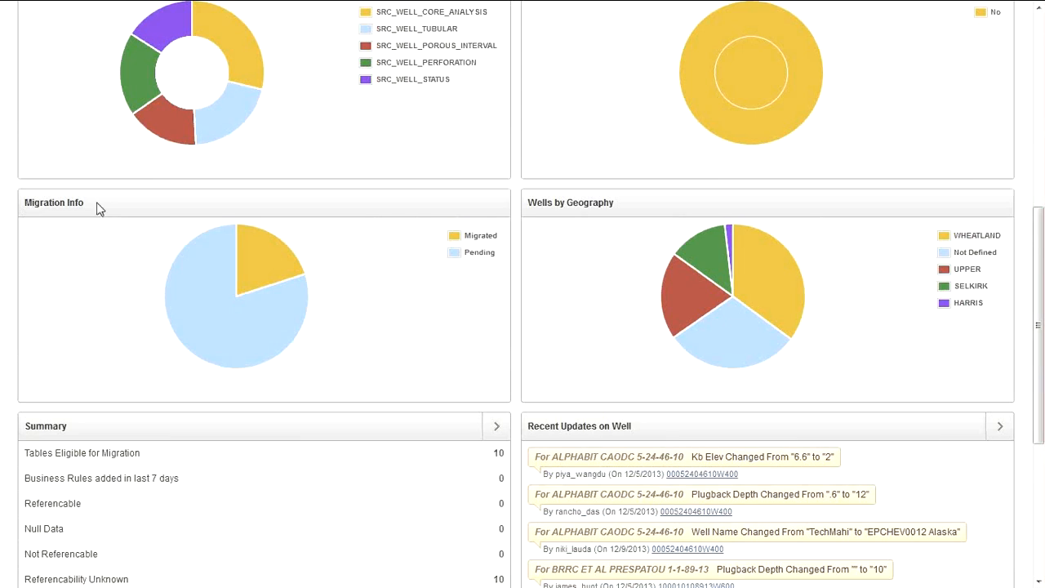
{"action": "mouse_move", "coordinate": [263, 248]}
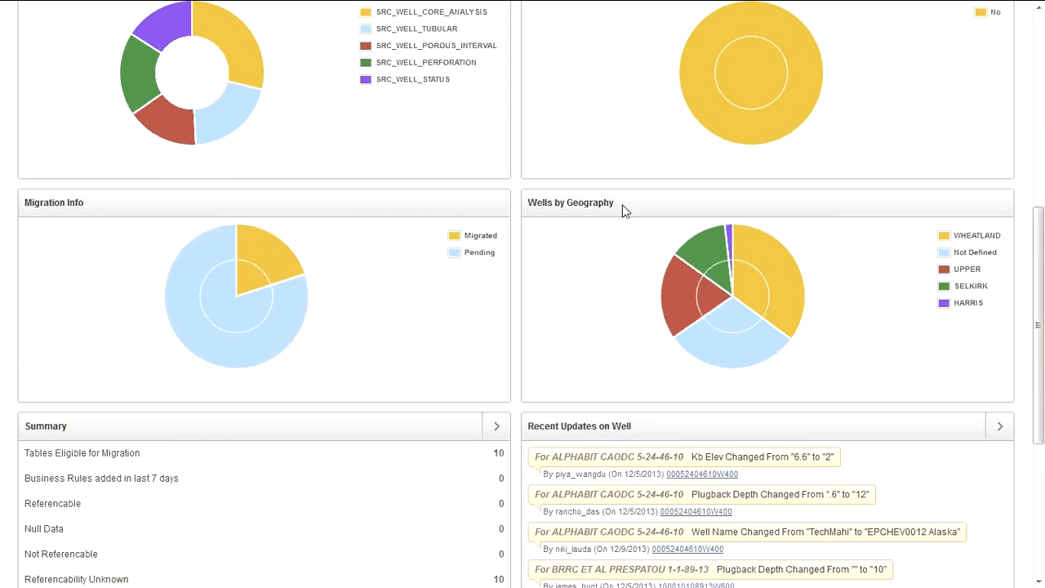
{"action": "left_click_drag", "start_coordinate": [623, 211], "coordinate": [532, 201]}
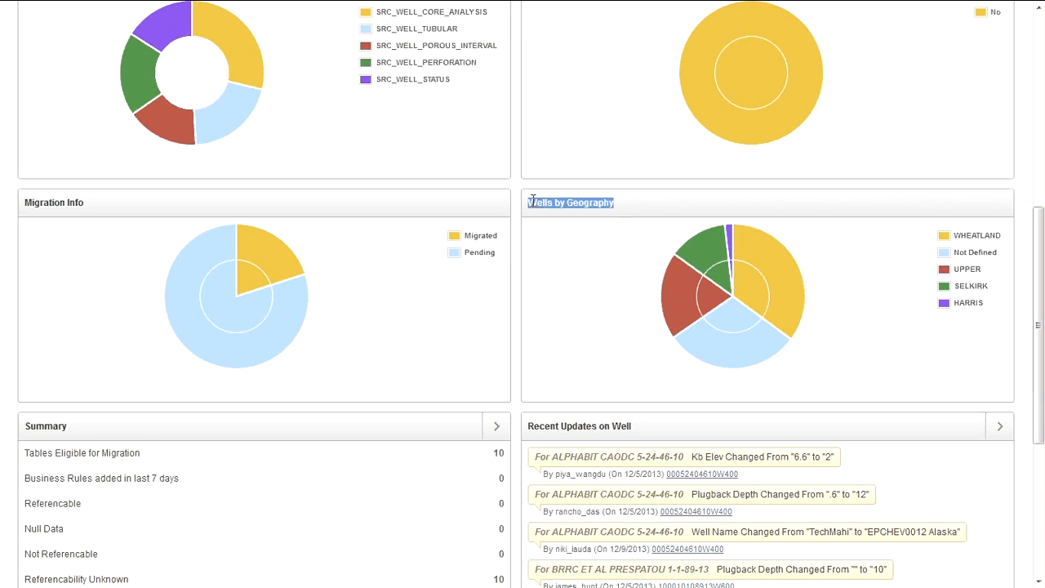
{"action": "left_click", "coordinate": [532, 220]}
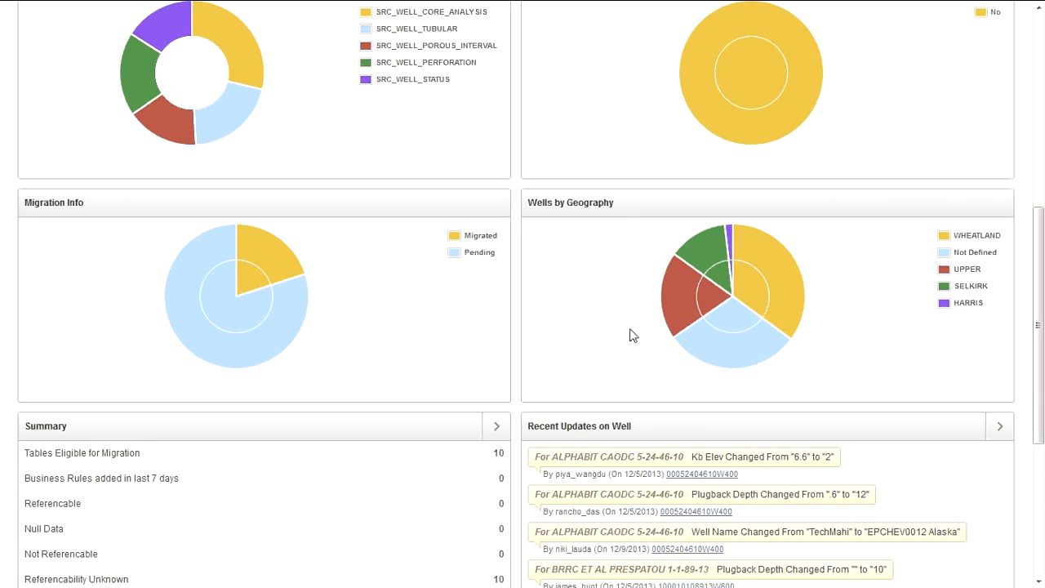
{"action": "mouse_move", "coordinate": [690, 312]}
{"action": "mouse_move", "coordinate": [773, 284]}
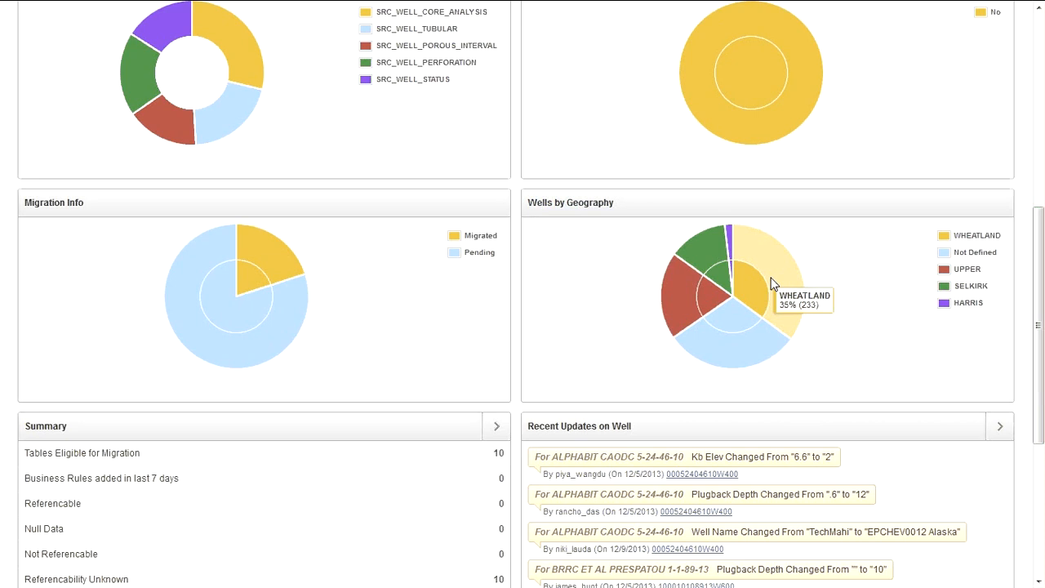
{"action": "mouse_move", "coordinate": [729, 240]}
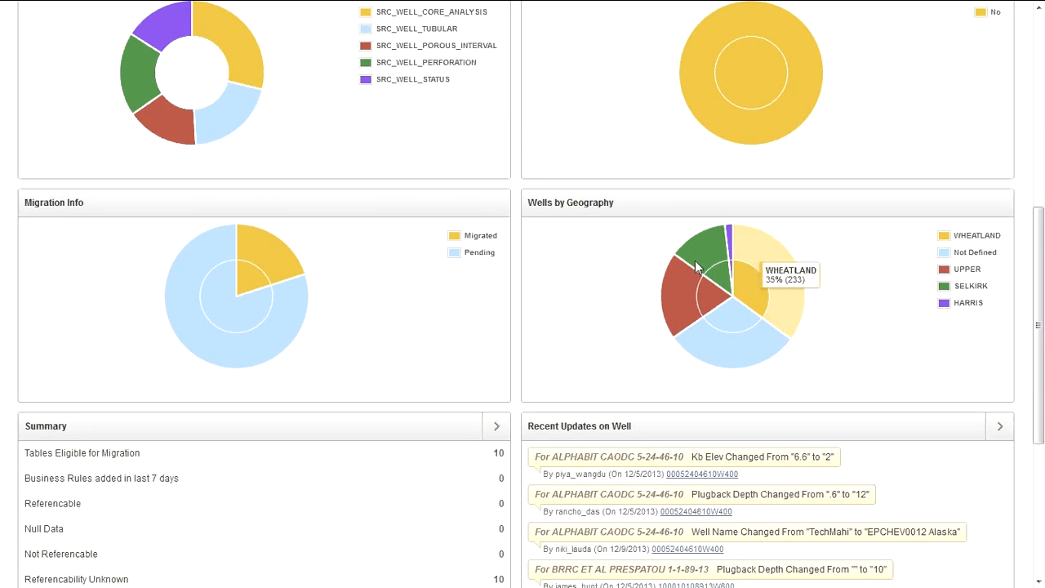
{"action": "scroll", "coordinate": [447, 294], "scroll_direction": "down", "scroll_amount": 4}
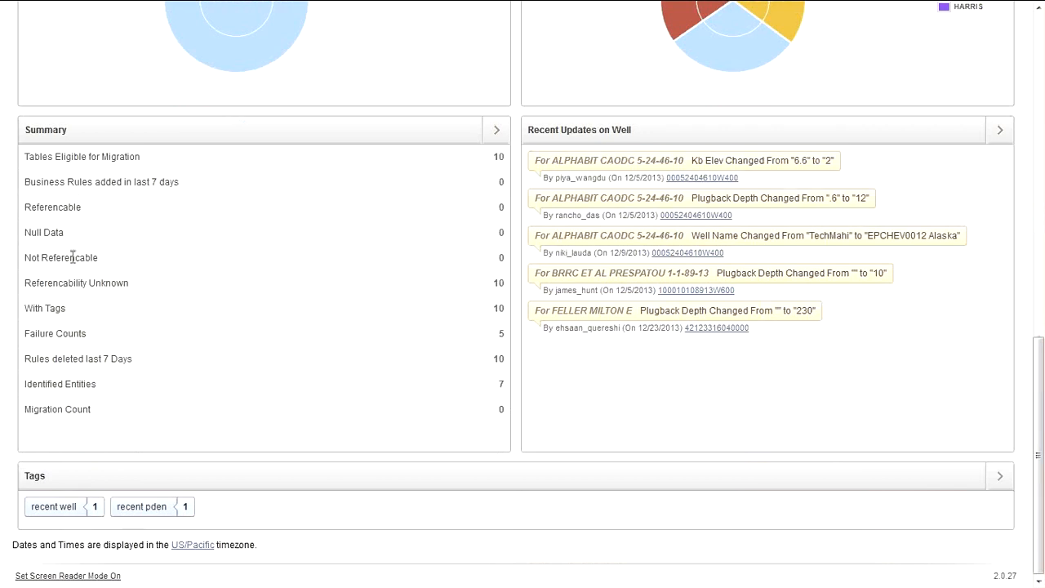
{"action": "left_click_drag", "start_coordinate": [24, 367], "coordinate": [145, 373]}
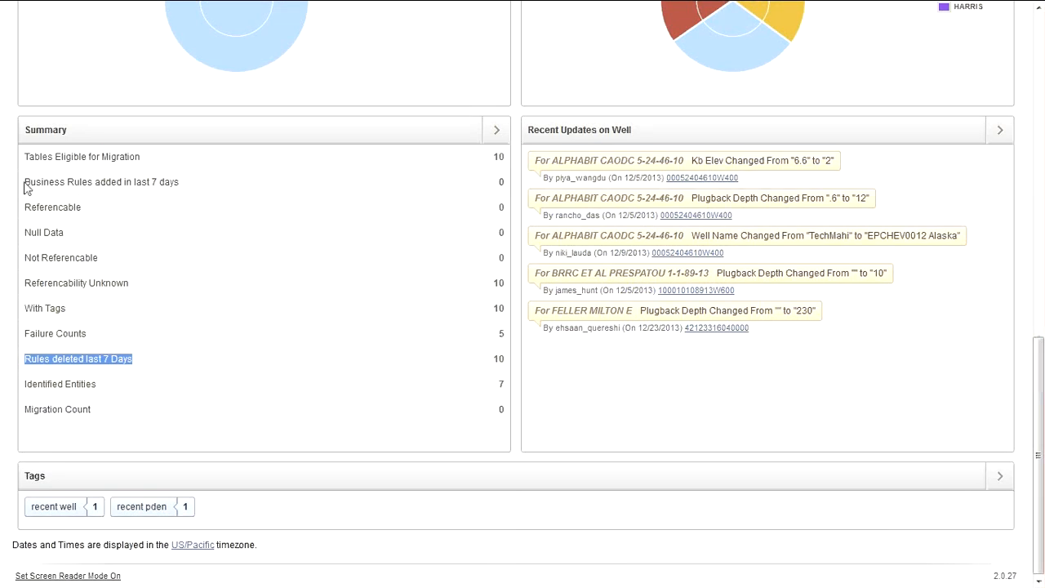
{"action": "left_click_drag", "start_coordinate": [24, 186], "coordinate": [241, 190]}
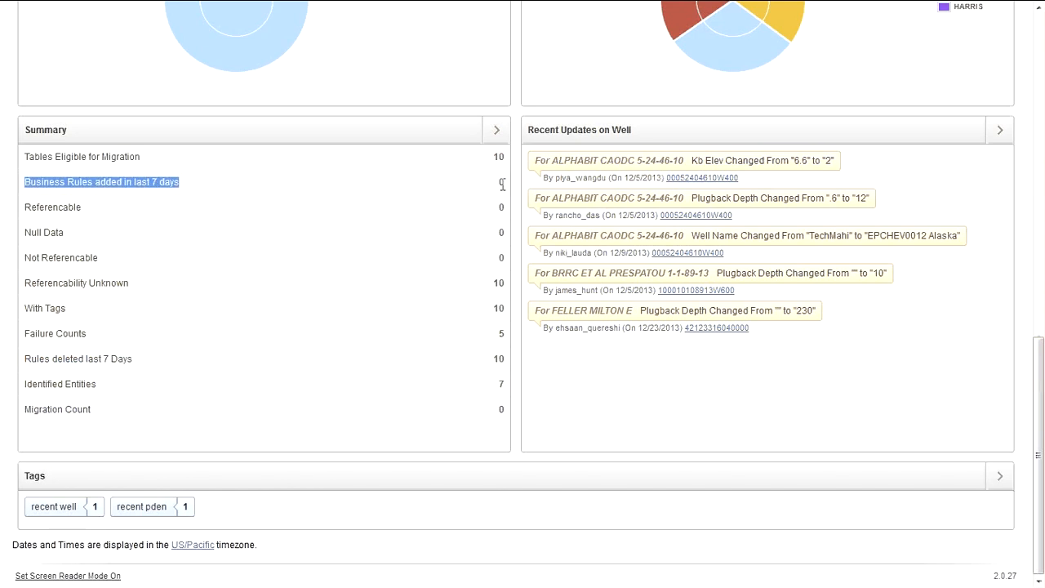
{"action": "left_click", "coordinate": [59, 312]}
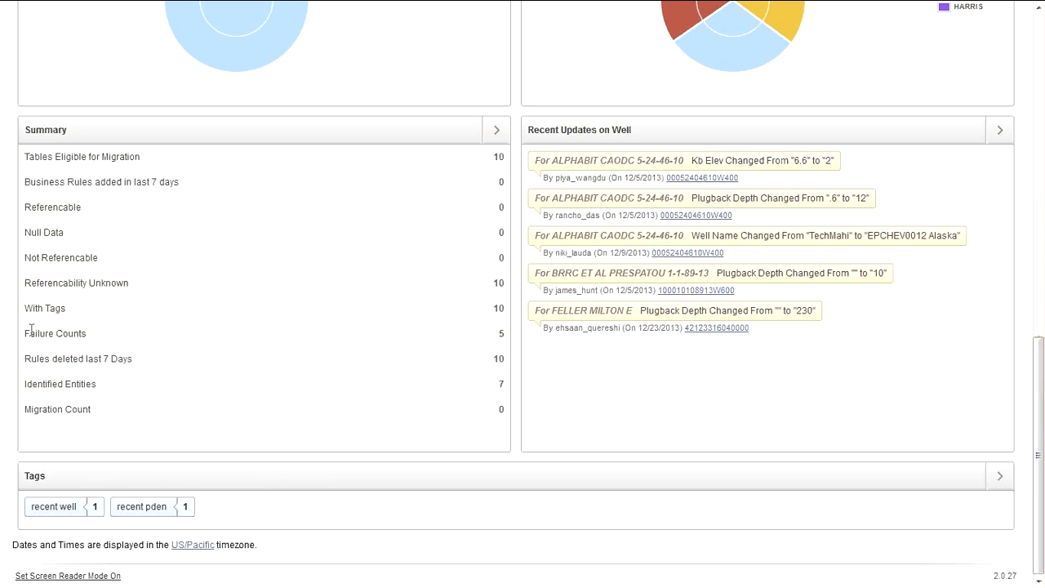
{"action": "left_click_drag", "start_coordinate": [26, 333], "coordinate": [100, 340]}
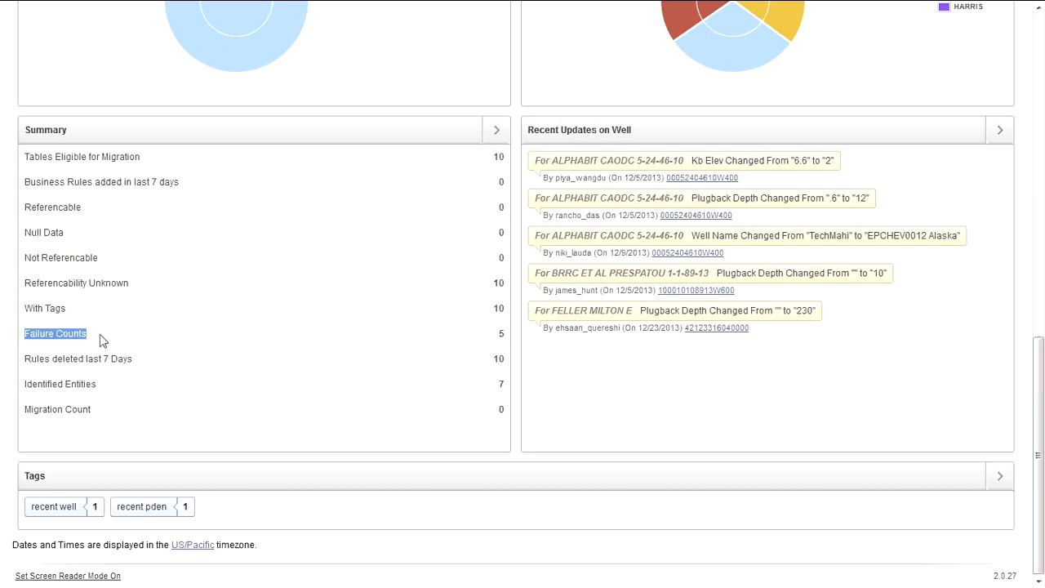
{"action": "left_click", "coordinate": [349, 297]}
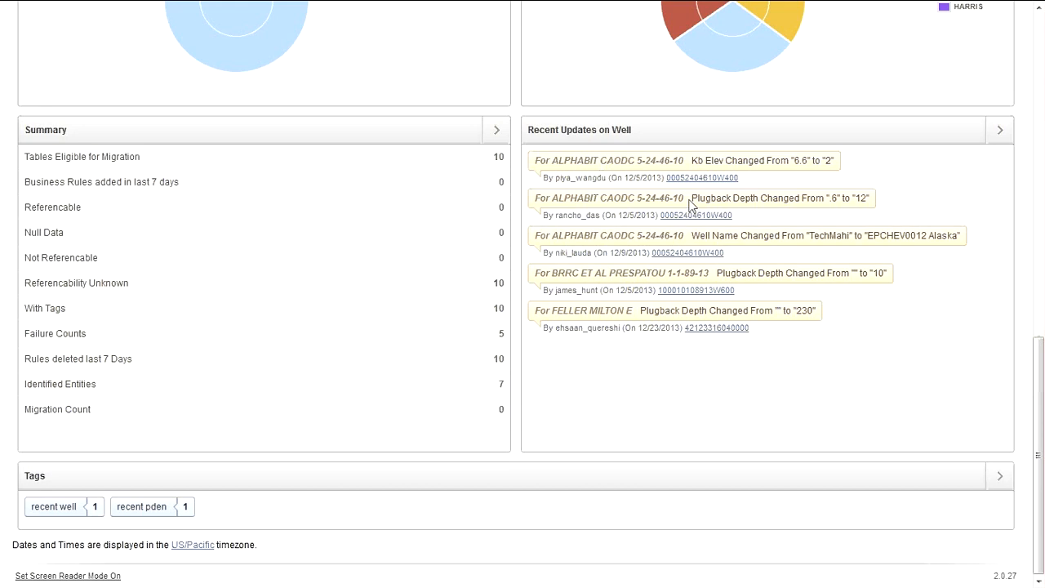
{"action": "left_click_drag", "start_coordinate": [690, 204], "coordinate": [874, 197]}
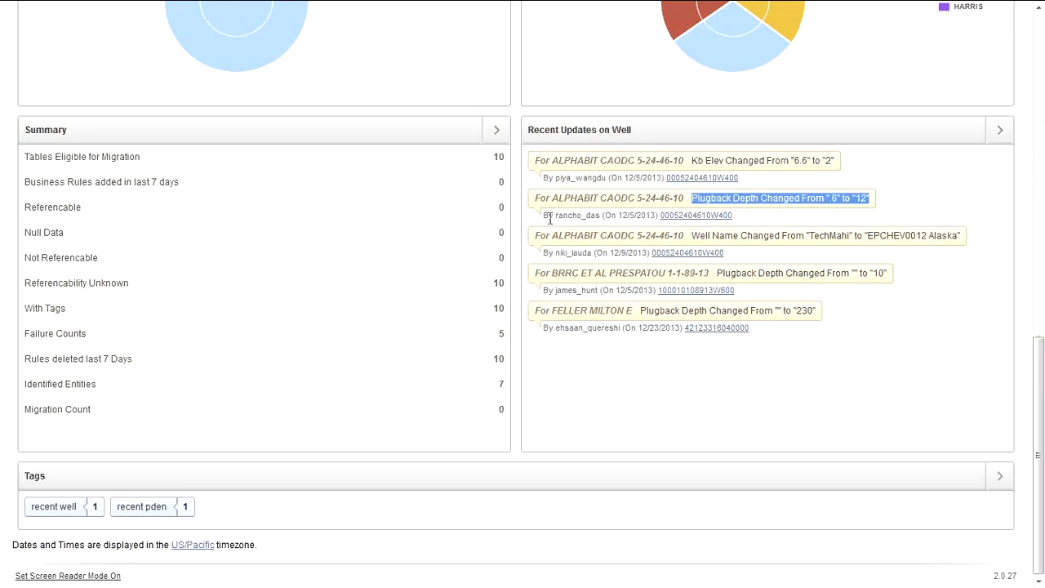
{"action": "left_click", "coordinate": [551, 218]}
{"action": "left_click_drag", "start_coordinate": [550, 218], "coordinate": [605, 218]}
{"action": "left_click", "coordinate": [604, 217]}
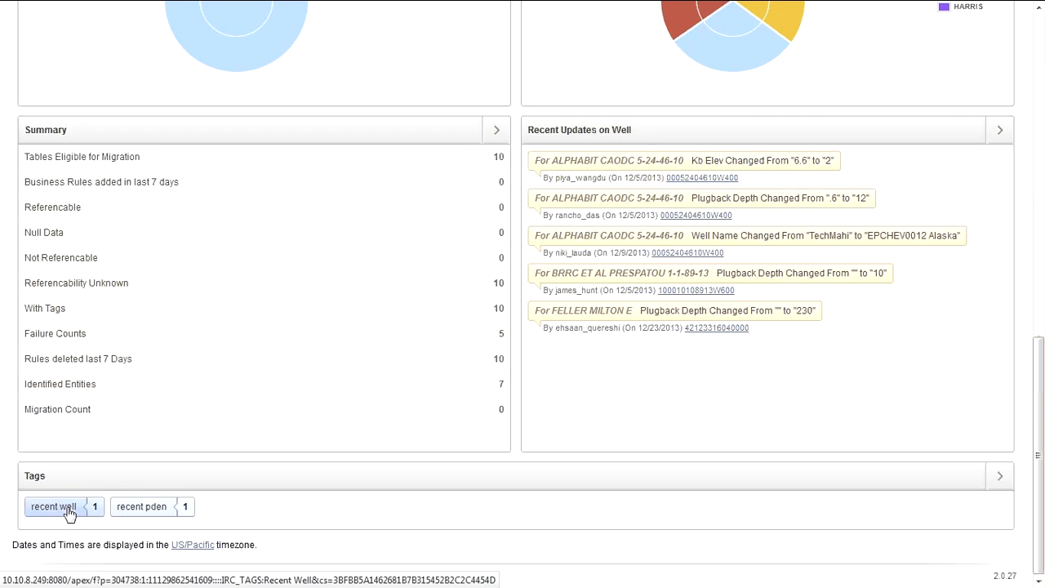
Step: Open the Migration Info report from the top of the dashboard
{"action": "scroll", "coordinate": [181, 325], "scroll_direction": "up", "scroll_amount": 3}
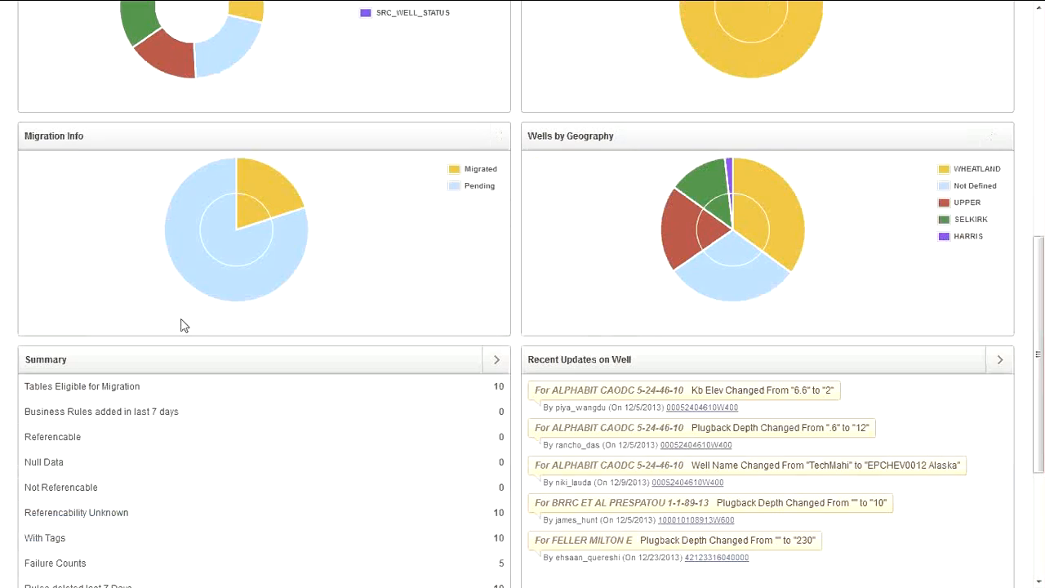
{"action": "scroll", "coordinate": [182, 325], "scroll_direction": "up", "scroll_amount": 5}
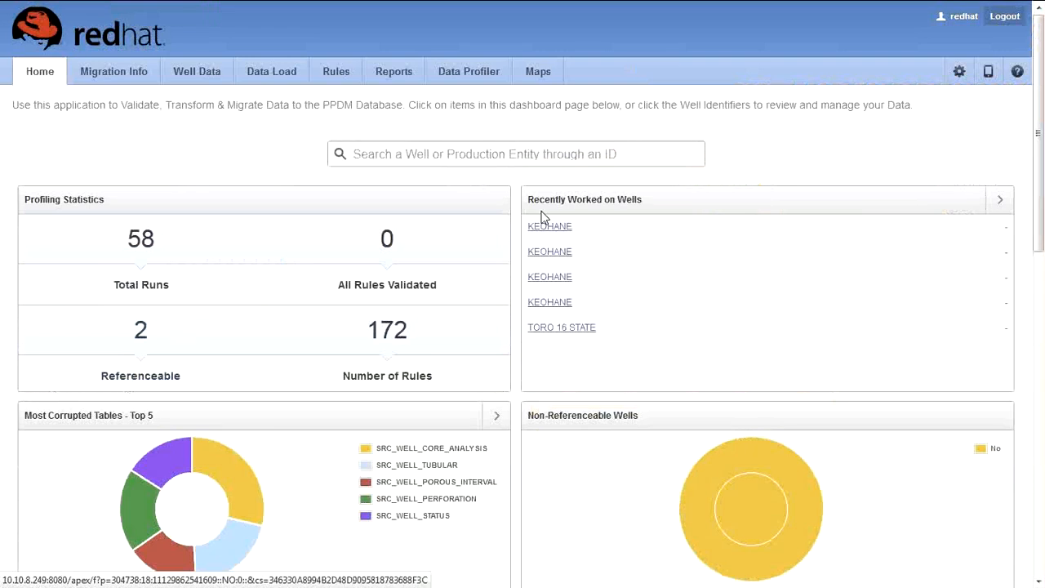
{"action": "left_click", "coordinate": [123, 79]}
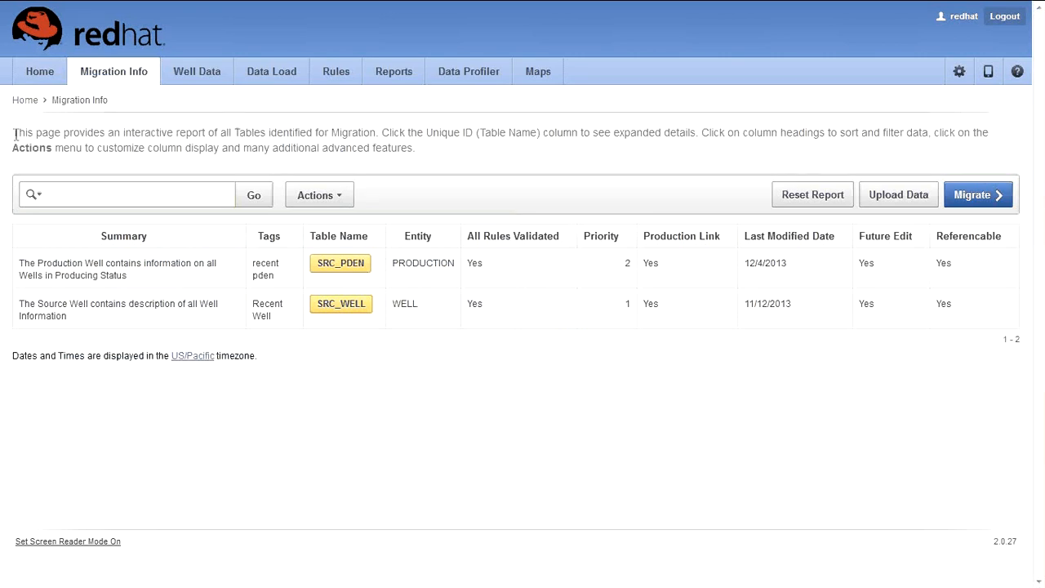
Step: Open the Entity Information page for the SRC_PDEN table
{"action": "left_click_drag", "start_coordinate": [14, 136], "coordinate": [383, 131]}
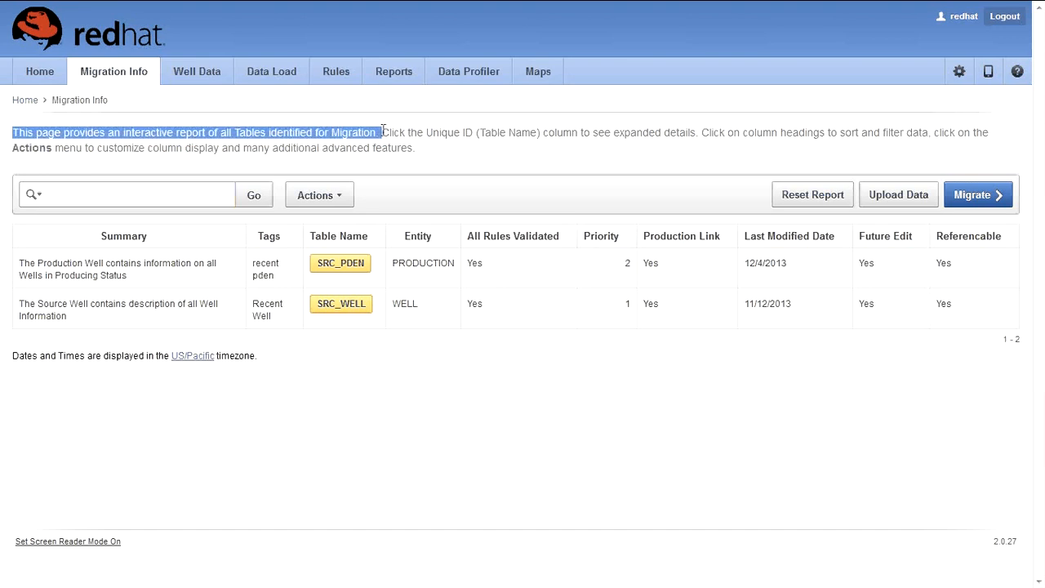
{"action": "left_click", "coordinate": [450, 145]}
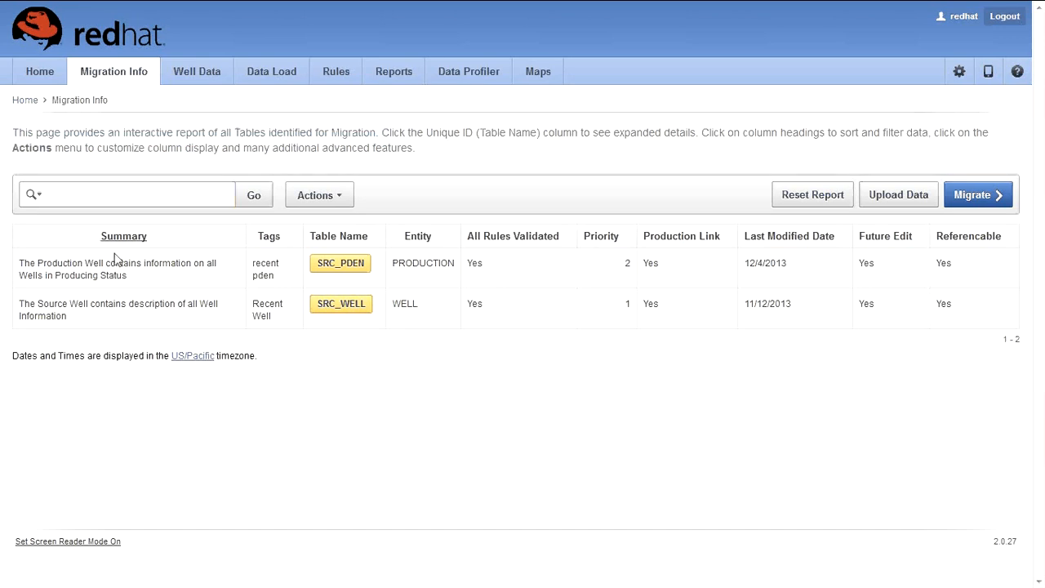
{"action": "left_click", "coordinate": [357, 278]}
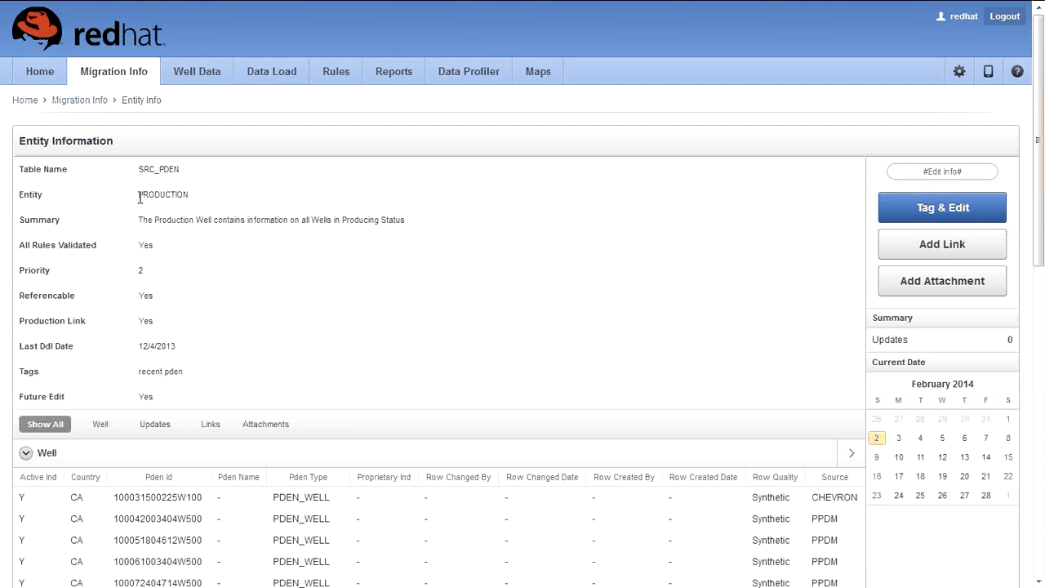
Step: Export the Well region rows of SRC_PDEN as table_data.csv using Download Data
{"action": "left_click_drag", "start_coordinate": [139, 220], "coordinate": [448, 232]}
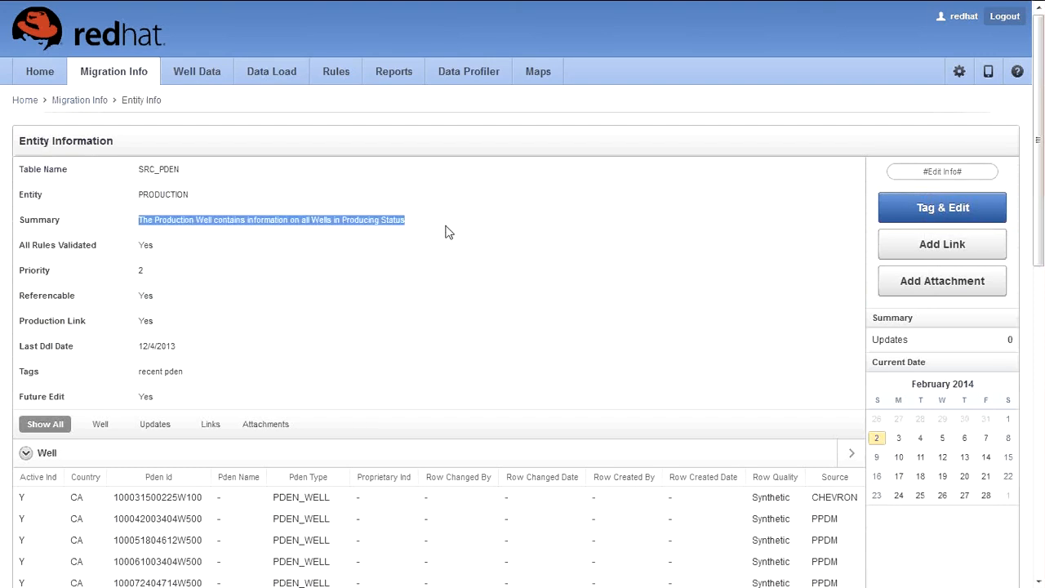
{"action": "left_click", "coordinate": [258, 265]}
{"action": "scroll", "coordinate": [145, 257], "scroll_direction": "down", "scroll_amount": 1}
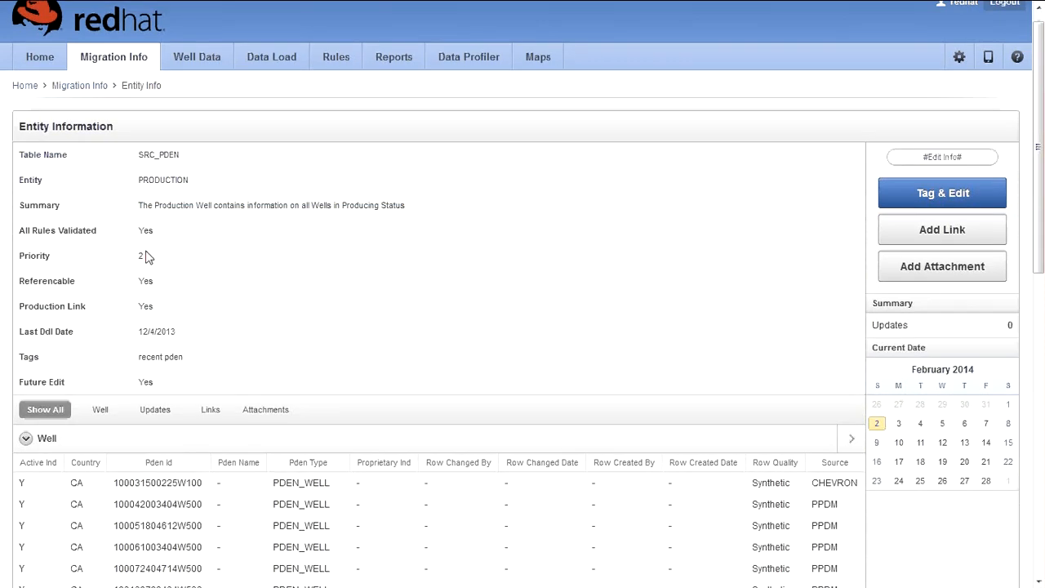
{"action": "scroll", "coordinate": [145, 257], "scroll_direction": "down", "scroll_amount": 1}
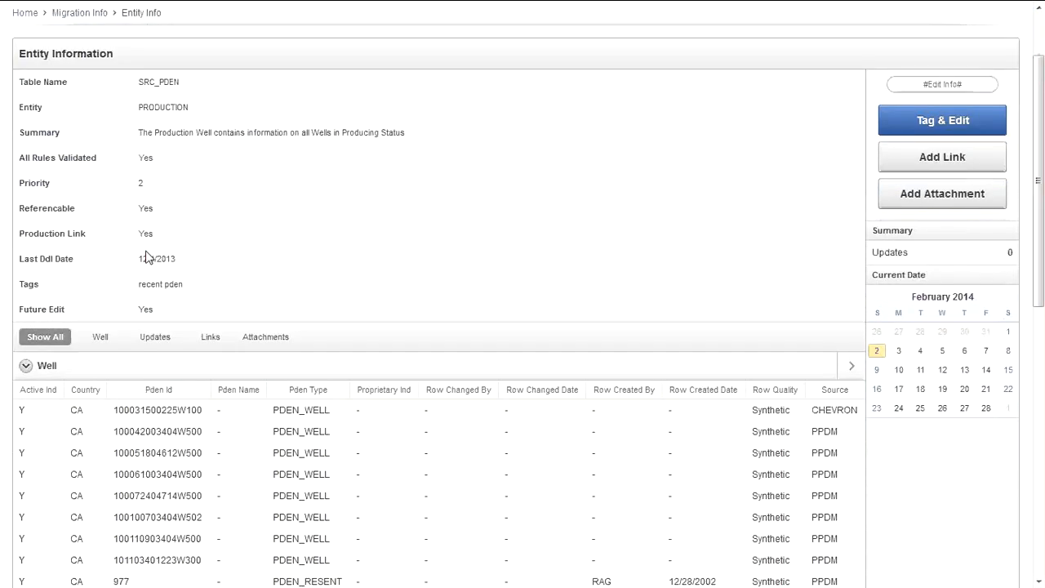
{"action": "scroll", "coordinate": [145, 257], "scroll_direction": "down", "scroll_amount": 1}
{"action": "scroll", "coordinate": [149, 257], "scroll_direction": "down", "scroll_amount": 1}
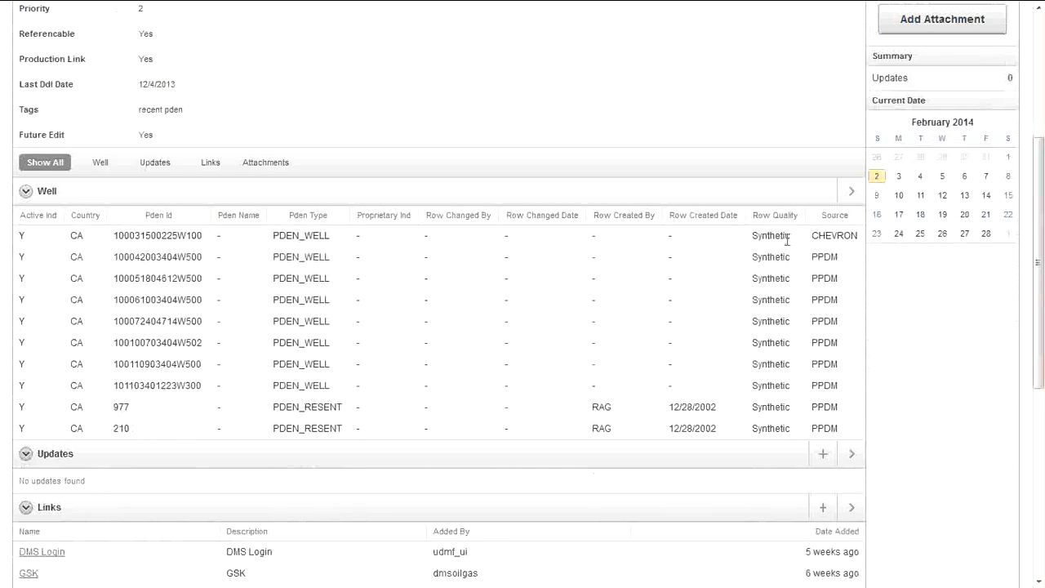
{"action": "left_click", "coordinate": [852, 194]}
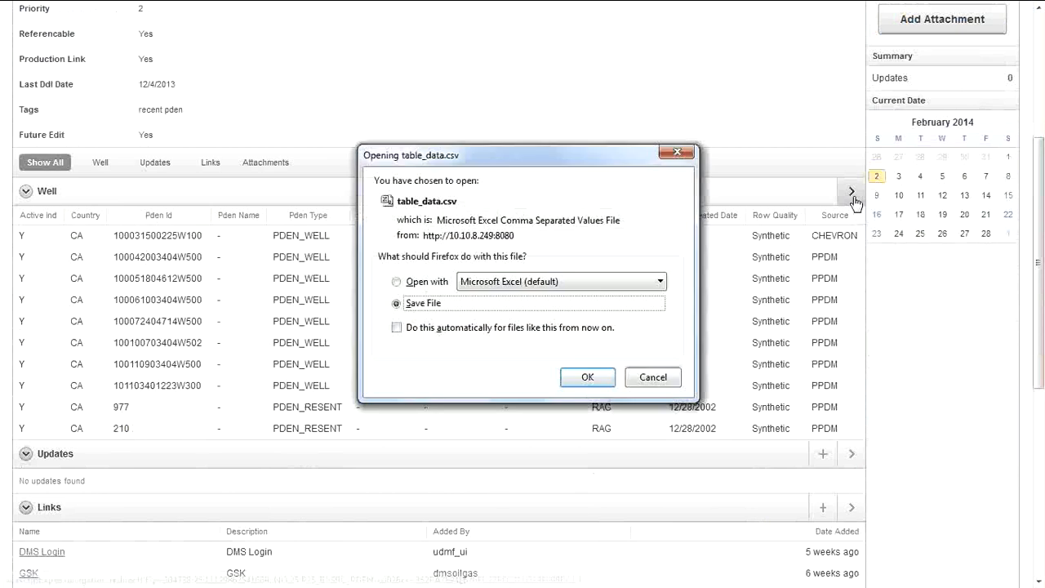
Step: Save table_data.csv to disk from the Firefox download prompt
{"action": "left_click", "coordinate": [595, 377]}
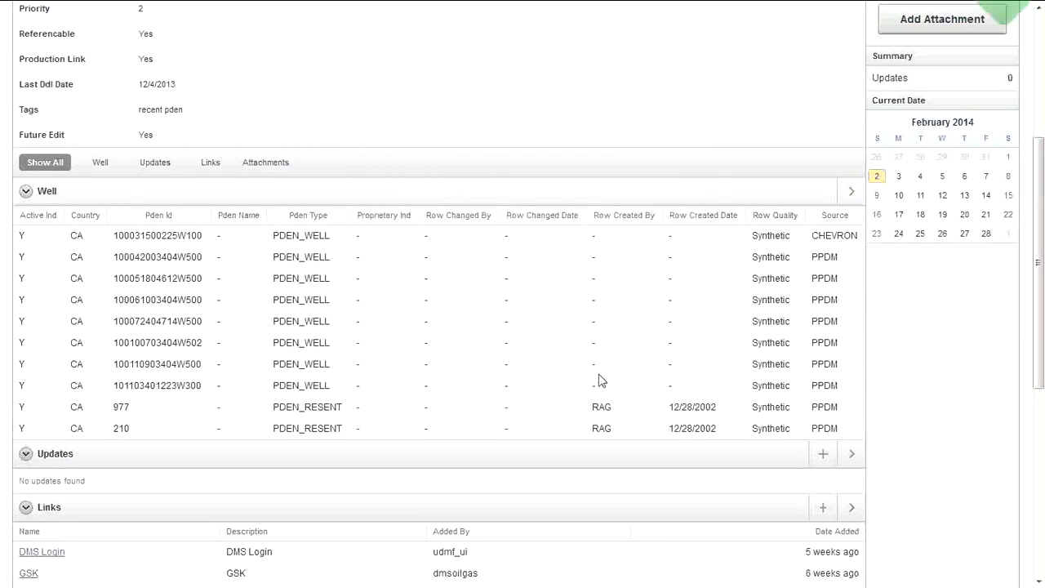
{"action": "scroll", "coordinate": [536, 216], "scroll_direction": "down", "scroll_amount": 1}
{"action": "scroll", "coordinate": [537, 216], "scroll_direction": "down", "scroll_amount": 5}
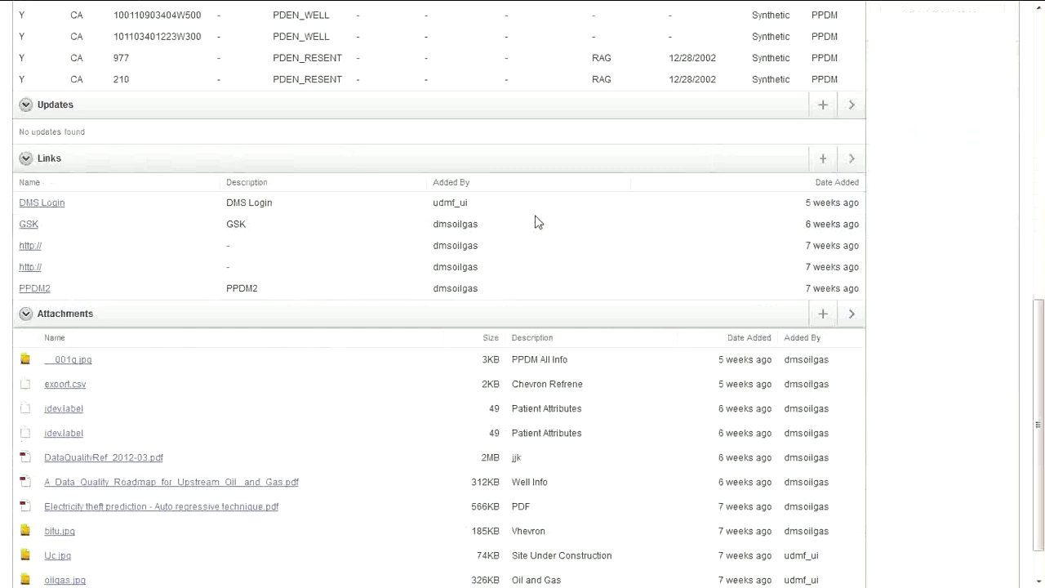
Step: Collapse the Links, Attachments, Updates and Well sections of the entity page
{"action": "left_click", "coordinate": [24, 163]}
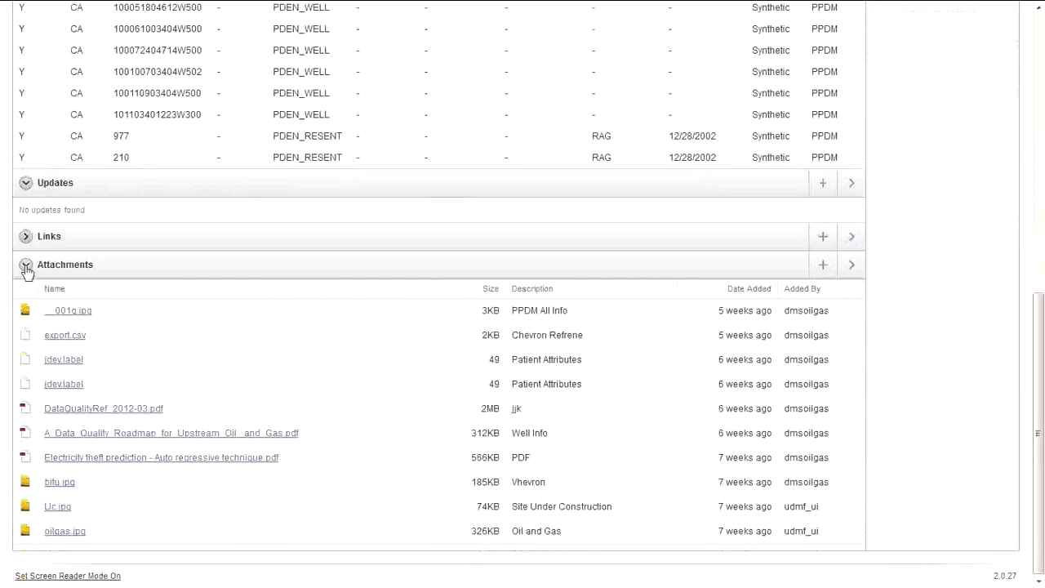
{"action": "left_click", "coordinate": [25, 266]}
{"action": "left_click", "coordinate": [25, 450]}
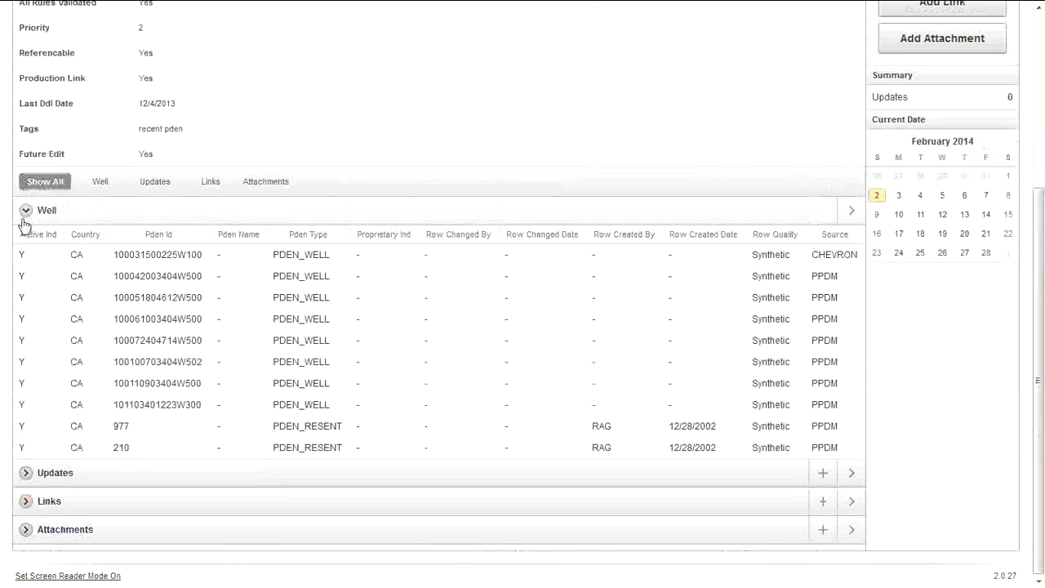
{"action": "left_click", "coordinate": [26, 210]}
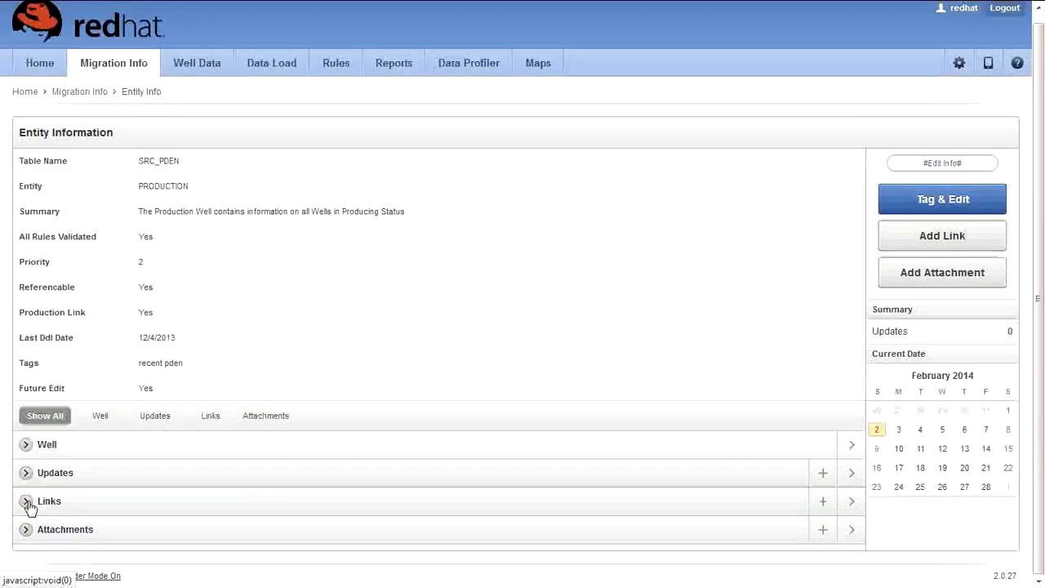
{"action": "left_click", "coordinate": [937, 249]}
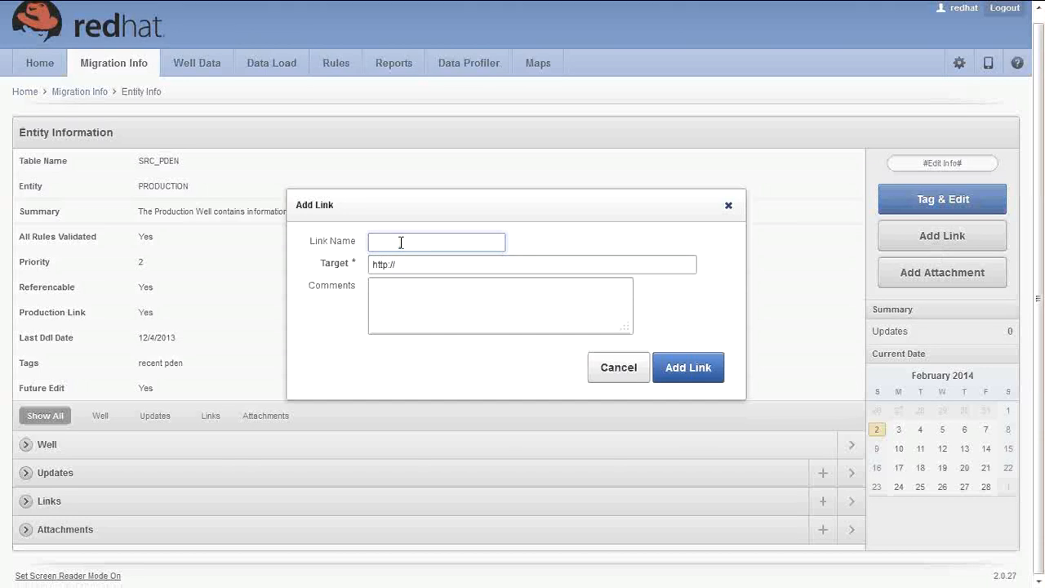
{"action": "type", "text": "REFerence for Wells"}
{"action": "left_click", "coordinate": [388, 243]}
{"action": "key", "text": "BackSpace"}
{"action": "type", "text": "e"}
{"action": "left_click", "coordinate": [410, 263]}
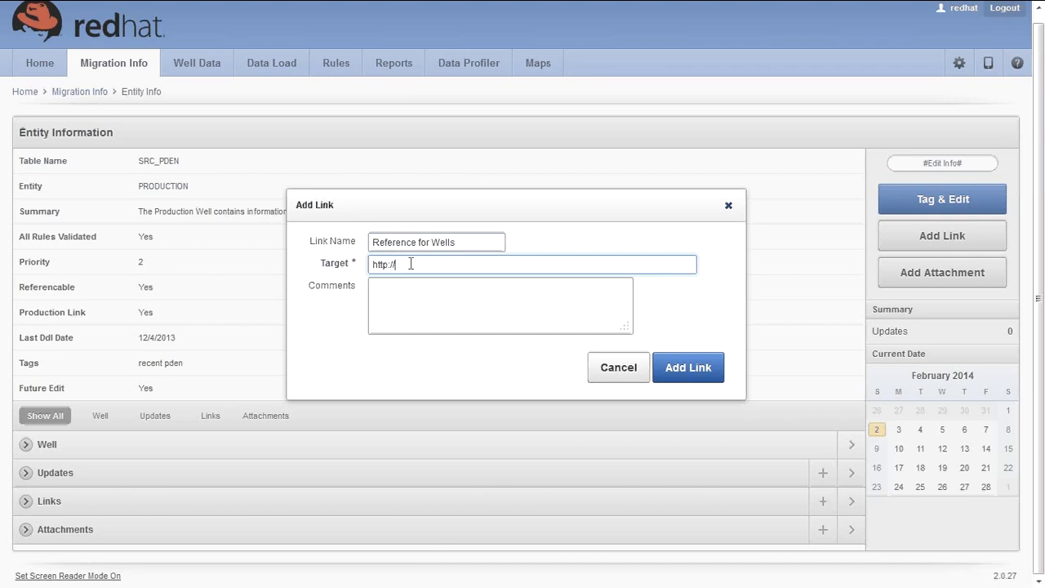
{"action": "type", "text": "www"}
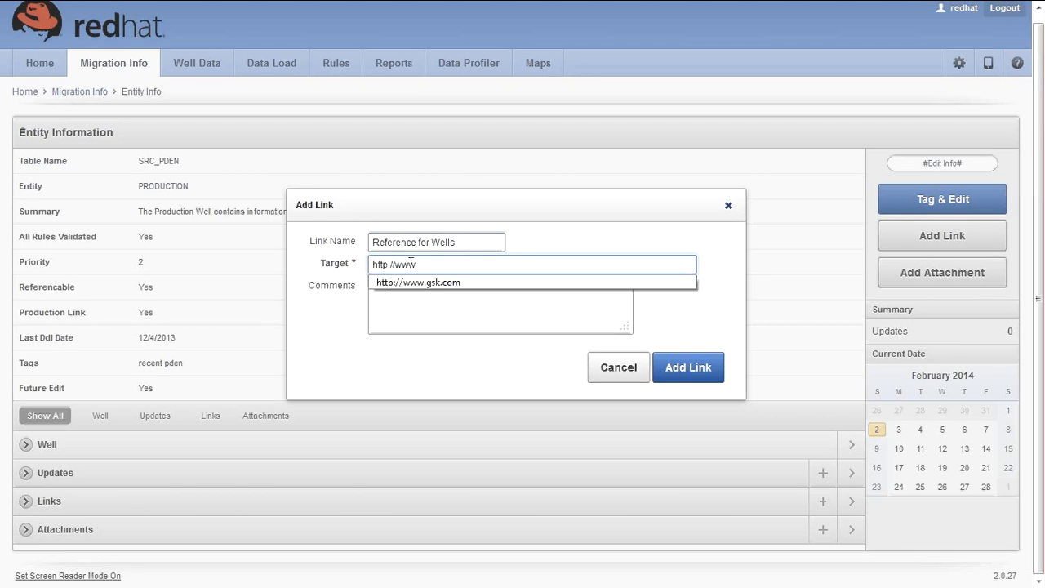
{"action": "type", "text": ".castrol.com"}
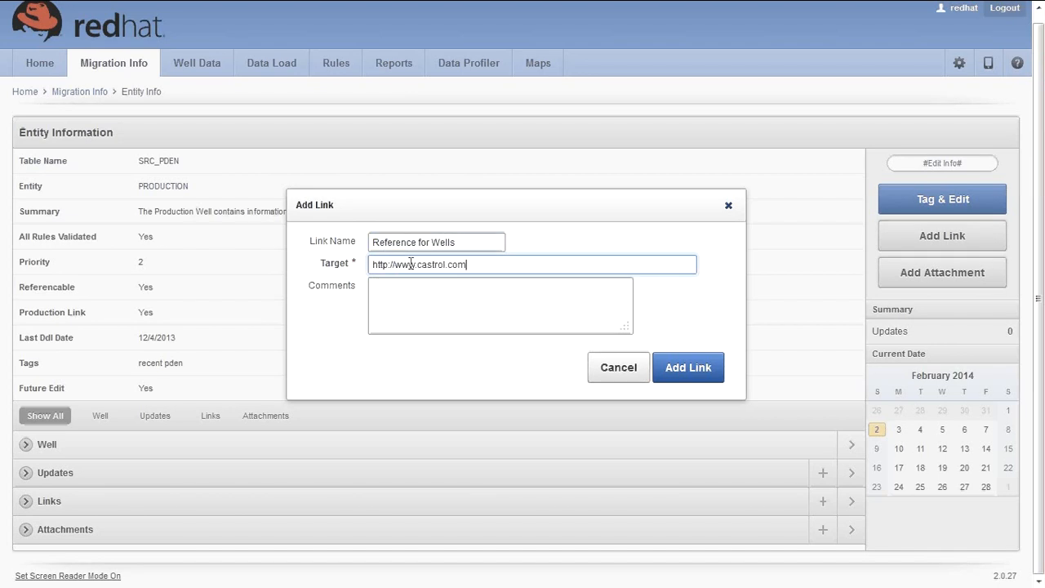
Step: Add a comment about adding links for end users, save the link, and collapse Well
{"action": "left_click", "coordinate": [426, 314]}
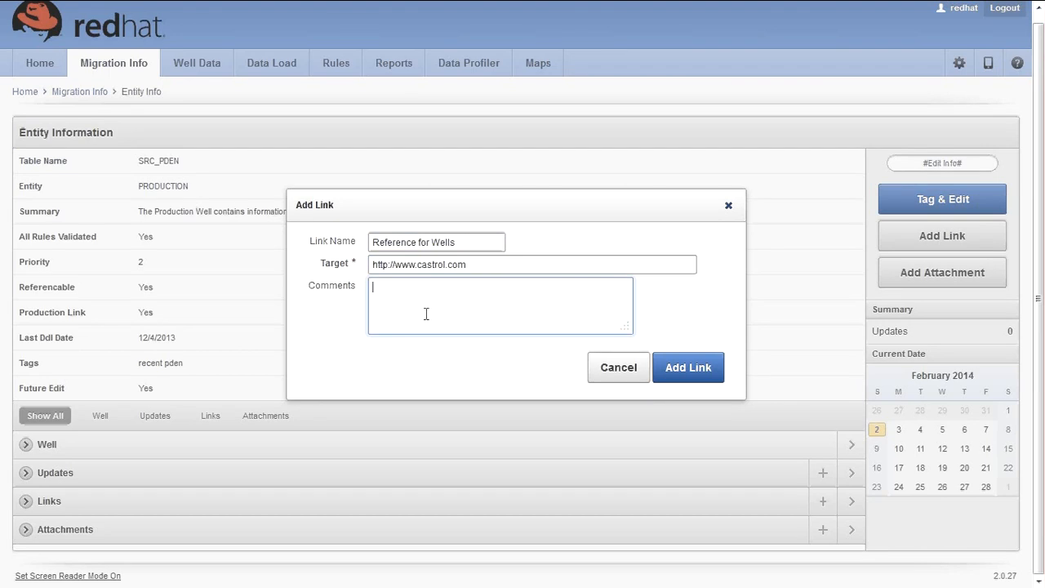
{"action": "type", "text": "Lets take an Example of adding links f"}
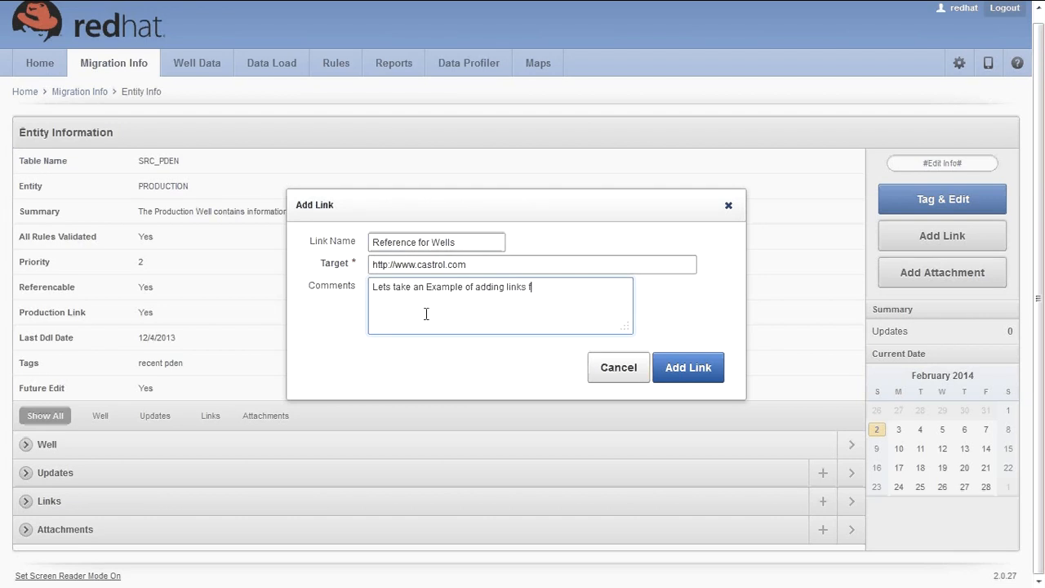
{"action": "type", "text": "or End Users. ... For better Understa"}
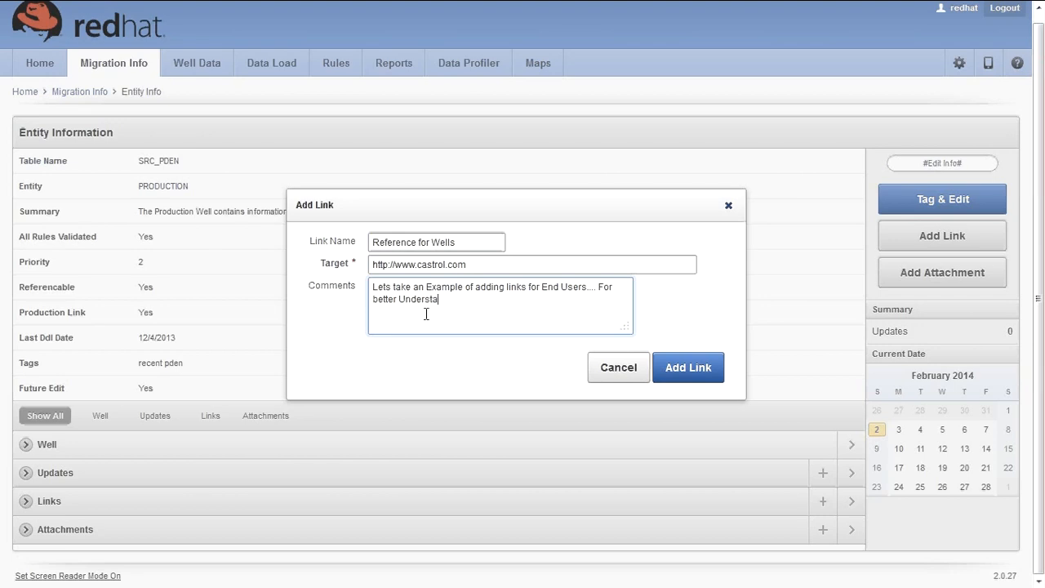
{"action": "type", "text": "nding for reviw"}
{"action": "key", "text": "BackSpace"}
{"action": "type", "text": "ewing Data in Tab"}
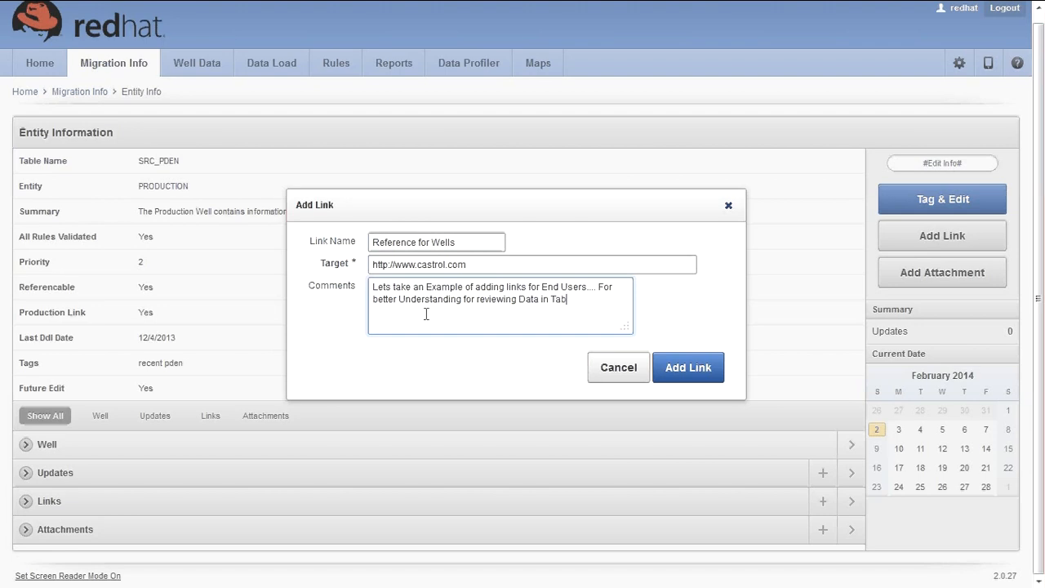
{"action": "type", "text": "les"}
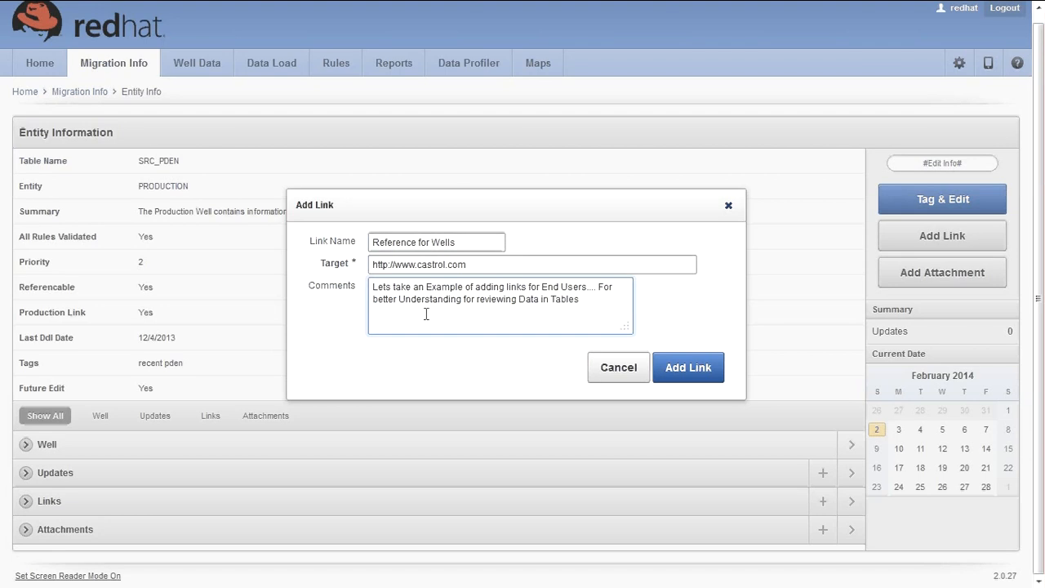
{"action": "left_click", "coordinate": [696, 369]}
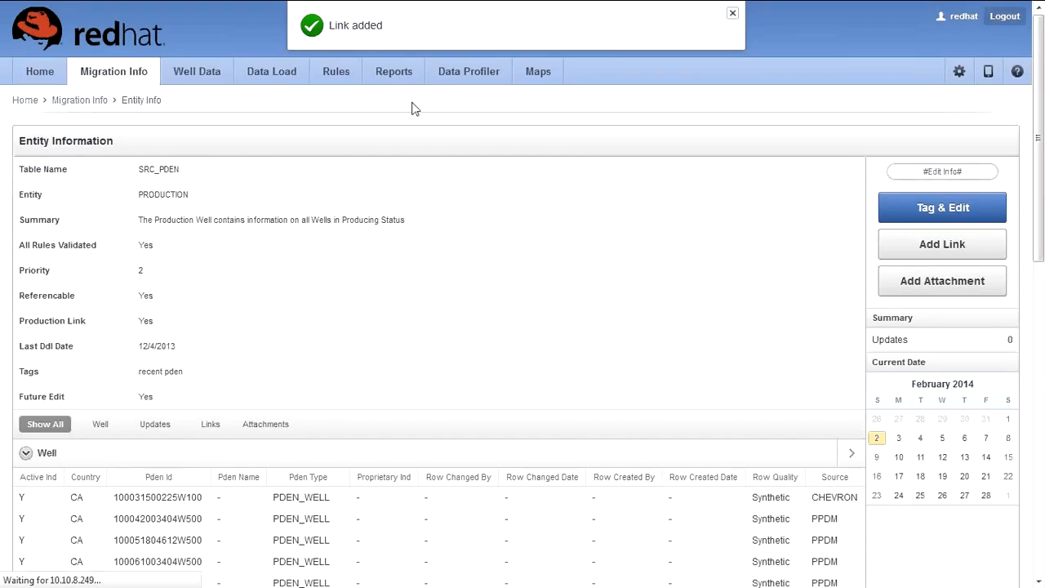
{"action": "scroll", "coordinate": [58, 421], "scroll_direction": "down", "scroll_amount": 3}
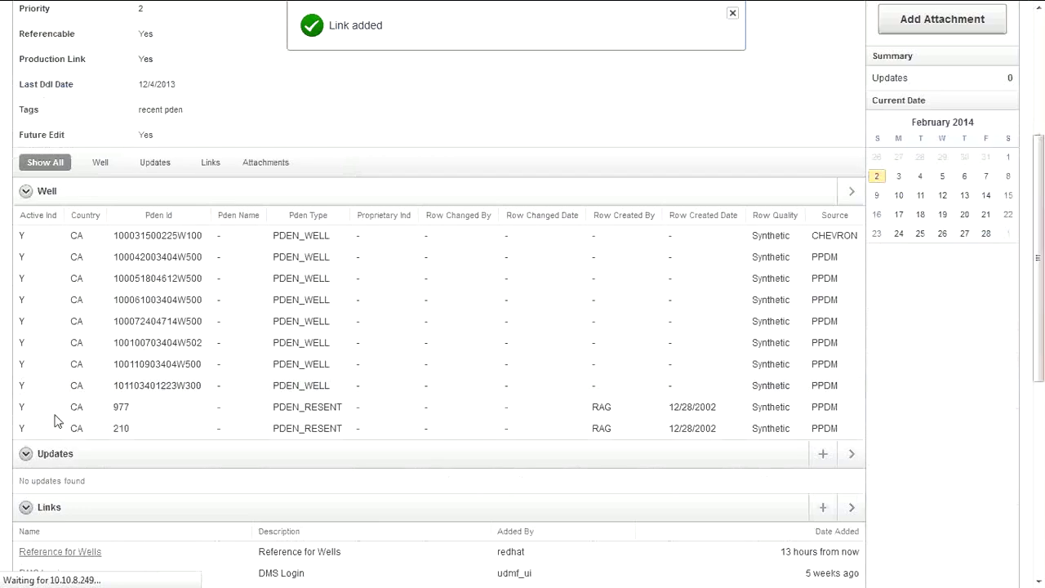
{"action": "scroll", "coordinate": [57, 421], "scroll_direction": "down", "scroll_amount": 1}
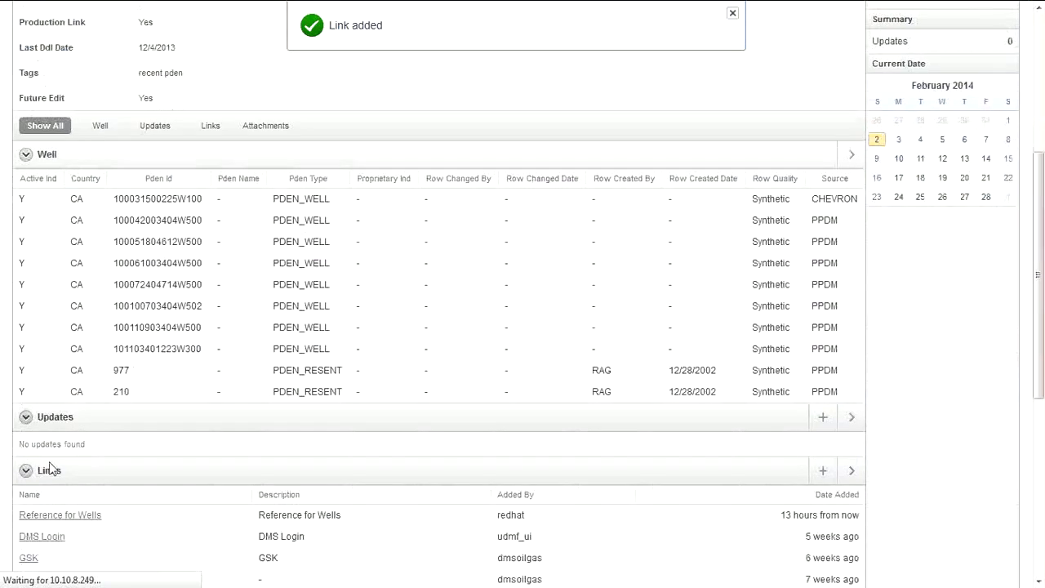
{"action": "scroll", "coordinate": [49, 469], "scroll_direction": "down", "scroll_amount": 1}
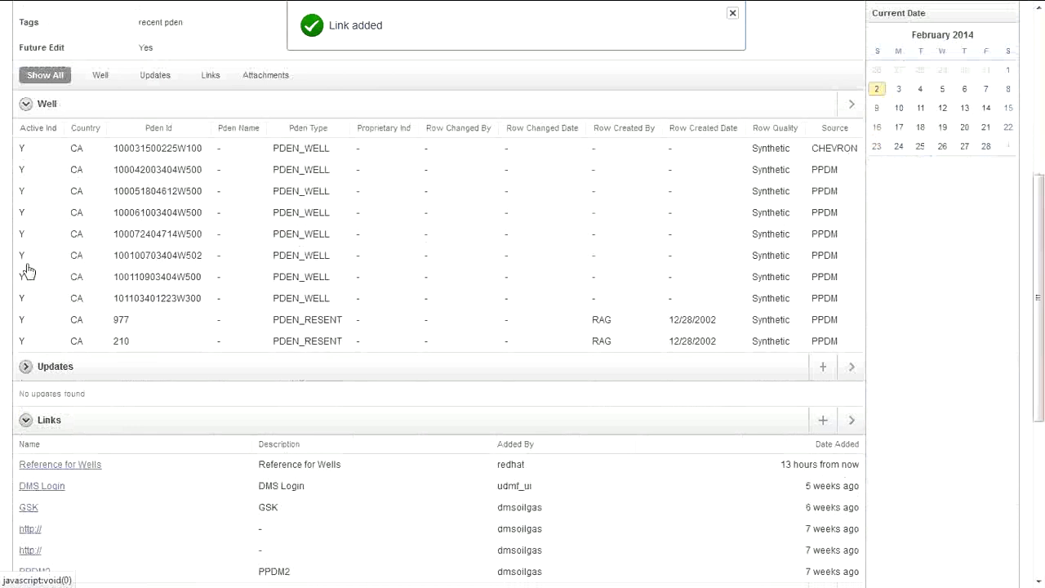
{"action": "left_click", "coordinate": [25, 104]}
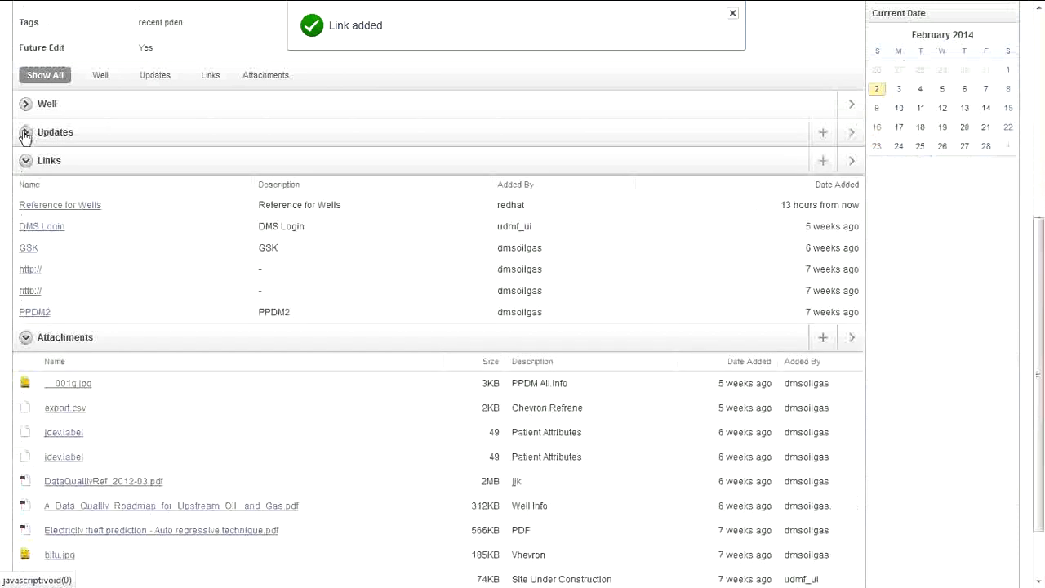
{"action": "left_click", "coordinate": [66, 209]}
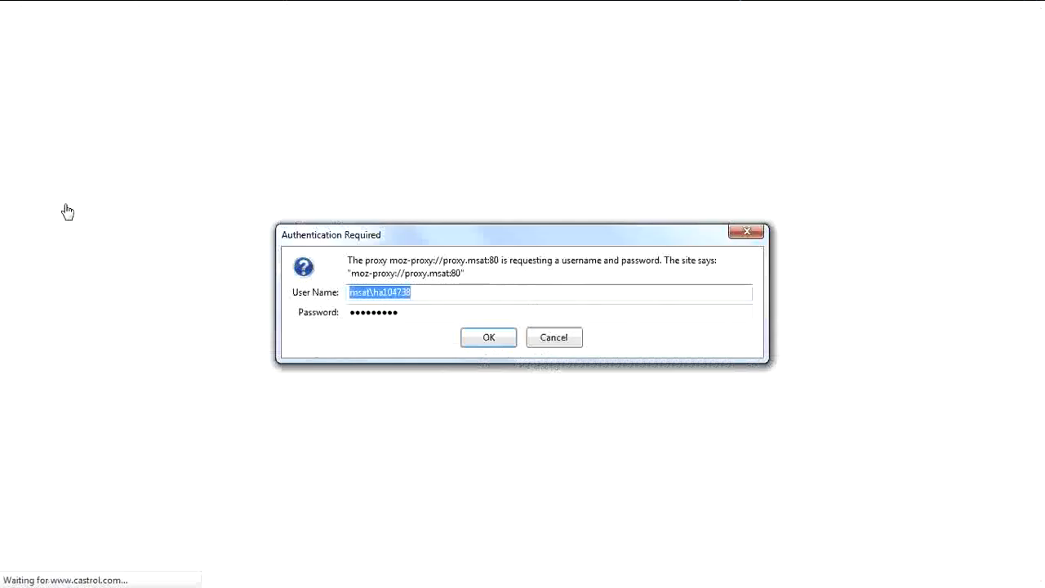
{"action": "left_click", "coordinate": [555, 340]}
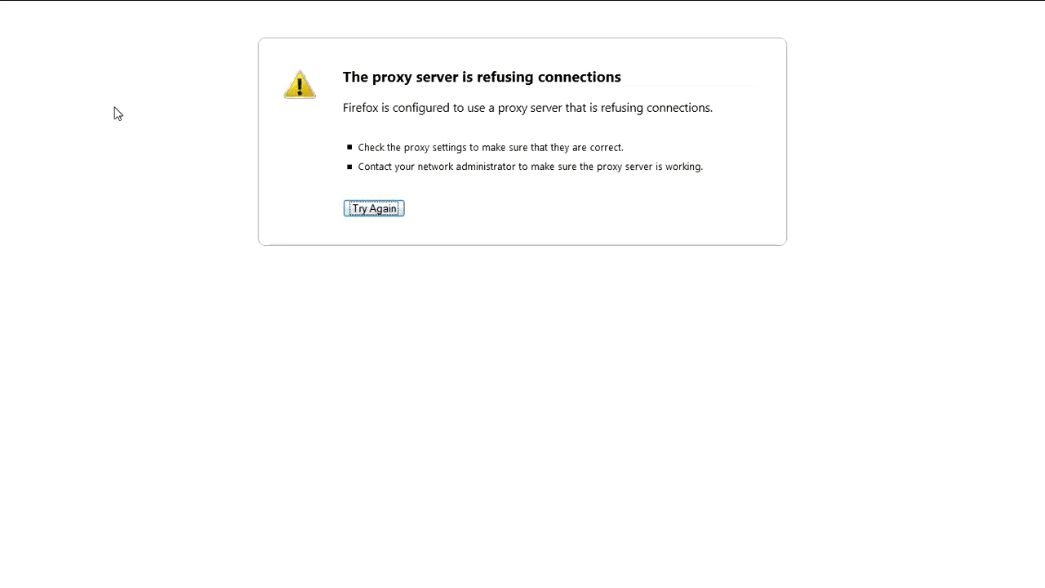
{"action": "left_click", "coordinate": [148, 4]}
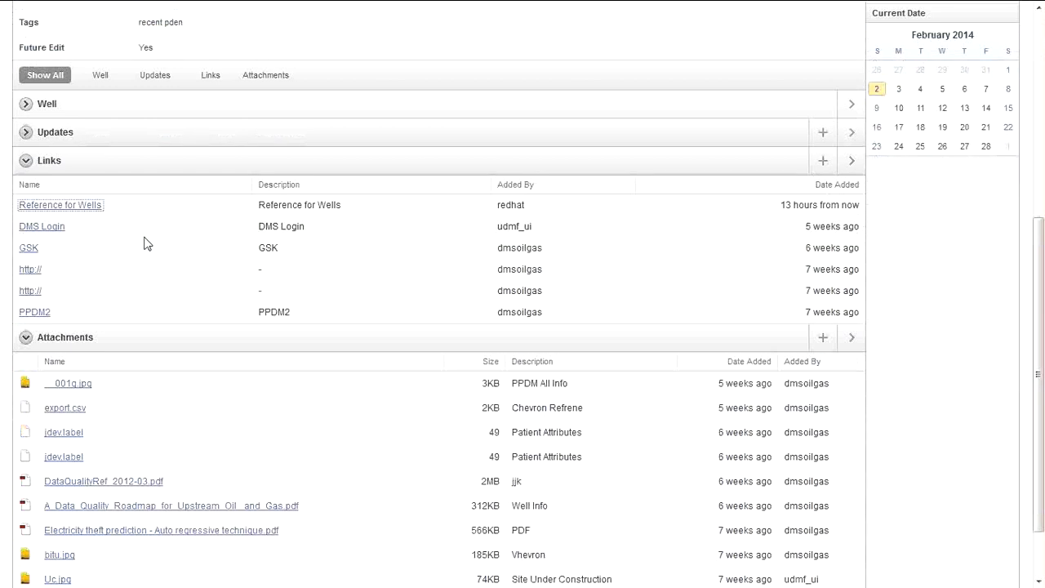
Step: Start a new attachment on SRC_PDEN and select export.csv as the file
{"action": "scroll", "coordinate": [147, 243], "scroll_direction": "up", "scroll_amount": 3}
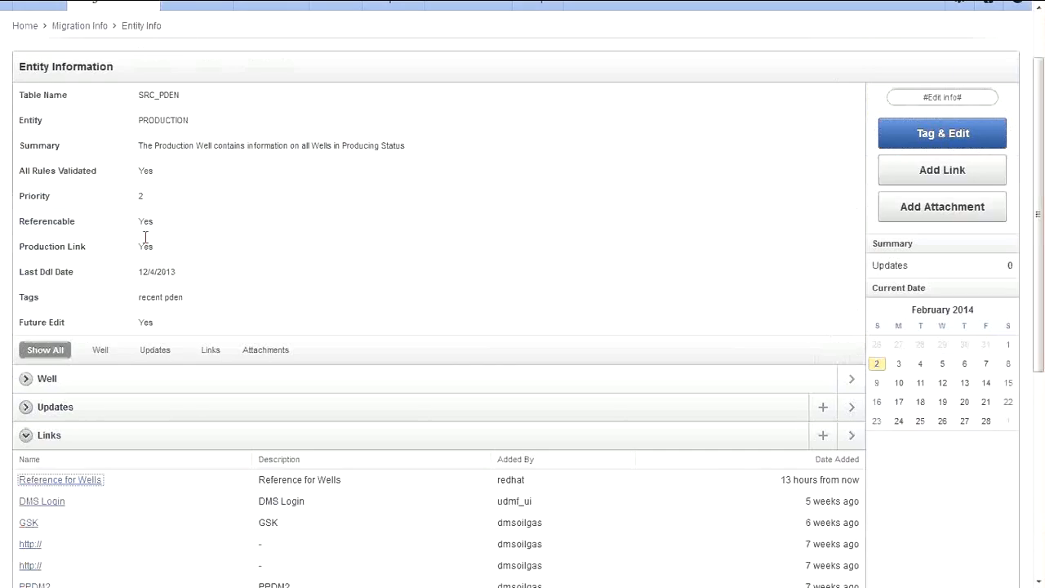
{"action": "scroll", "coordinate": [145, 237], "scroll_direction": "up", "scroll_amount": 1}
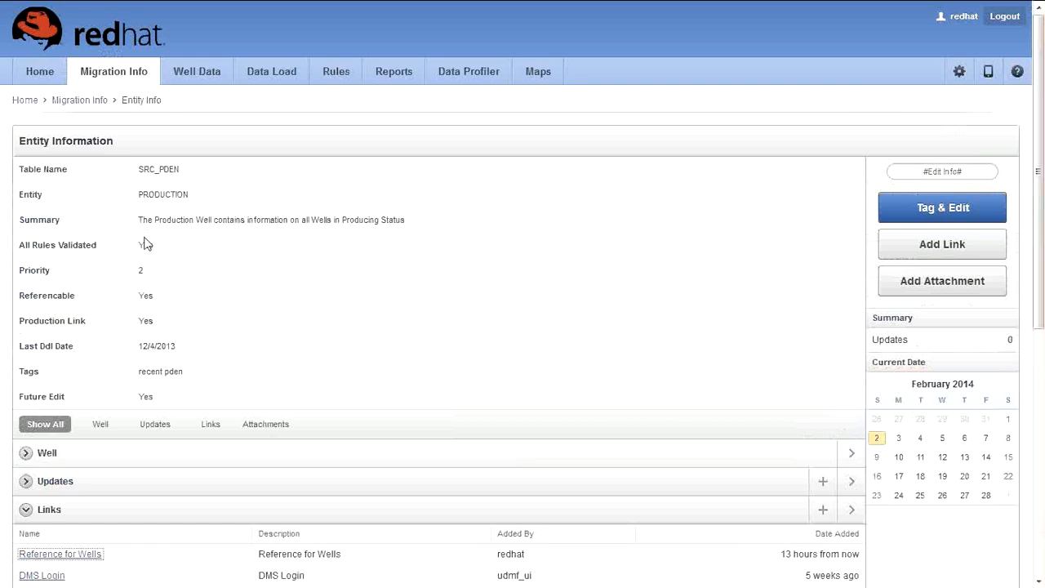
{"action": "left_click", "coordinate": [923, 293]}
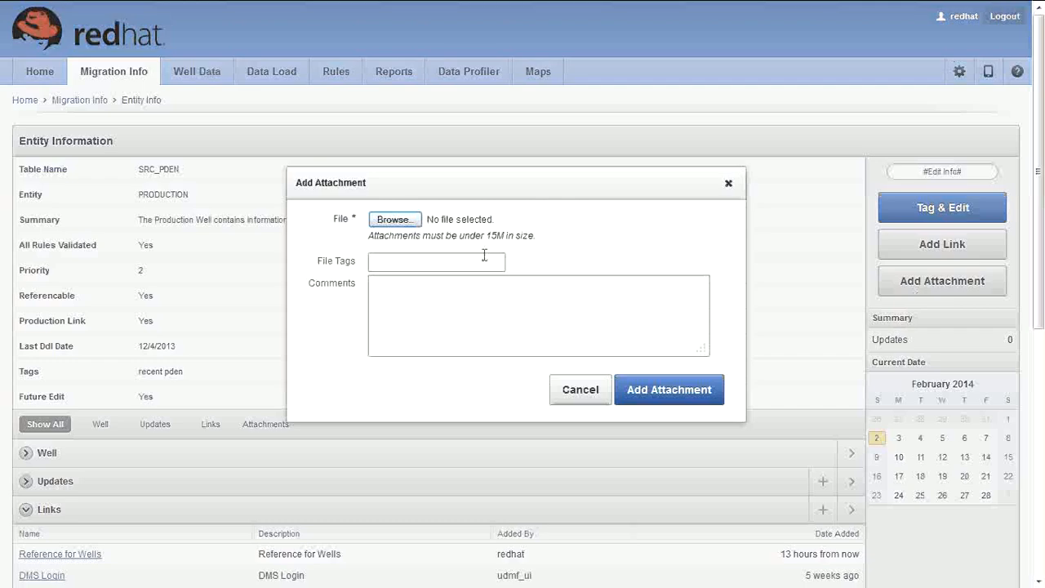
{"action": "left_click", "coordinate": [393, 220]}
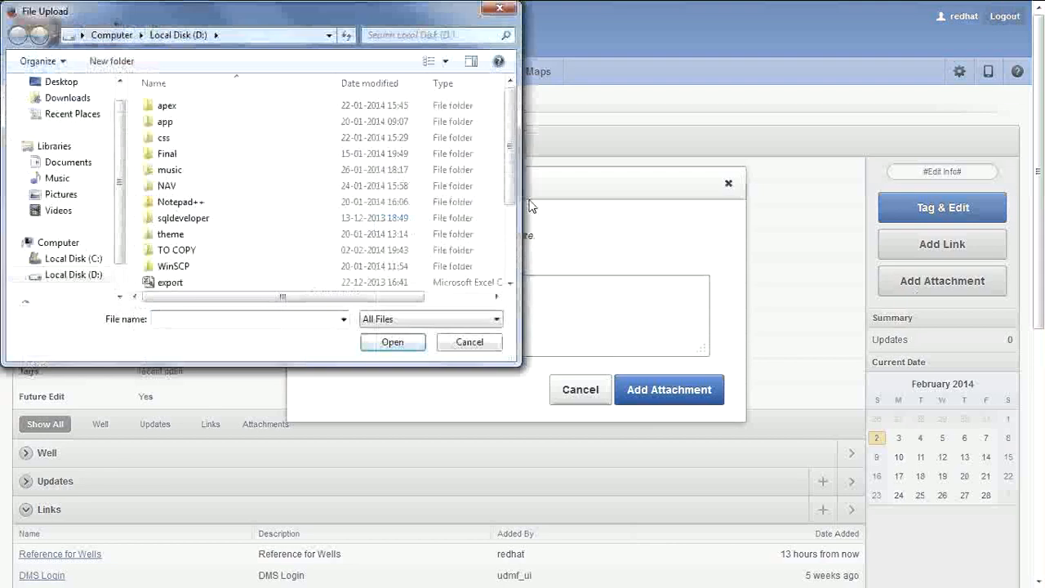
{"action": "left_click", "coordinate": [168, 284]}
{"action": "double_click", "coordinate": [169, 283]}
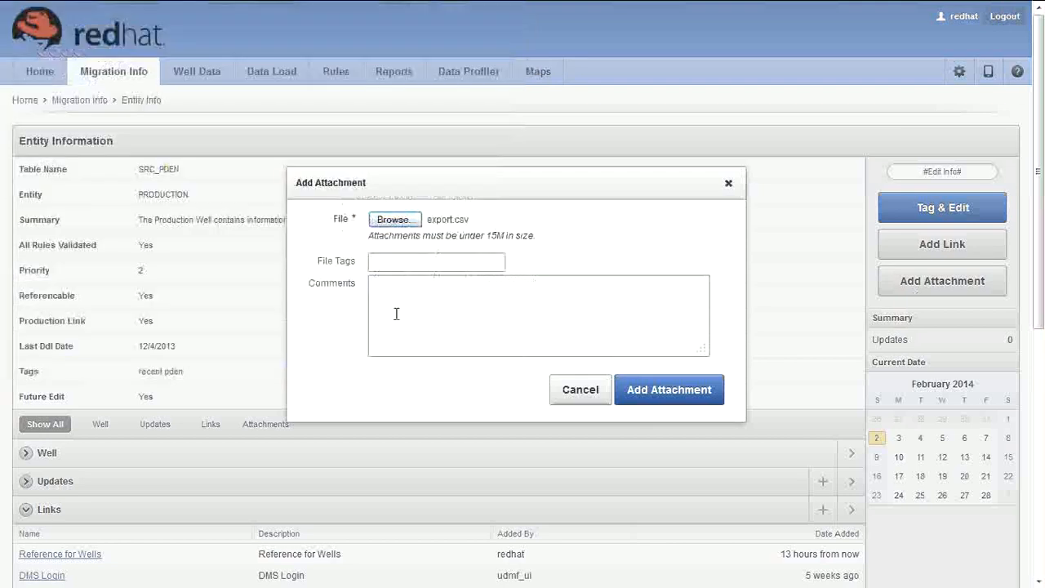
Step: Tag it 'Data Sample', comment that end users can use it for reference, and upload
{"action": "left_click", "coordinate": [407, 264]}
{"action": "type", "text": "Data"}
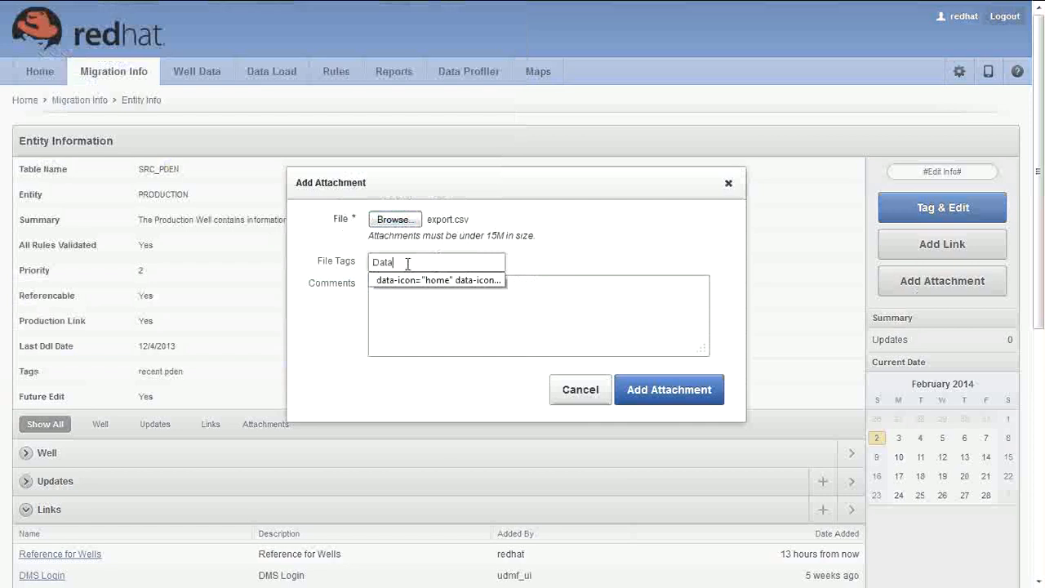
{"action": "type", "text": " Samp"}
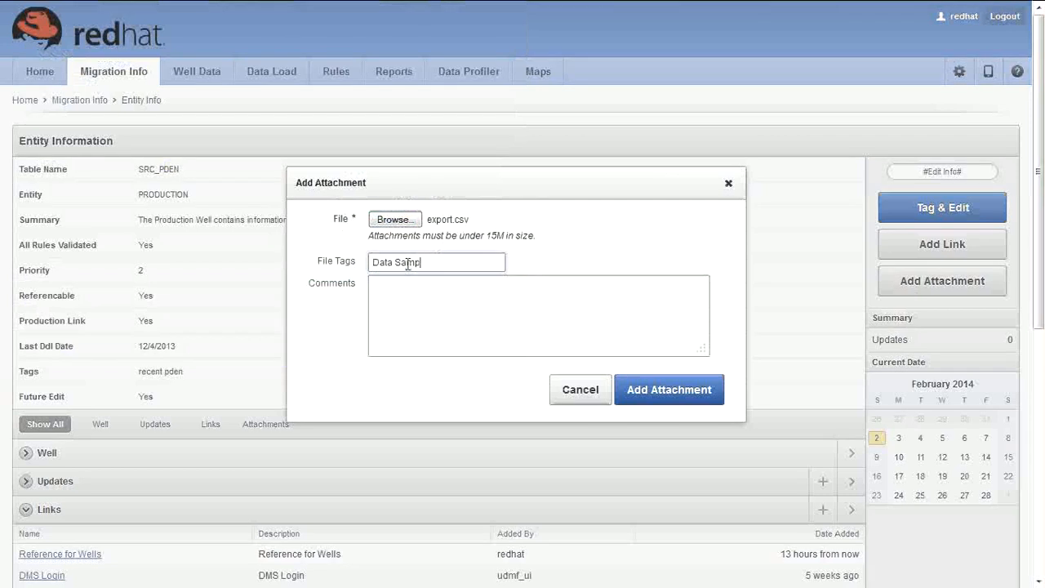
{"action": "type", "text": "le"}
{"action": "left_click", "coordinate": [404, 294]}
{"action": "type", "text": "For"}
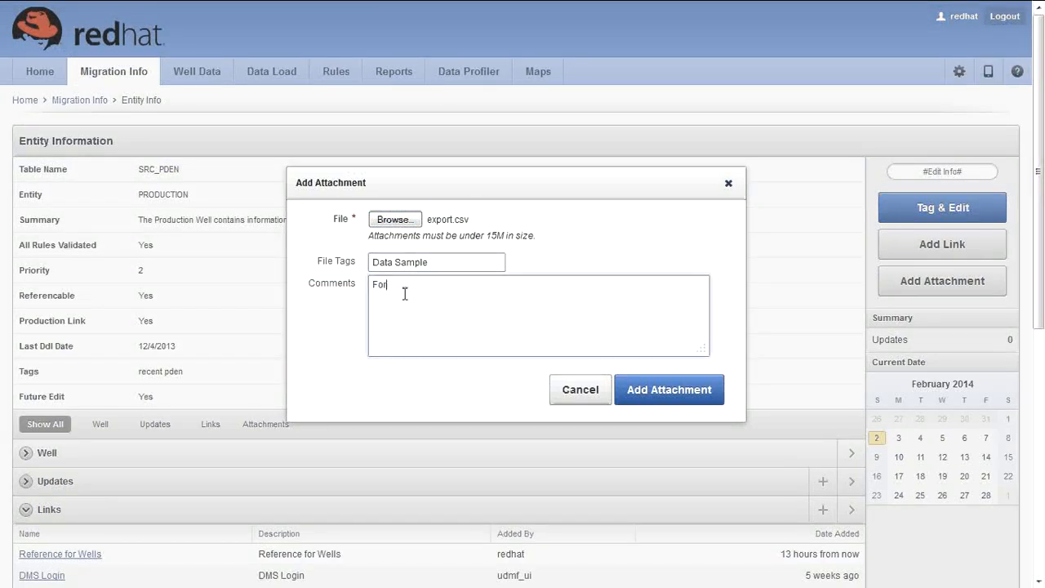
{"action": "type", "text": " an Example"}
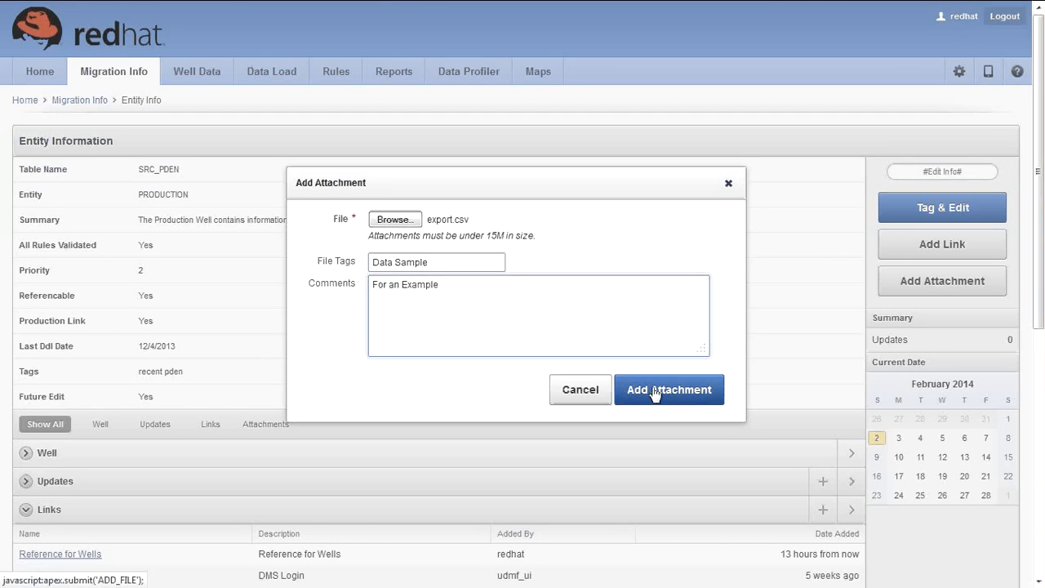
{"action": "type", "text": "...Can be used by ENd Use"}
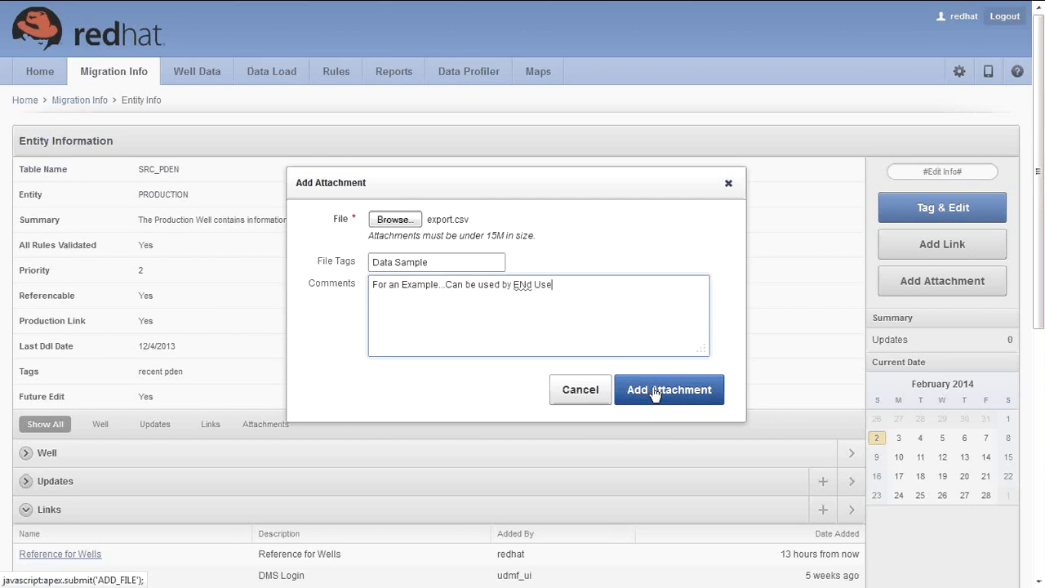
{"action": "type", "text": "r for "}
{"action": "type", "text": "Refe"}
{"action": "type", "text": "ren"}
{"action": "type", "text": "ce "}
{"action": "type", "text": "Pu"}
{"action": "type", "text": "rp"}
{"action": "type", "text": "so"}
{"action": "type", "text": "e"}
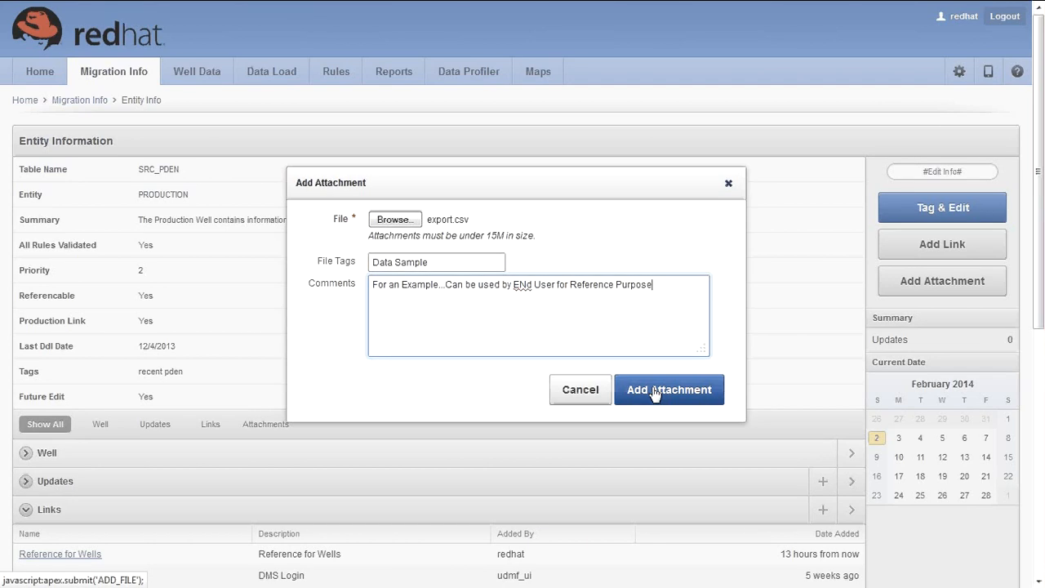
{"action": "left_click", "coordinate": [525, 286]}
{"action": "key", "text": "BackSpace"}
{"action": "type", "text": "n"}
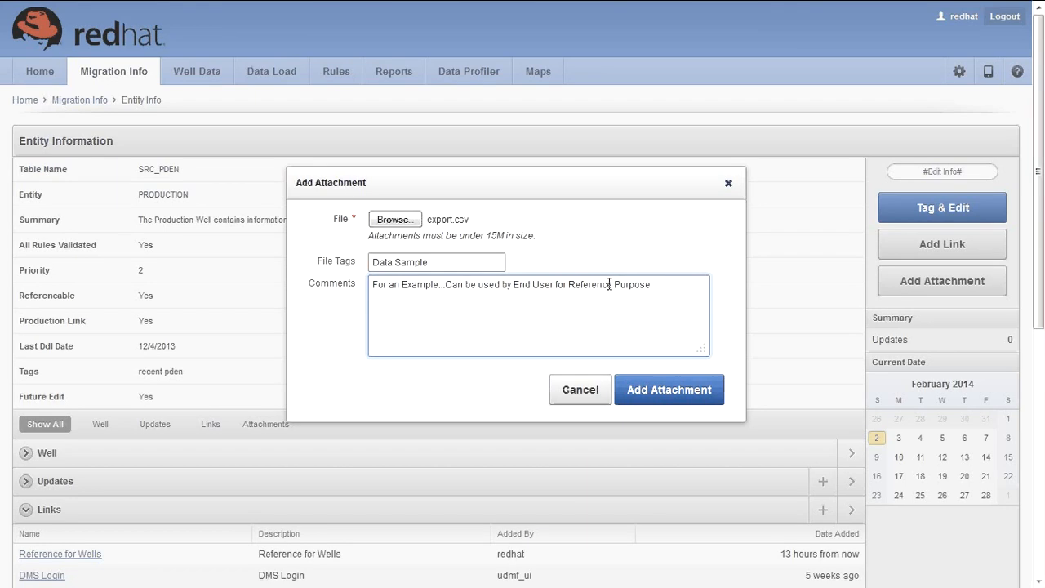
{"action": "left_click", "coordinate": [666, 392]}
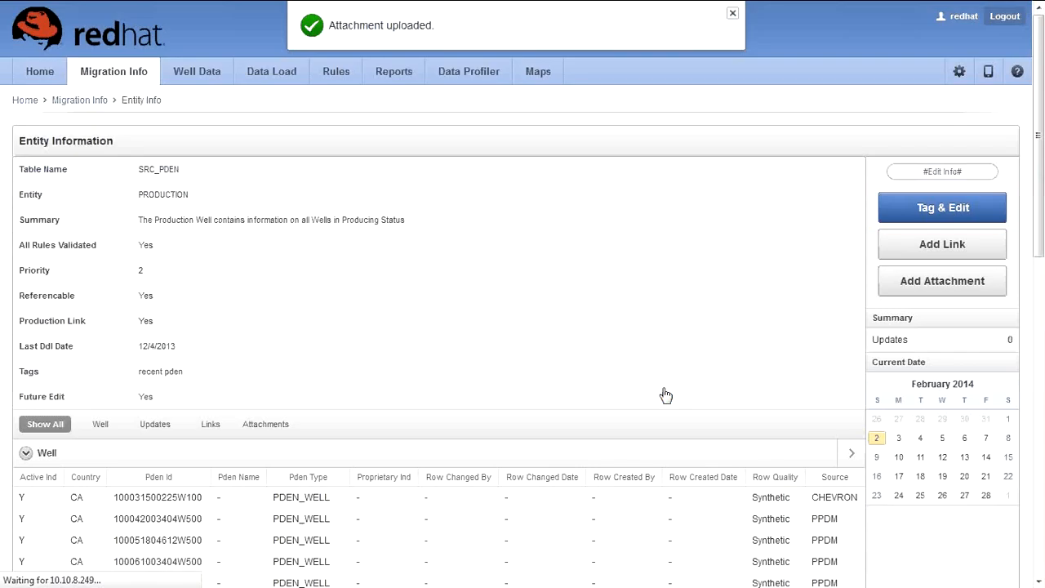
Step: Check the new export.csv attachment further down, then return to the Migration Info table list
{"action": "scroll", "coordinate": [238, 297], "scroll_direction": "down", "scroll_amount": 1}
{"action": "scroll", "coordinate": [238, 297], "scroll_direction": "down", "scroll_amount": 3}
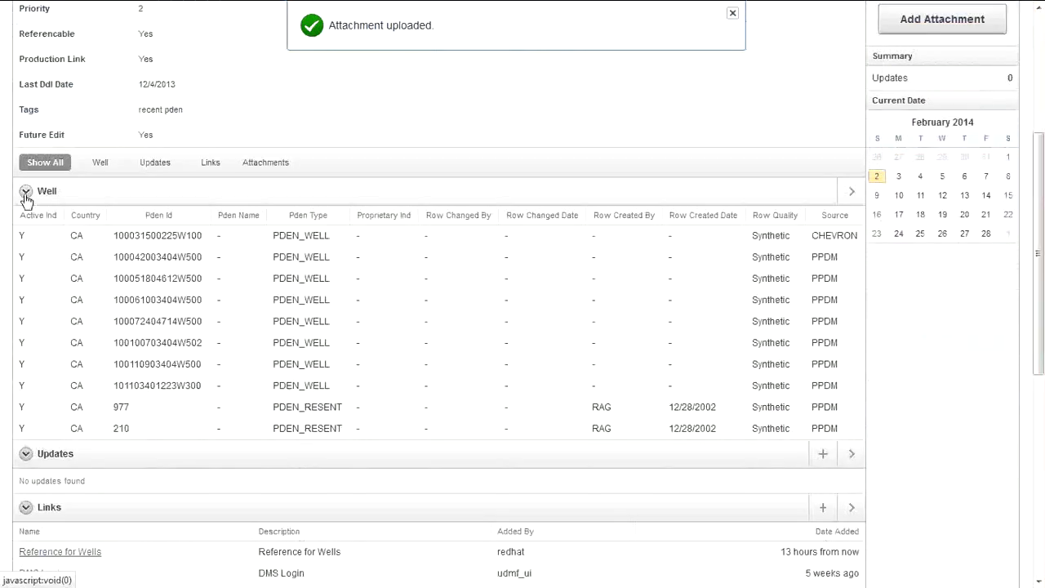
{"action": "scroll", "coordinate": [27, 344], "scroll_direction": "down", "scroll_amount": 2}
{"action": "scroll", "coordinate": [27, 344], "scroll_direction": "down", "scroll_amount": 2}
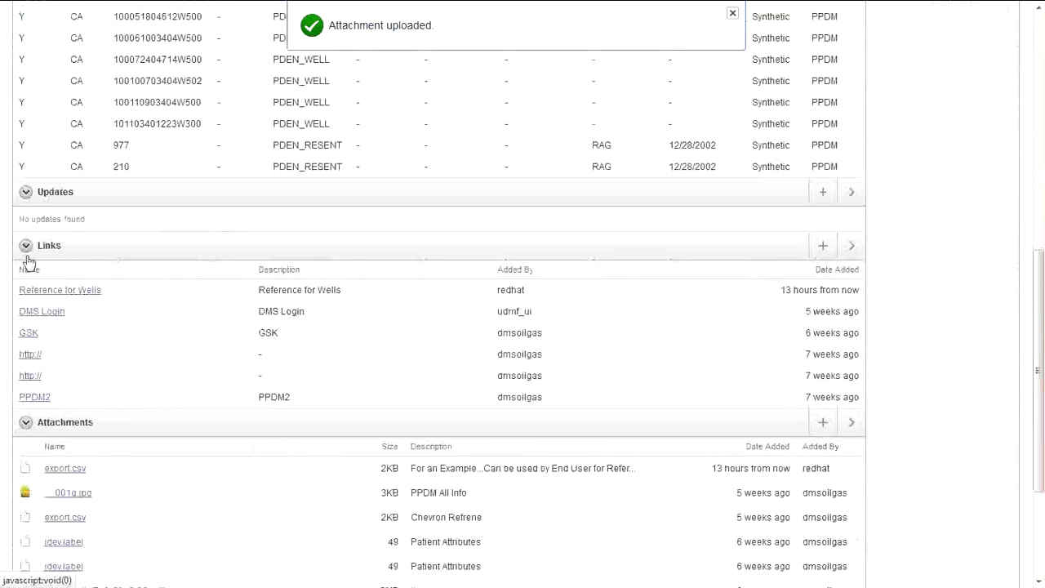
{"action": "scroll", "coordinate": [27, 262], "scroll_direction": "down", "scroll_amount": 2}
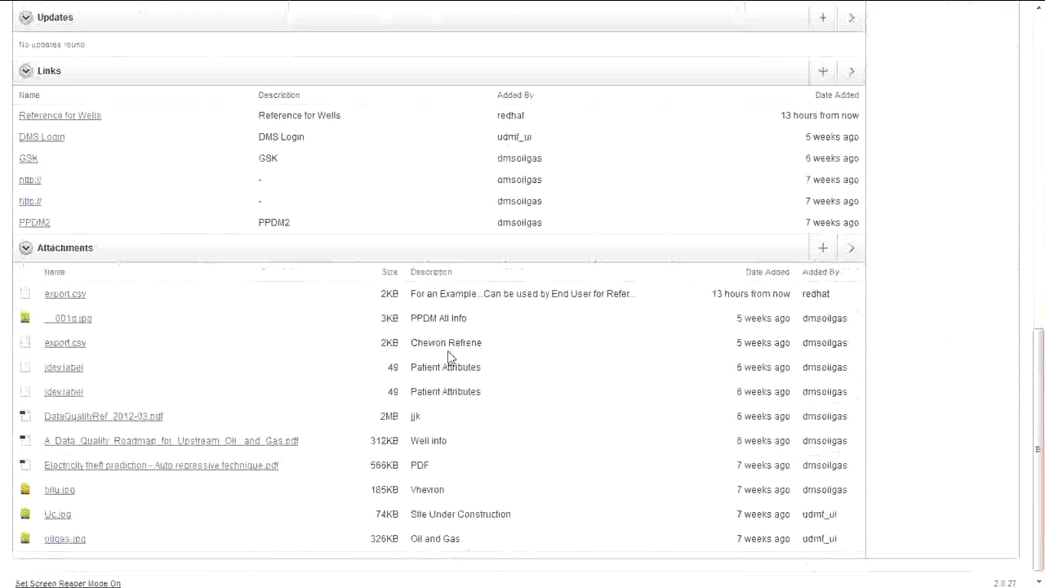
{"action": "scroll", "coordinate": [433, 522], "scroll_direction": "up", "scroll_amount": 1}
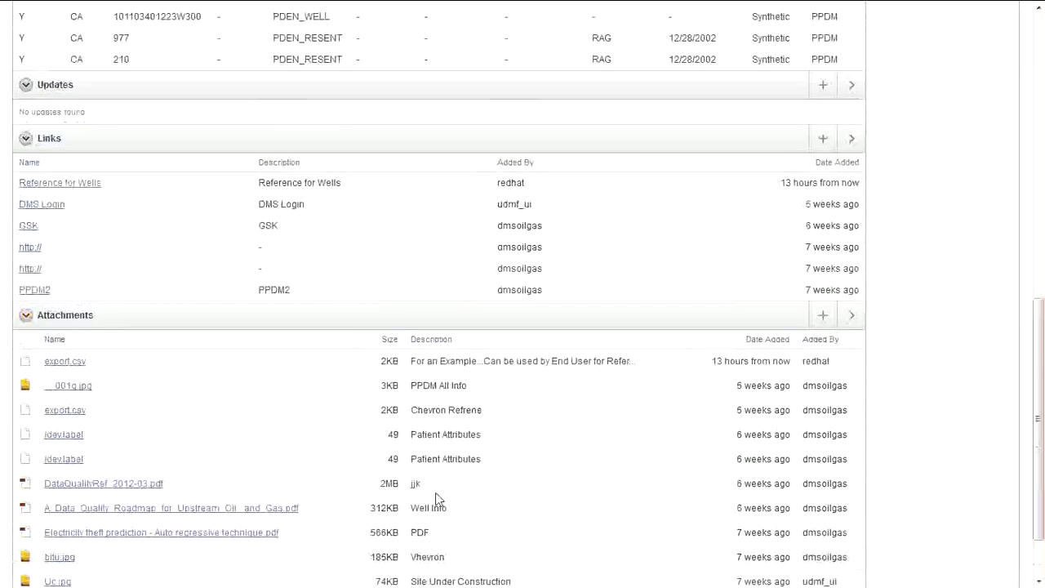
{"action": "scroll", "coordinate": [441, 457], "scroll_direction": "up", "scroll_amount": 10}
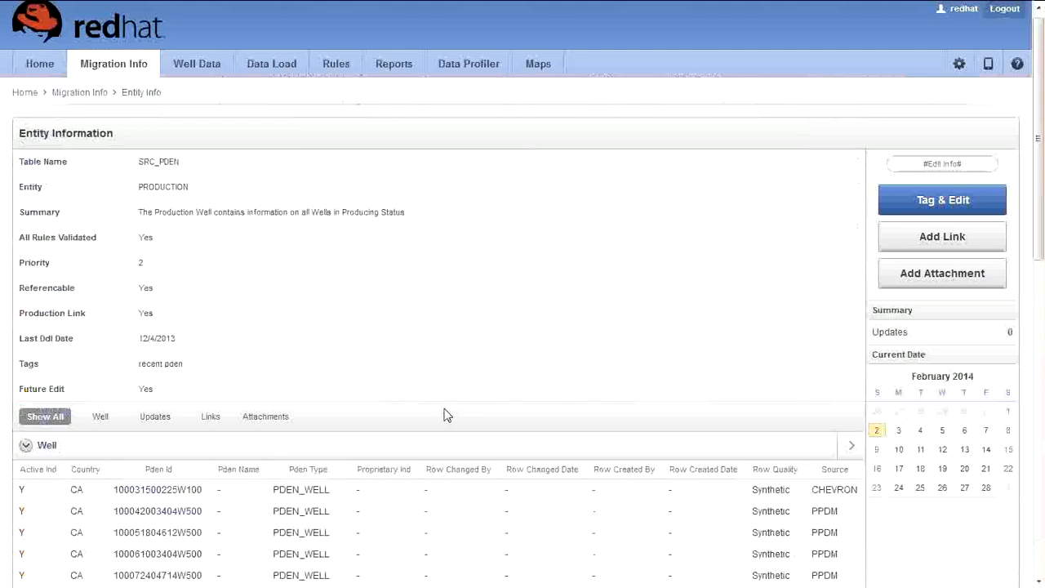
{"action": "left_click", "coordinate": [92, 101]}
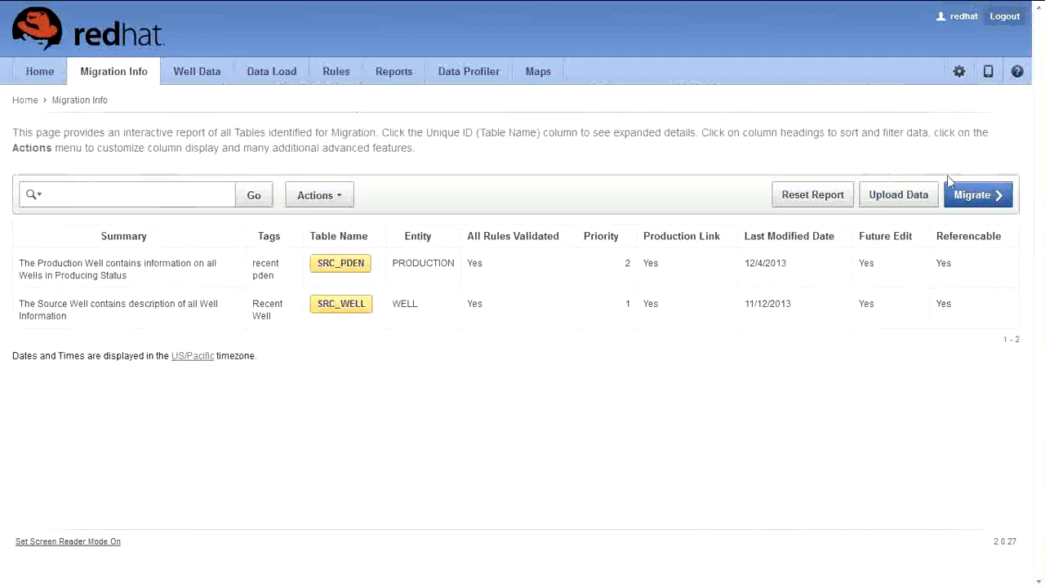
Step: Add SRC_WELL_COMPLETION in the migration tables dialog, close it unsubmitted, and start Upload Data
{"action": "left_click", "coordinate": [979, 196]}
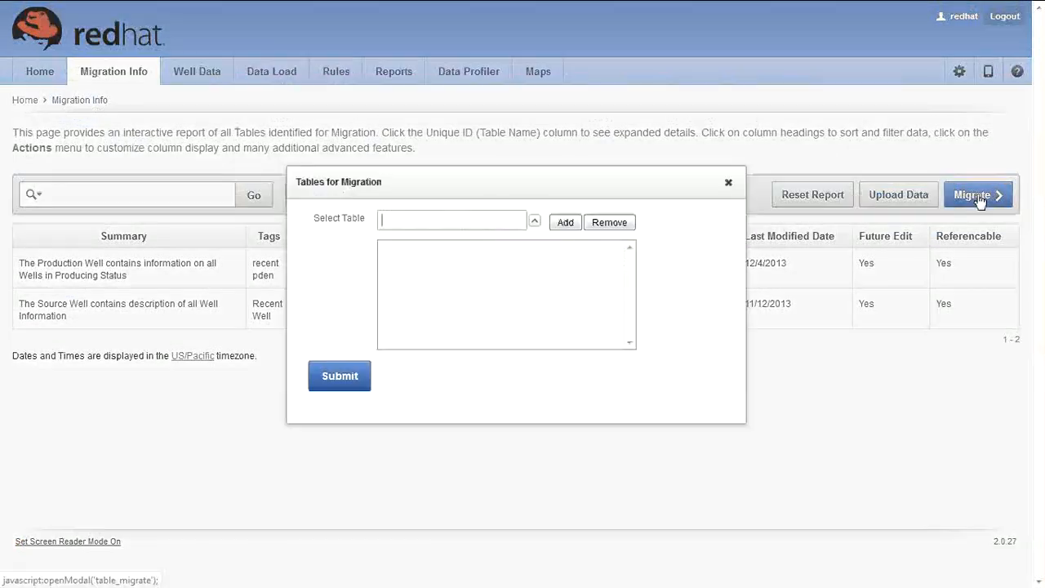
{"action": "left_click", "coordinate": [536, 222]}
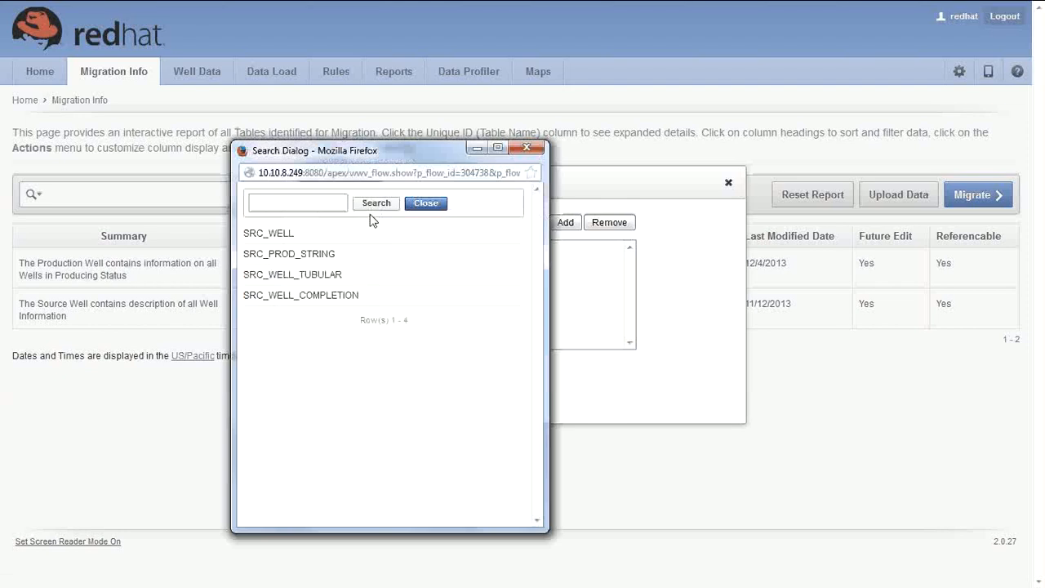
{"action": "left_click", "coordinate": [299, 296]}
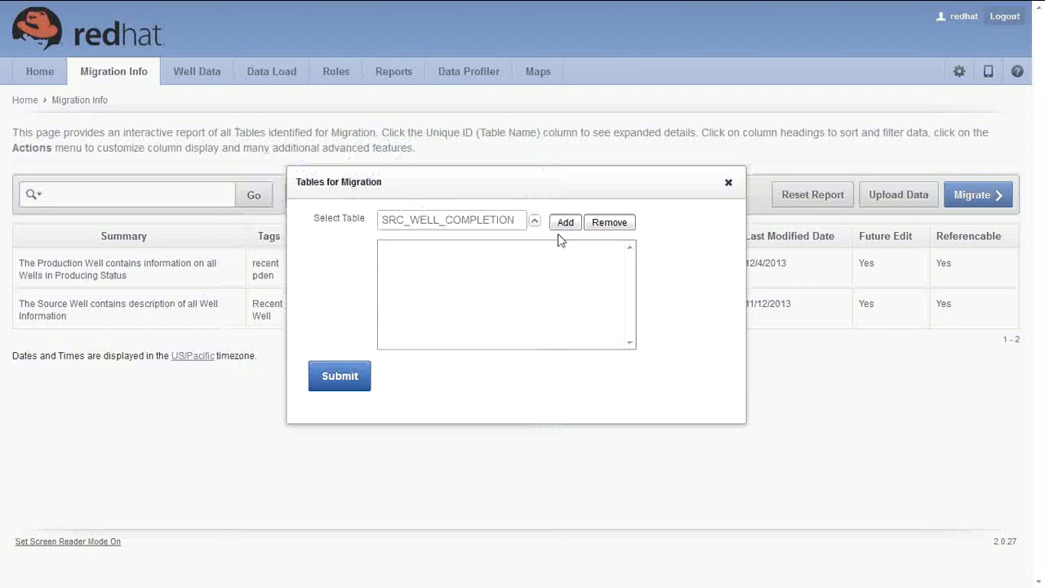
{"action": "left_click", "coordinate": [565, 224]}
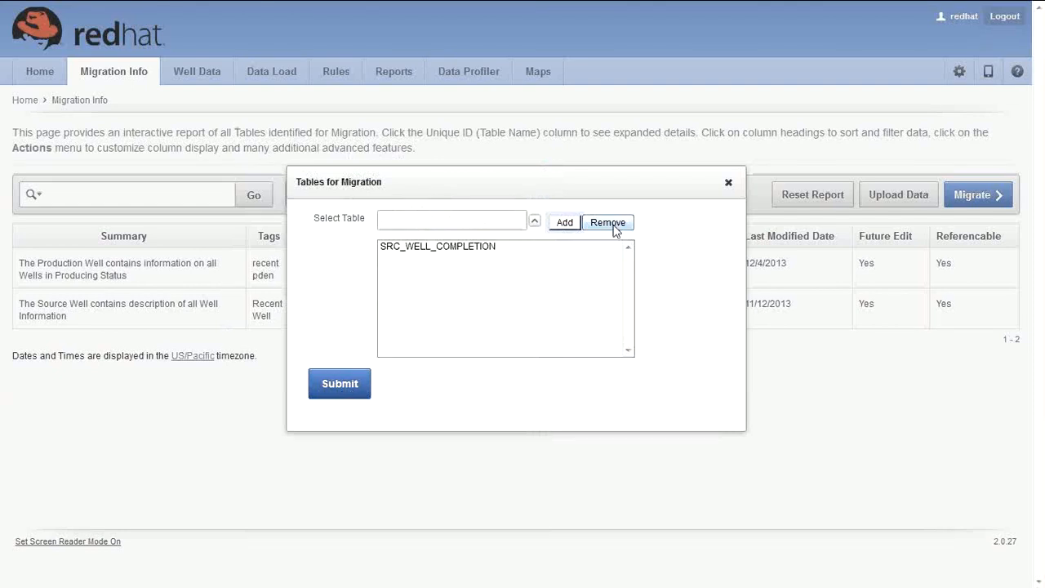
{"action": "left_click", "coordinate": [729, 183]}
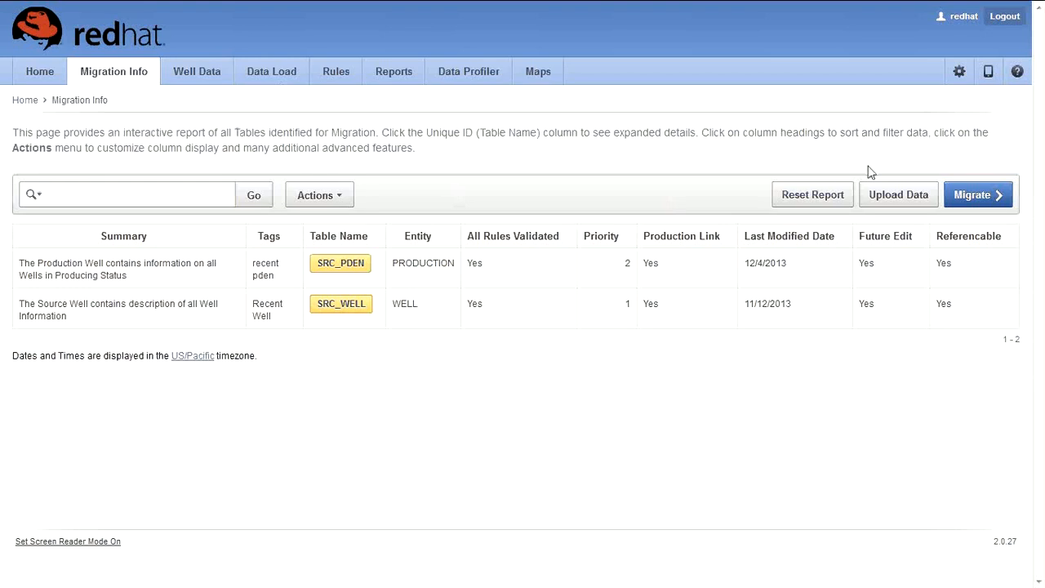
{"action": "left_click", "coordinate": [887, 195]}
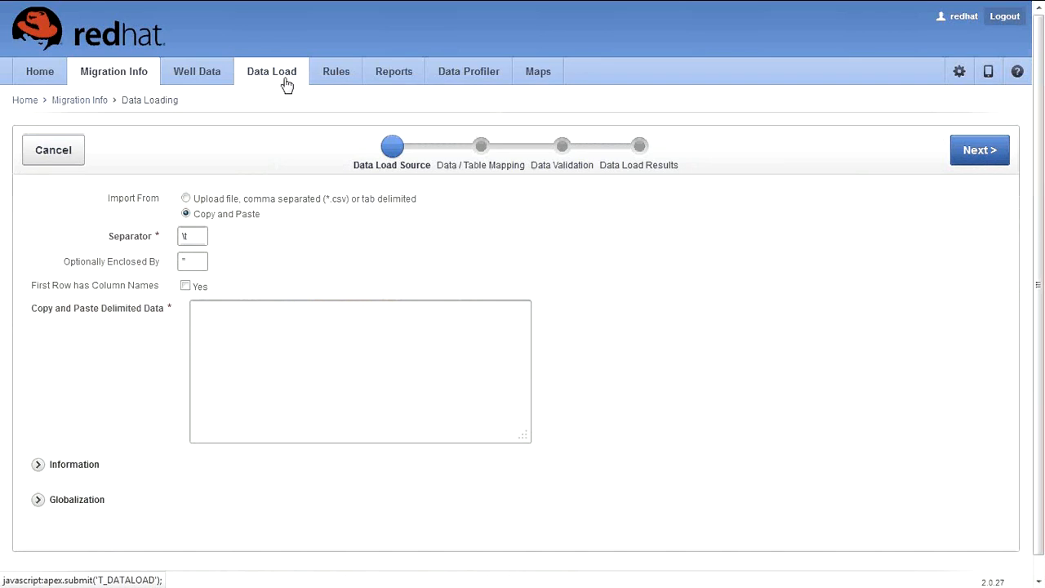
Step: Fill the Data Load Source form with the sample well data and submit it for mapping
{"action": "scroll", "coordinate": [269, 103], "scroll_direction": "down", "scroll_amount": 1}
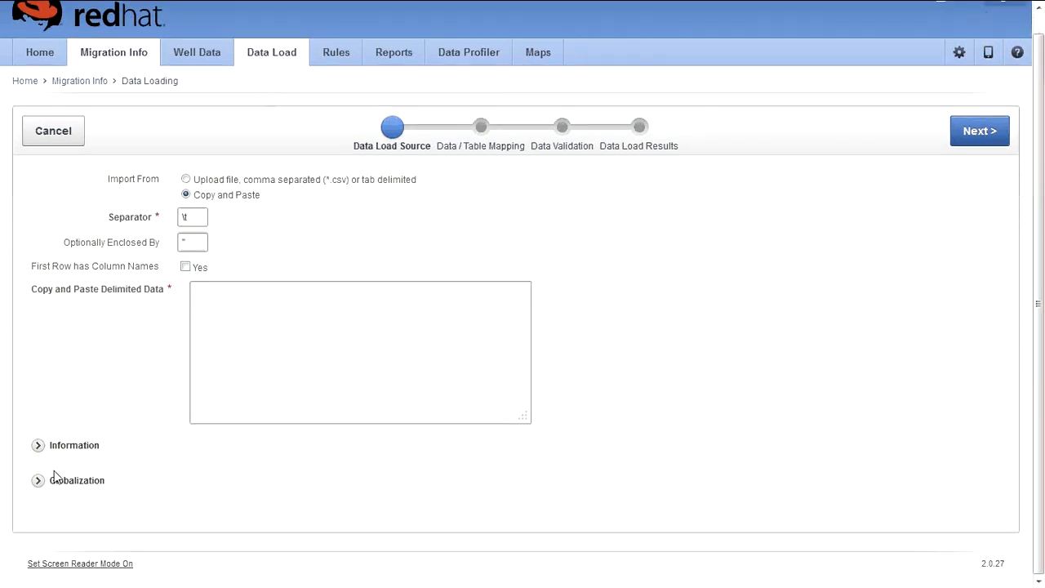
{"action": "left_click", "coordinate": [40, 449]}
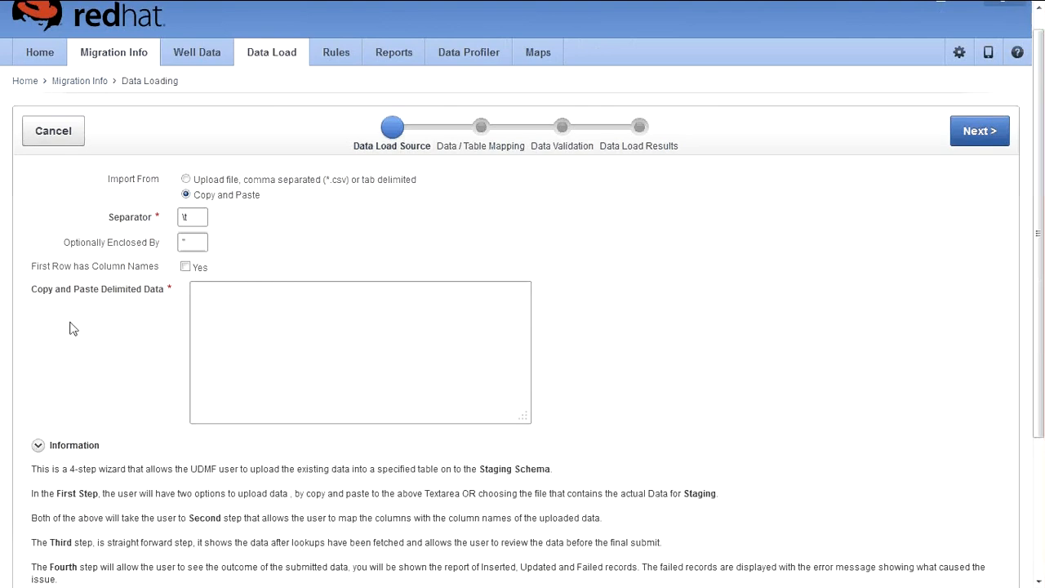
{"action": "scroll", "coordinate": [72, 329], "scroll_direction": "down", "scroll_amount": 3}
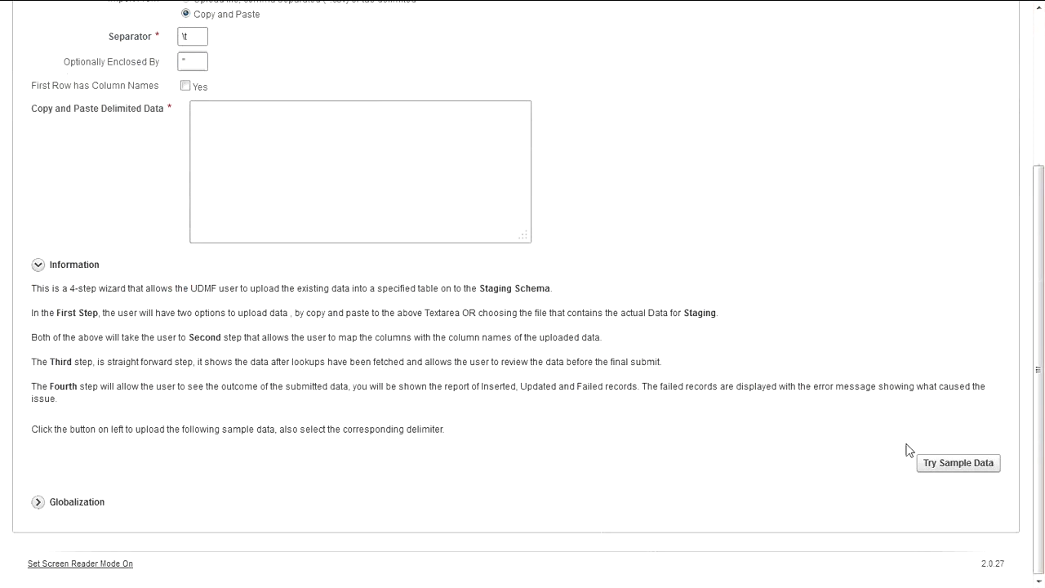
{"action": "left_click", "coordinate": [977, 473]}
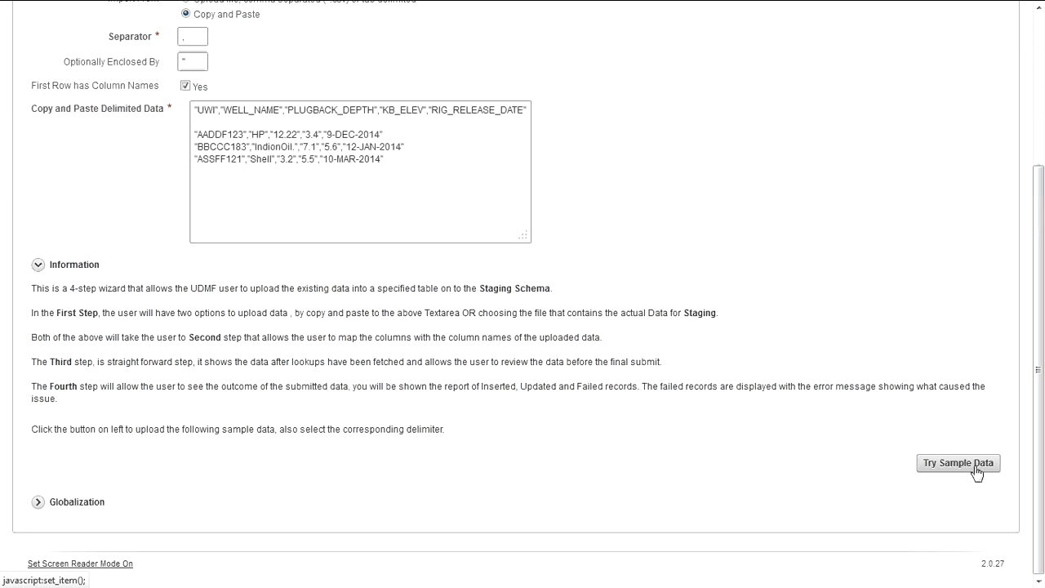
{"action": "scroll", "coordinate": [870, 436], "scroll_direction": "up", "scroll_amount": 2}
{"action": "scroll", "coordinate": [870, 435], "scroll_direction": "up", "scroll_amount": 1}
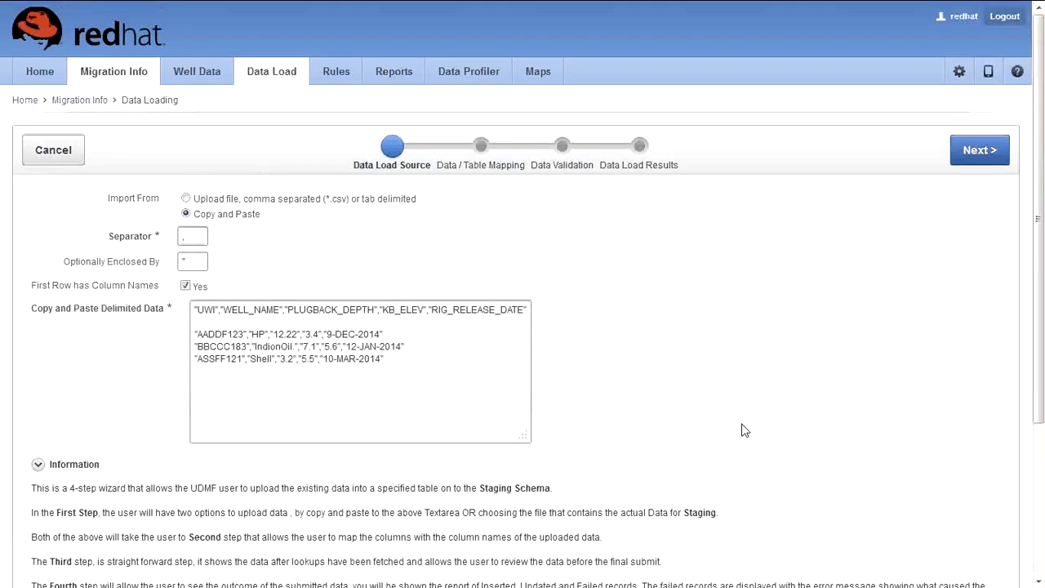
{"action": "left_click", "coordinate": [272, 364]}
{"action": "left_click", "coordinate": [38, 464]}
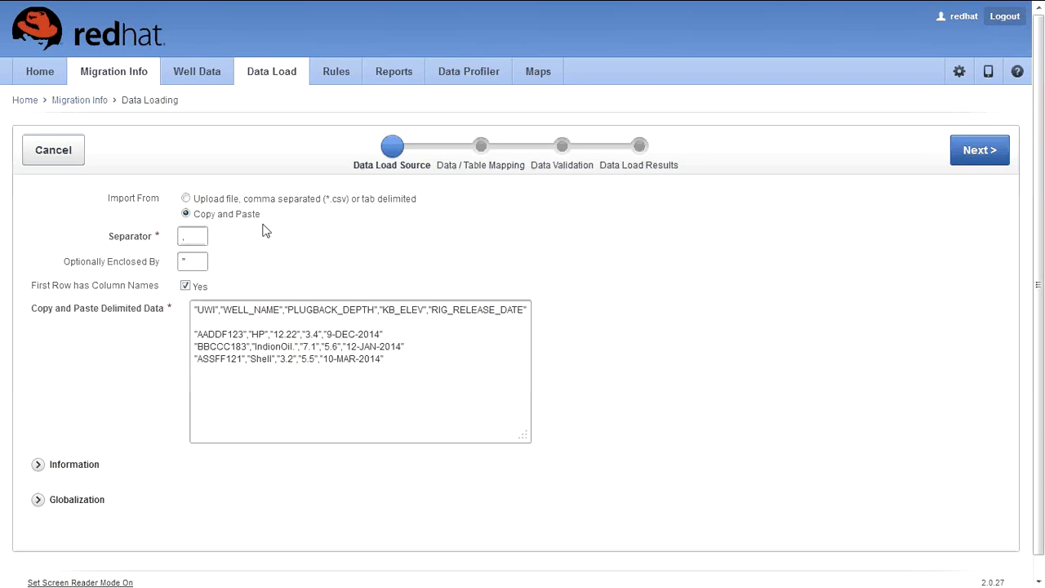
{"action": "left_click", "coordinate": [980, 150]}
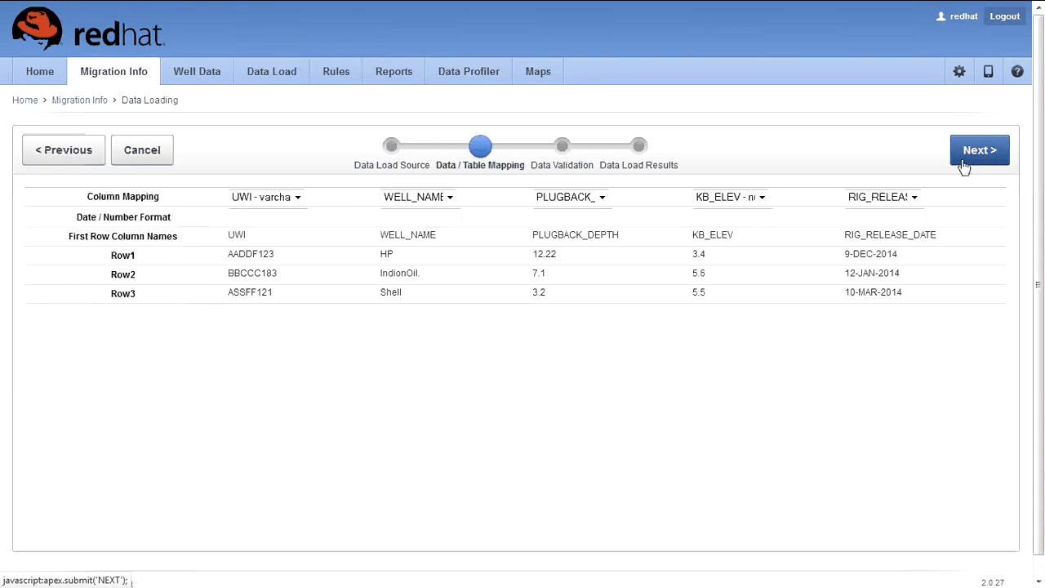
Step: Review the UWI, WELL_NAME, PLUGBACK_DEPTH and KB_ELEV column headings in the mapping preview
{"action": "double_click", "coordinate": [242, 236]}
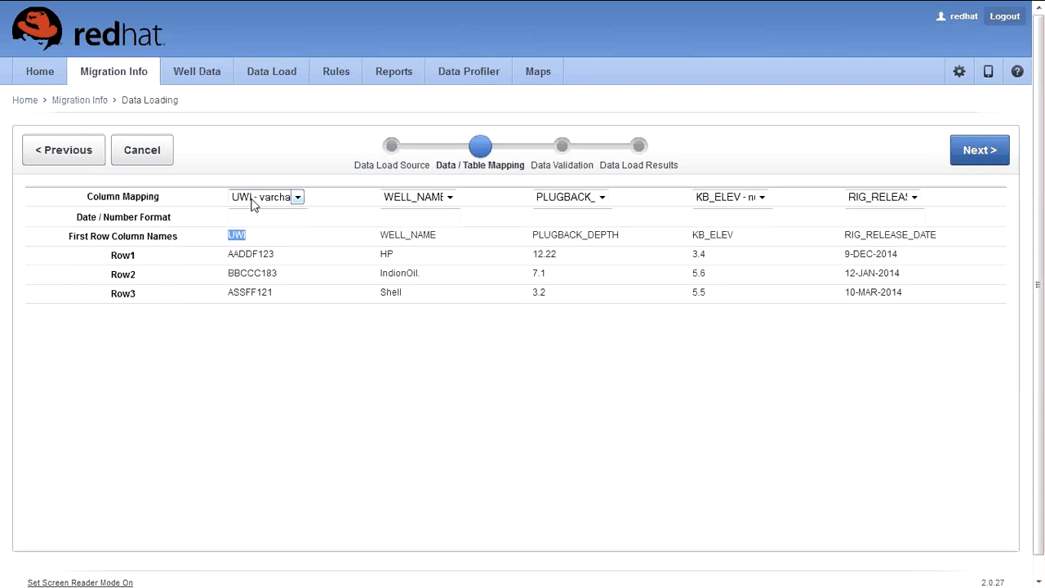
{"action": "double_click", "coordinate": [408, 235]}
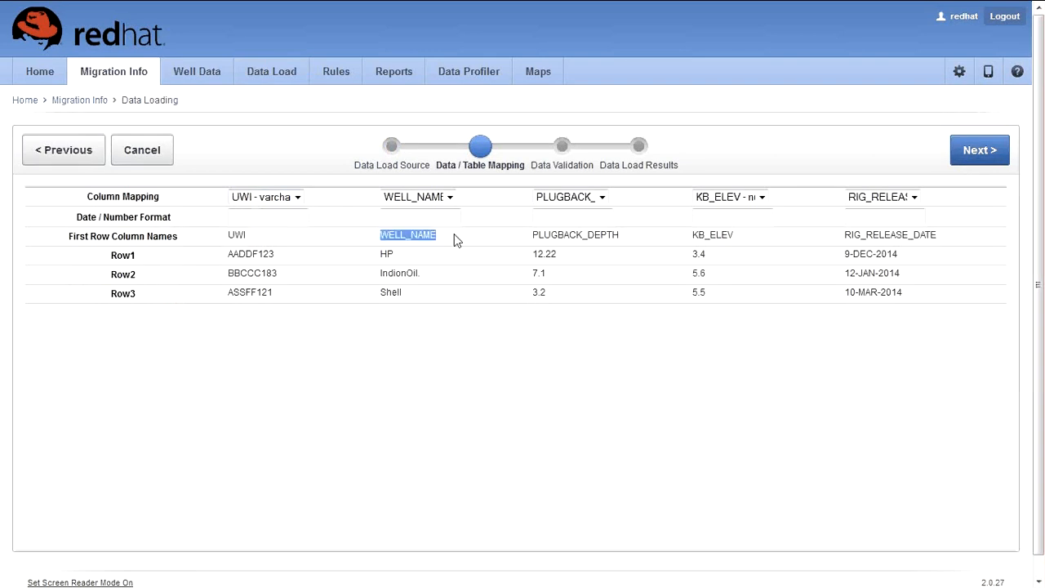
{"action": "left_click_drag", "start_coordinate": [532, 236], "coordinate": [583, 236]}
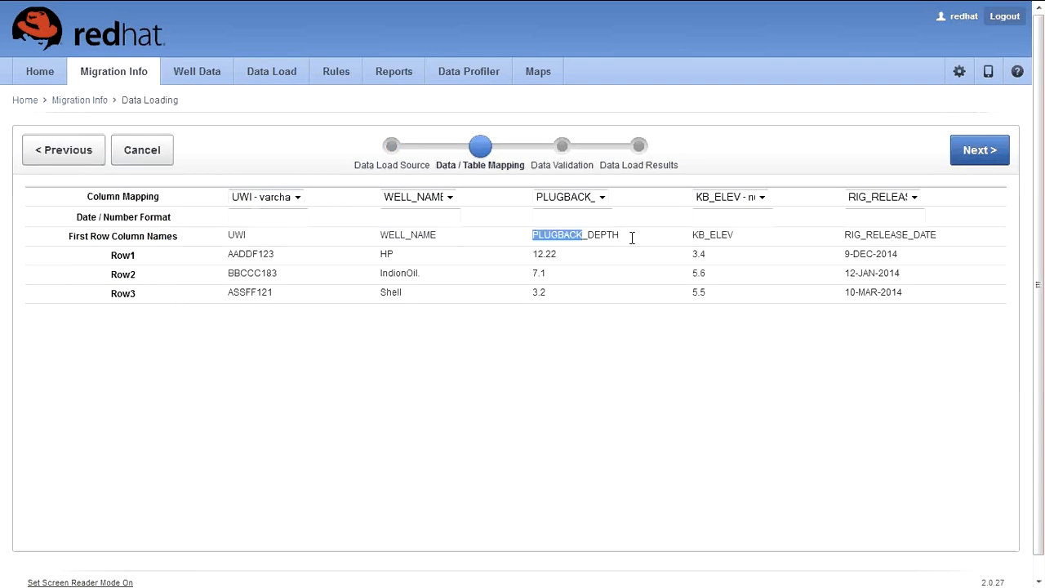
{"action": "double_click", "coordinate": [632, 238]}
{"action": "left_click_drag", "start_coordinate": [691, 236], "coordinate": [766, 241]}
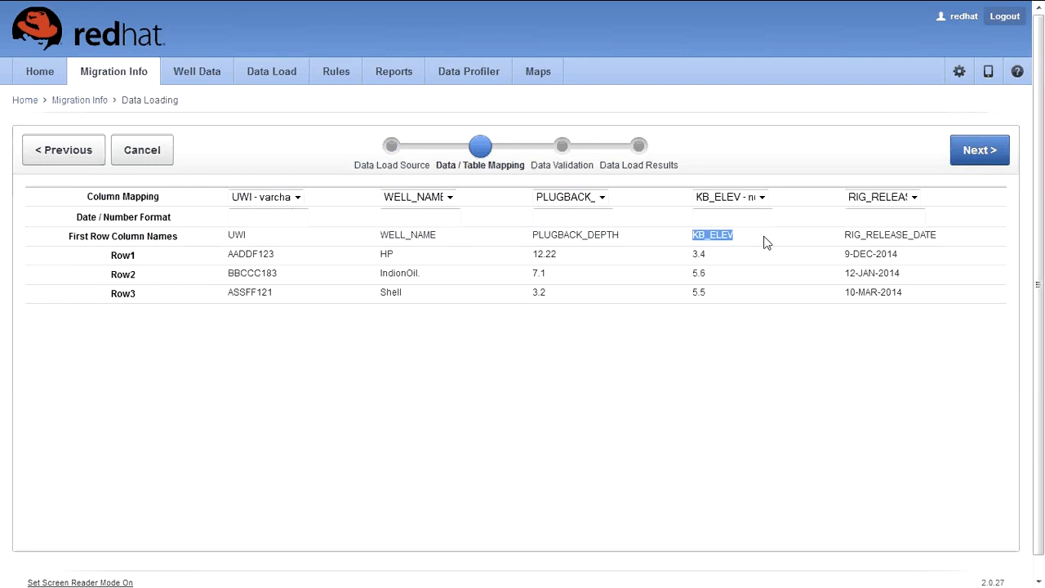
Step: Leave the RIG_RELEASE_DATE mapping unchanged and continue to Data Validation
{"action": "left_click", "coordinate": [886, 202]}
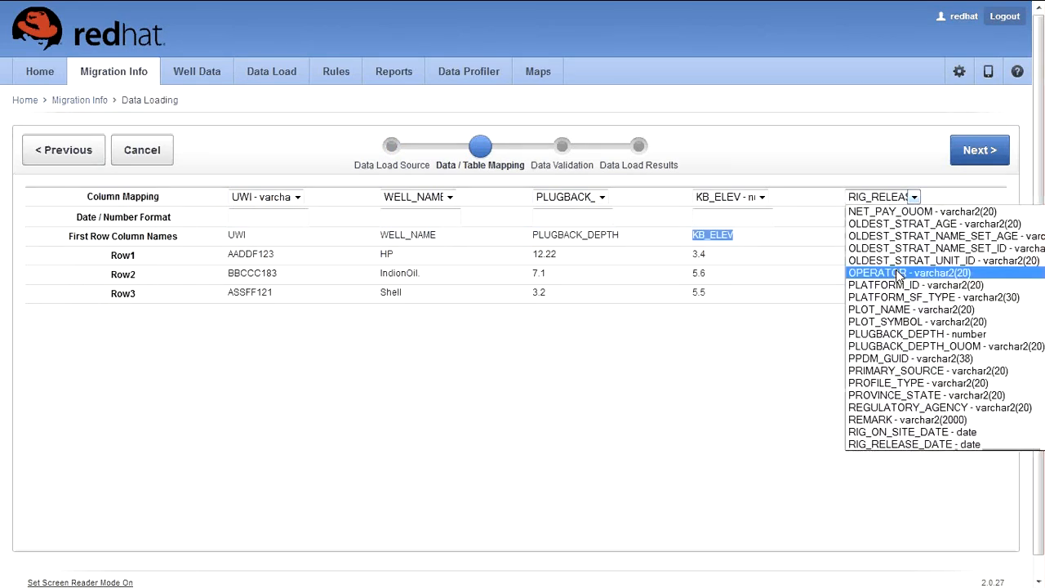
{"action": "scroll", "coordinate": [898, 274], "scroll_direction": "down", "scroll_amount": 7}
{"action": "scroll", "coordinate": [901, 314], "scroll_direction": "down", "scroll_amount": 2}
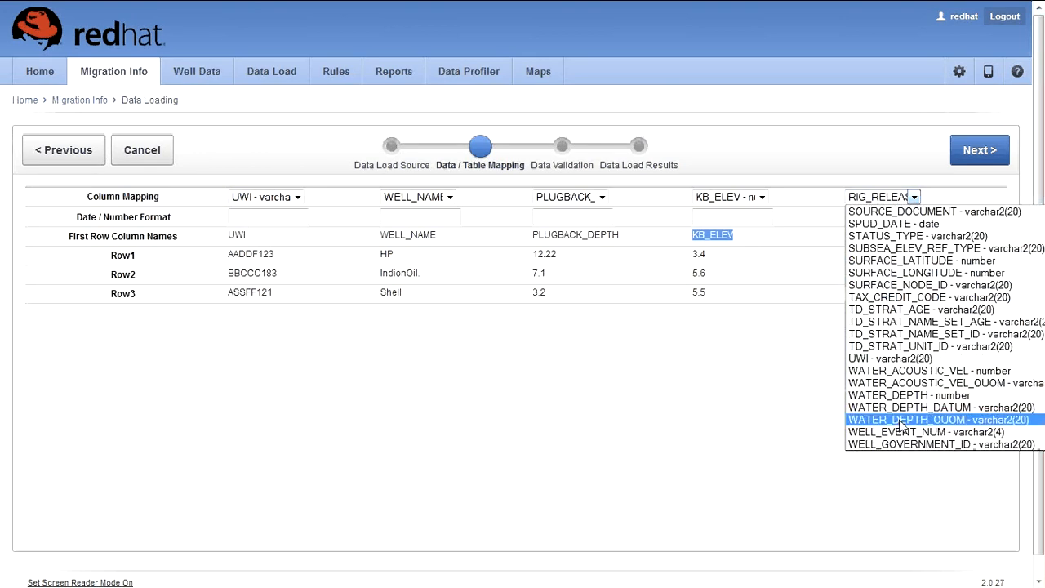
{"action": "scroll", "coordinate": [903, 400], "scroll_direction": "up", "scroll_amount": 6}
{"action": "scroll", "coordinate": [903, 371], "scroll_direction": "up", "scroll_amount": 7}
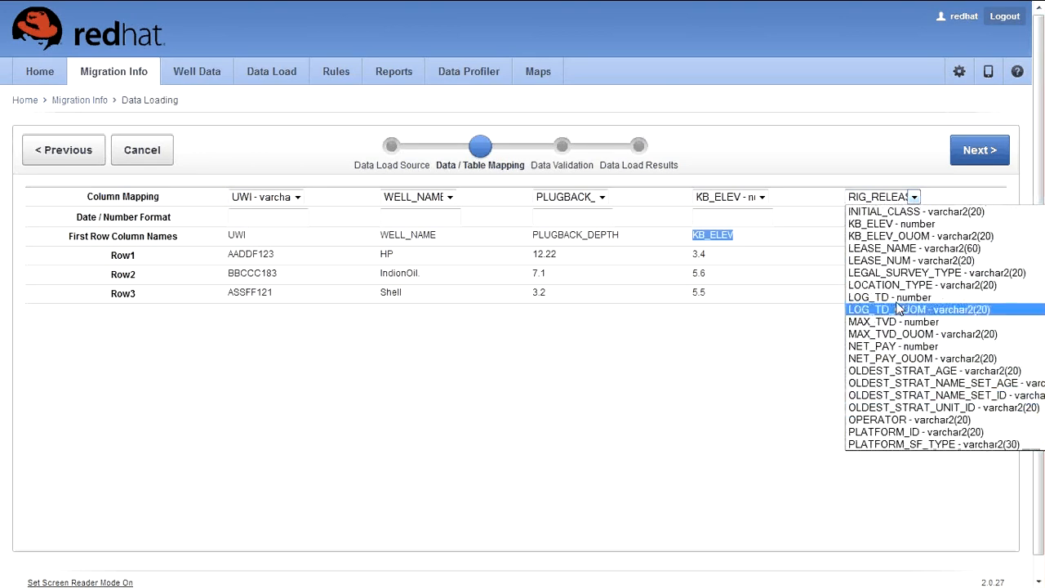
{"action": "scroll", "coordinate": [898, 308], "scroll_direction": "up", "scroll_amount": 5}
{"action": "left_click", "coordinate": [729, 377]}
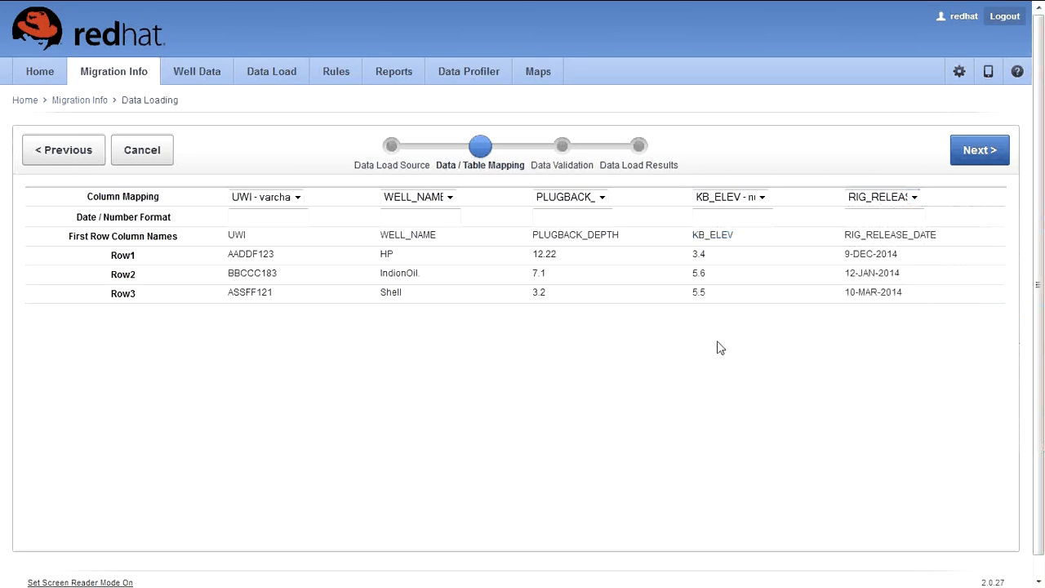
{"action": "left_click", "coordinate": [989, 159]}
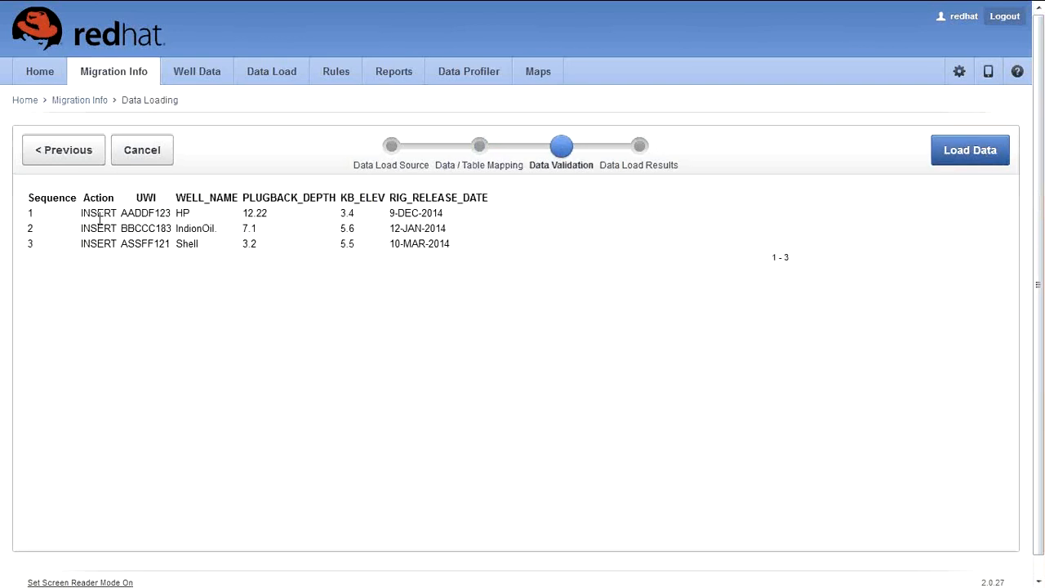
Step: Review the three INSERT rows in the validation preview, then restart the Data Load wizard
{"action": "double_click", "coordinate": [86, 214]}
{"action": "double_click", "coordinate": [93, 244]}
{"action": "left_click", "coordinate": [125, 297]}
{"action": "scroll", "coordinate": [126, 303], "scroll_direction": "down", "scroll_amount": 1}
{"action": "scroll", "coordinate": [125, 303], "scroll_direction": "up", "scroll_amount": 1}
{"action": "left_click", "coordinate": [279, 87]}
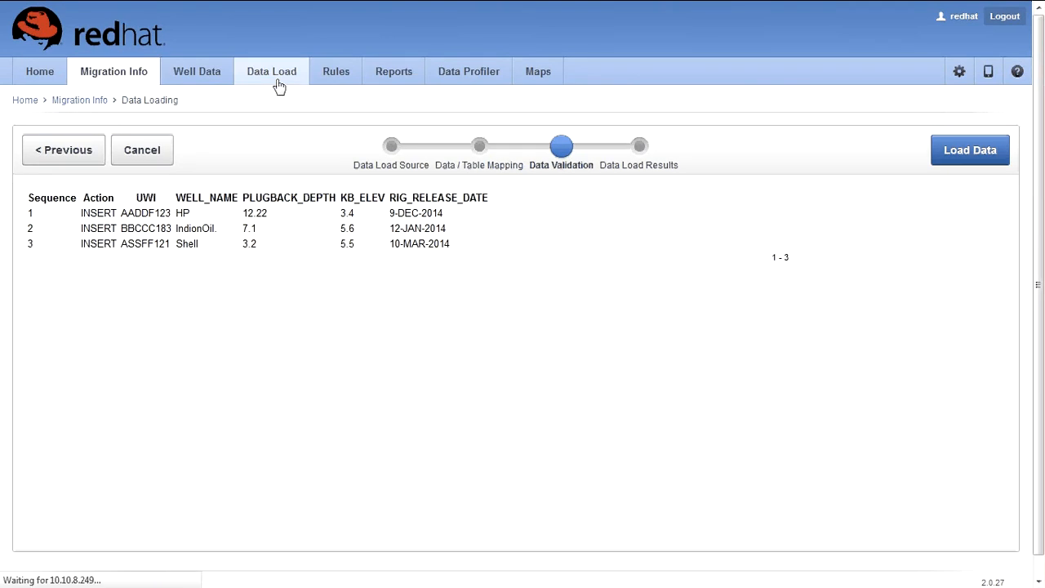
Step: Upload well_data_load.csv as comma-separated with a header row and continue to mapping
{"action": "left_click", "coordinate": [186, 199]}
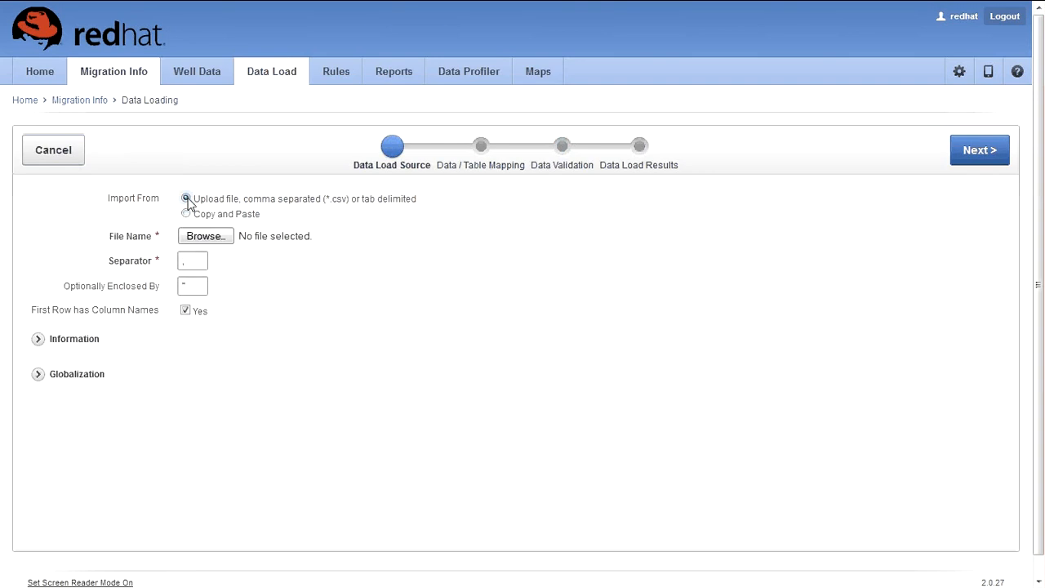
{"action": "left_click", "coordinate": [205, 236]}
{"action": "left_click_drag", "start_coordinate": [508, 155], "coordinate": [508, 225]}
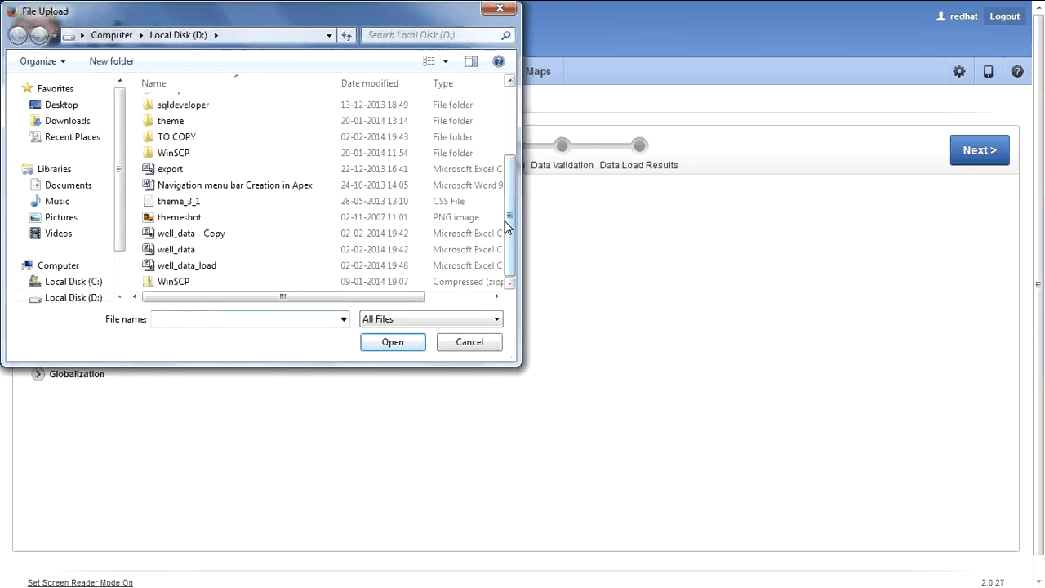
{"action": "left_click", "coordinate": [214, 269]}
{"action": "left_click", "coordinate": [403, 342]}
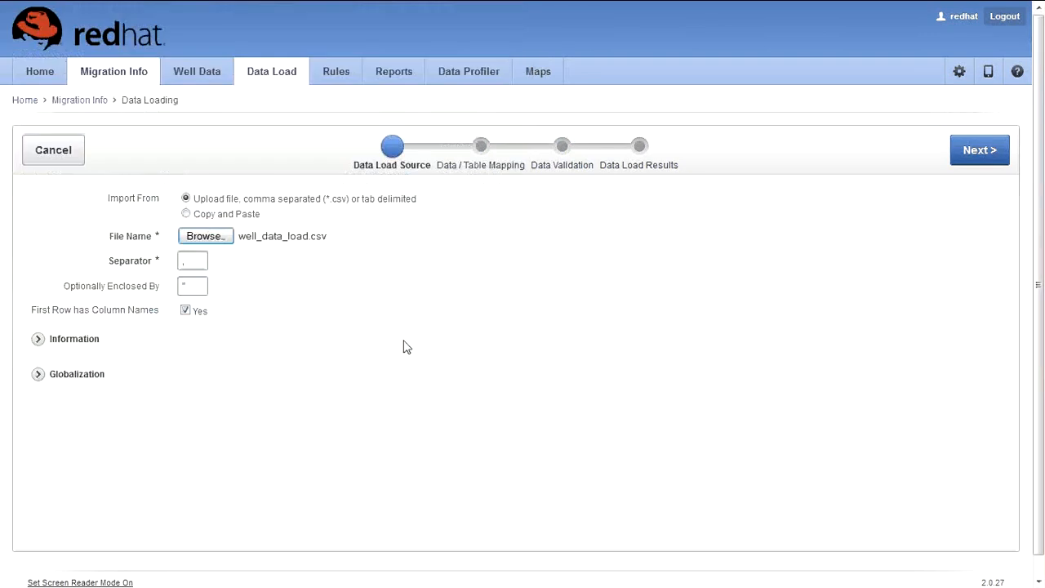
{"action": "left_click", "coordinate": [198, 285]}
{"action": "left_click", "coordinate": [201, 261]}
{"action": "left_click", "coordinate": [973, 158]}
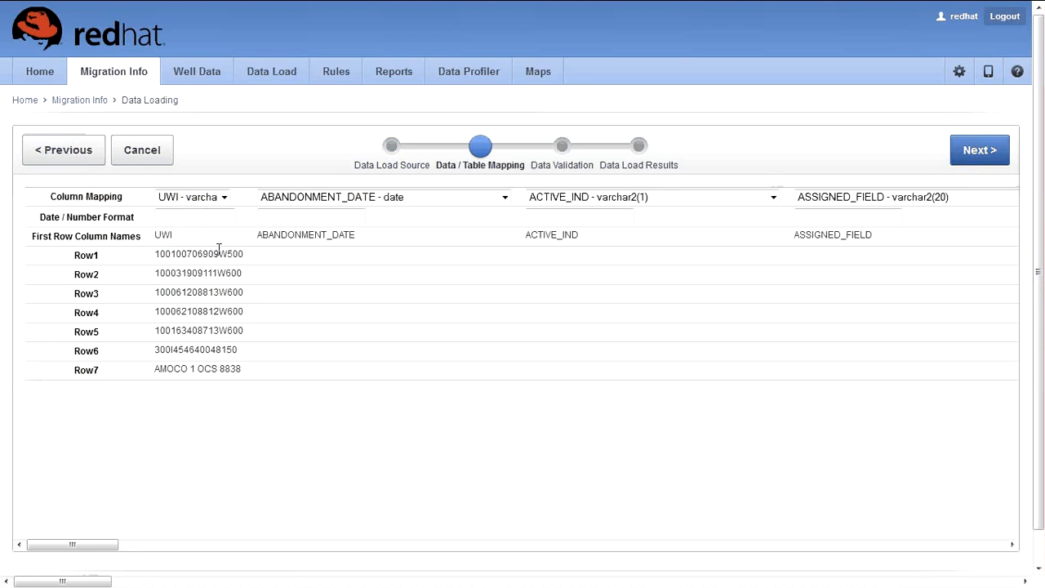
Step: Review the UWI to ABANDONMENT_DATE mapping, continue to validation, then open the Rules page
{"action": "double_click", "coordinate": [166, 235]}
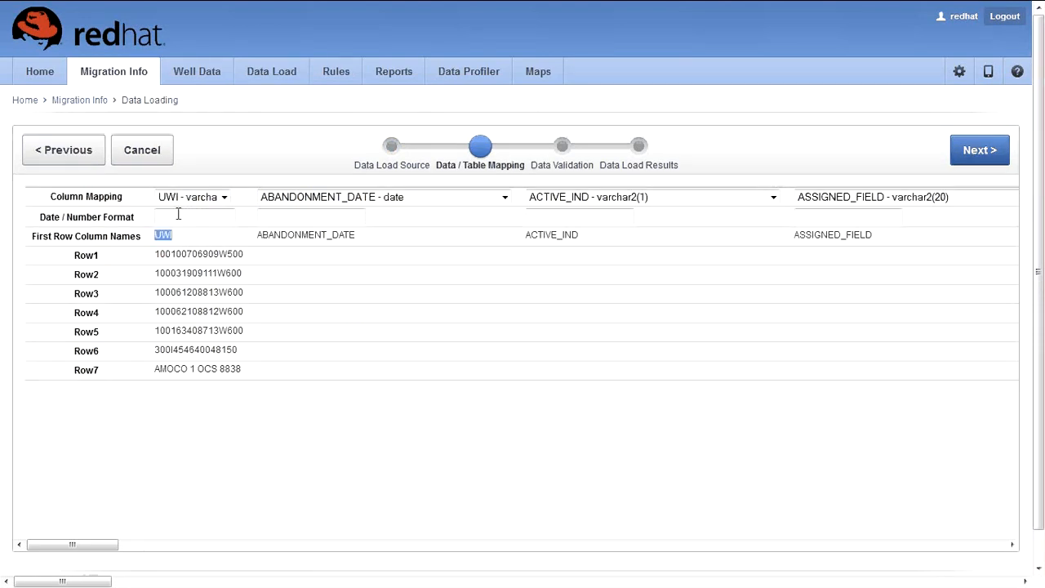
{"action": "left_click", "coordinate": [260, 238]}
{"action": "left_click_drag", "start_coordinate": [259, 238], "coordinate": [580, 237]}
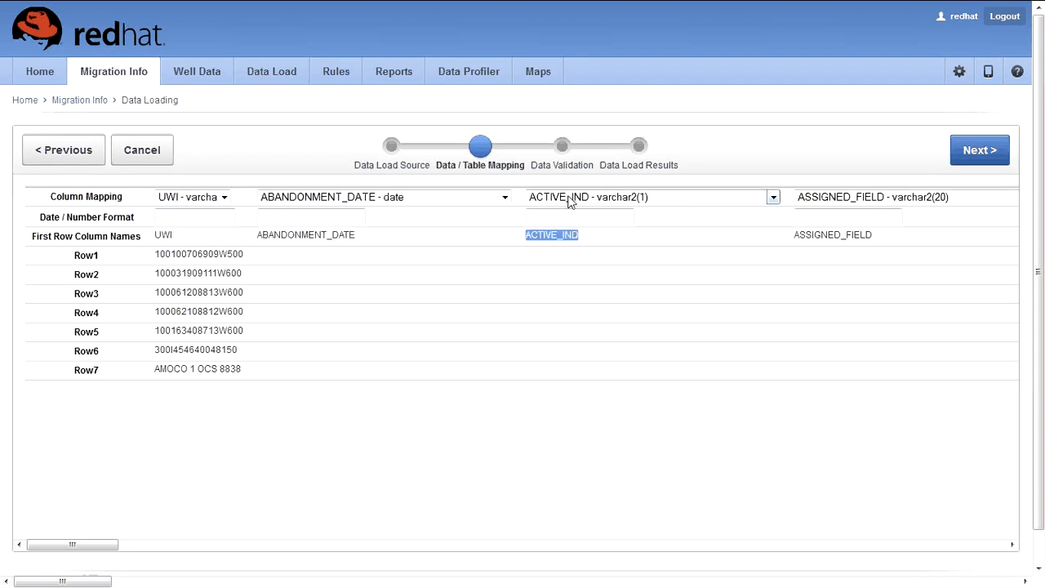
{"action": "left_click", "coordinate": [974, 155]}
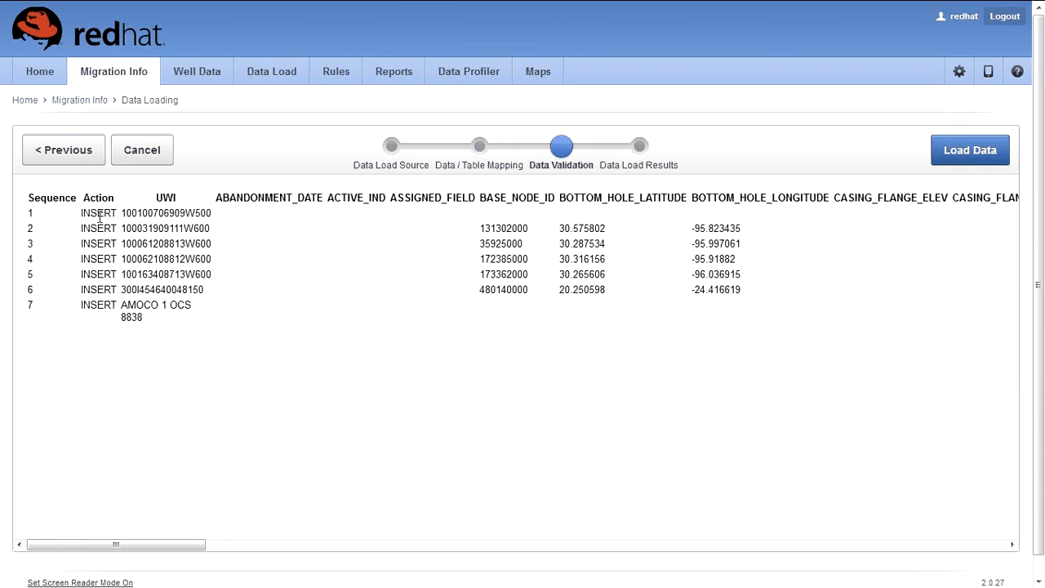
{"action": "left_click_drag", "start_coordinate": [82, 214], "coordinate": [120, 237]}
{"action": "left_click", "coordinate": [441, 272]}
{"action": "left_click", "coordinate": [333, 75]}
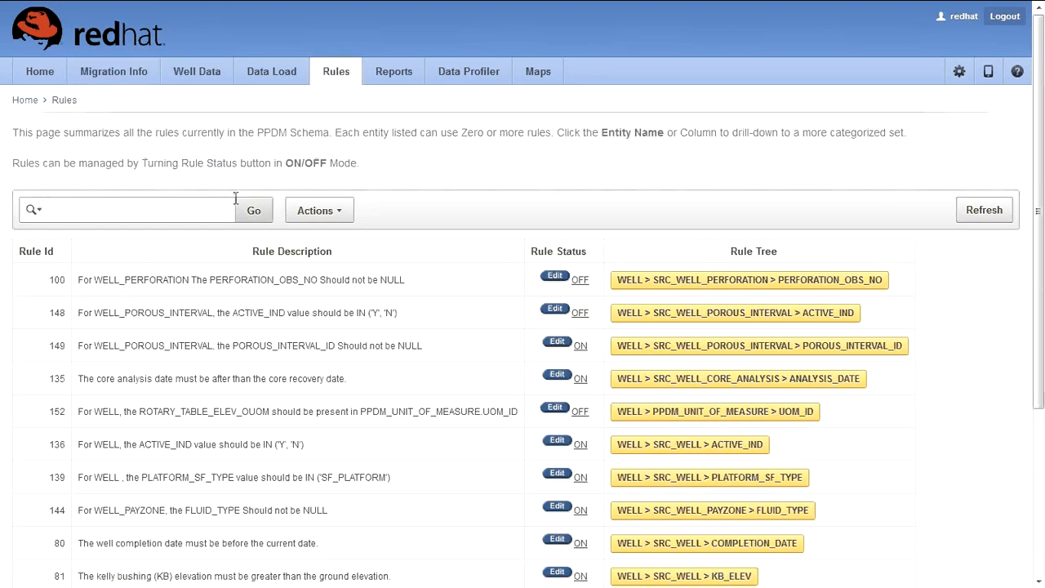
Step: Open the Well Data report and bring up its Actions menu at the Format submenu
{"action": "scroll", "coordinate": [220, 204], "scroll_direction": "down", "scroll_amount": 1}
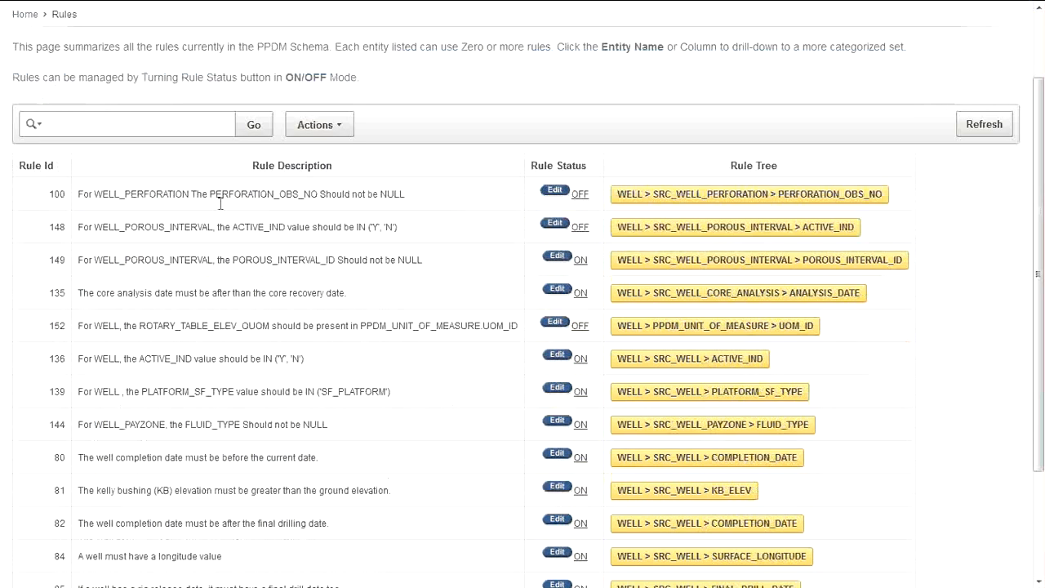
{"action": "scroll", "coordinate": [220, 204], "scroll_direction": "up", "scroll_amount": 1}
{"action": "left_click", "coordinate": [200, 72]}
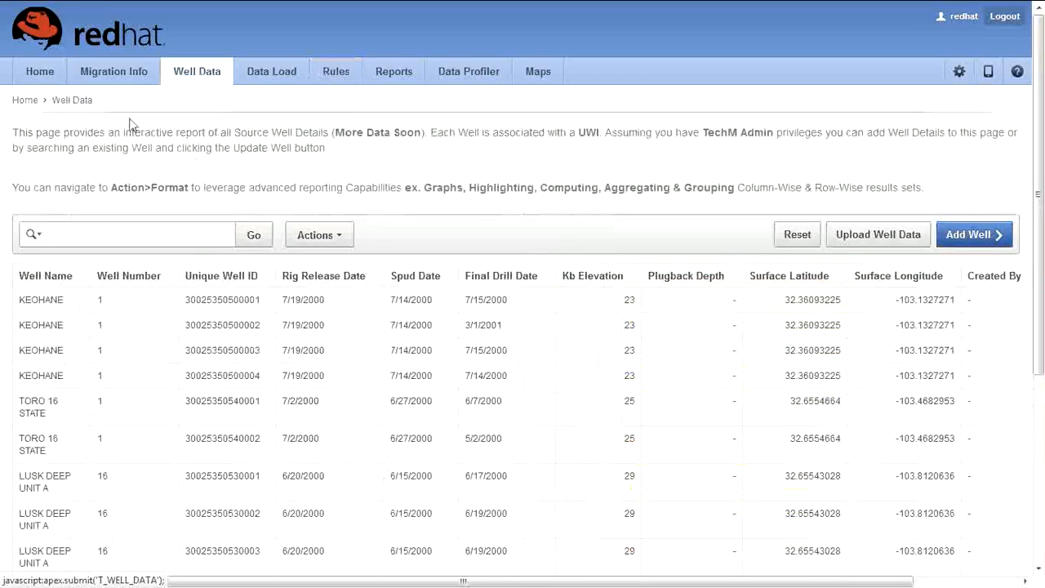
{"action": "left_click_drag", "start_coordinate": [13, 133], "coordinate": [606, 135]}
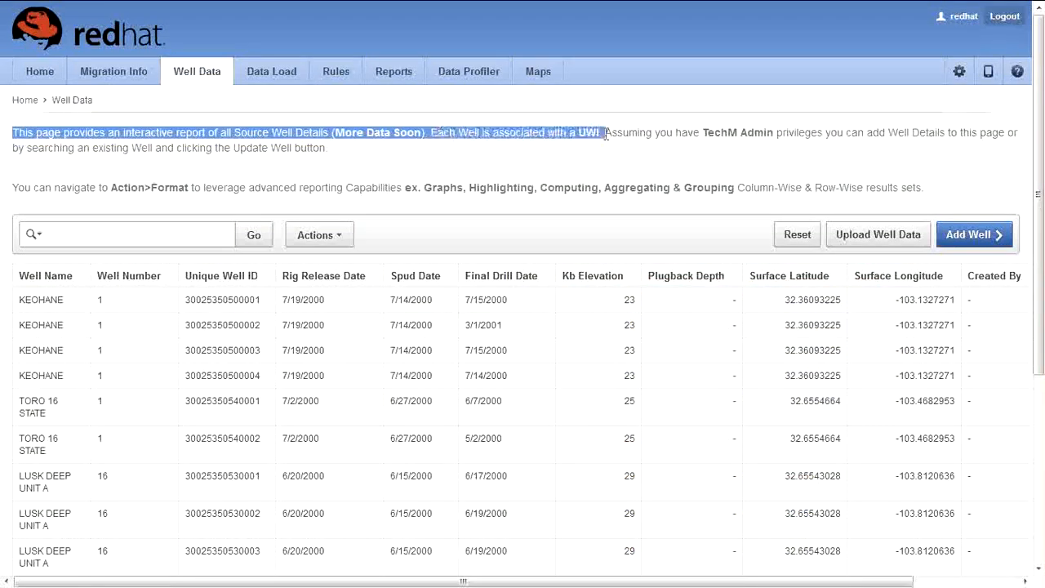
{"action": "left_click", "coordinate": [420, 155]}
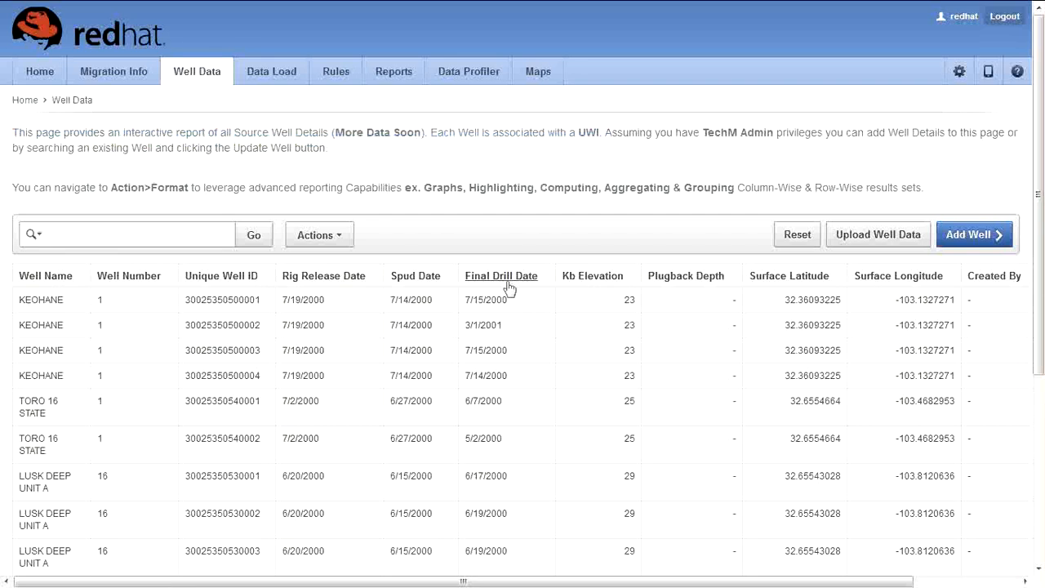
{"action": "left_click", "coordinate": [335, 237]}
{"action": "mouse_move", "coordinate": [336, 333]}
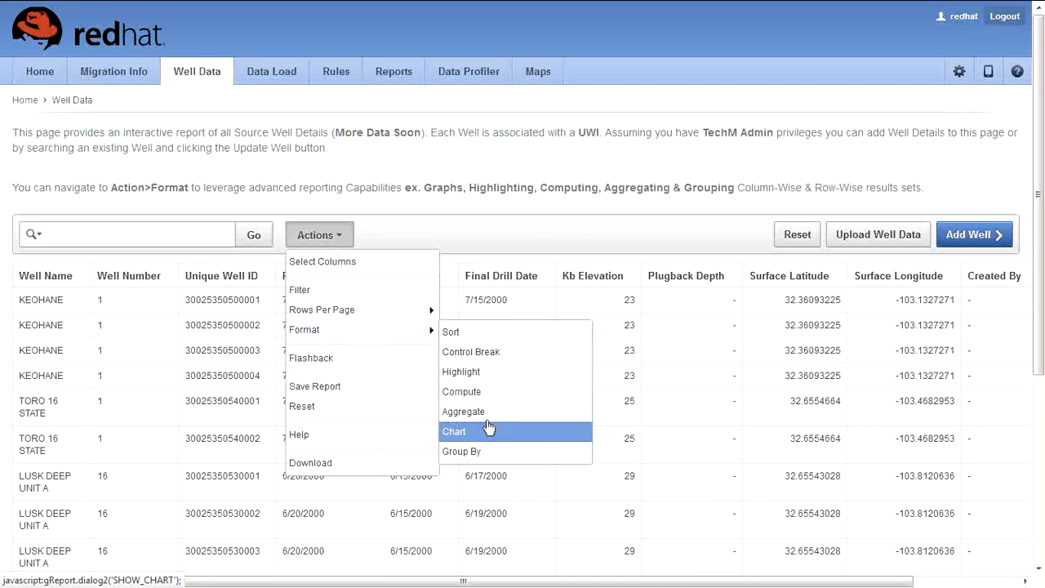
Step: Name a new highlight 'Reporting KB Elev Data' with yellow background and light blue text
{"action": "left_click", "coordinate": [486, 380]}
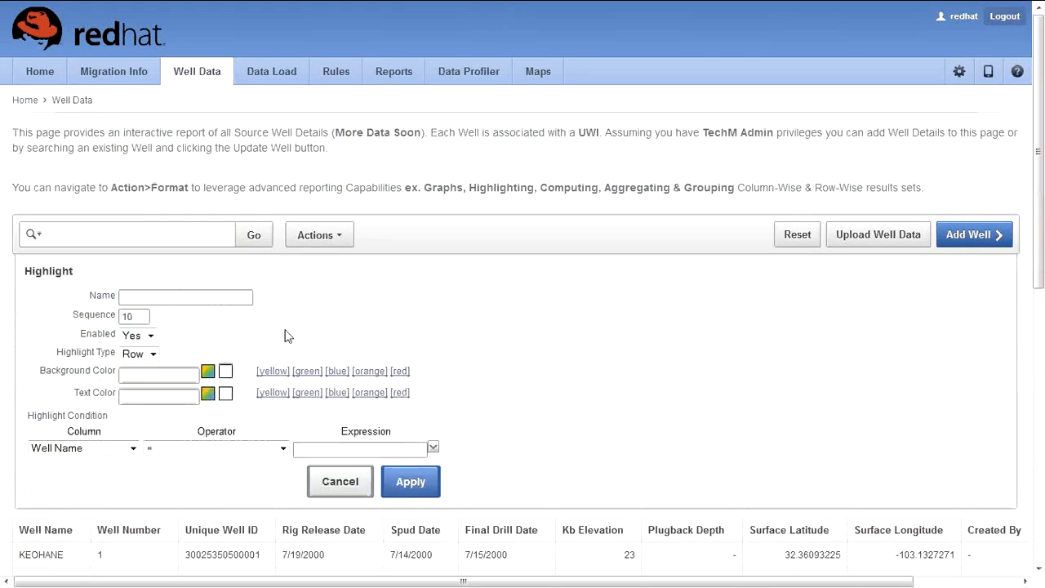
{"action": "scroll", "coordinate": [249, 285], "scroll_direction": "down", "scroll_amount": 2}
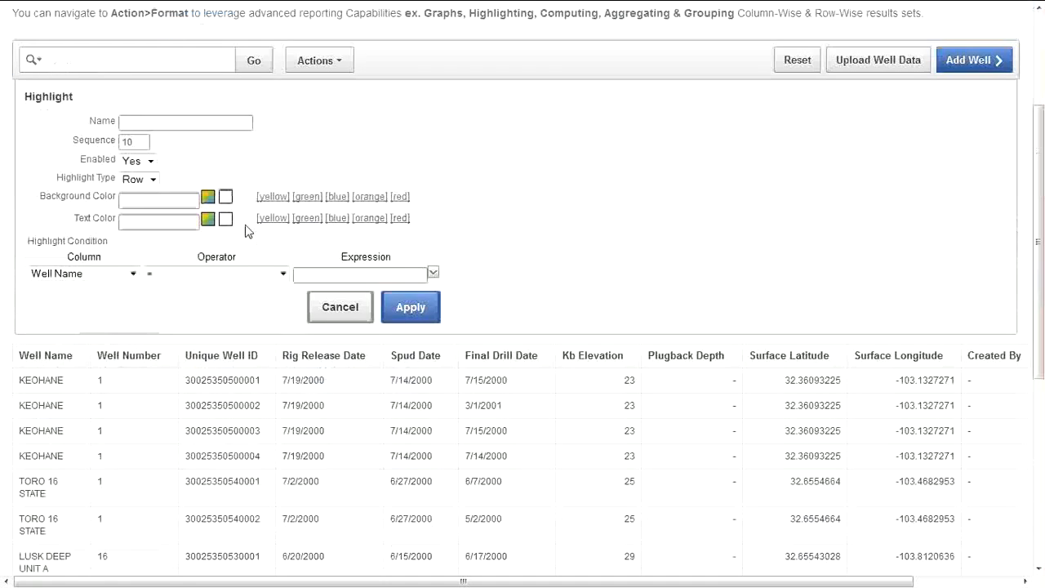
{"action": "type", "text": "Reporting Data"}
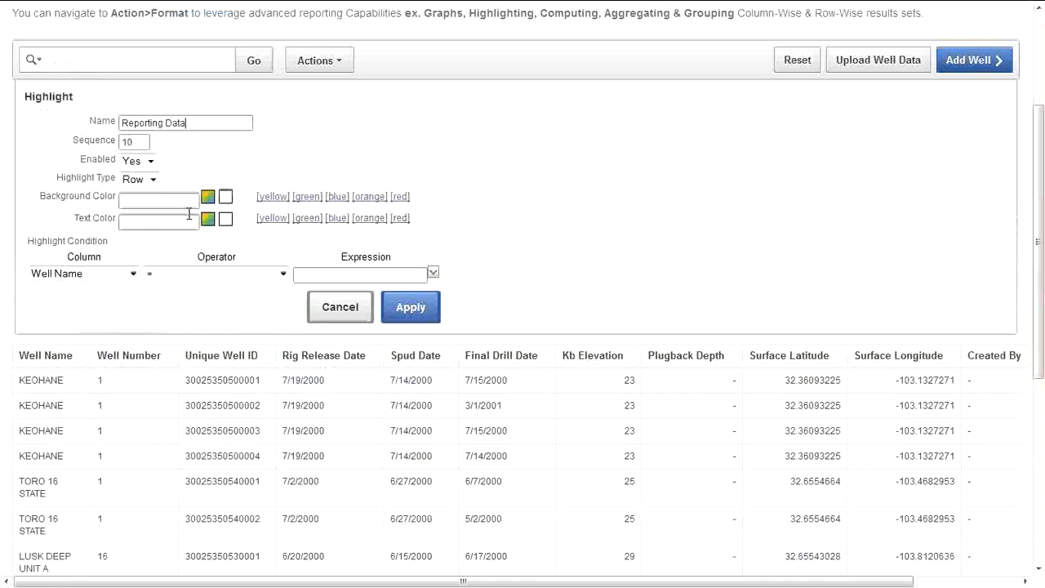
{"action": "key", "text": "ctrl+Left"}
{"action": "type", "text": "KB Elev"}
{"action": "left_click", "coordinate": [167, 201]}
{"action": "left_click", "coordinate": [207, 198]}
{"action": "left_click", "coordinate": [278, 197]}
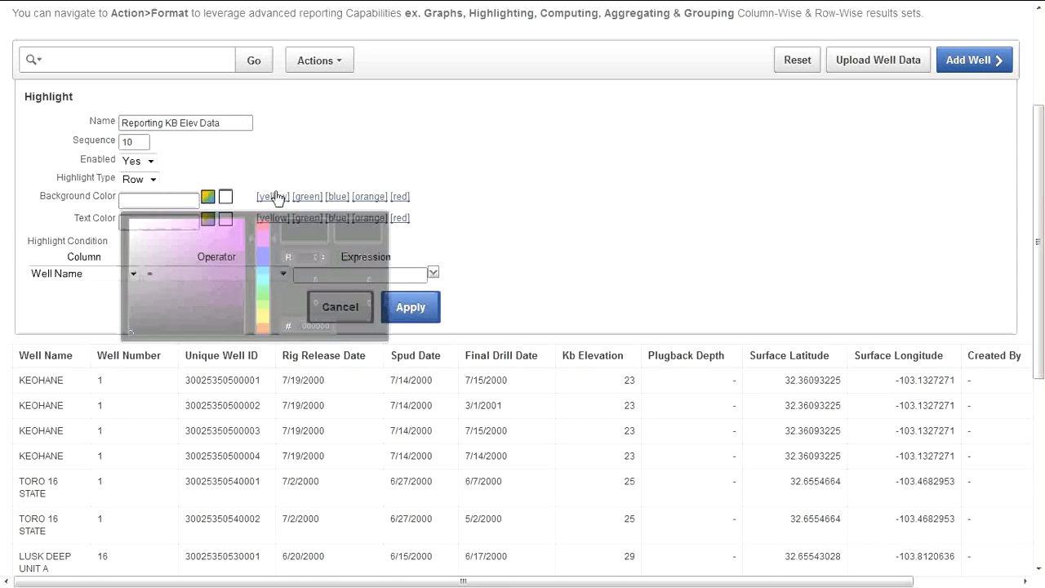
{"action": "left_click", "coordinate": [336, 220]}
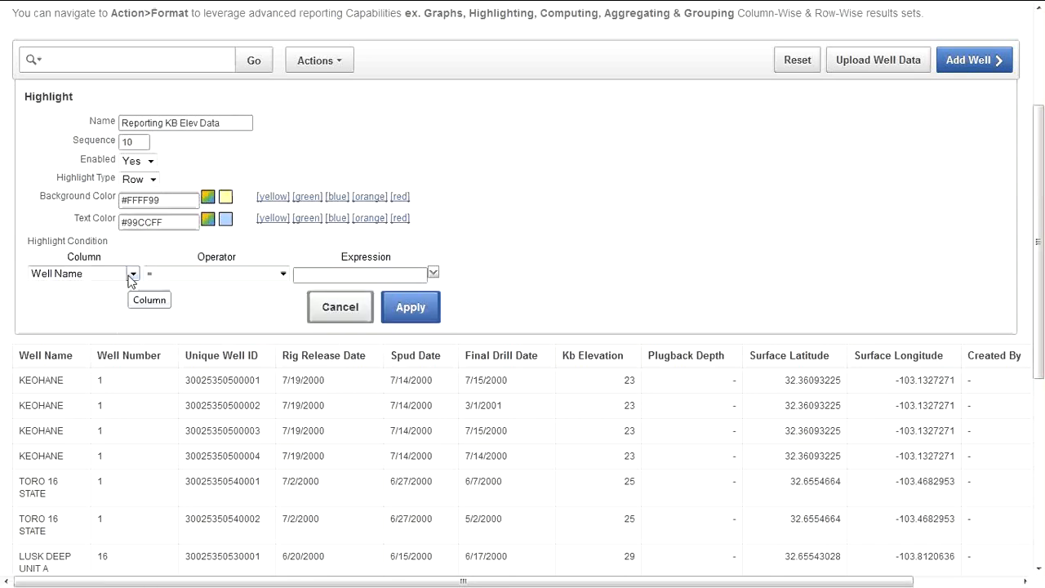
Step: Make it a cell highlight for Plugback Depth < 29 and apply it
{"action": "left_click", "coordinate": [140, 179]}
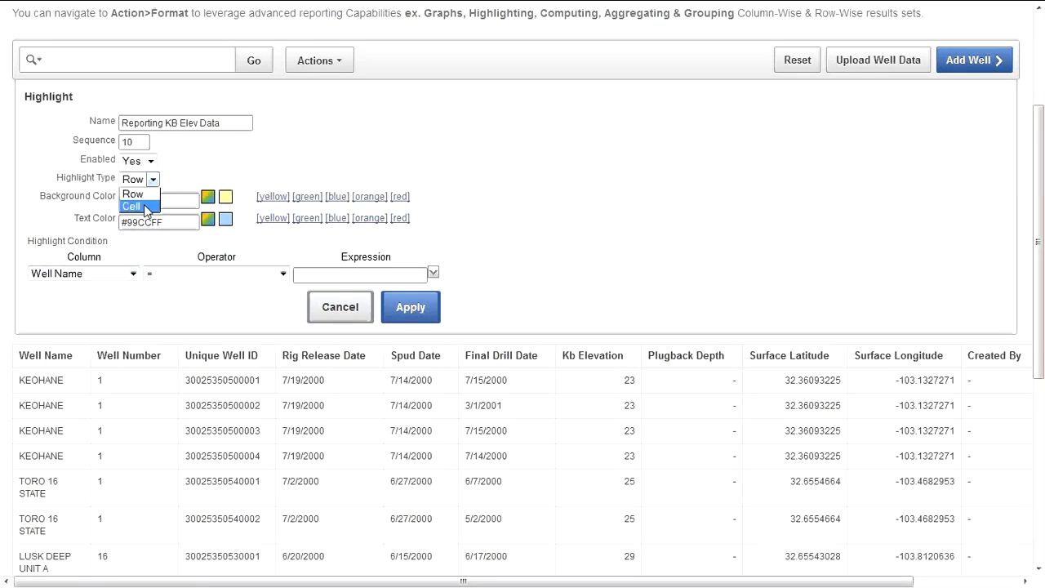
{"action": "left_click", "coordinate": [133, 205]}
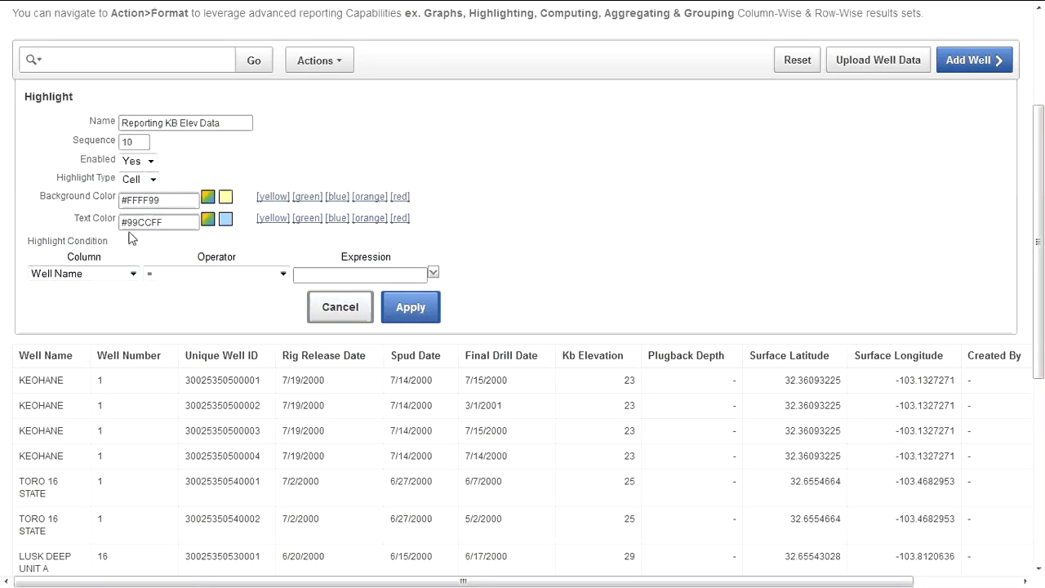
{"action": "left_click", "coordinate": [134, 274]}
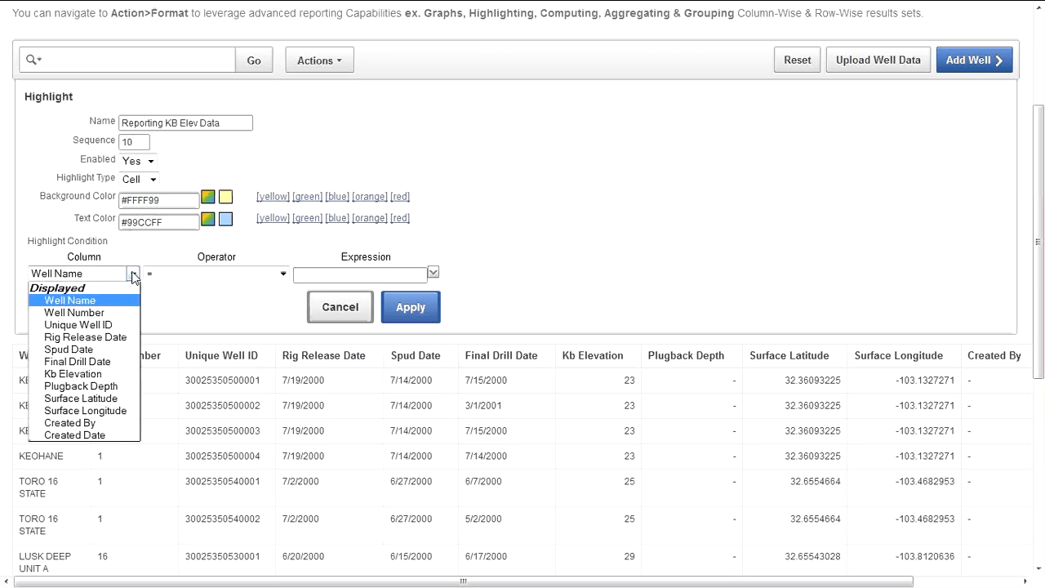
{"action": "left_click", "coordinate": [115, 386]}
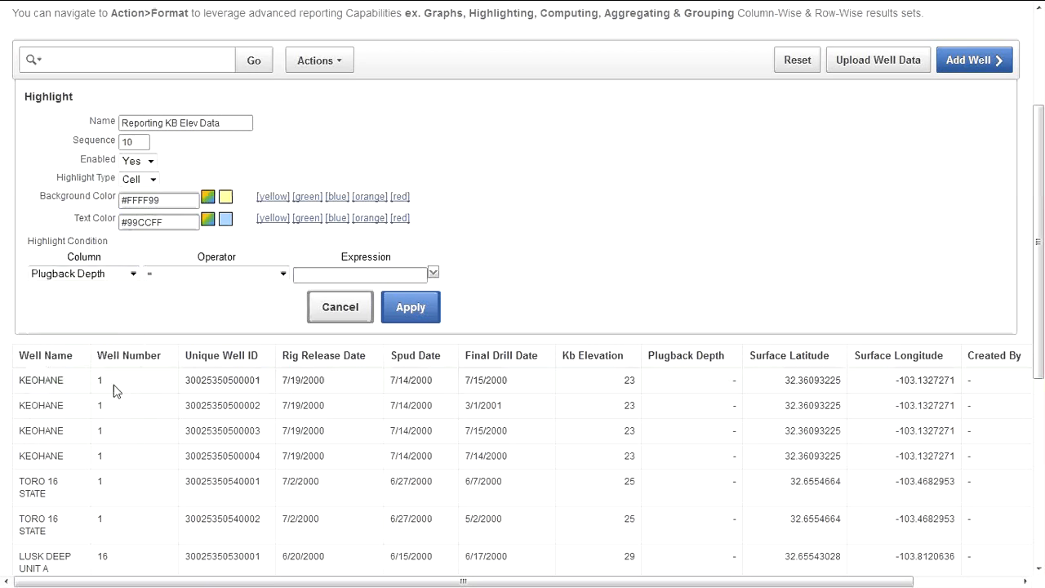
{"action": "left_click", "coordinate": [279, 275]}
{"action": "left_click", "coordinate": [184, 338]}
{"action": "left_click", "coordinate": [323, 275]}
{"action": "type", "text": "29"}
{"action": "left_click", "coordinate": [411, 308]}
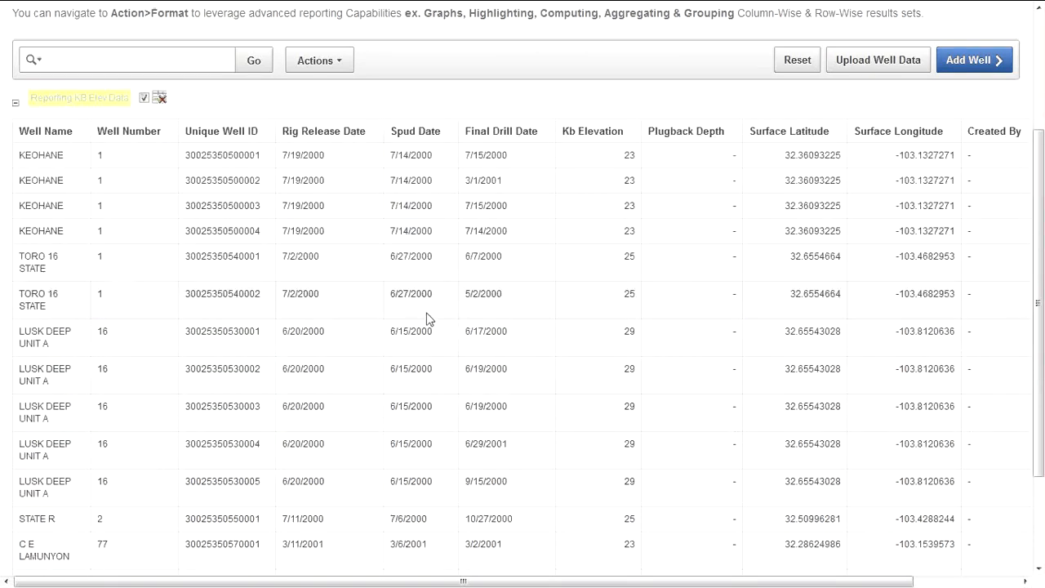
Step: Remove the existing Reporting KB Elev Data highlight from the report
{"action": "scroll", "coordinate": [417, 246], "scroll_direction": "up", "scroll_amount": 1}
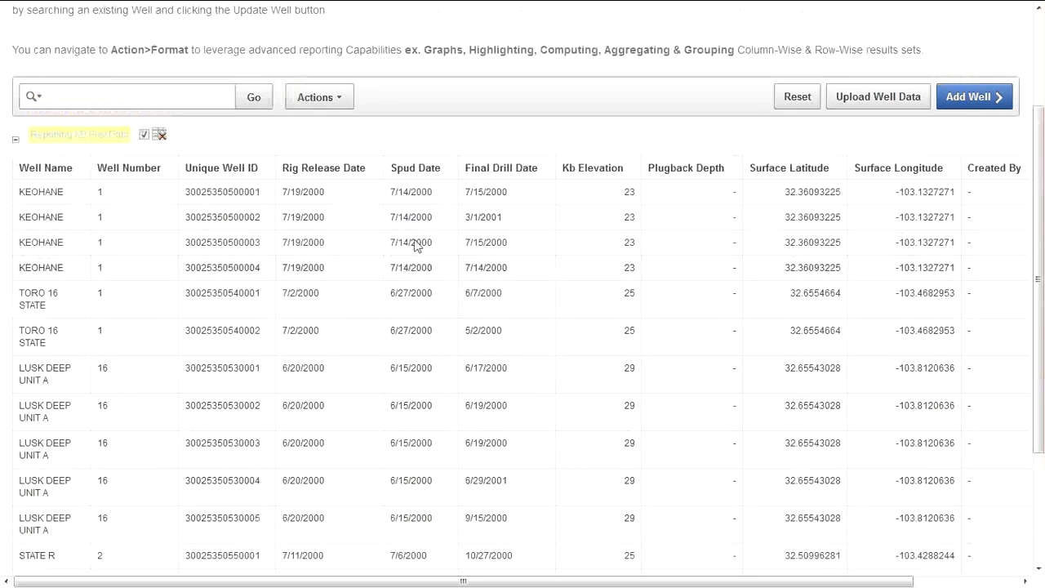
{"action": "scroll", "coordinate": [417, 246], "scroll_direction": "down", "scroll_amount": 2}
{"action": "scroll", "coordinate": [180, 202], "scroll_direction": "up", "scroll_amount": 3}
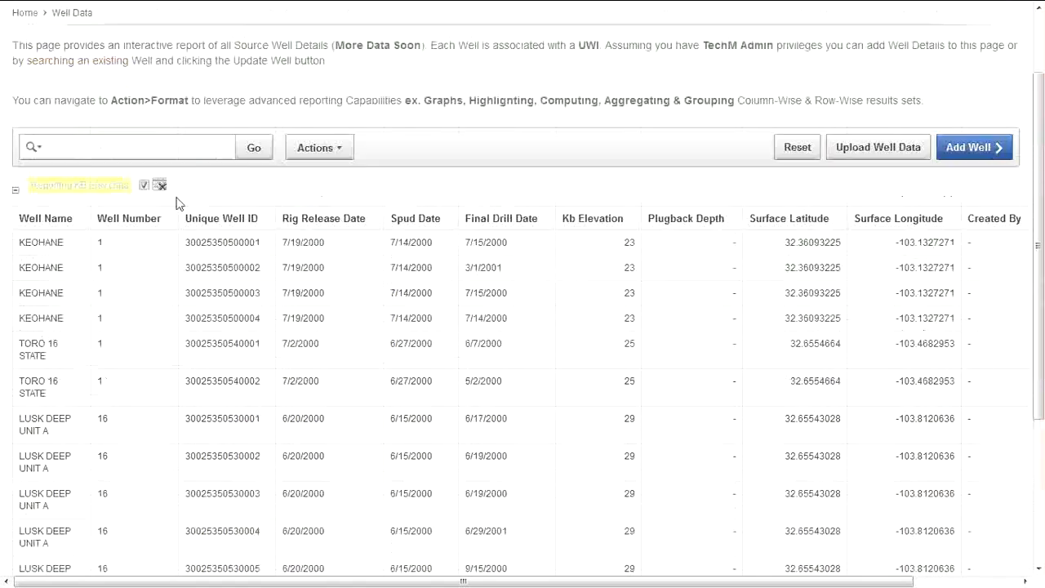
{"action": "left_click", "coordinate": [162, 187]}
Step: Start a new highlight rule named 'Reporting Plugback'
{"action": "left_click", "coordinate": [329, 148]}
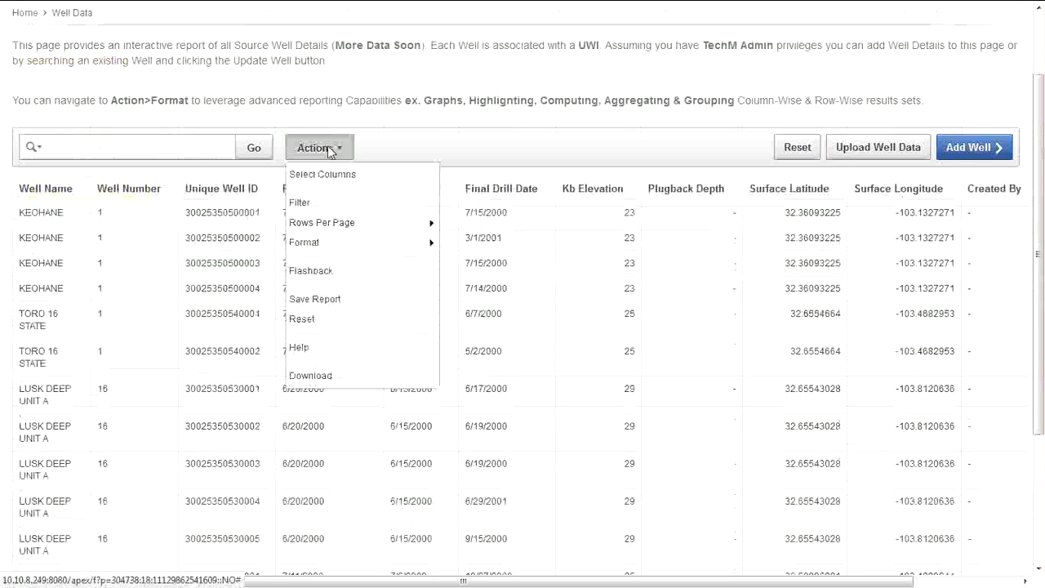
{"action": "mouse_move", "coordinate": [367, 231]}
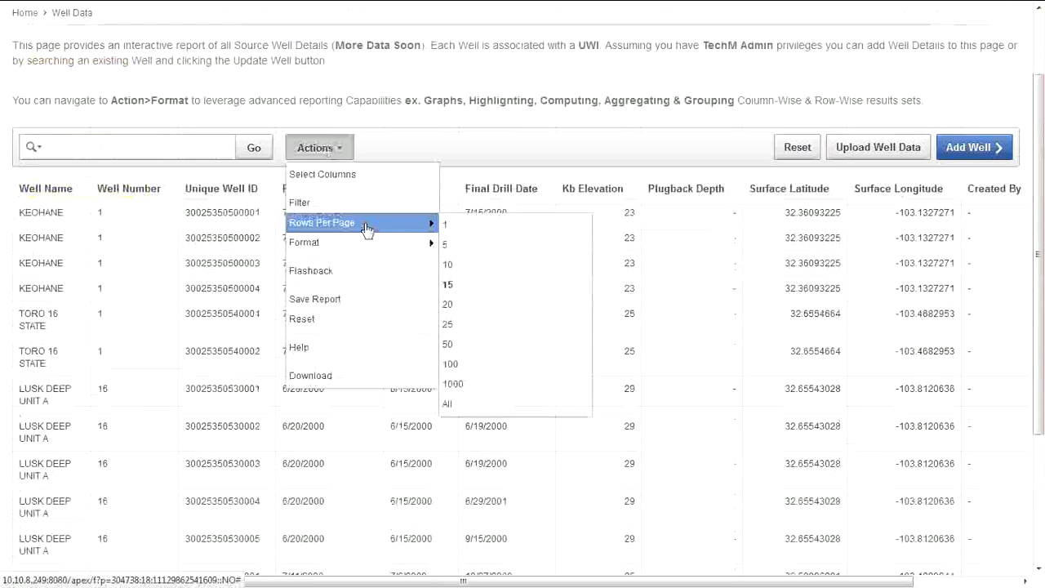
{"action": "left_click", "coordinate": [490, 284]}
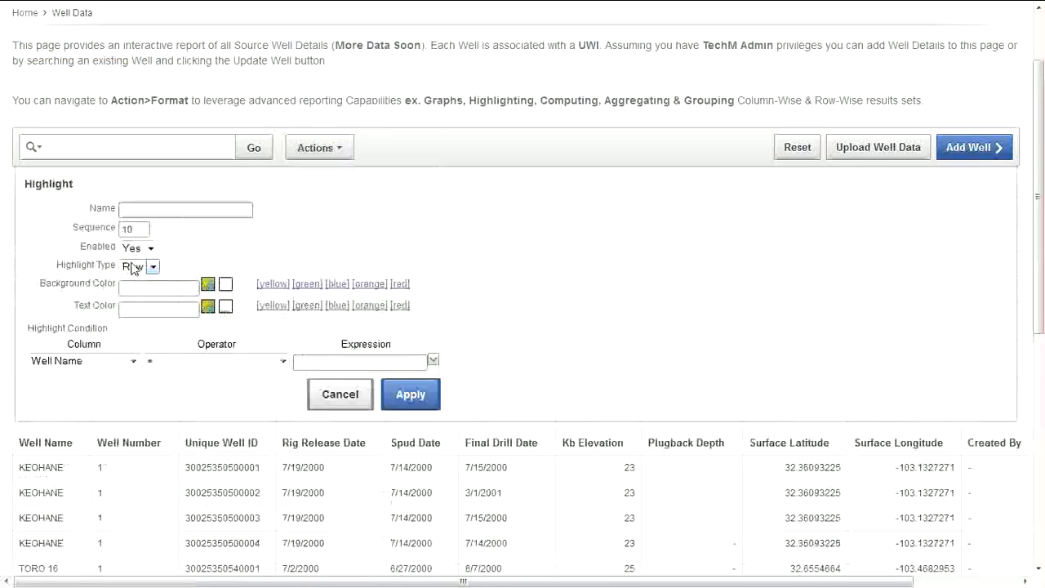
{"action": "left_click", "coordinate": [134, 210]}
{"action": "type", "text": "Reprot"}
{"action": "type", "text": "ing"}
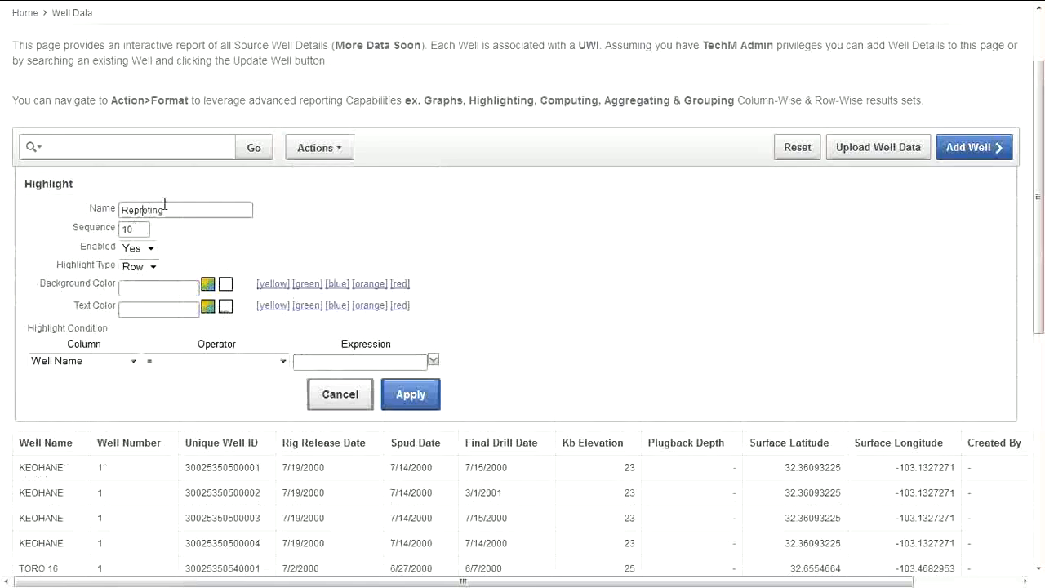
{"action": "key", "text": "BackSpace"}
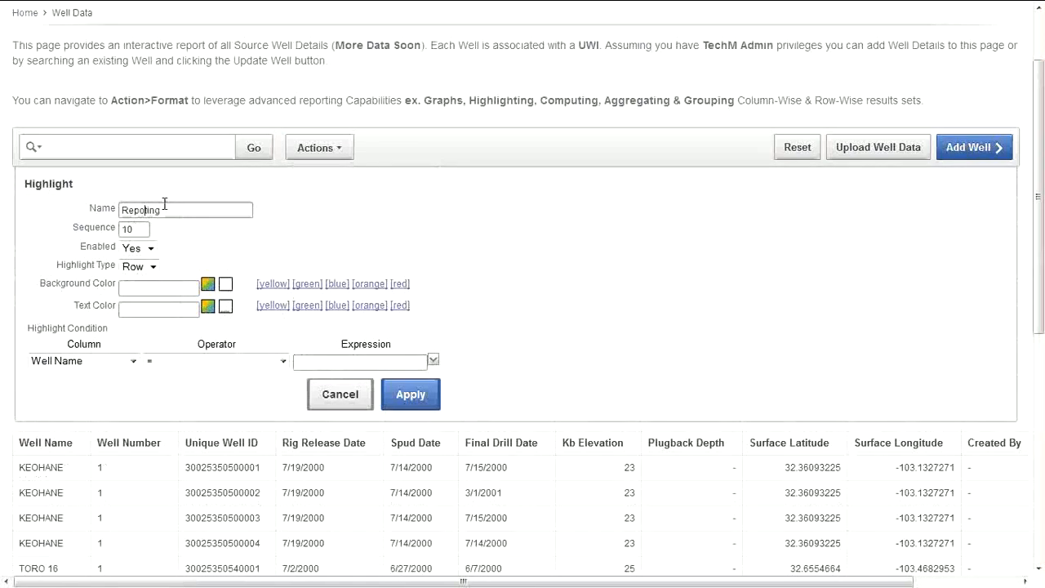
{"action": "type", "text": "rting Plugback"}
Step: Make it a yellow cell highlight with orange text for Kb Elevation < 29, and apply it
{"action": "left_click", "coordinate": [139, 269]}
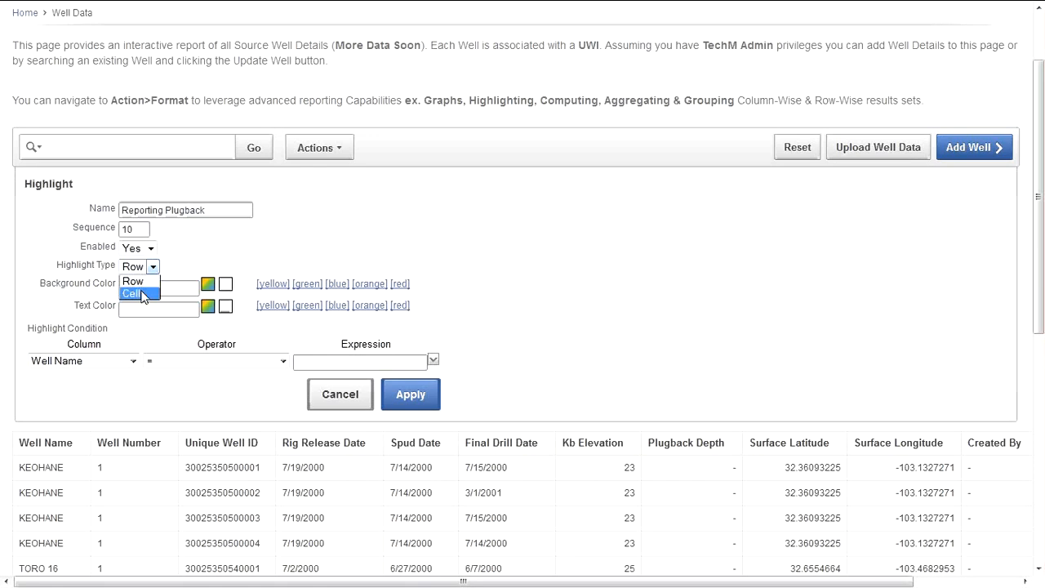
{"action": "left_click", "coordinate": [141, 293]}
{"action": "left_click", "coordinate": [273, 284]}
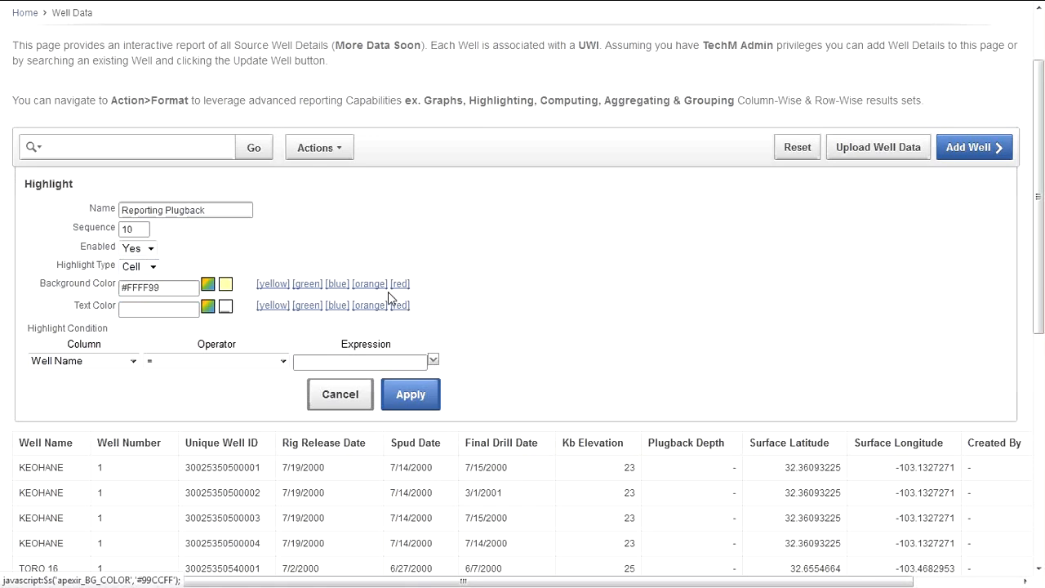
{"action": "left_click", "coordinate": [370, 304]}
{"action": "left_click", "coordinate": [114, 361]}
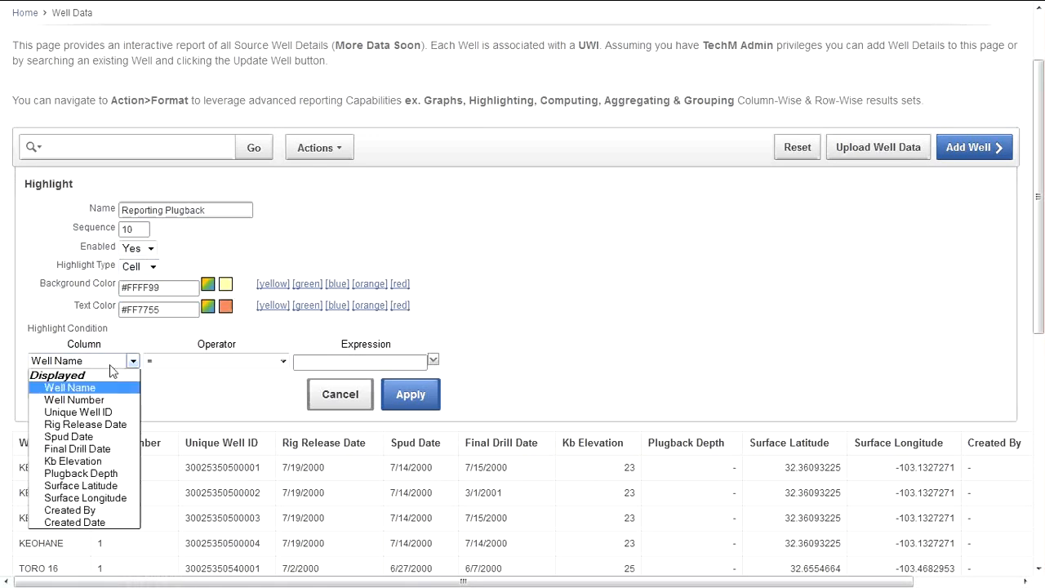
{"action": "left_click", "coordinate": [96, 462]}
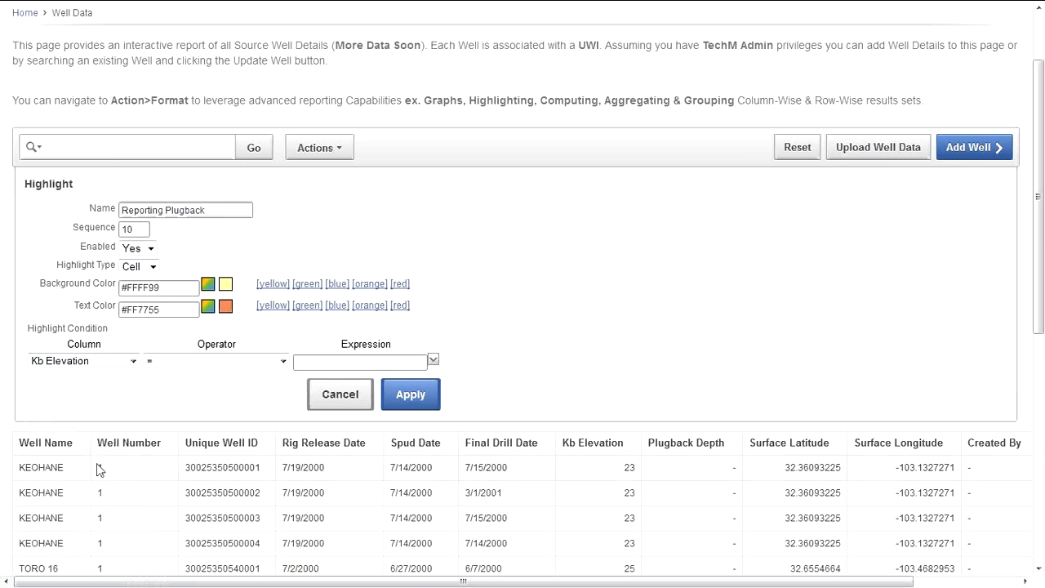
{"action": "left_click", "coordinate": [242, 361]}
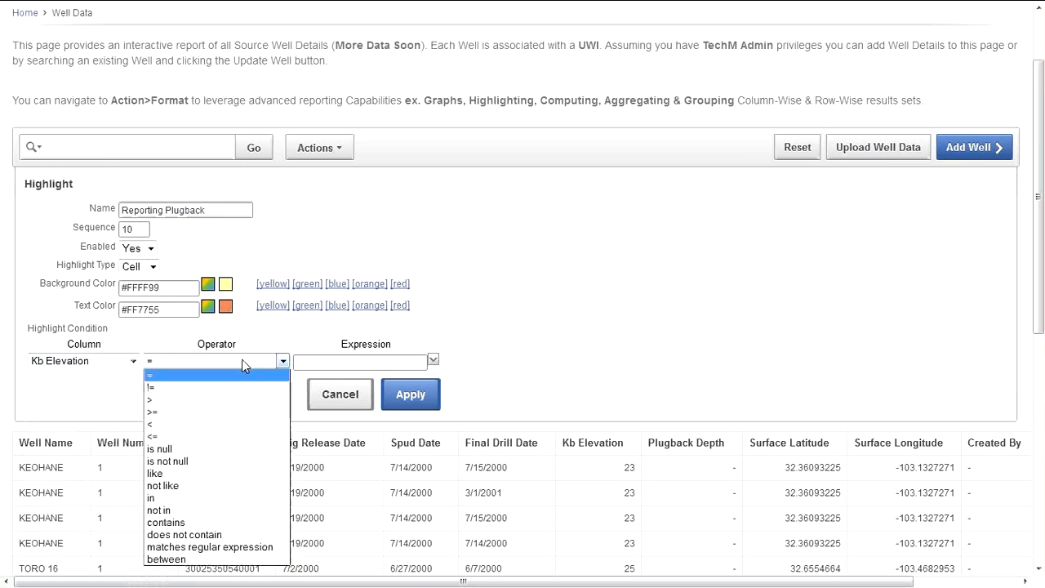
{"action": "left_click", "coordinate": [245, 424]}
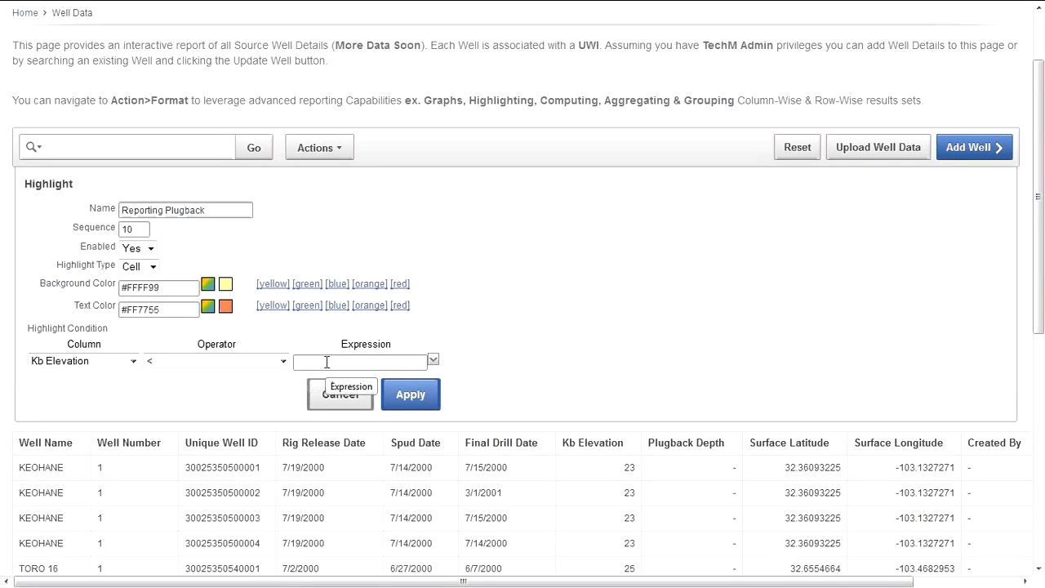
{"action": "type", "text": "29"}
{"action": "left_click", "coordinate": [413, 398]}
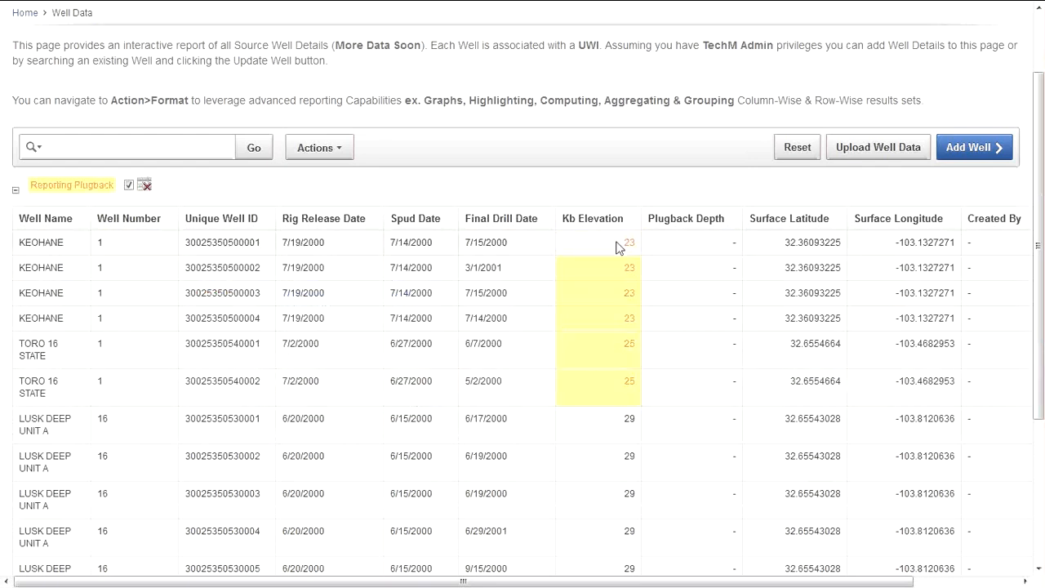
Step: Drop the Reporting Plugback highlight and begin a chart with Kb Elevation as label and value
{"action": "left_click", "coordinate": [146, 188]}
{"action": "left_click", "coordinate": [331, 149]}
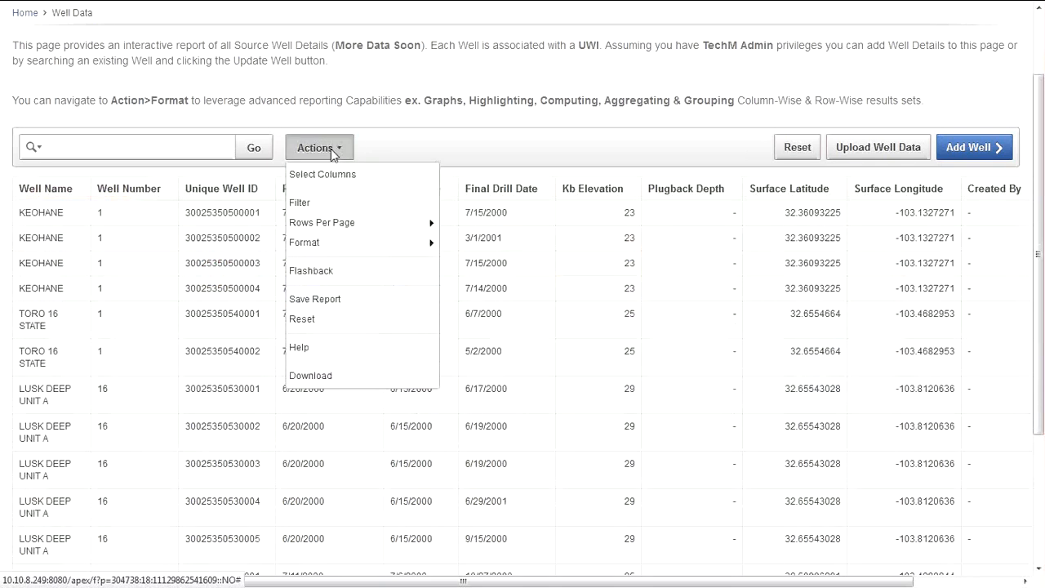
{"action": "mouse_move", "coordinate": [345, 245]}
{"action": "left_click", "coordinate": [471, 346]}
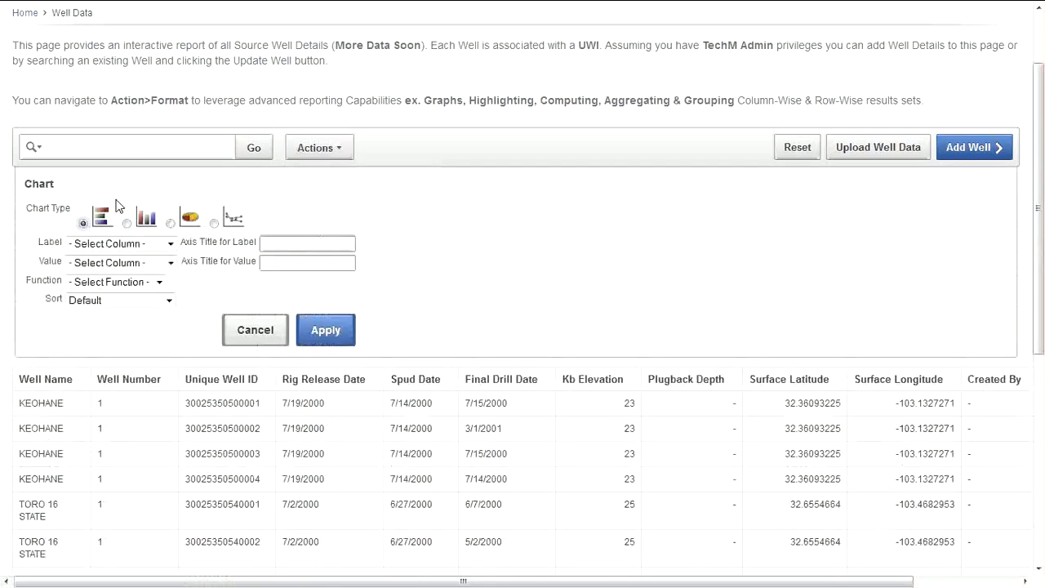
{"action": "left_click", "coordinate": [125, 245]}
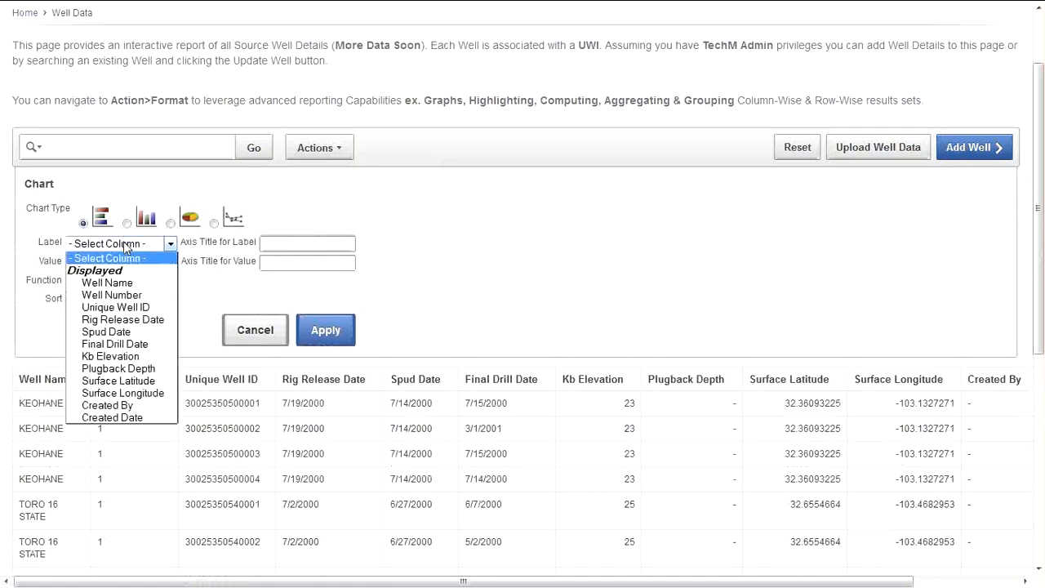
{"action": "left_click", "coordinate": [123, 357]}
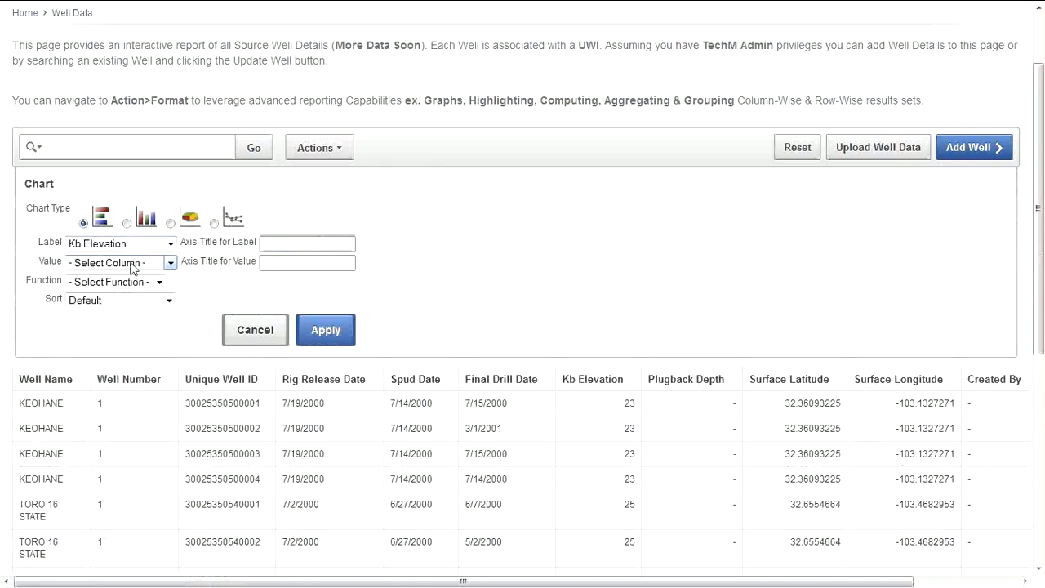
{"action": "left_click", "coordinate": [133, 266]}
{"action": "left_click", "coordinate": [124, 302]}
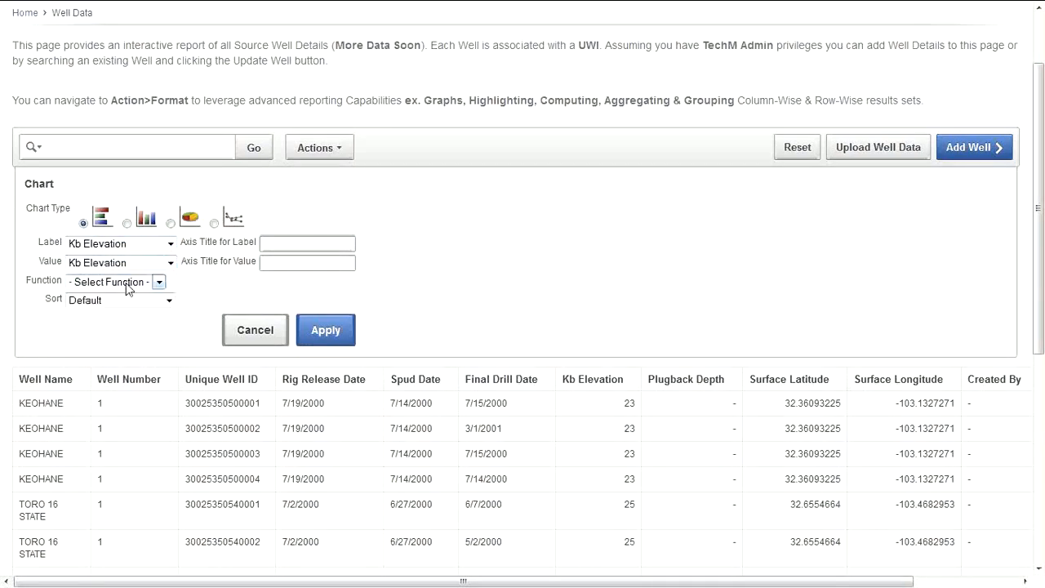
Step: Aggregate the chart with Maximum, sort by value descending, and build it
{"action": "left_click", "coordinate": [127, 285]}
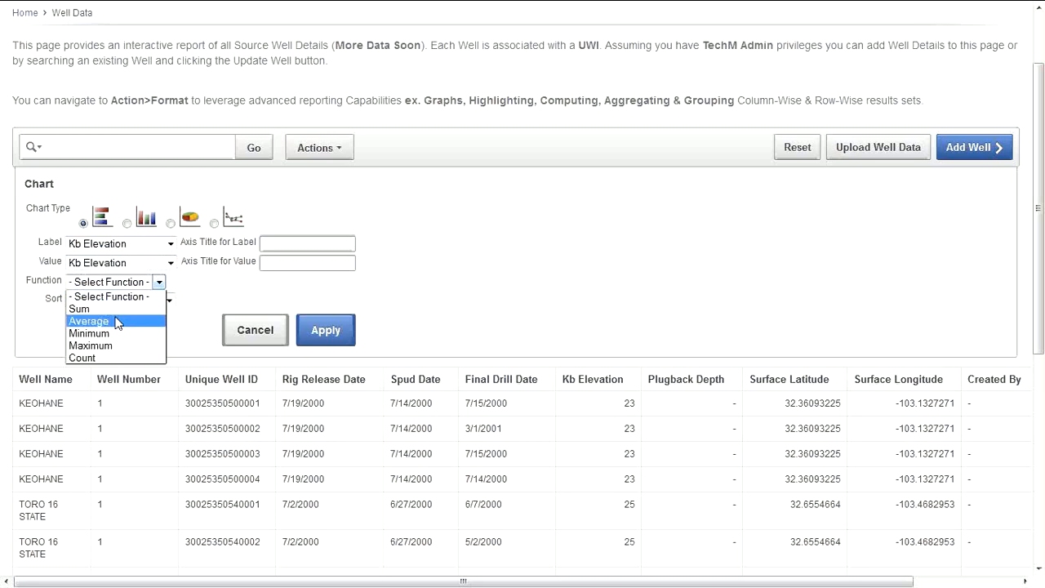
{"action": "left_click", "coordinate": [115, 346]}
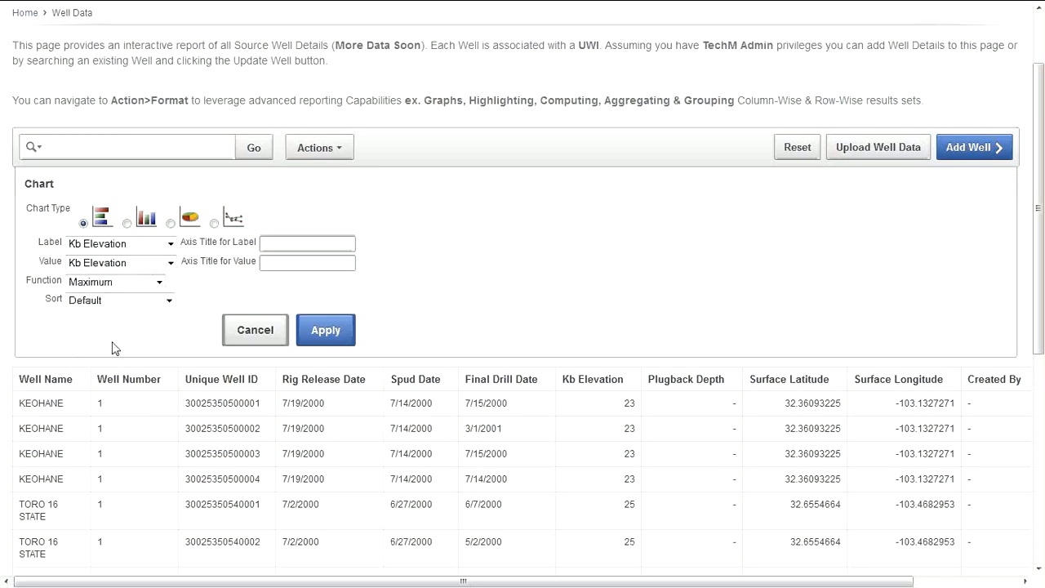
{"action": "left_click", "coordinate": [119, 301]}
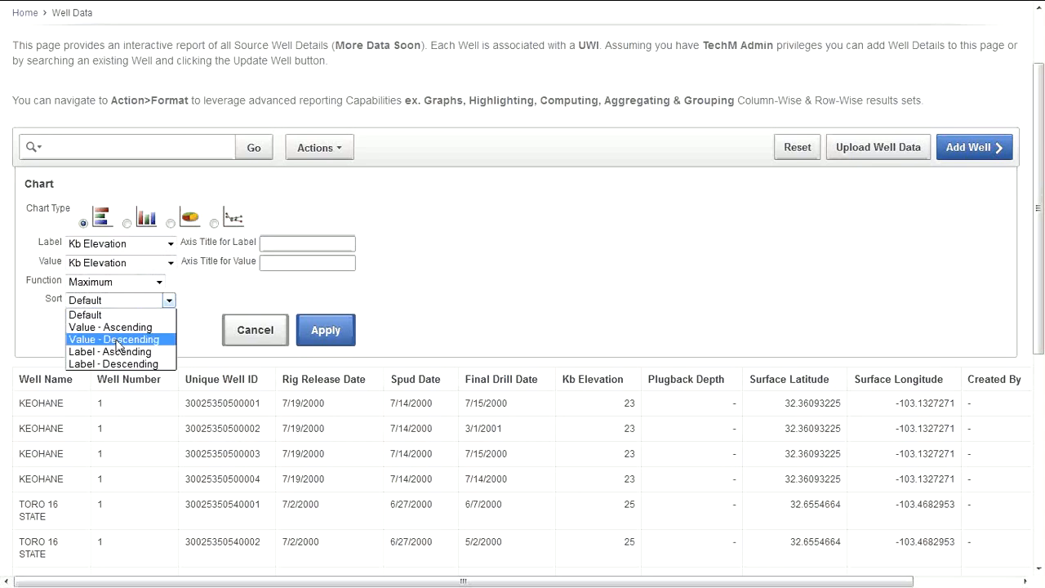
{"action": "left_click", "coordinate": [119, 340]}
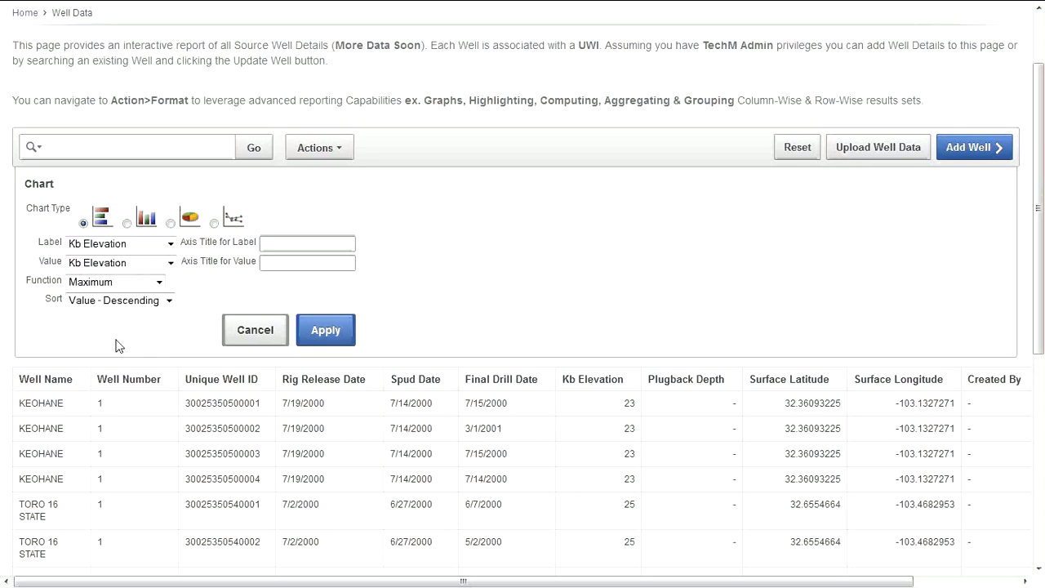
{"action": "left_click", "coordinate": [348, 336]}
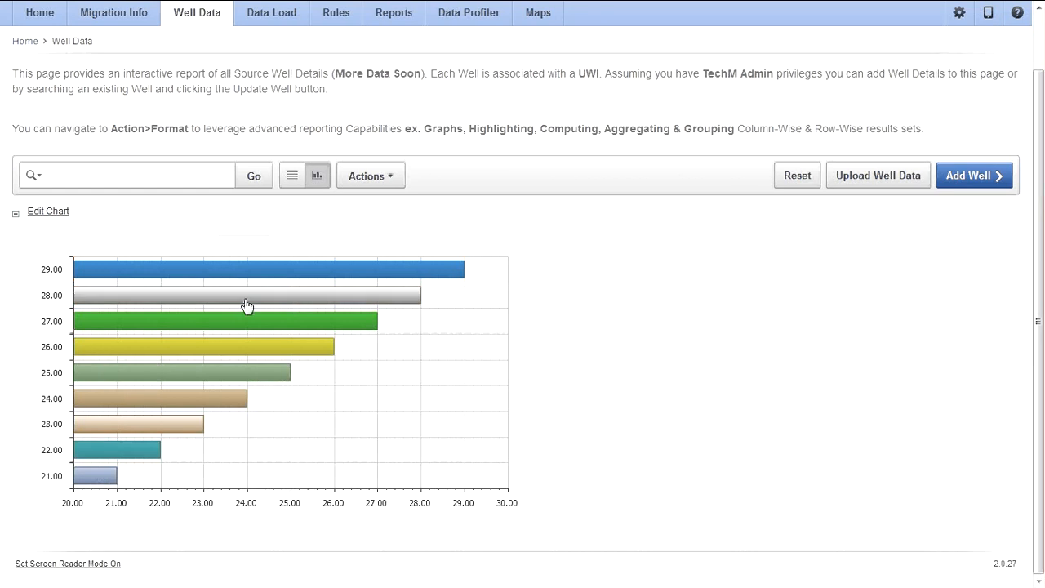
{"action": "scroll", "coordinate": [271, 282], "scroll_direction": "up", "scroll_amount": 1}
{"action": "scroll", "coordinate": [144, 307], "scroll_direction": "up", "scroll_amount": 1}
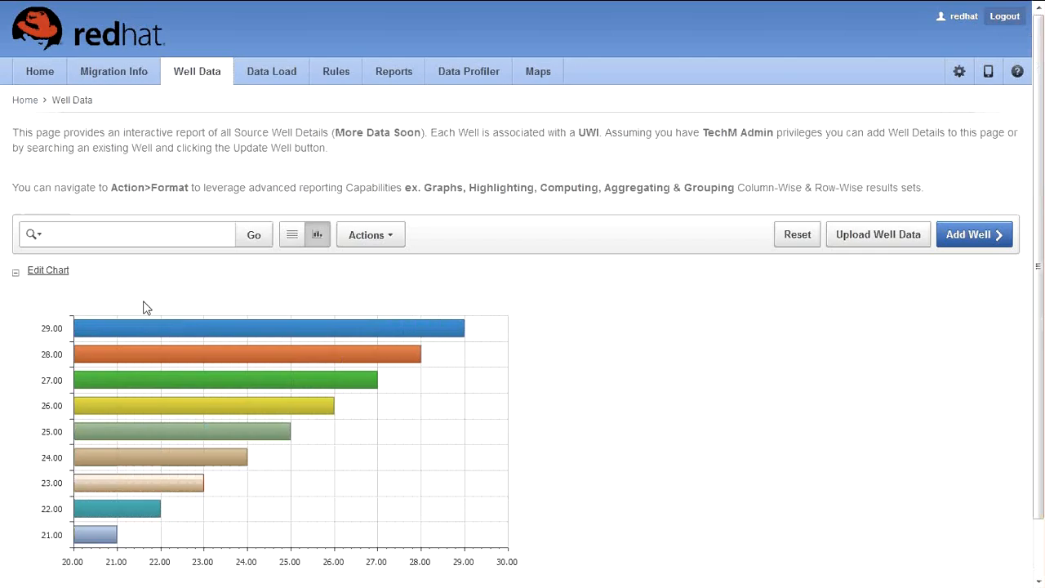
Step: Reset the report to its plain table and choose to email it as a download
{"action": "left_click", "coordinate": [792, 235]}
{"action": "left_click", "coordinate": [319, 236]}
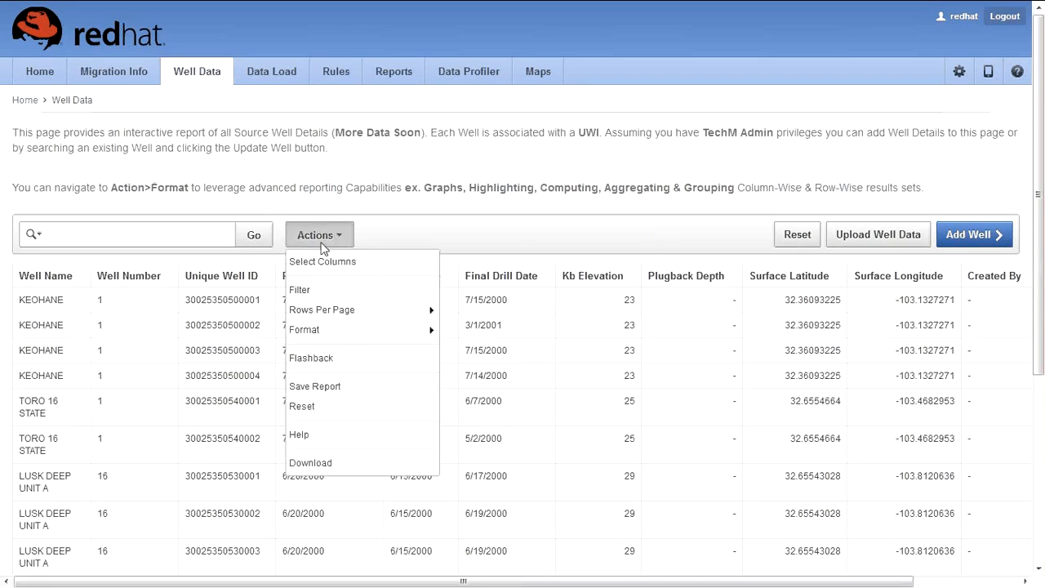
{"action": "mouse_move", "coordinate": [342, 330]}
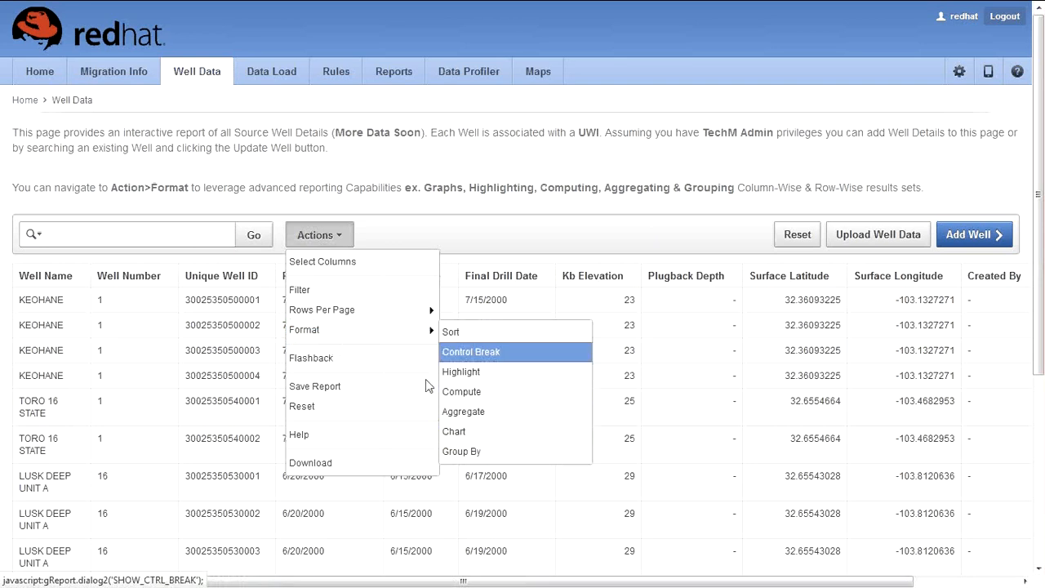
{"action": "left_click", "coordinate": [326, 468]}
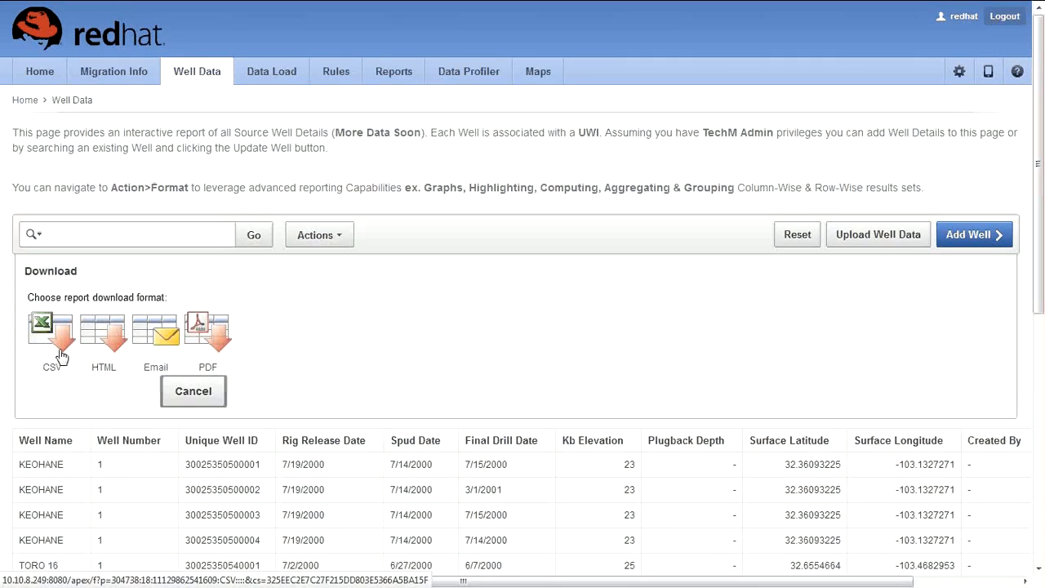
{"action": "left_click", "coordinate": [157, 349]}
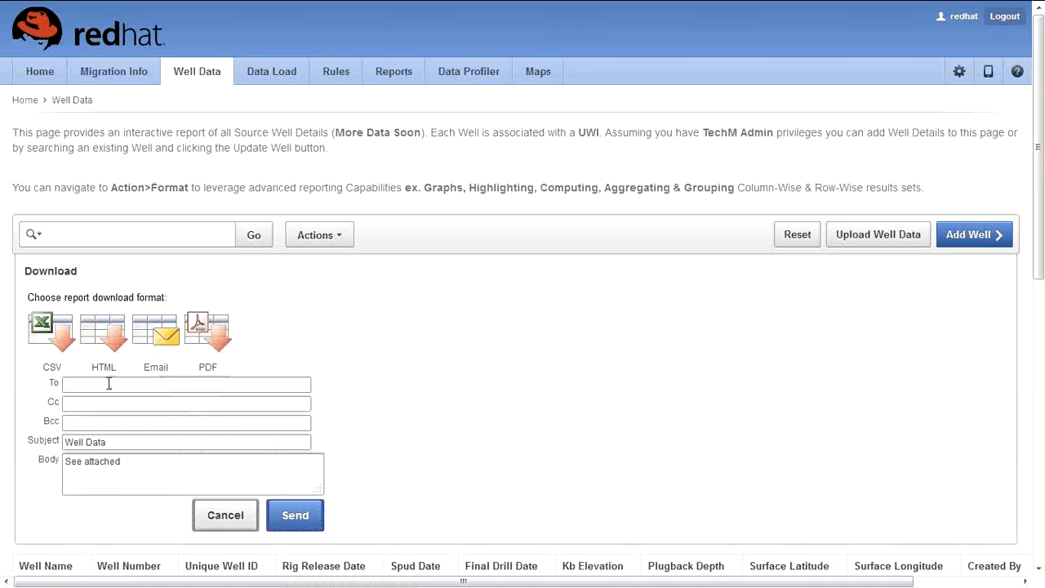
Step: Address the email to the recipient, change the body to 'Please See attached Reporting', and send it
{"action": "left_click", "coordinate": [68, 462]}
{"action": "type", "text": "File"}
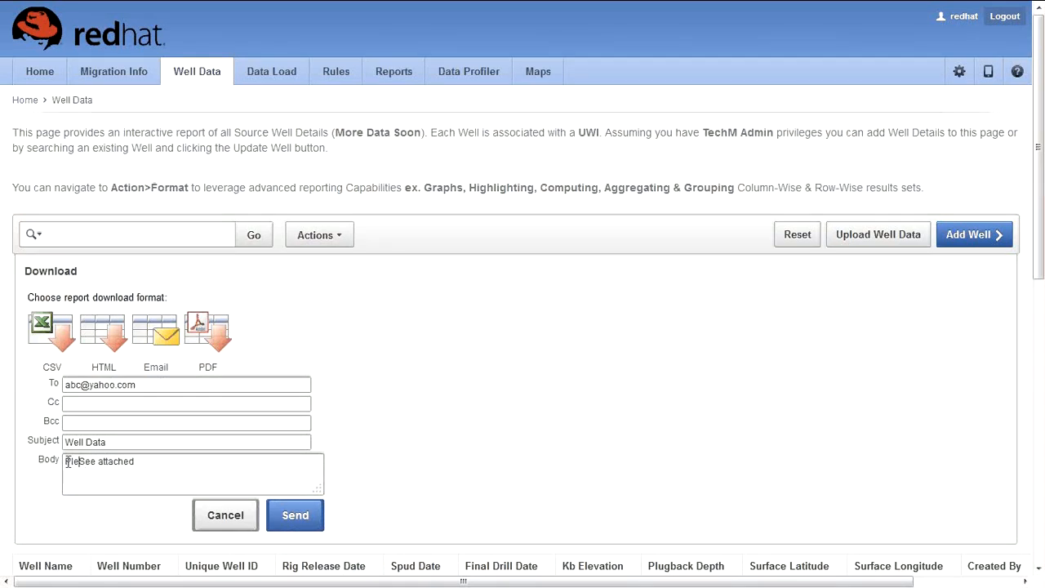
{"action": "type", "text": "ase"}
{"action": "left_click", "coordinate": [193, 469]}
{"action": "type", "text": "Repor"}
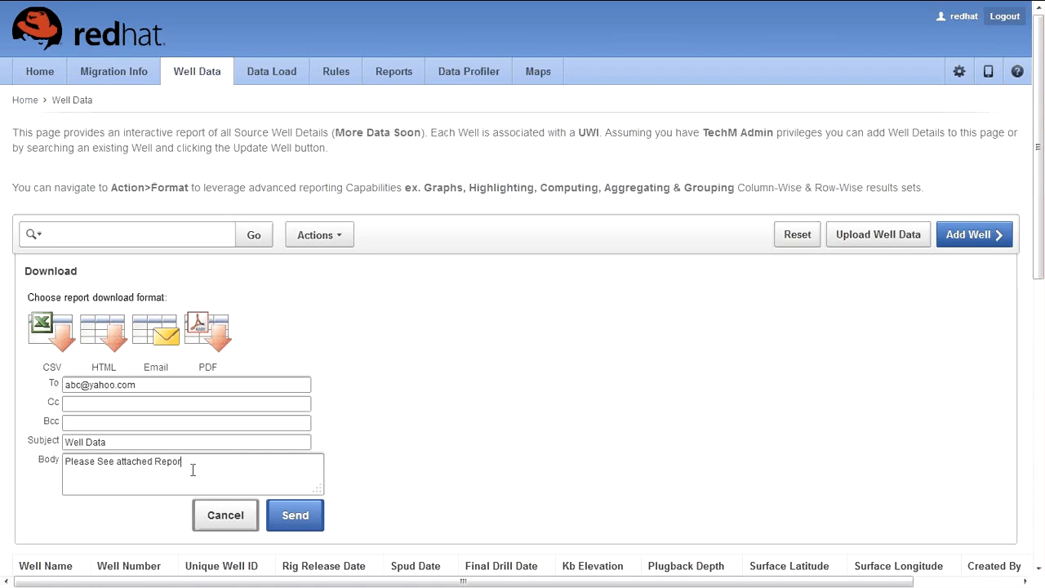
{"action": "type", "text": "ting"}
{"action": "left_click", "coordinate": [126, 441]}
{"action": "left_click", "coordinate": [293, 517]}
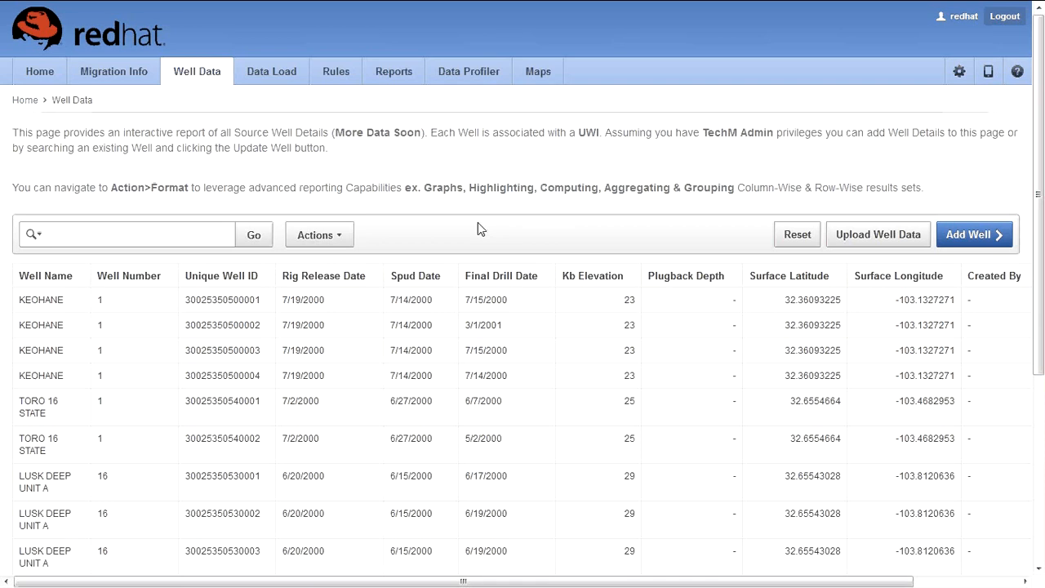
{"action": "left_click", "coordinate": [341, 235]}
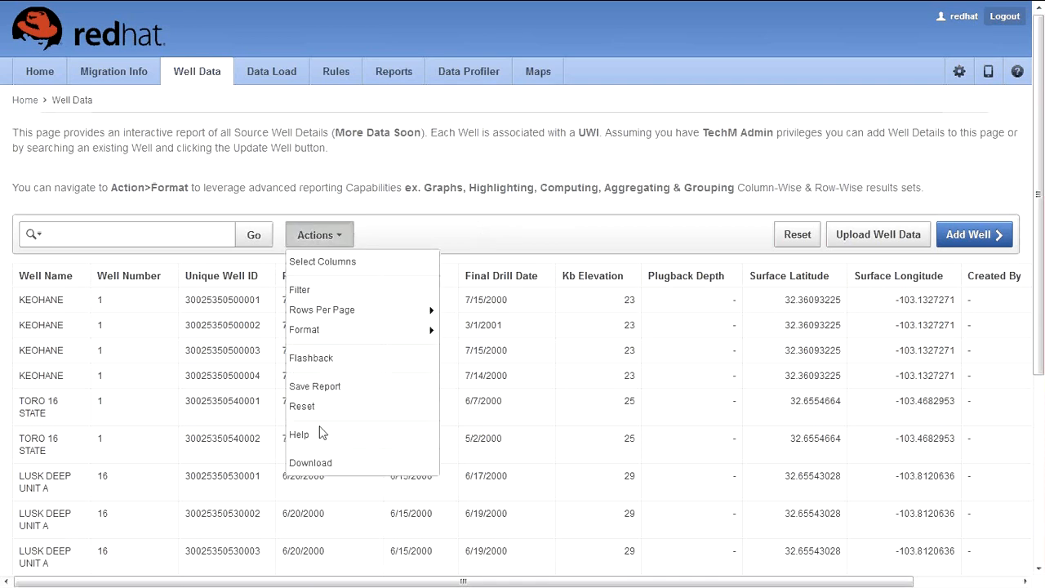
Step: In the report's Select Columns chooser, move every column to hidden
{"action": "mouse_move", "coordinate": [340, 333]}
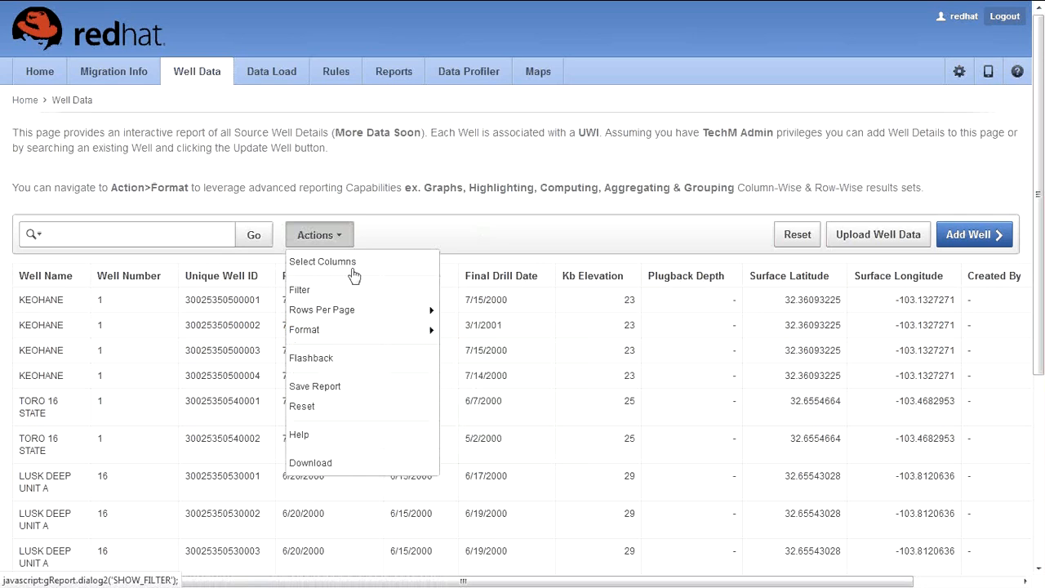
{"action": "left_click", "coordinate": [354, 277]}
{"action": "left_click", "coordinate": [354, 326]}
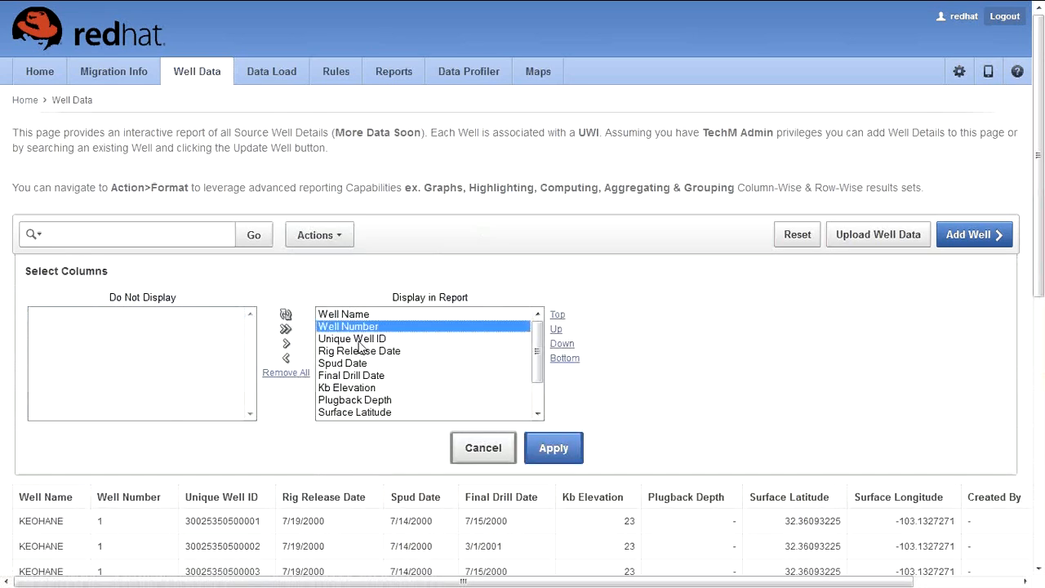
{"action": "left_click", "coordinate": [361, 318]}
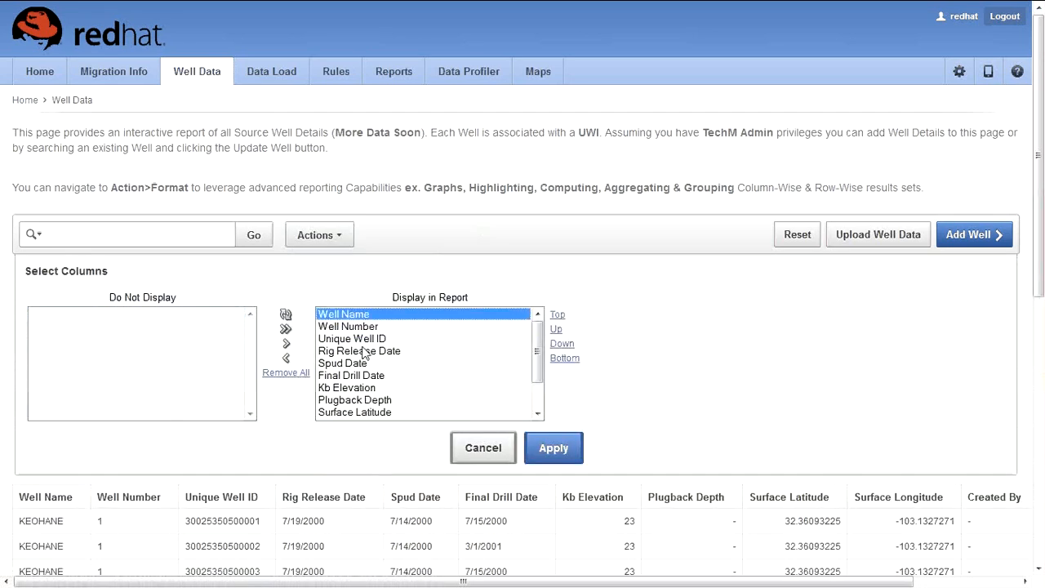
{"action": "left_click", "coordinate": [359, 364]}
{"action": "left_click", "coordinate": [267, 373]}
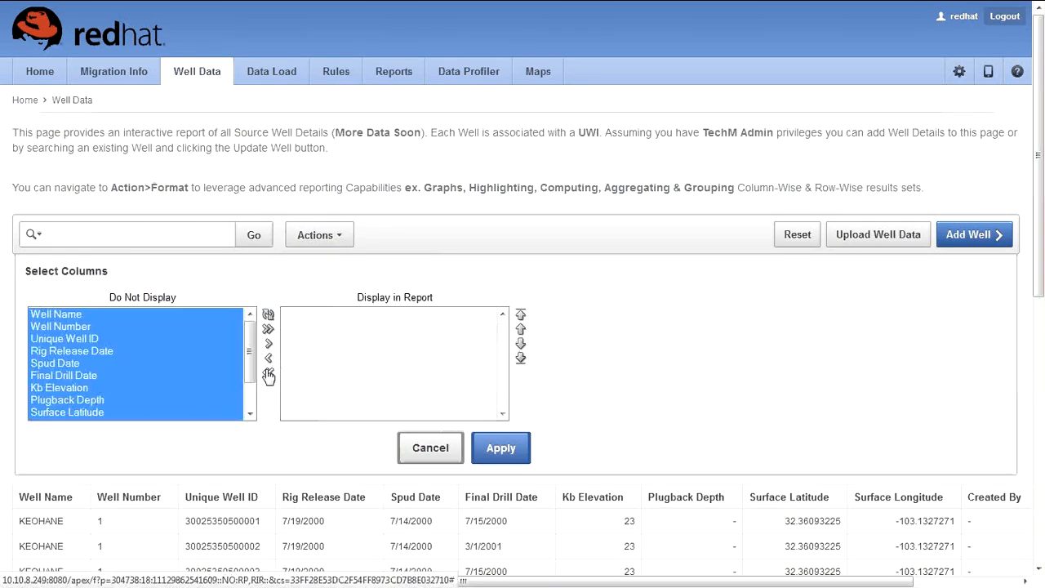
Step: Display only Well Name, Spud Date, Kb Elevation and Created By, and apply the layout
{"action": "left_click", "coordinate": [164, 319]}
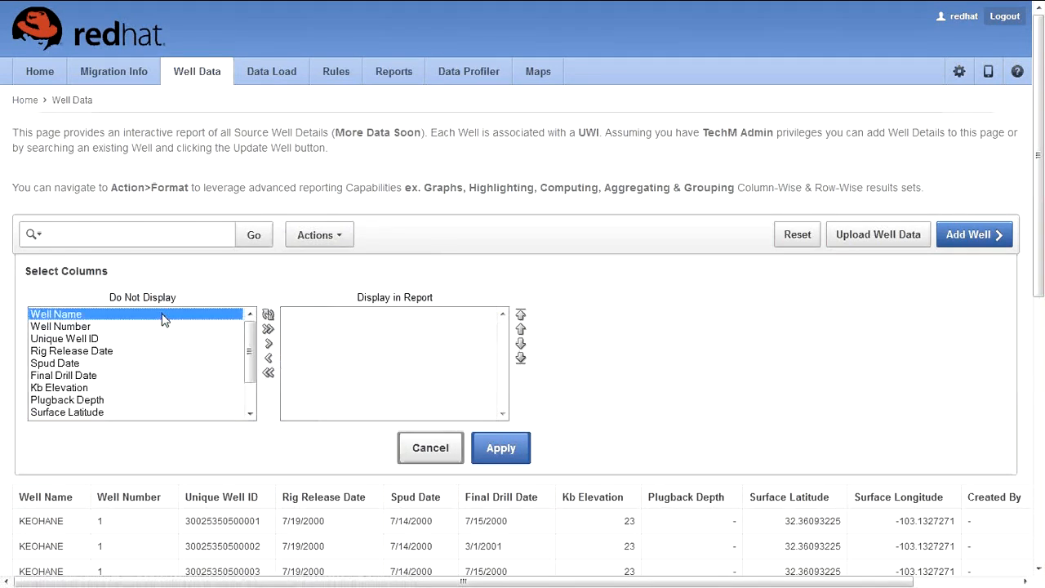
{"action": "left_click", "coordinate": [266, 344]}
{"action": "left_click", "coordinate": [212, 350]}
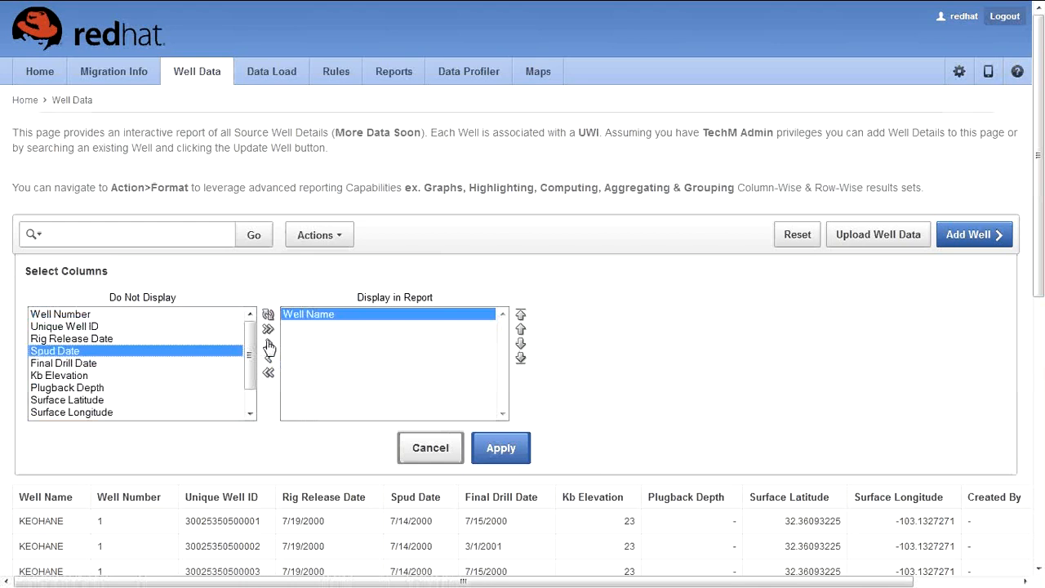
{"action": "left_click", "coordinate": [268, 343]}
{"action": "left_click", "coordinate": [268, 343]}
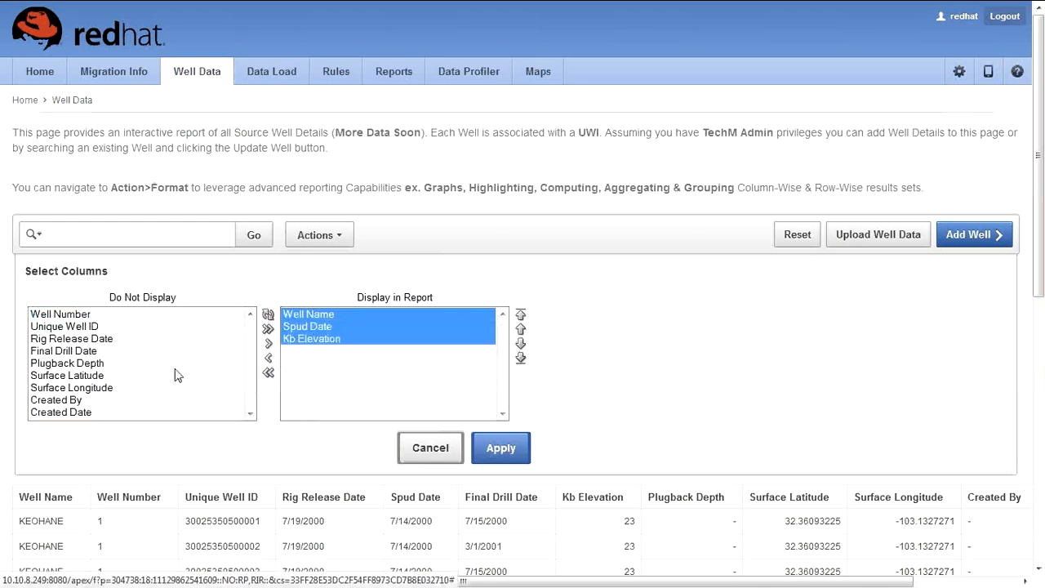
{"action": "left_click", "coordinate": [220, 363]}
{"action": "left_click", "coordinate": [149, 401]}
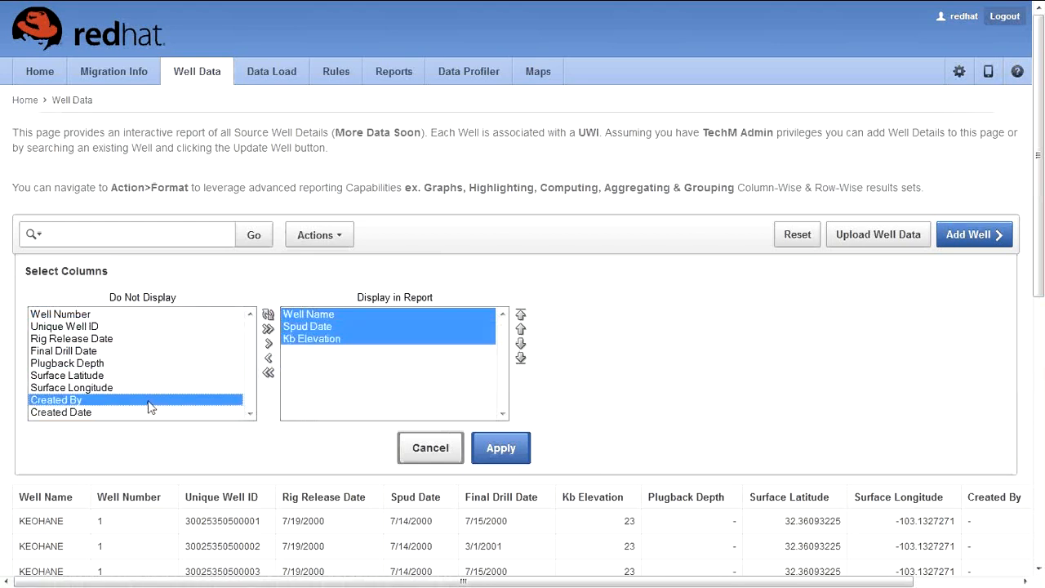
{"action": "double_click", "coordinate": [150, 403]}
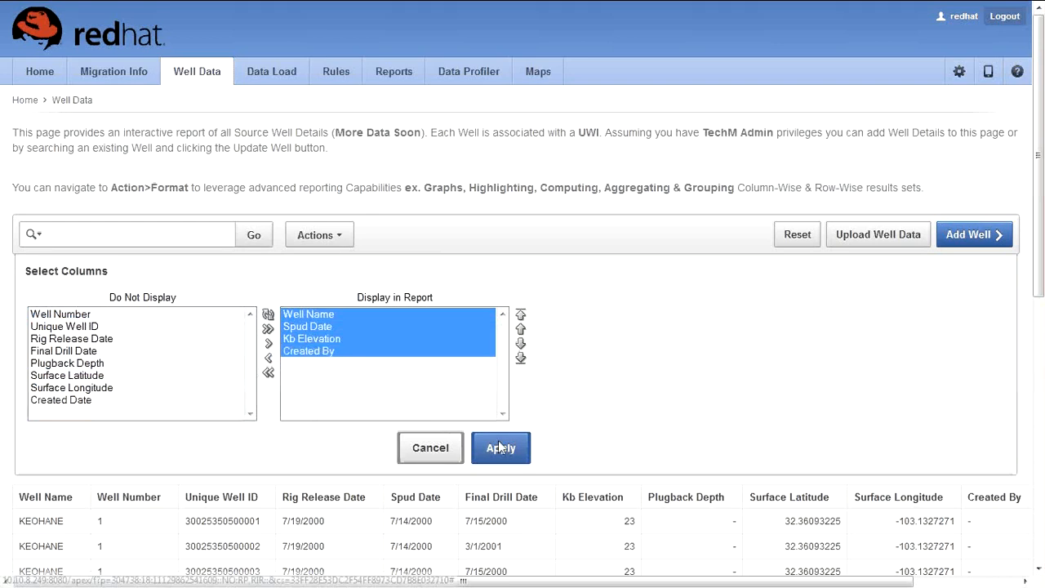
{"action": "left_click", "coordinate": [499, 448]}
{"action": "scroll", "coordinate": [421, 335], "scroll_direction": "down", "scroll_amount": 3}
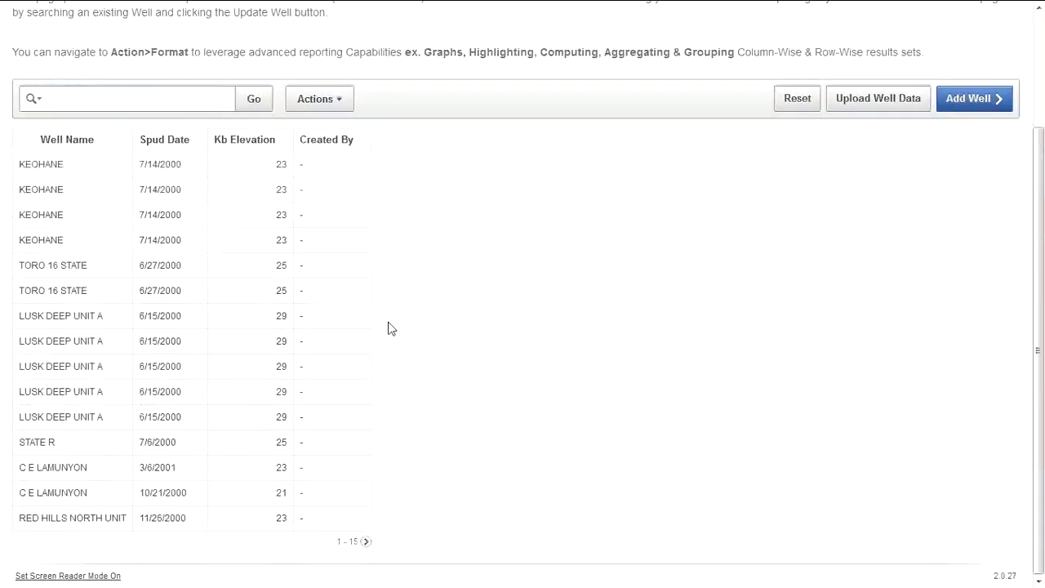
{"action": "scroll", "coordinate": [388, 329], "scroll_direction": "up", "scroll_amount": 3}
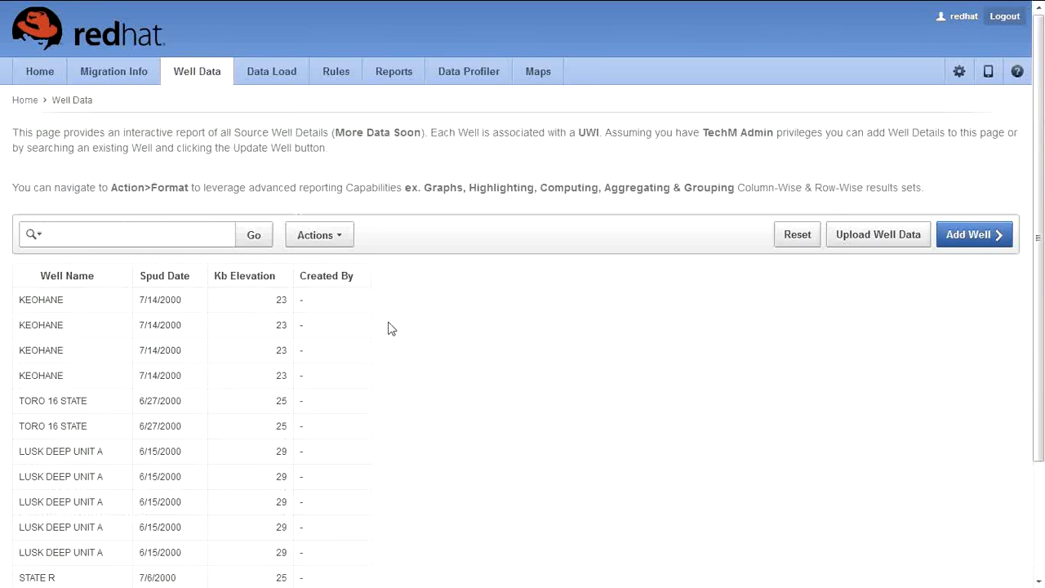
Step: Open the Add Well details form, then switch to the Data Profiler page
{"action": "left_click", "coordinate": [962, 245]}
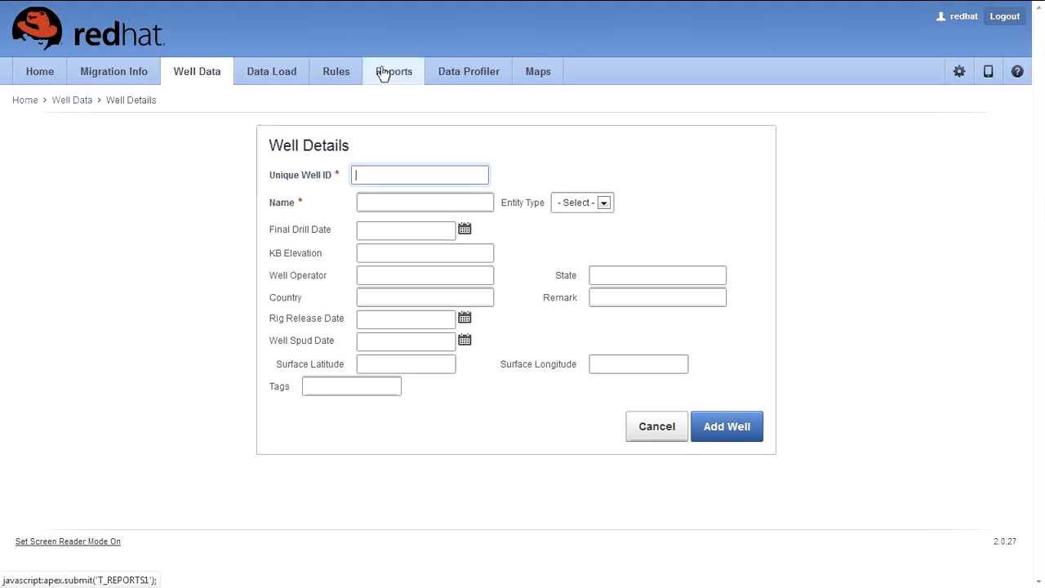
{"action": "left_click", "coordinate": [457, 76]}
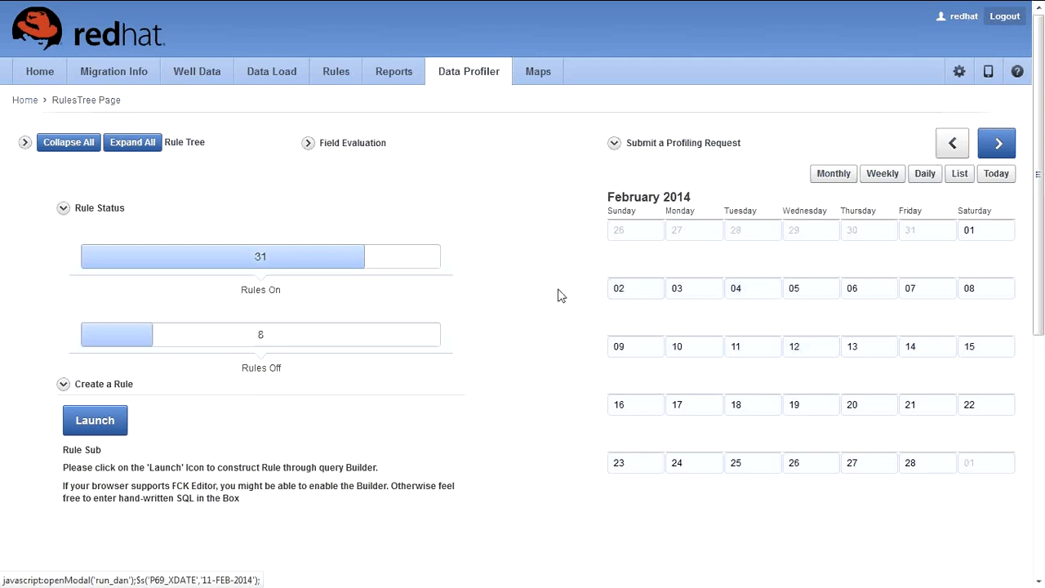
Step: Expand the PPDM rule tree's PRODUCTION, SEISMIC and WELL categories, then collapse it all
{"action": "left_click", "coordinate": [24, 143]}
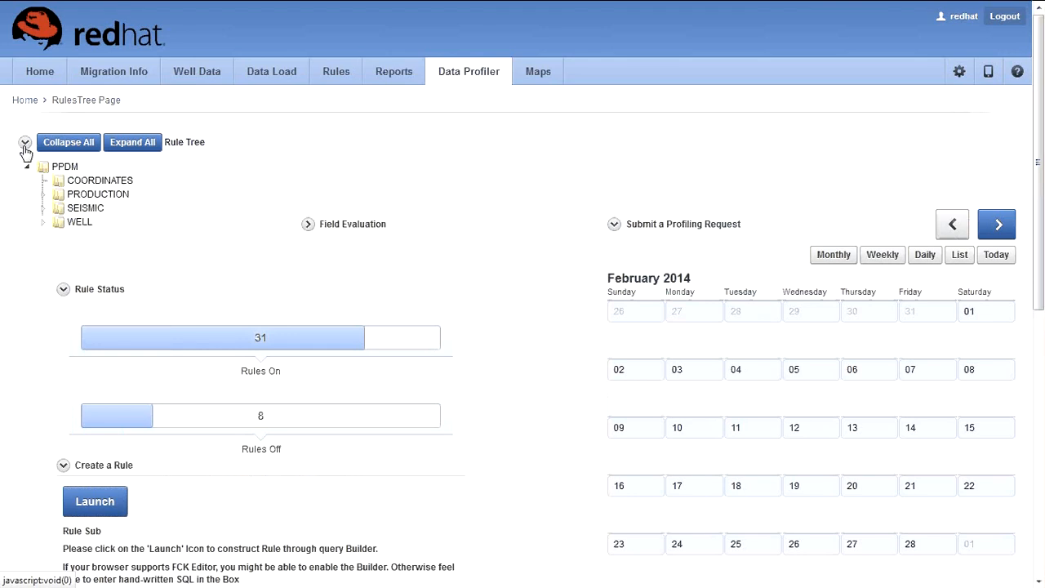
{"action": "left_click", "coordinate": [42, 196]}
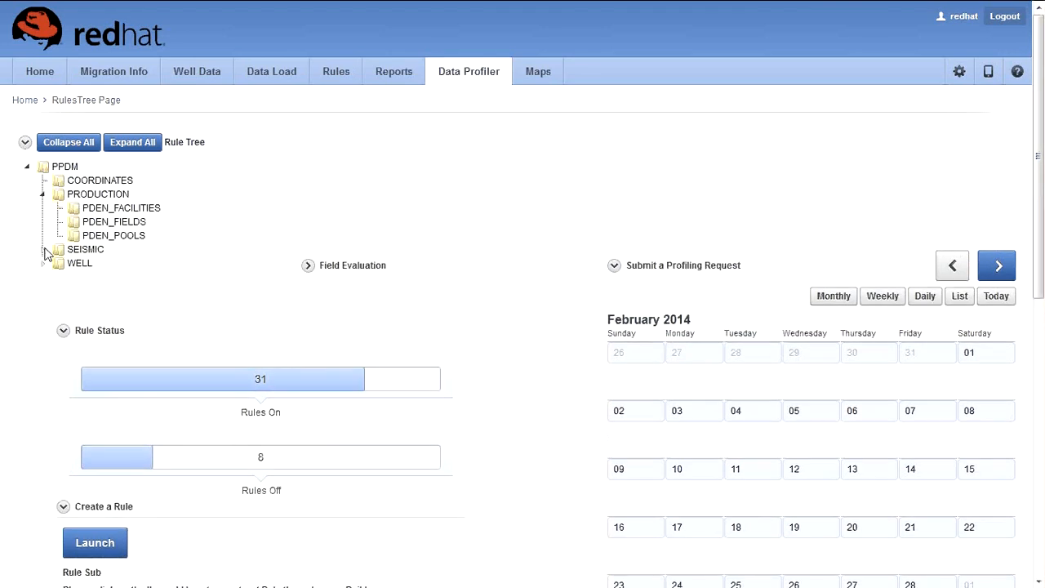
{"action": "left_click", "coordinate": [42, 250]}
{"action": "left_click", "coordinate": [43, 291]}
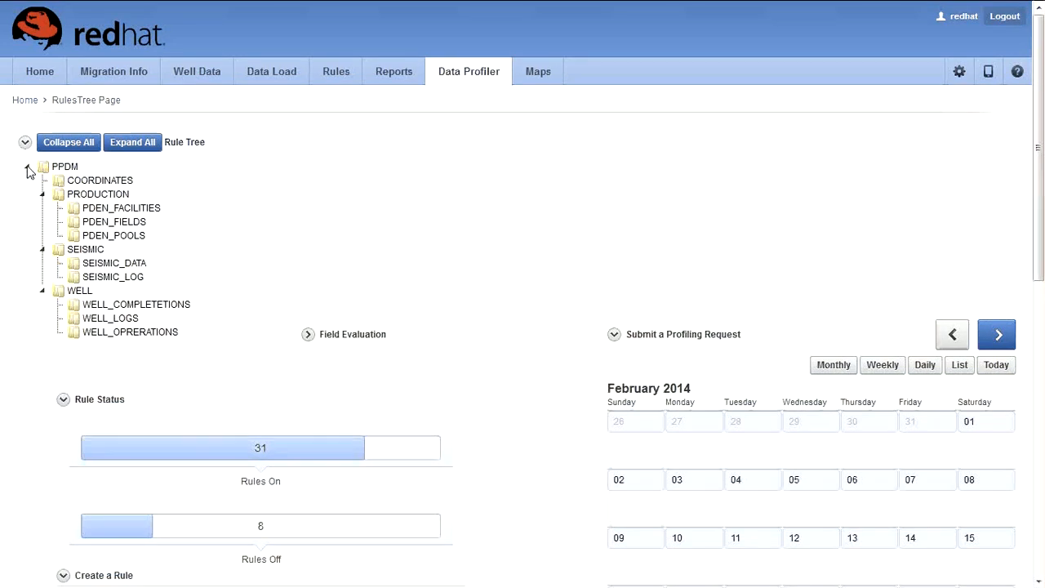
{"action": "left_click", "coordinate": [65, 142]}
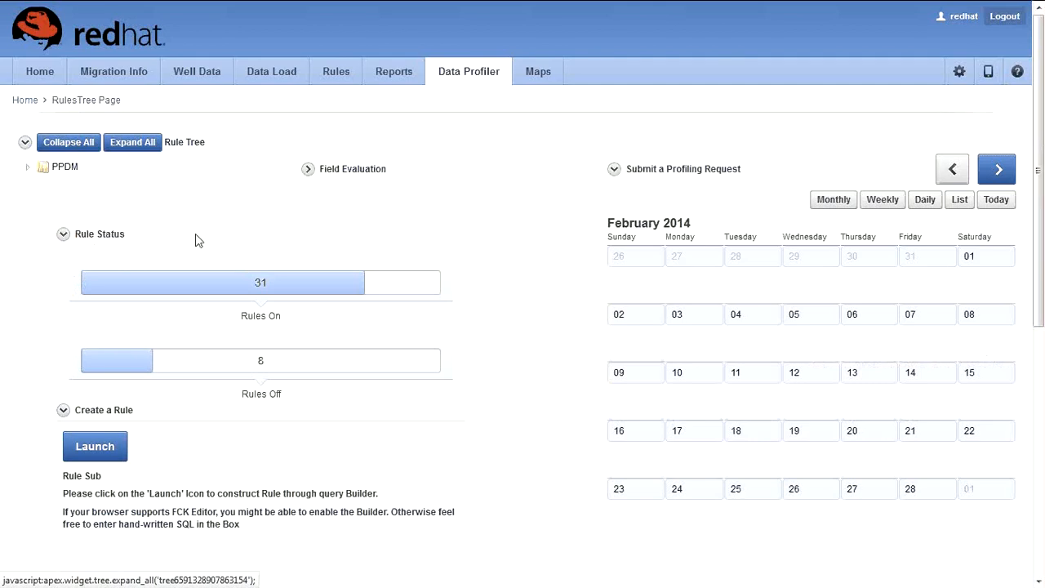
Step: Select the Rules On and Rules Off label text in the Rule Status section
{"action": "scroll", "coordinate": [570, 283], "scroll_direction": "down", "scroll_amount": 2}
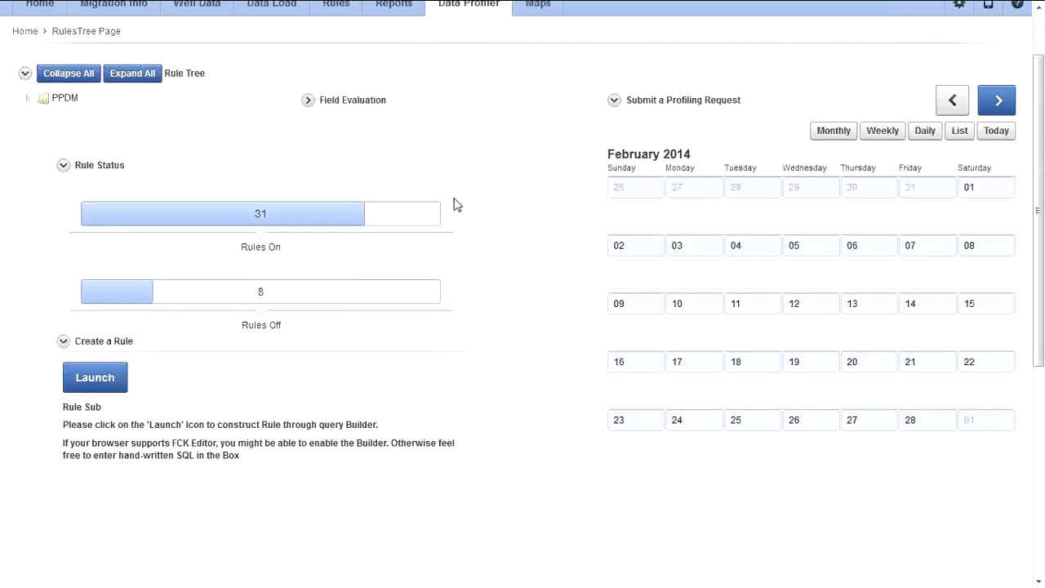
{"action": "scroll", "coordinate": [457, 205], "scroll_direction": "down", "scroll_amount": 1}
{"action": "left_click_drag", "start_coordinate": [242, 235], "coordinate": [275, 211]}
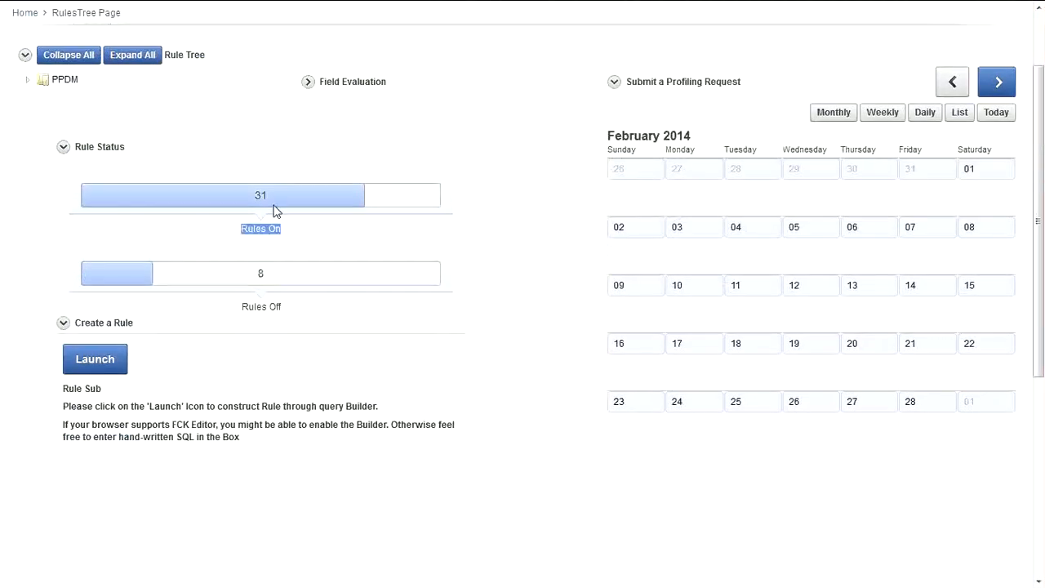
{"action": "left_click", "coordinate": [260, 317]}
{"action": "left_click_drag", "start_coordinate": [283, 308], "coordinate": [232, 313]}
{"action": "left_click", "coordinate": [501, 229]}
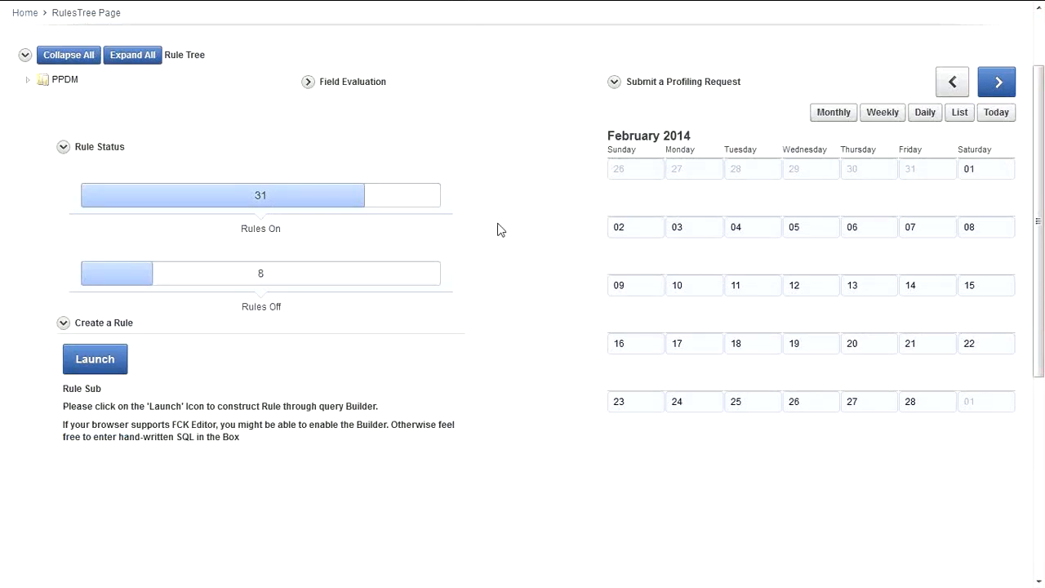
Step: Collapse the Create a Rule, Rule Status and Rule Tree sections
{"action": "left_click", "coordinate": [63, 322]}
{"action": "left_click", "coordinate": [63, 146]}
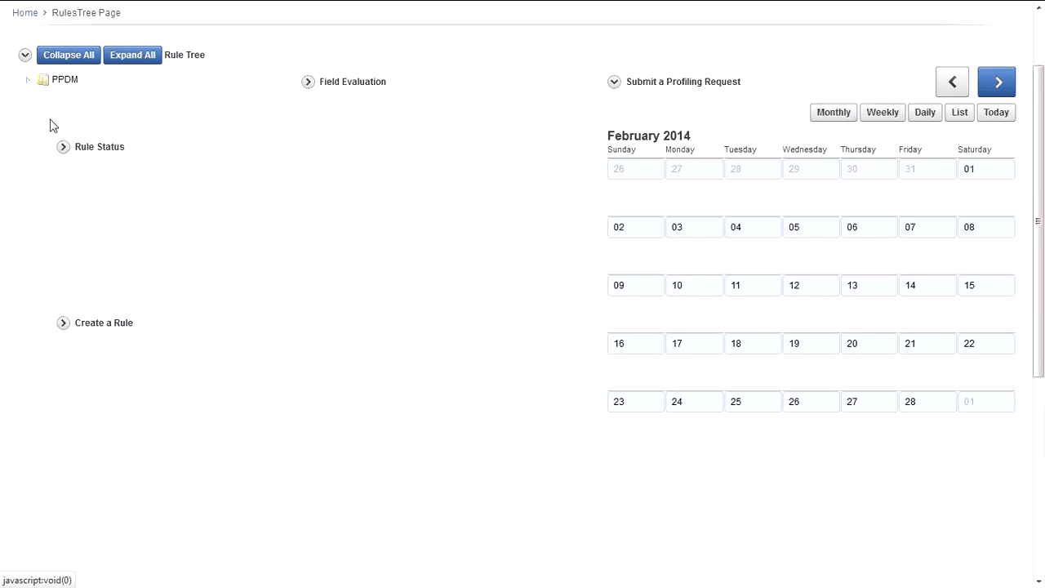
{"action": "left_click", "coordinate": [26, 54]}
{"action": "scroll", "coordinate": [162, 142], "scroll_direction": "up", "scroll_amount": 1}
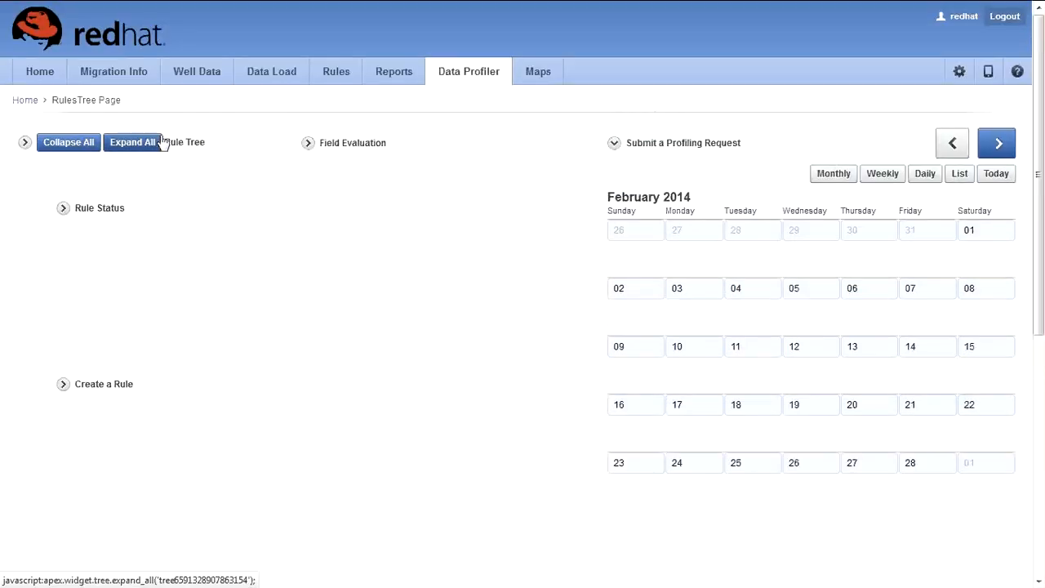
Step: Launch the Create a Rule form and enter Rule ID 123 with description DEATLE
{"action": "left_click", "coordinate": [63, 384]}
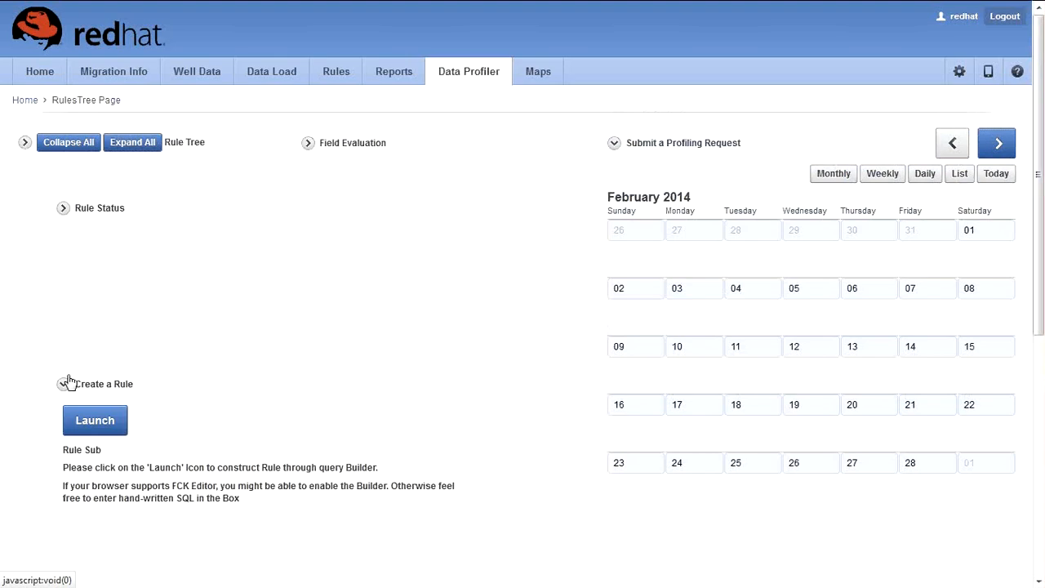
{"action": "left_click", "coordinate": [95, 420]}
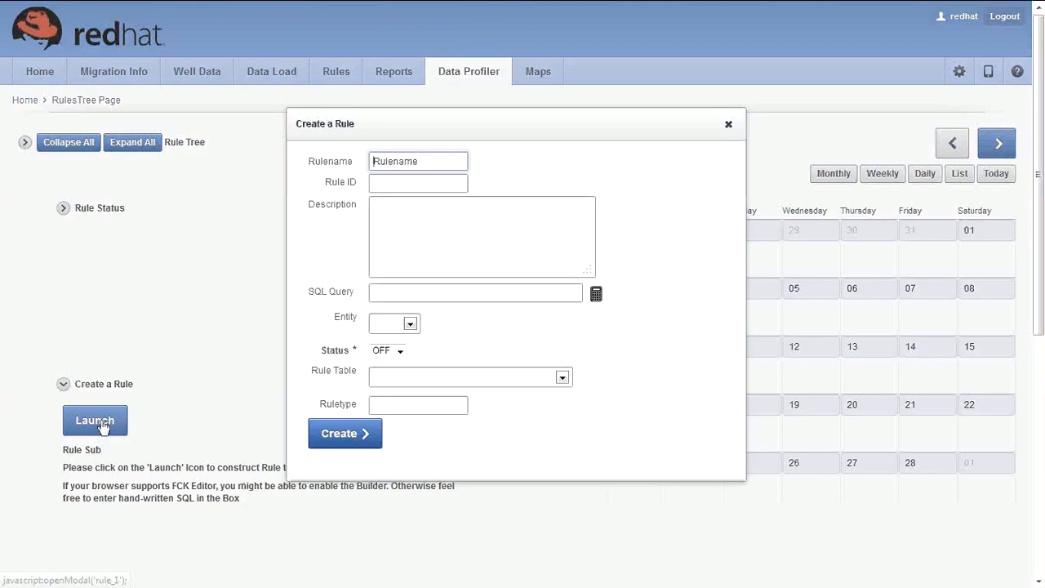
{"action": "left_click", "coordinate": [388, 183]}
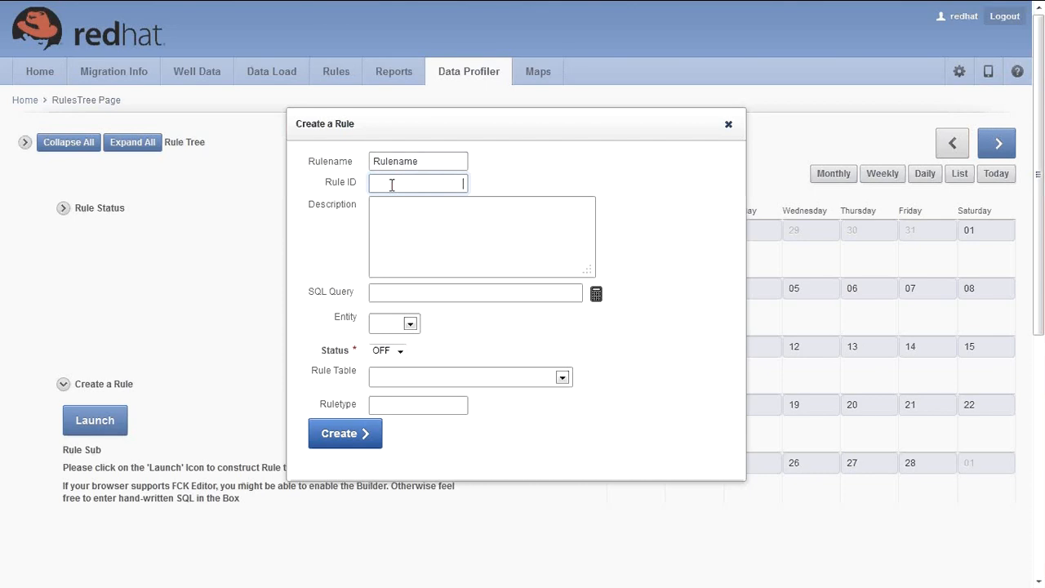
{"action": "type", "text": "123"}
{"action": "left_click", "coordinate": [402, 237]}
{"action": "type", "text": "DEA"}
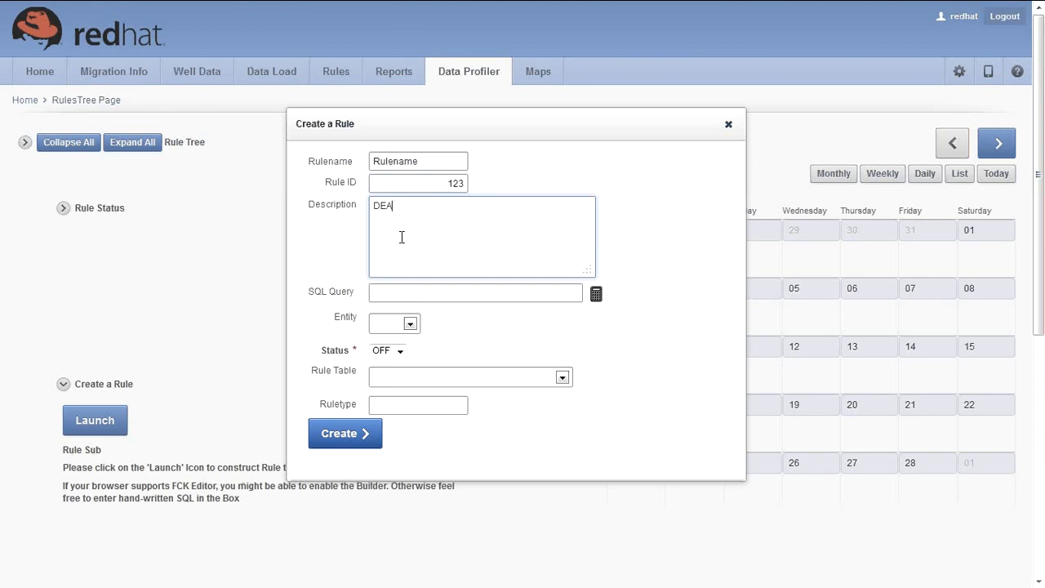
{"action": "type", "text": "TLE"}
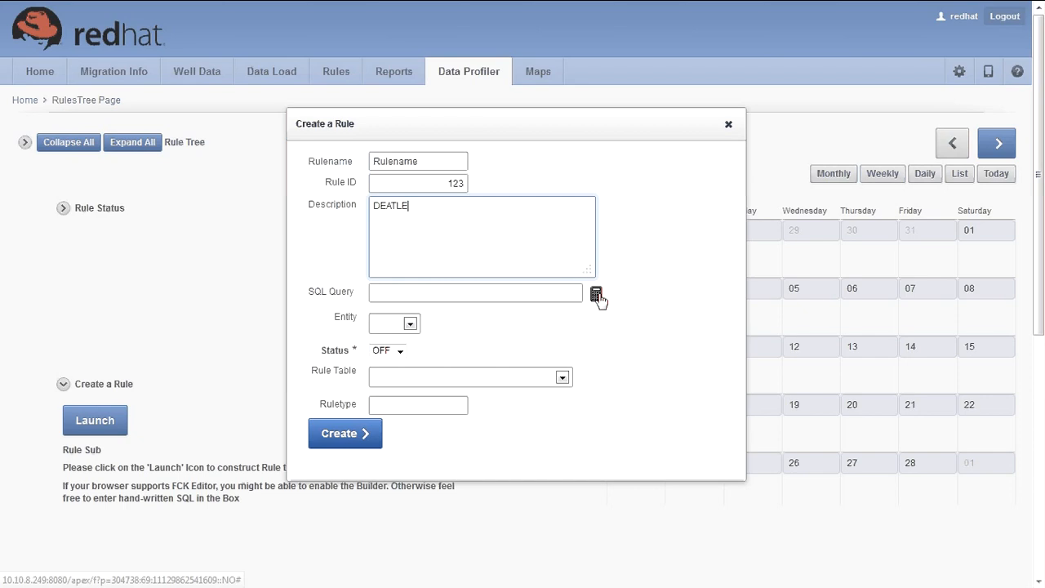
Step: Set entity WELL, status ON, table SRC_ENTITLEMENT, type ASD, query 'select * from dual;', and create the rule
{"action": "left_click", "coordinate": [404, 331]}
{"action": "left_click", "coordinate": [403, 345]}
{"action": "left_click", "coordinate": [401, 350]}
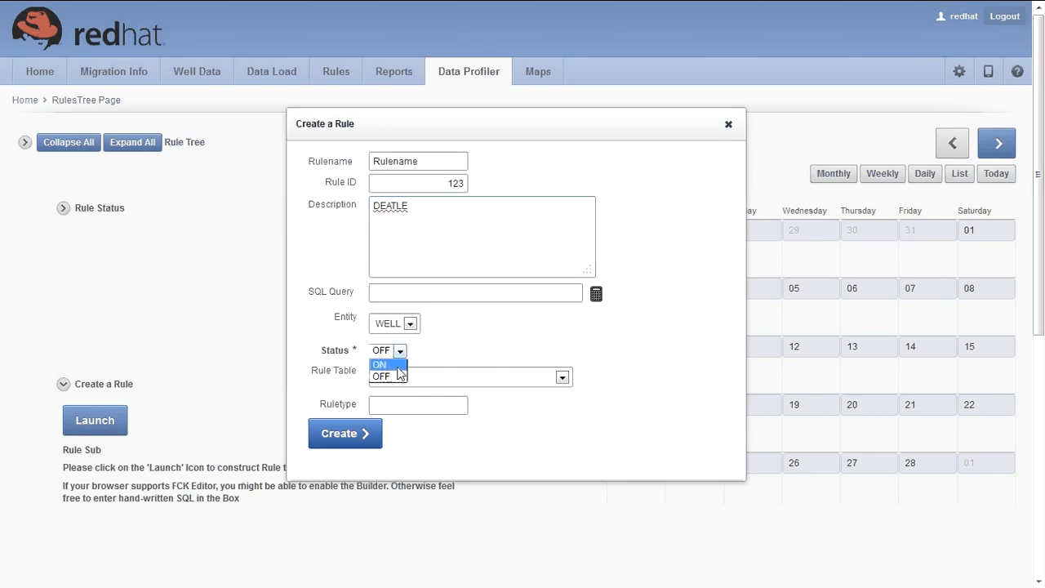
{"action": "left_click", "coordinate": [401, 377]}
{"action": "left_click", "coordinate": [416, 358]}
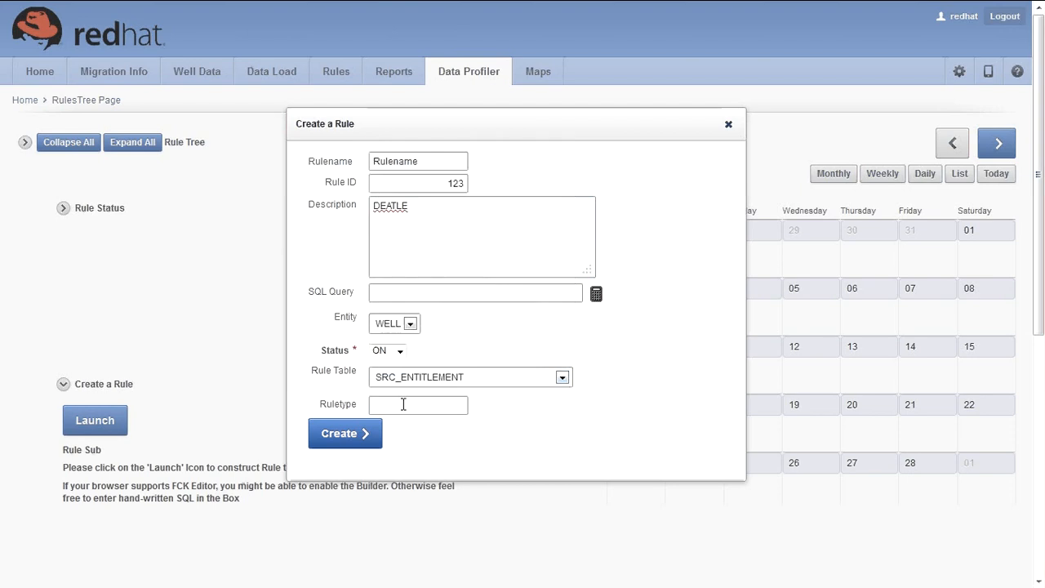
{"action": "left_click", "coordinate": [403, 404]}
{"action": "type", "text": "ASD"}
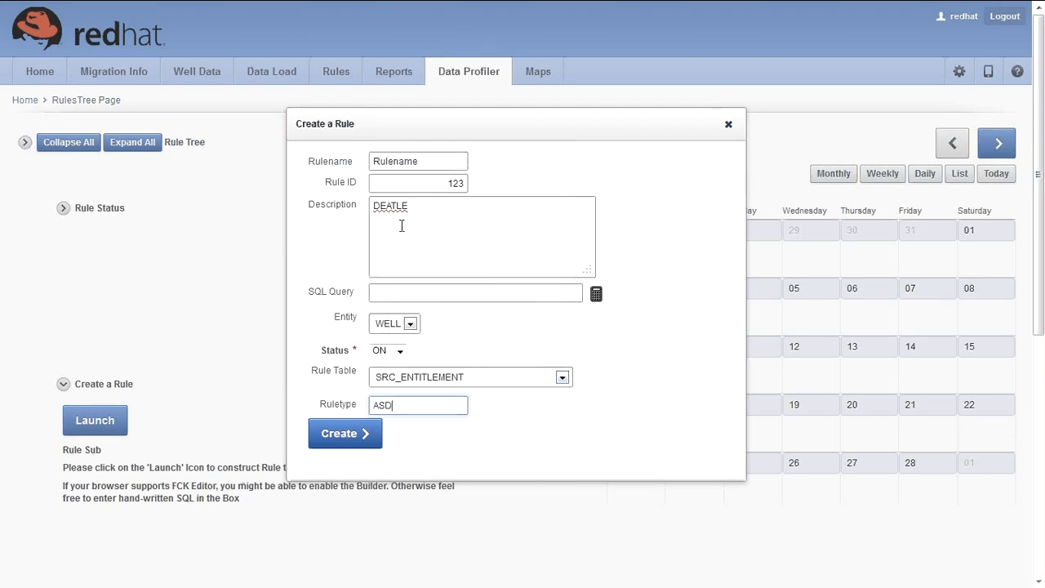
{"action": "left_click", "coordinate": [398, 291]}
{"action": "type", "text": "s"}
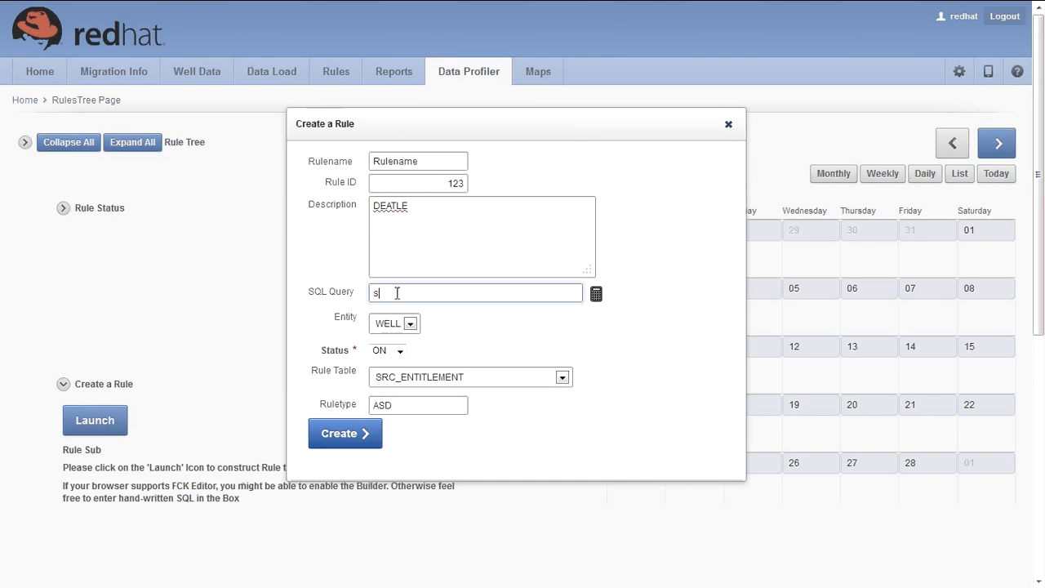
{"action": "type", "text": "elect * from dual;"}
{"action": "left_click", "coordinate": [367, 441]}
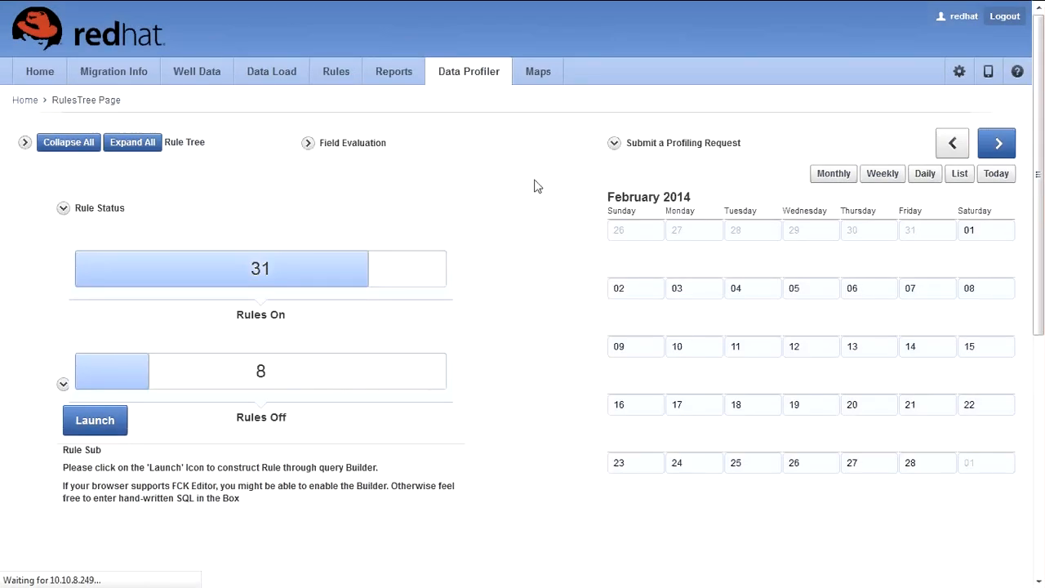
{"action": "scroll", "coordinate": [537, 186], "scroll_direction": "down", "scroll_amount": 2}
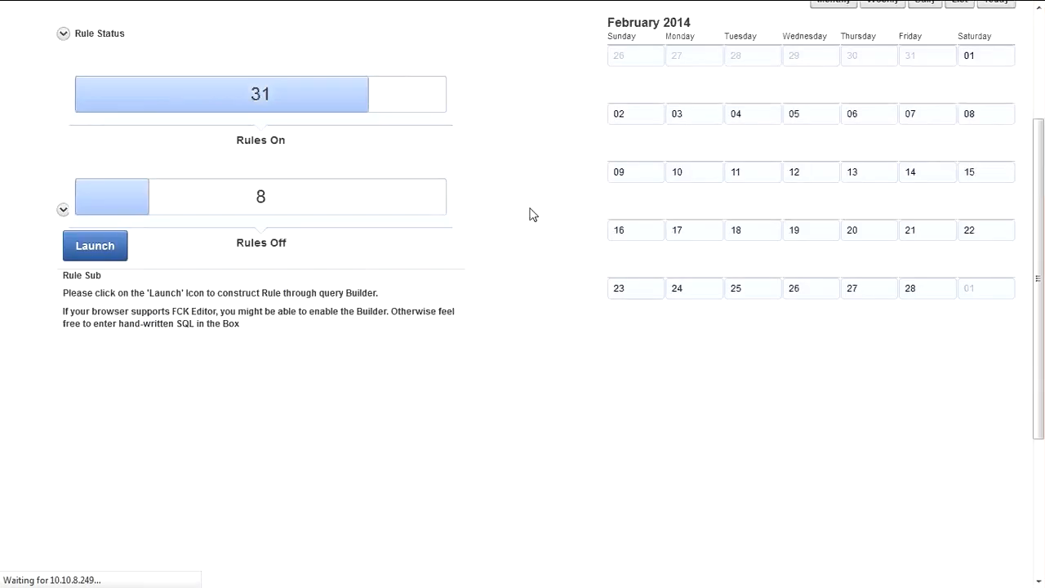
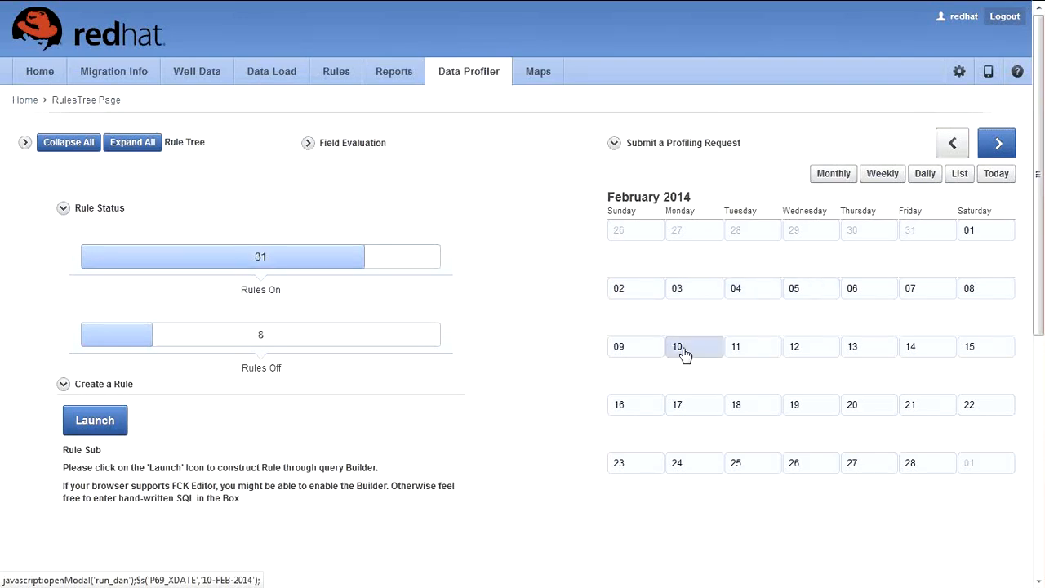
Step: Under Field Evaluation, search 'PLU' and inspect the PLUGBACK_SOURCE field
{"action": "left_click", "coordinate": [317, 146]}
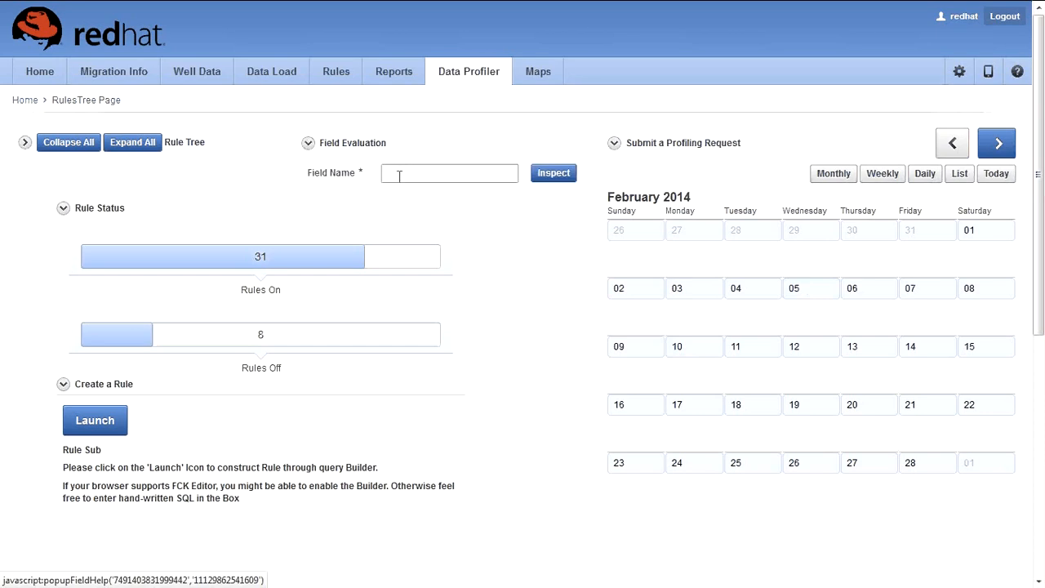
{"action": "left_click", "coordinate": [414, 176]}
{"action": "type", "text": "PLU_AGE_ERROR_PLUS"}
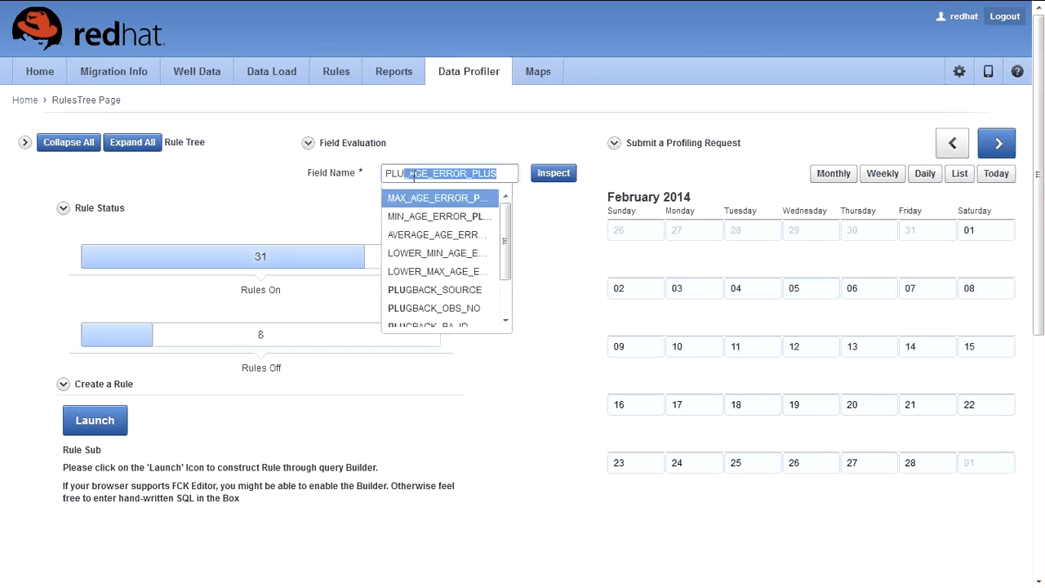
{"action": "left_click", "coordinate": [457, 291]}
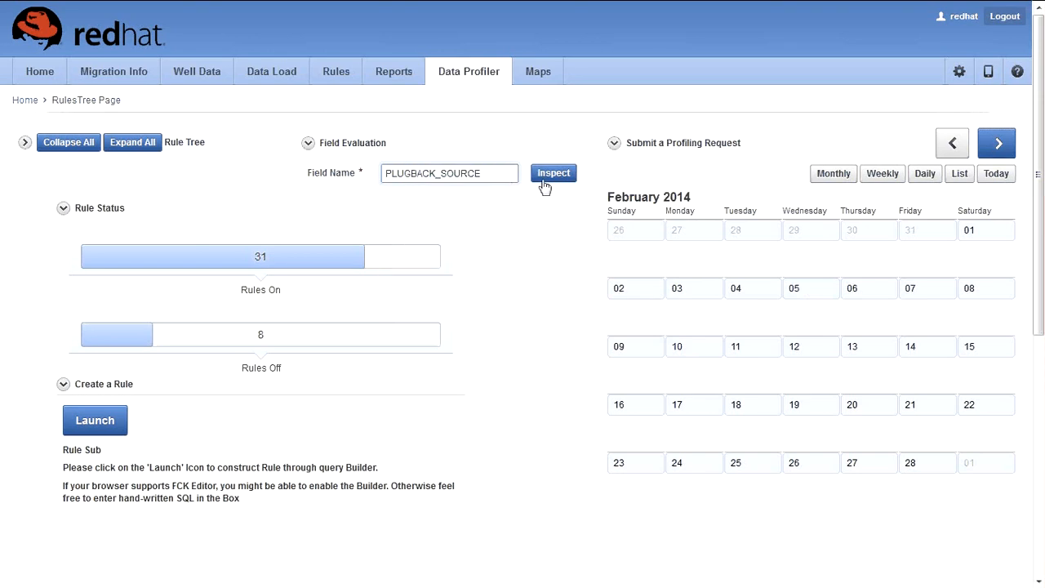
{"action": "left_click", "coordinate": [549, 176]}
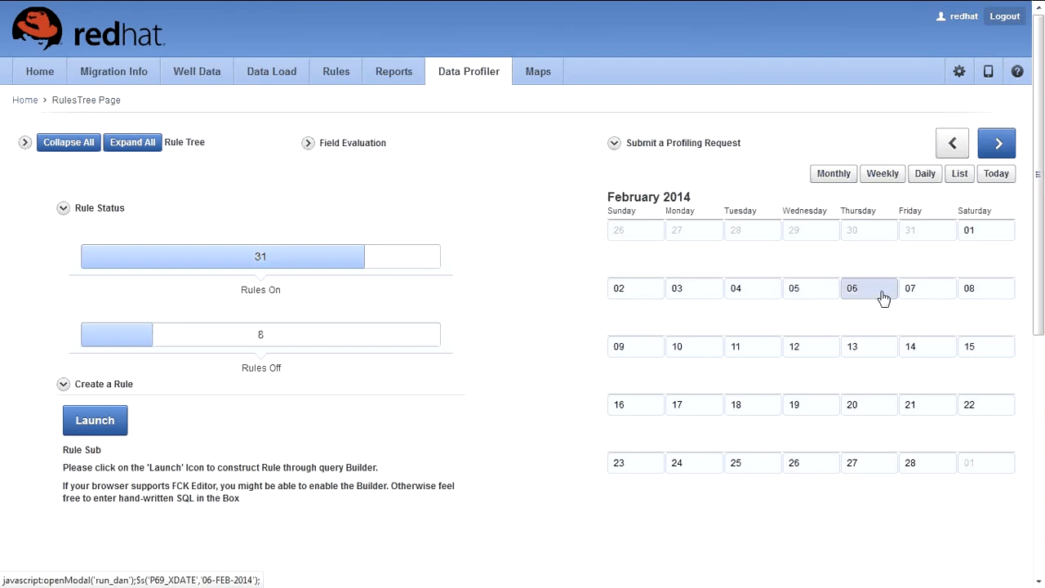
Step: Submit a 06-FEB-2014 profiling run named Maximum with description Chevron Australia
{"action": "left_click", "coordinate": [856, 290]}
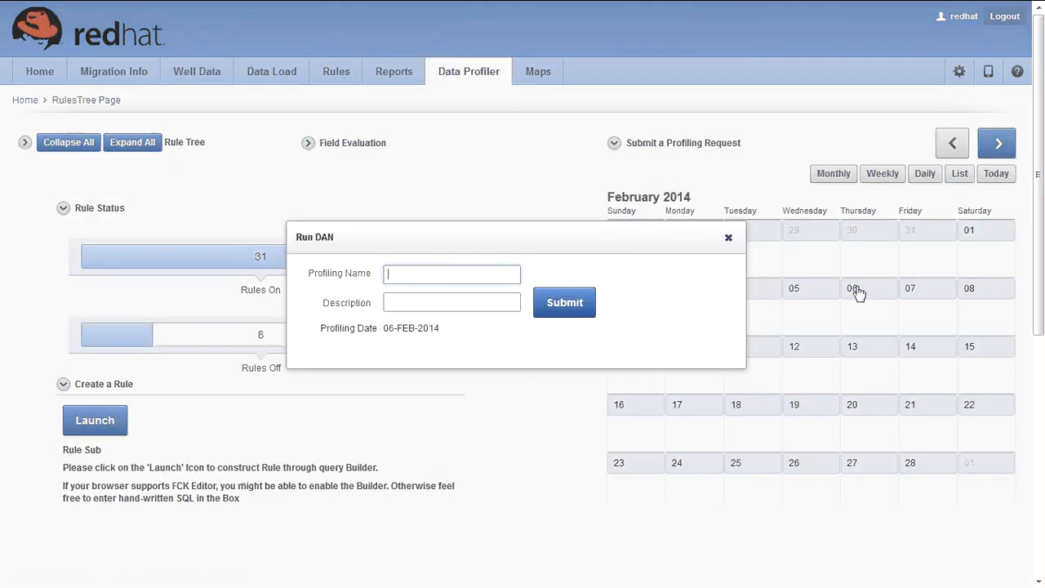
{"action": "type", "text": "Maximum"}
{"action": "left_click", "coordinate": [431, 301]}
{"action": "left_click", "coordinate": [430, 304]}
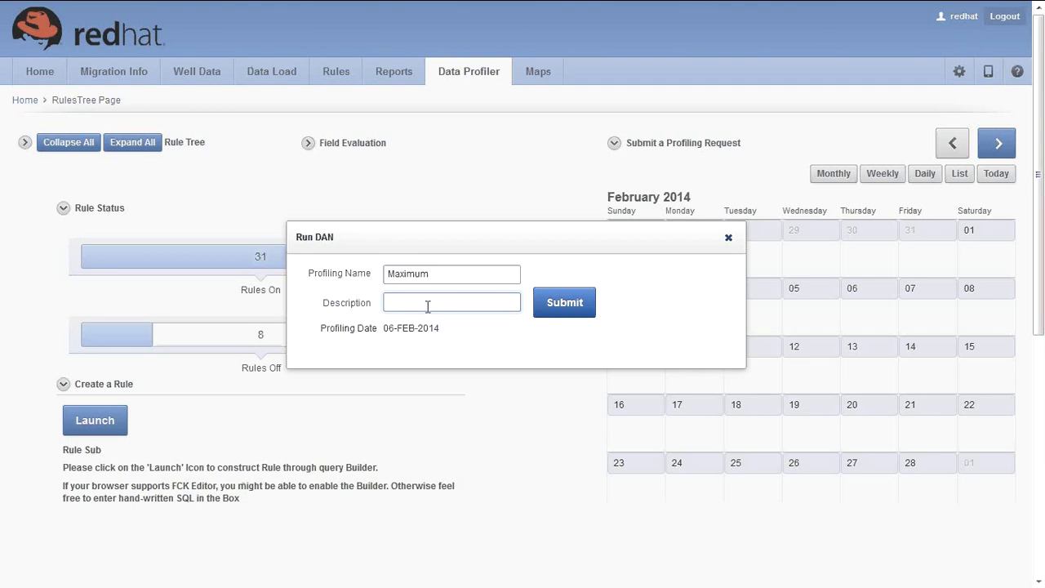
{"action": "type", "text": "Ch"}
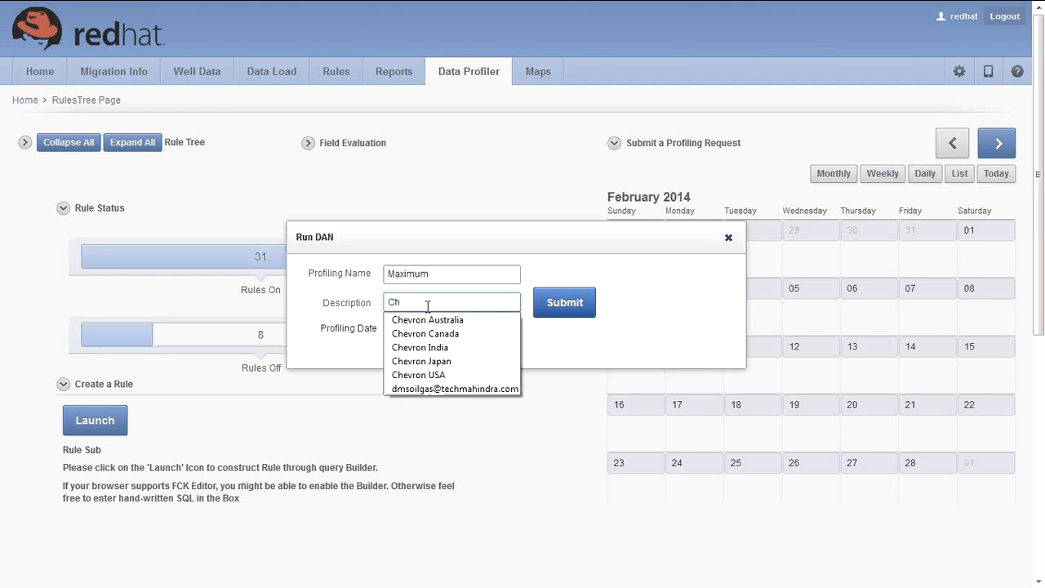
{"action": "left_click", "coordinate": [432, 323]}
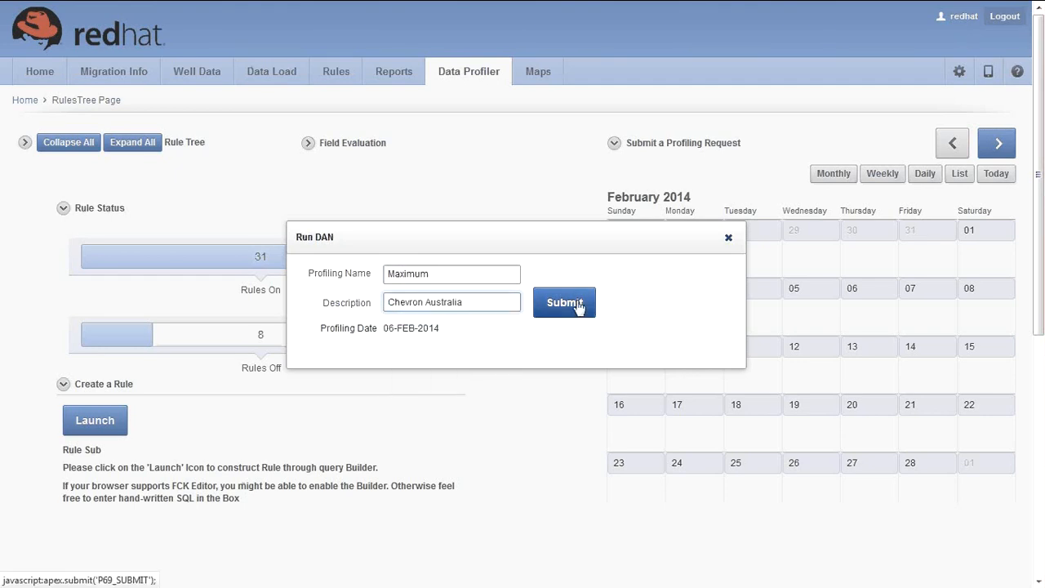
{"action": "left_click", "coordinate": [579, 307]}
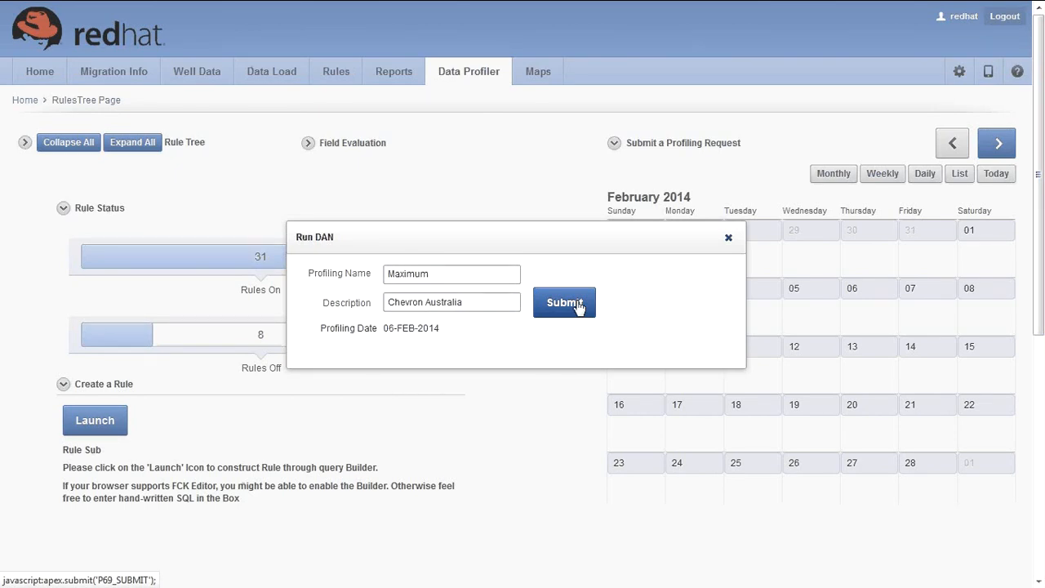
{"action": "left_click", "coordinate": [563, 303]}
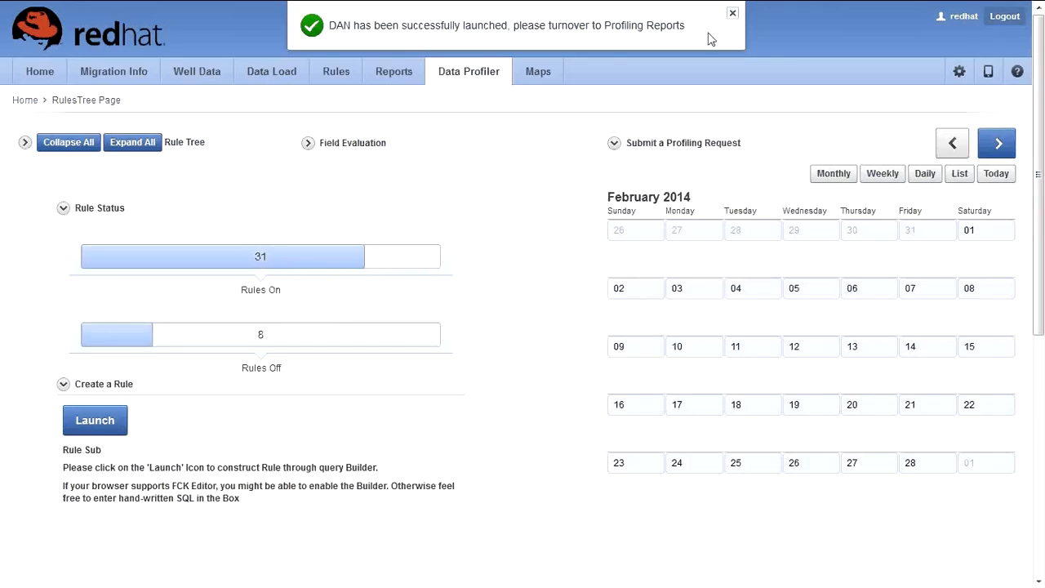
{"action": "left_click", "coordinate": [733, 16]}
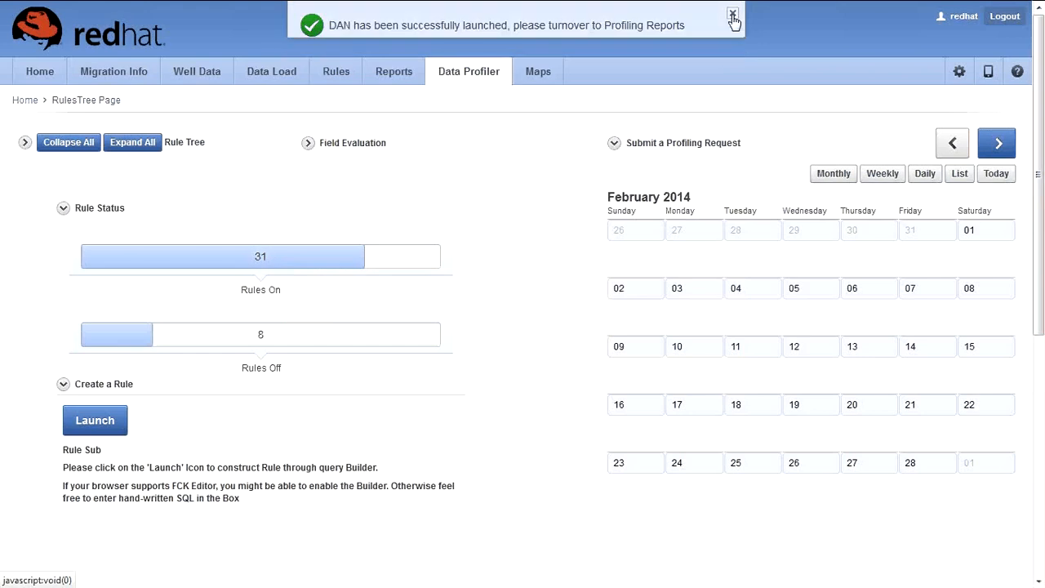
Step: Page the profiling calendar back to November 2013
{"action": "left_click", "coordinate": [998, 146]}
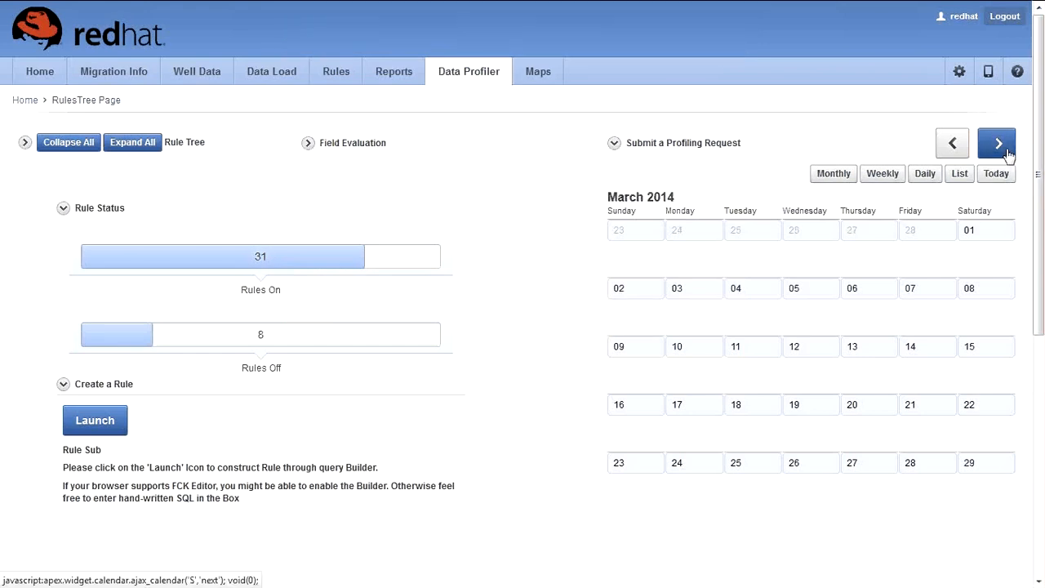
{"action": "double_click", "coordinate": [954, 152]}
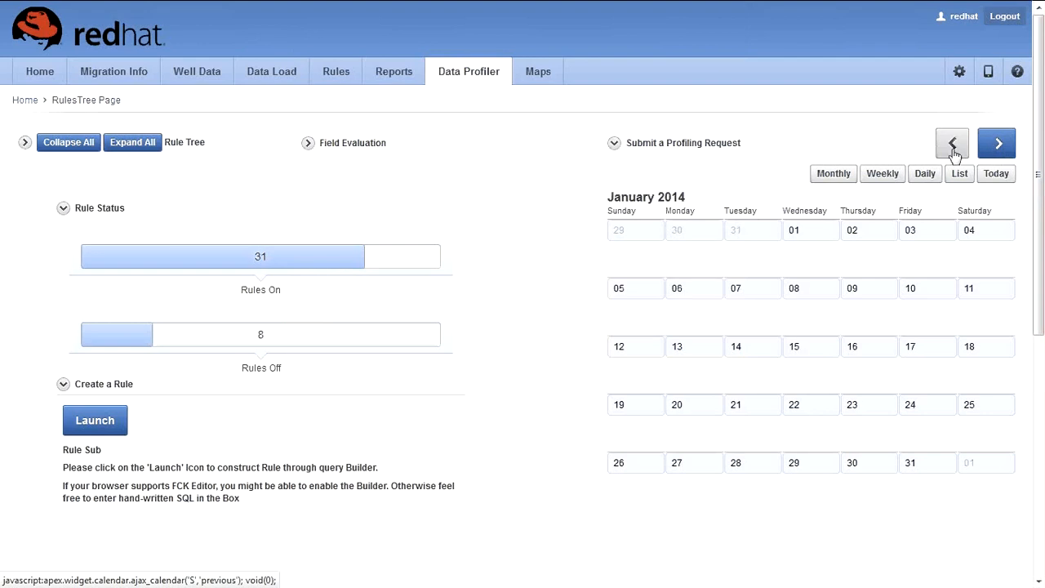
{"action": "left_click", "coordinate": [954, 151]}
{"action": "left_click", "coordinate": [954, 152]}
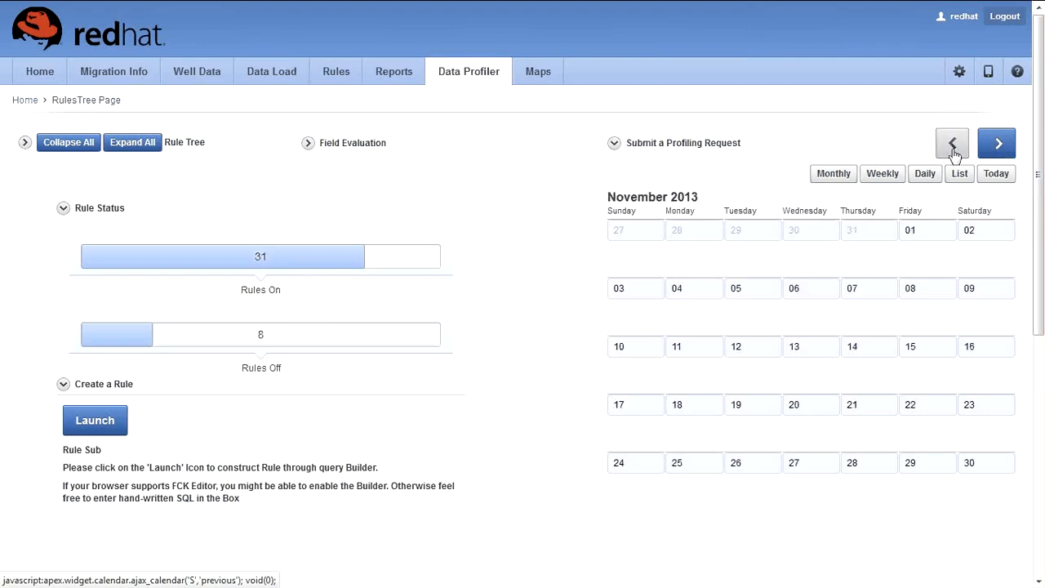
{"action": "scroll", "coordinate": [959, 241], "scroll_direction": "down", "scroll_amount": 3}
{"action": "scroll", "coordinate": [958, 241], "scroll_direction": "up", "scroll_amount": 3}
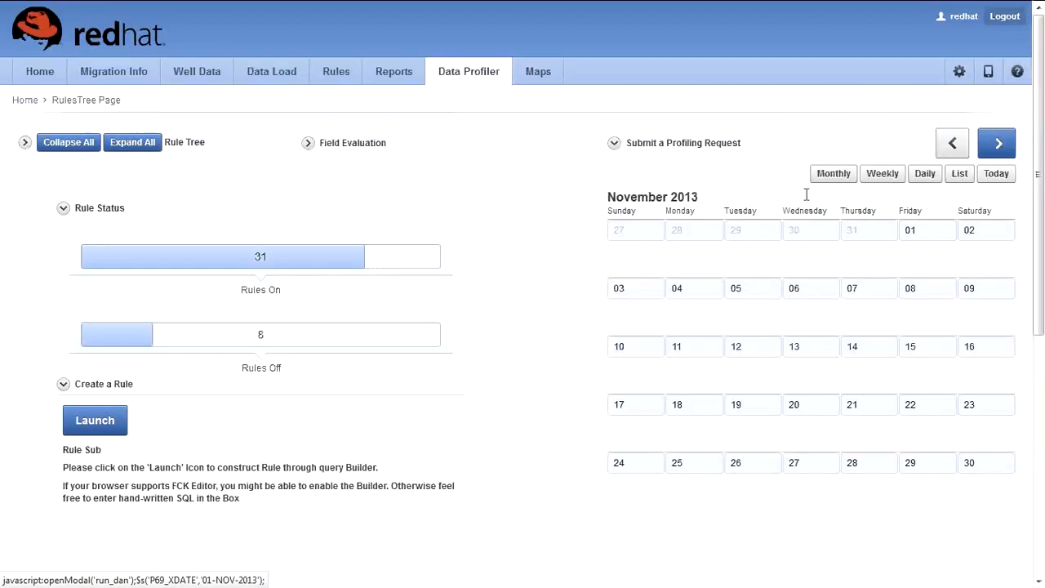
{"action": "left_click", "coordinate": [551, 77]}
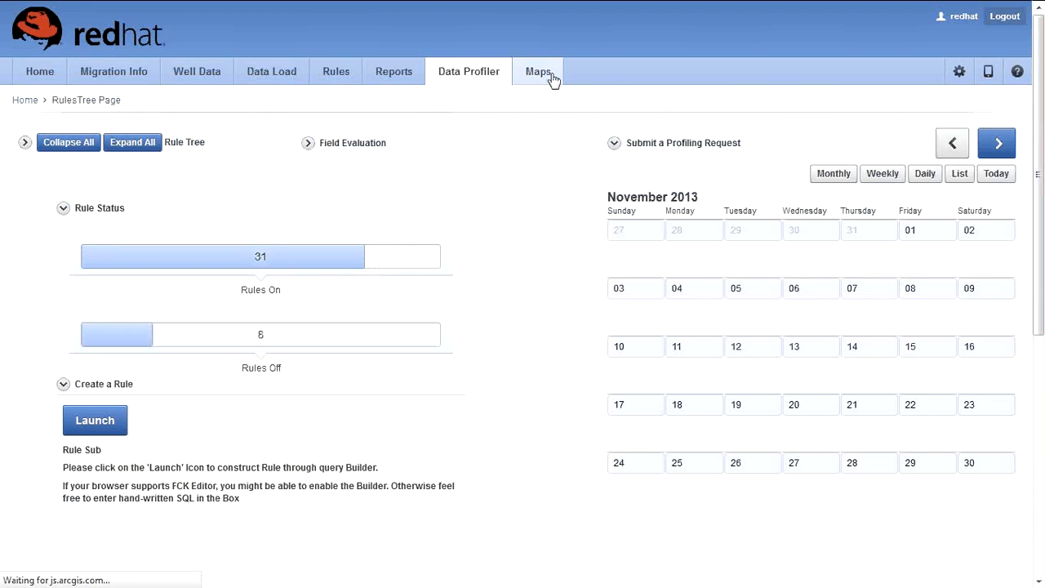
Step: Zoom out the well map and jump to Hyderābād, Andhra Pradesh, India by searching 'hyder'
{"action": "key", "text": "Return"}
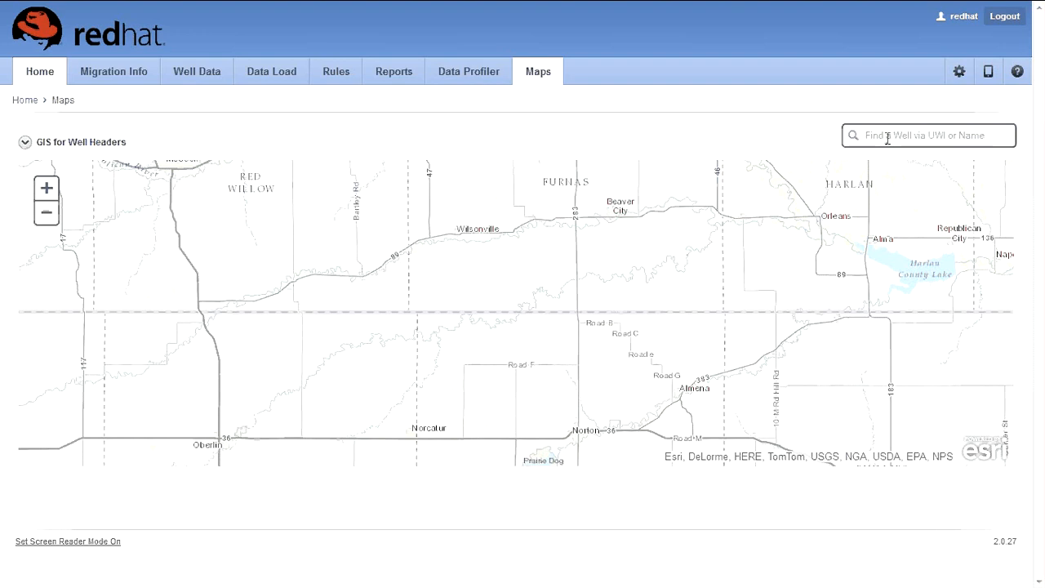
{"action": "scroll", "coordinate": [731, 300], "scroll_direction": "down", "scroll_amount": 1}
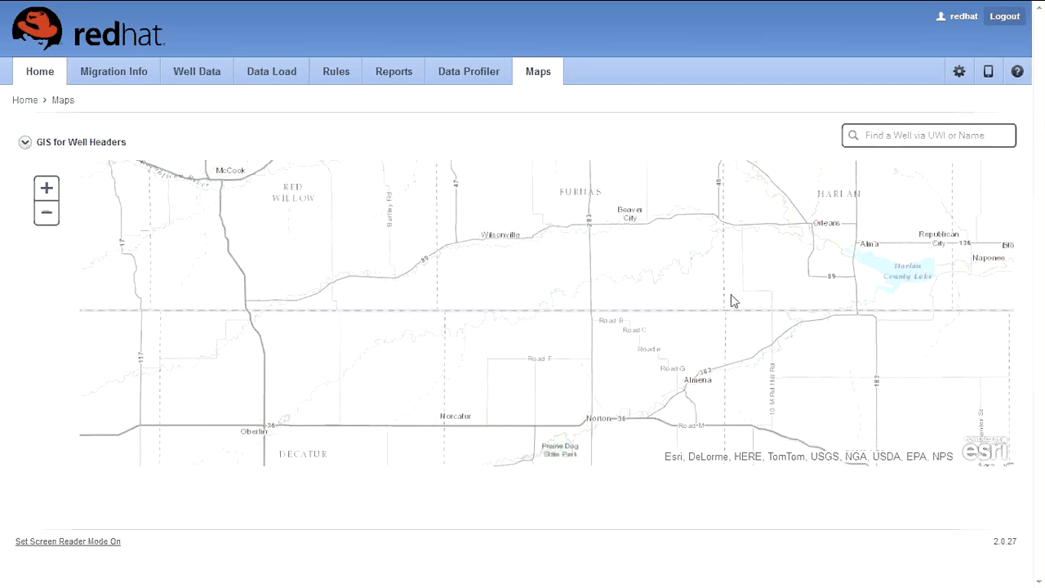
{"action": "scroll", "coordinate": [731, 295], "scroll_direction": "down", "scroll_amount": 2}
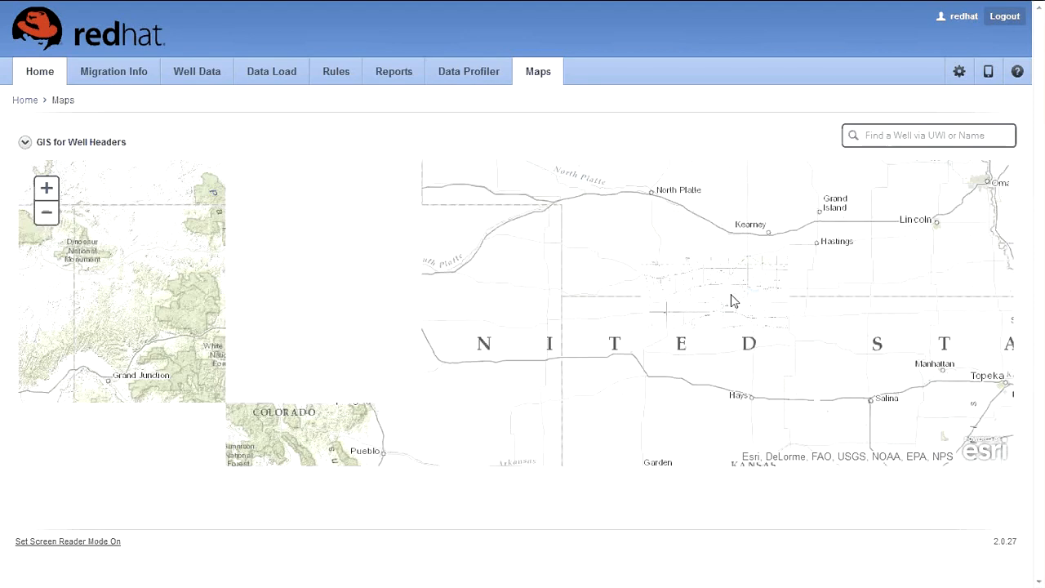
{"action": "scroll", "coordinate": [731, 294], "scroll_direction": "down", "scroll_amount": 2}
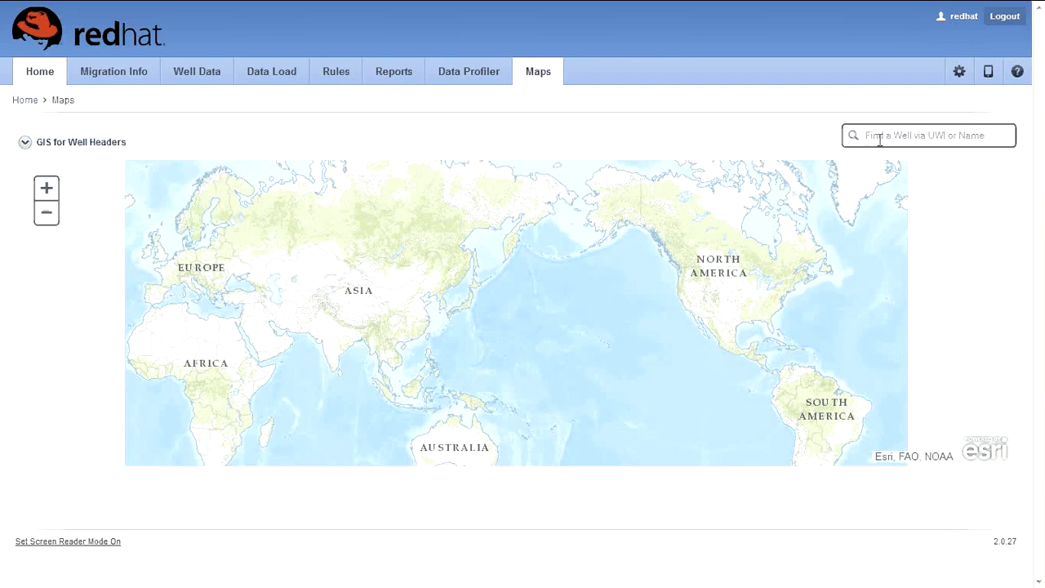
{"action": "type", "text": "hyder"}
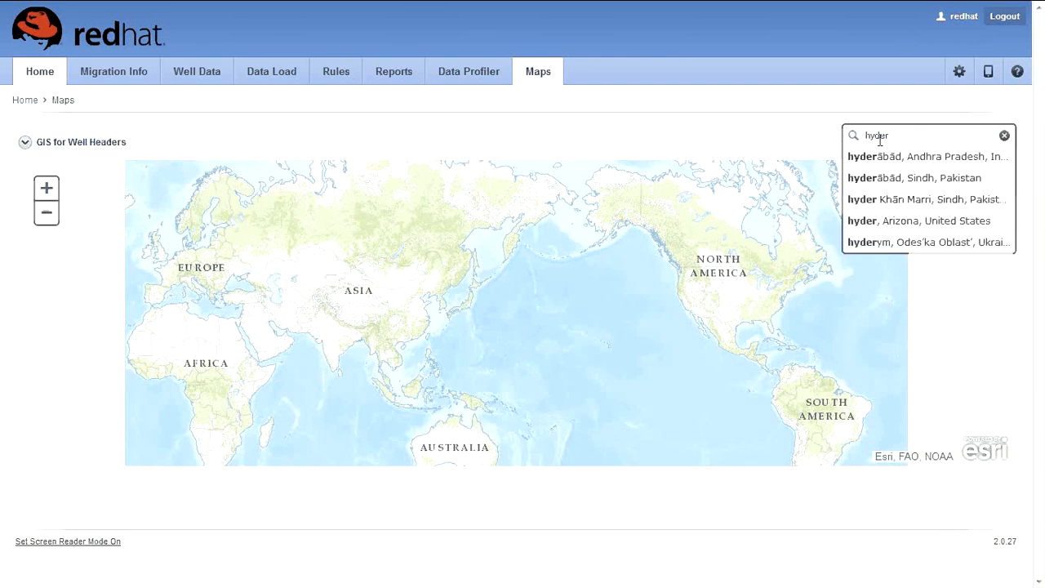
{"action": "left_click", "coordinate": [884, 156]}
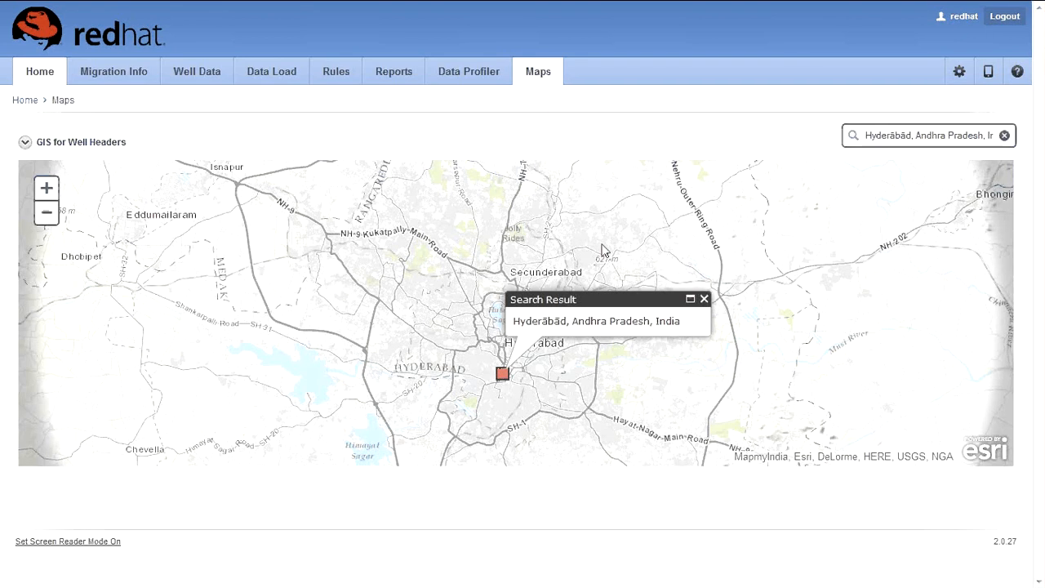
{"action": "left_click", "coordinate": [394, 71]}
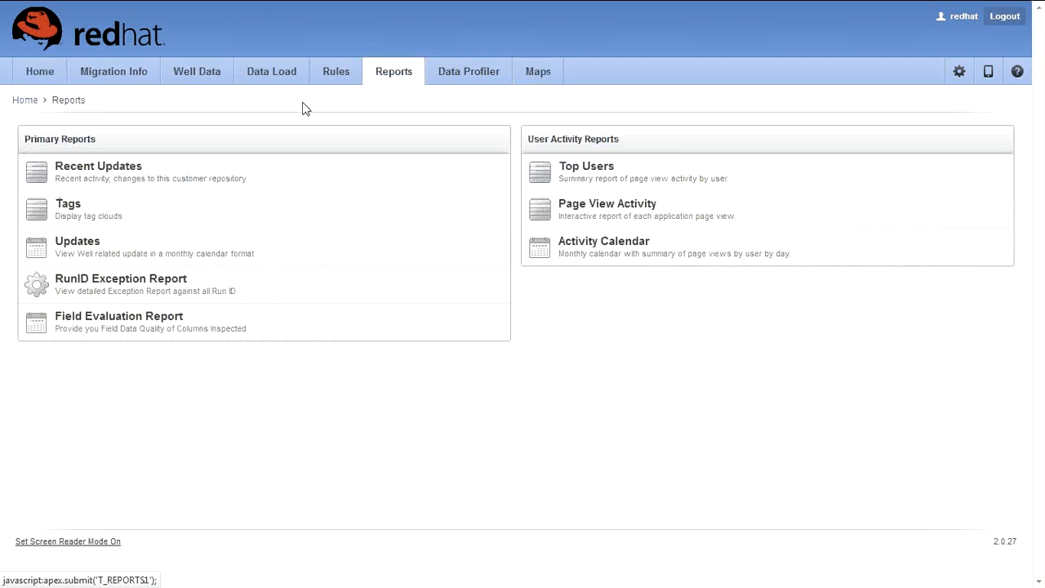
Step: Open the Field Evaluation Report and review its first and SRC_WELL_POROUS_INTERVAL rows
{"action": "left_click", "coordinate": [143, 327]}
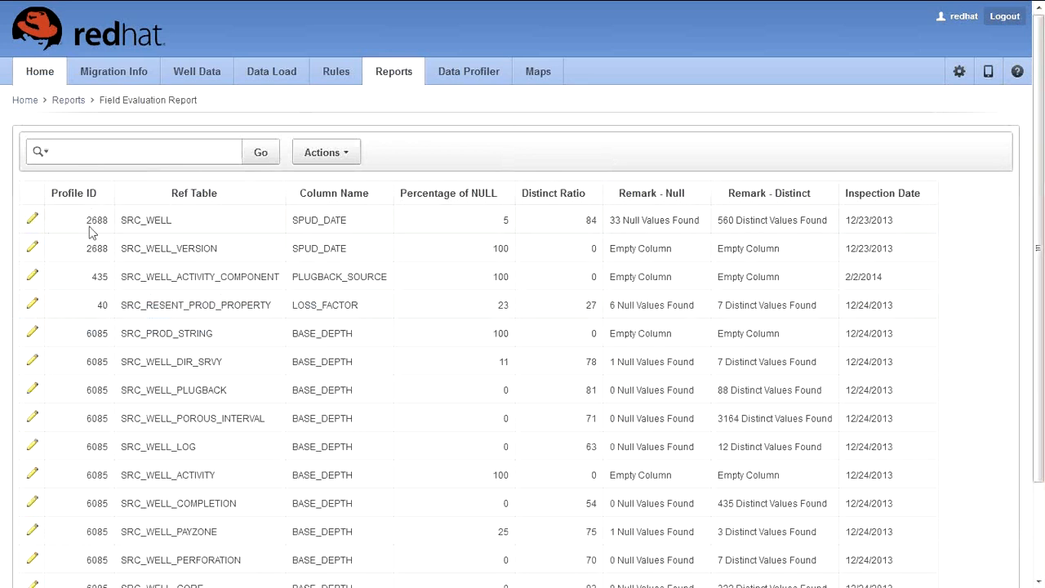
{"action": "left_click_drag", "start_coordinate": [90, 229], "coordinate": [901, 234]}
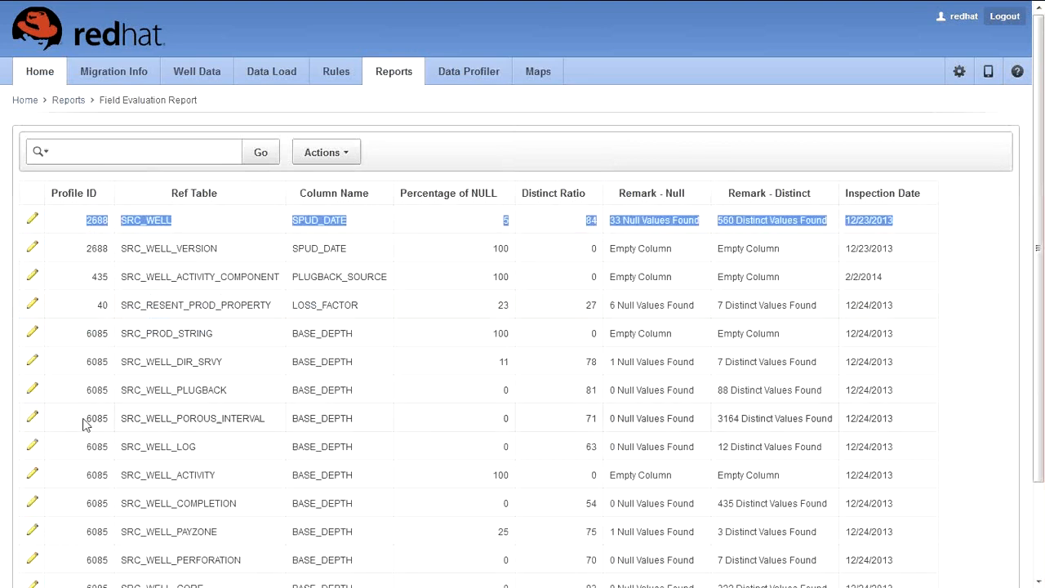
{"action": "left_click_drag", "start_coordinate": [85, 424], "coordinate": [925, 430]}
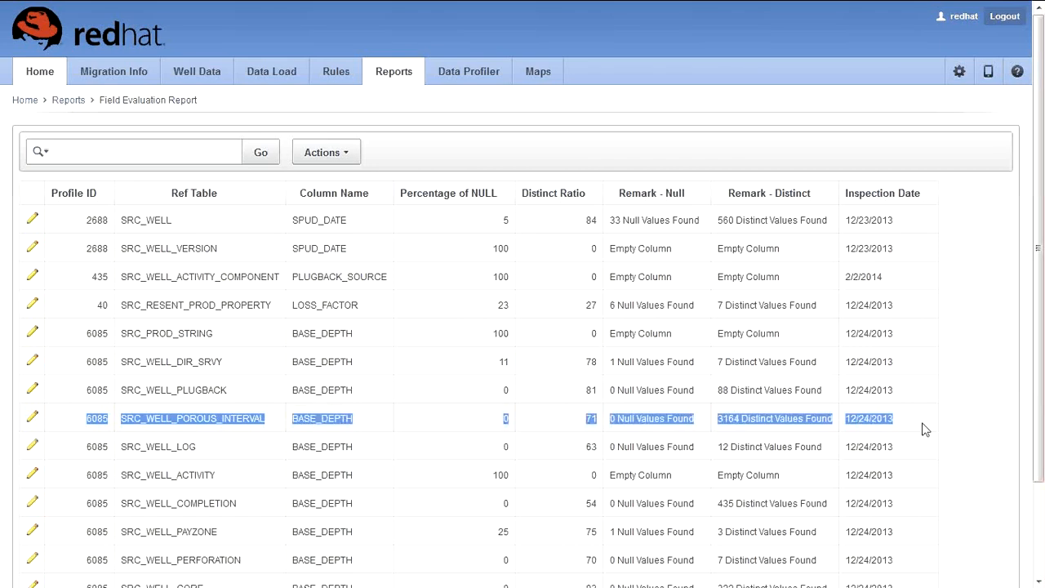
{"action": "left_click", "coordinate": [963, 366]}
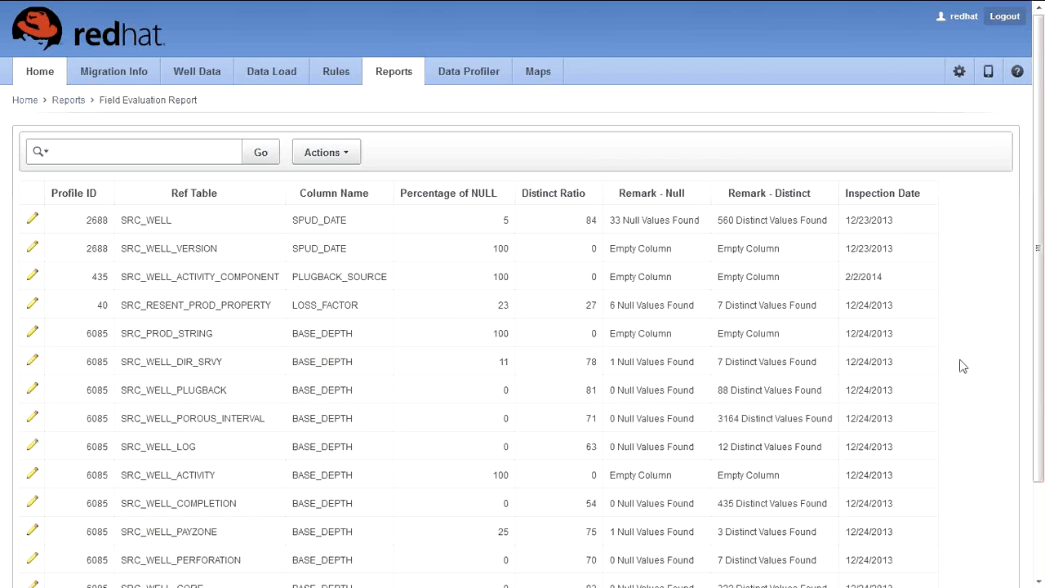
Step: Download the report as CSV, saving field_report.csv, and return to Reports
{"action": "left_click", "coordinate": [327, 153]}
{"action": "left_click", "coordinate": [322, 379]}
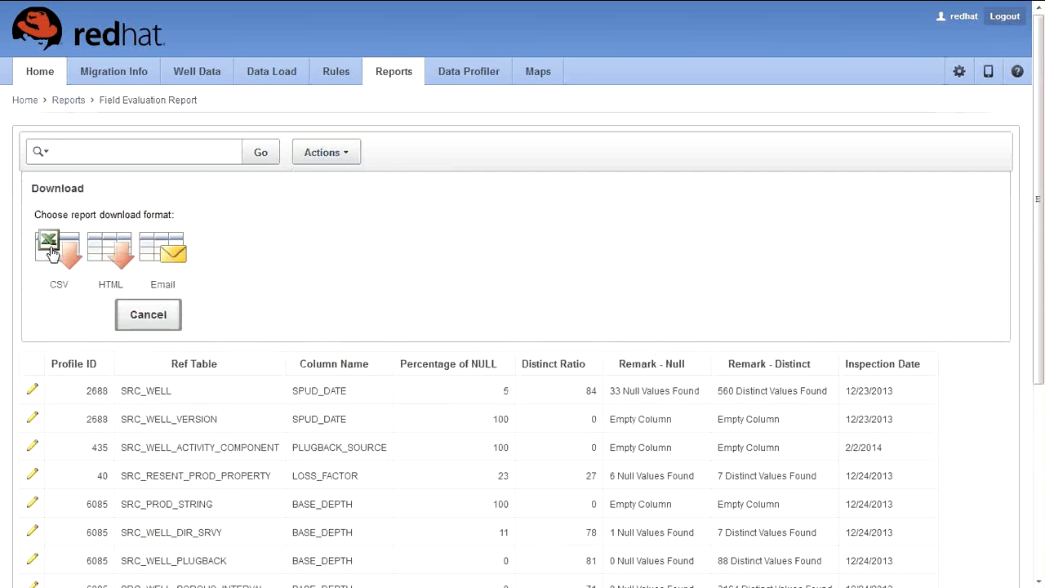
{"action": "left_click", "coordinate": [52, 254]}
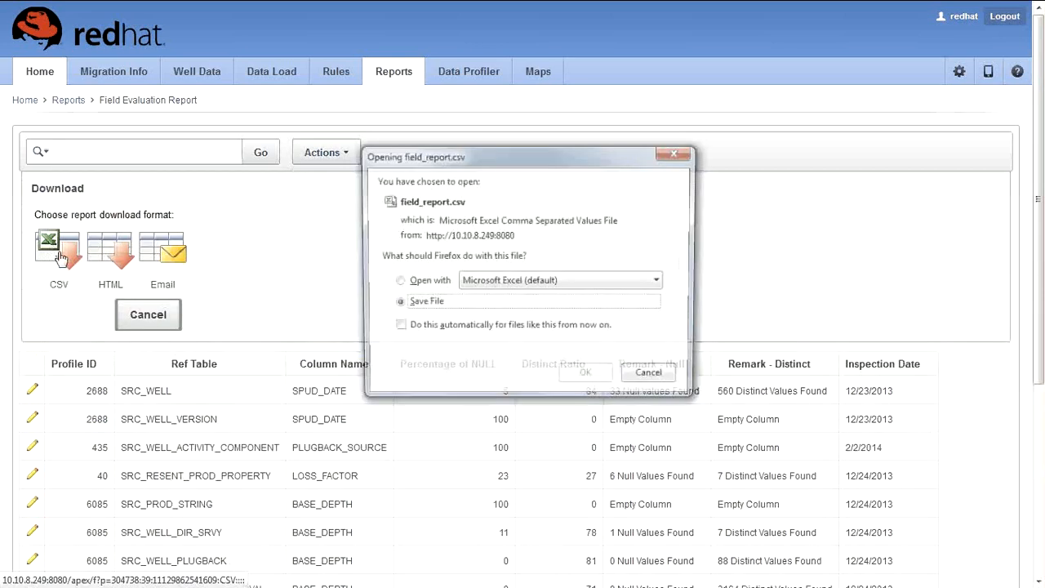
{"action": "left_click", "coordinate": [600, 379]}
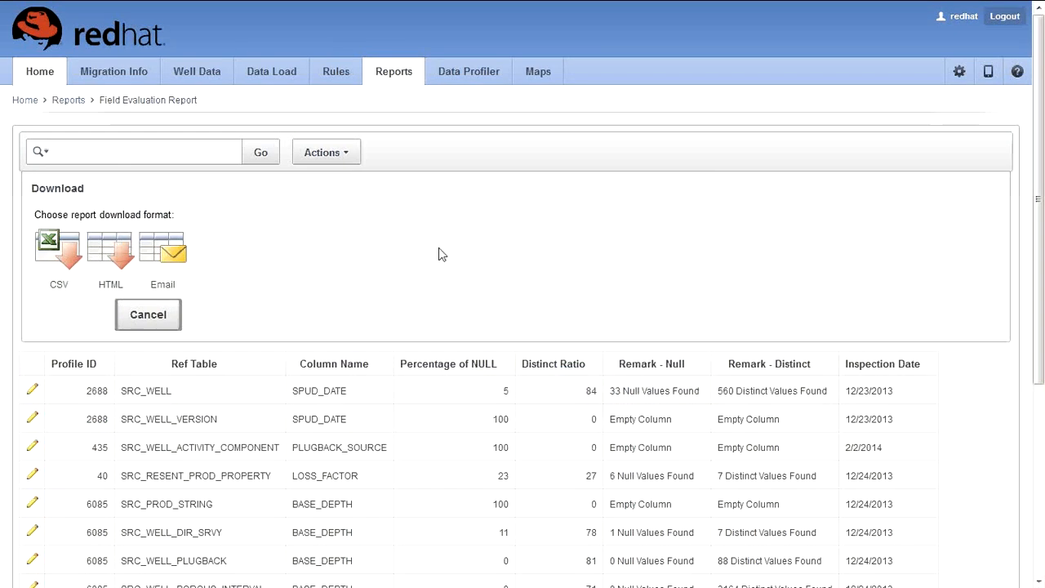
{"action": "left_click", "coordinate": [150, 315]}
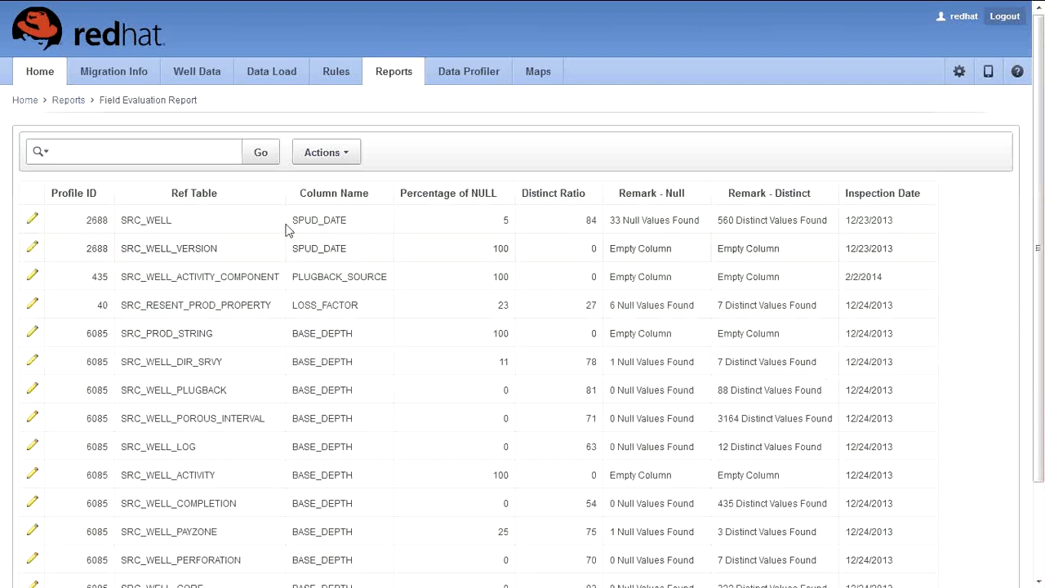
{"action": "left_click", "coordinate": [69, 100]}
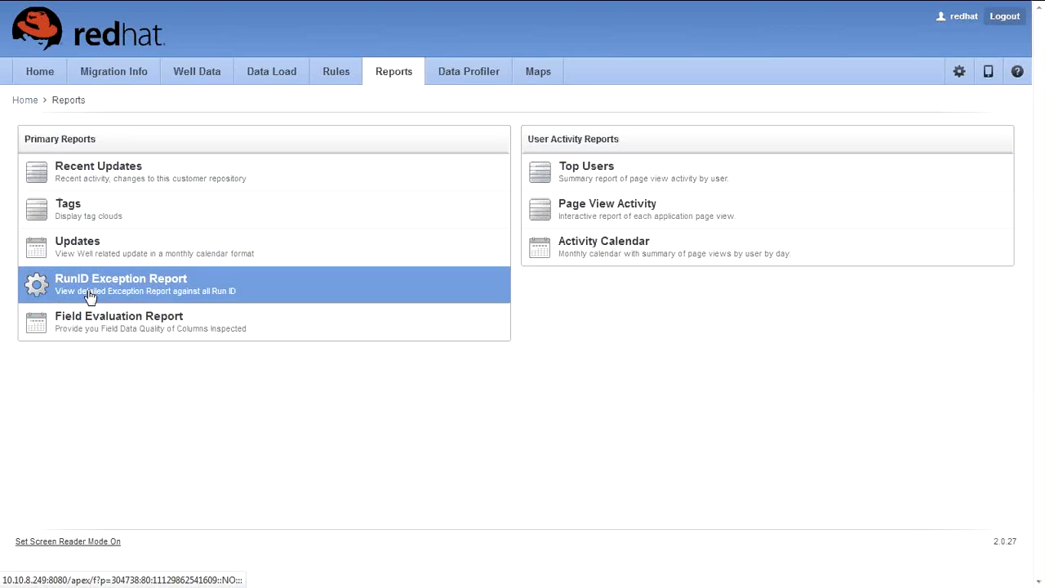
Step: In the RunID Exception Report, view run 124392 and then run 124382
{"action": "left_click", "coordinate": [90, 295]}
{"action": "left_click", "coordinate": [131, 178]}
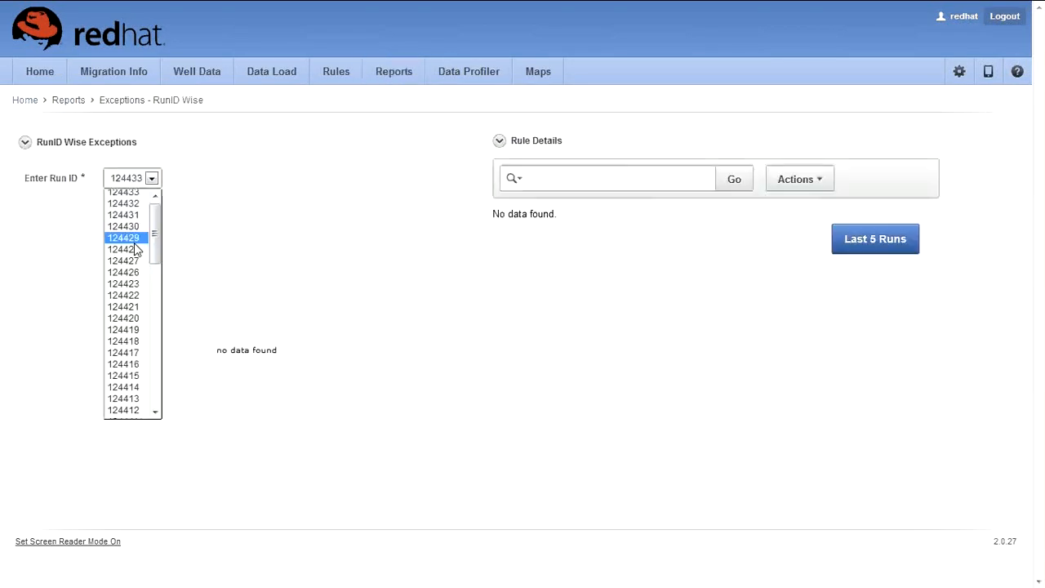
{"action": "scroll", "coordinate": [131, 278], "scroll_direction": "down", "scroll_amount": 8}
{"action": "left_click", "coordinate": [124, 299]}
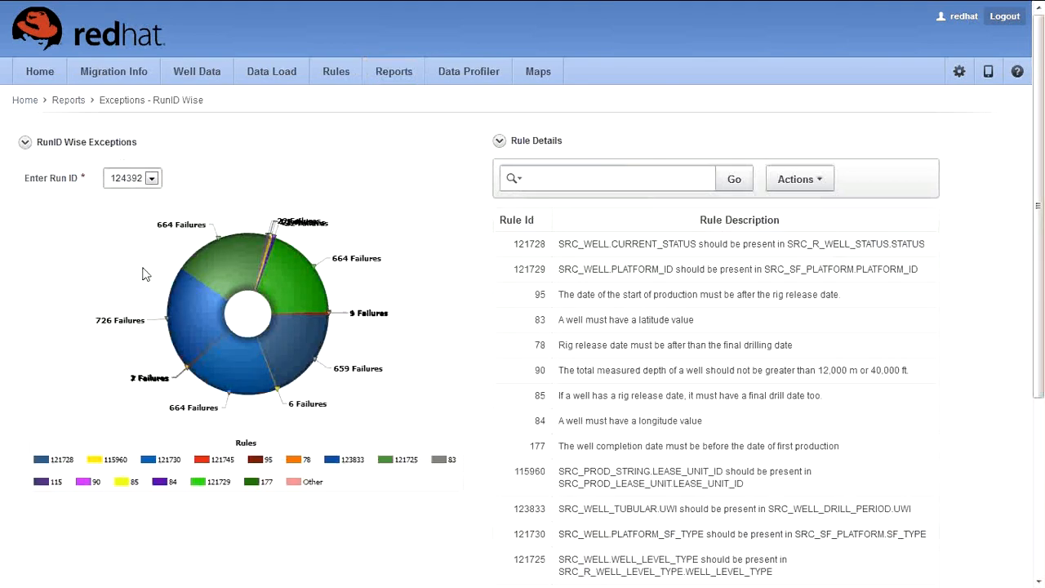
{"action": "left_click", "coordinate": [152, 178]}
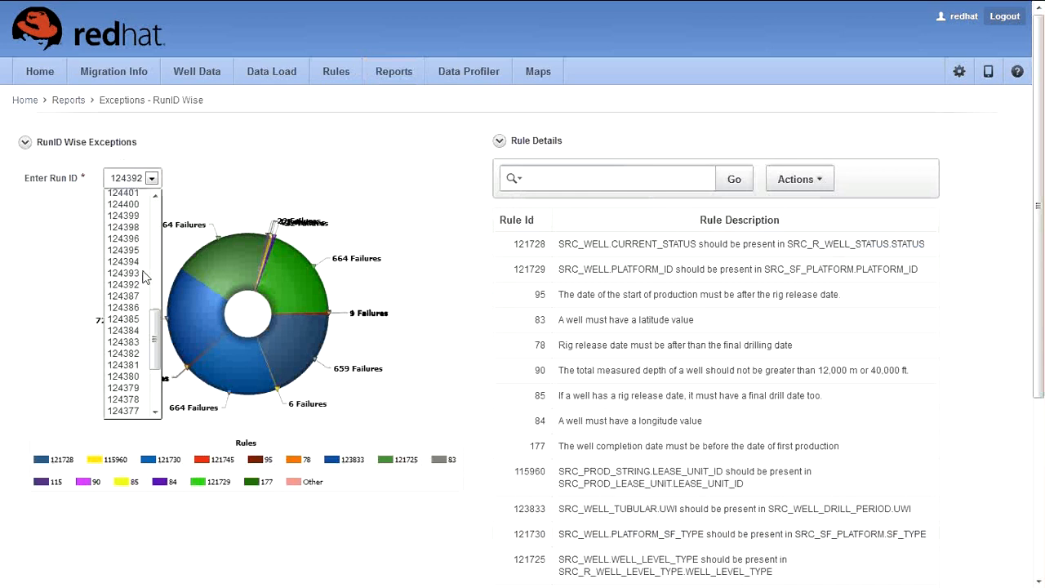
{"action": "left_click", "coordinate": [141, 353]}
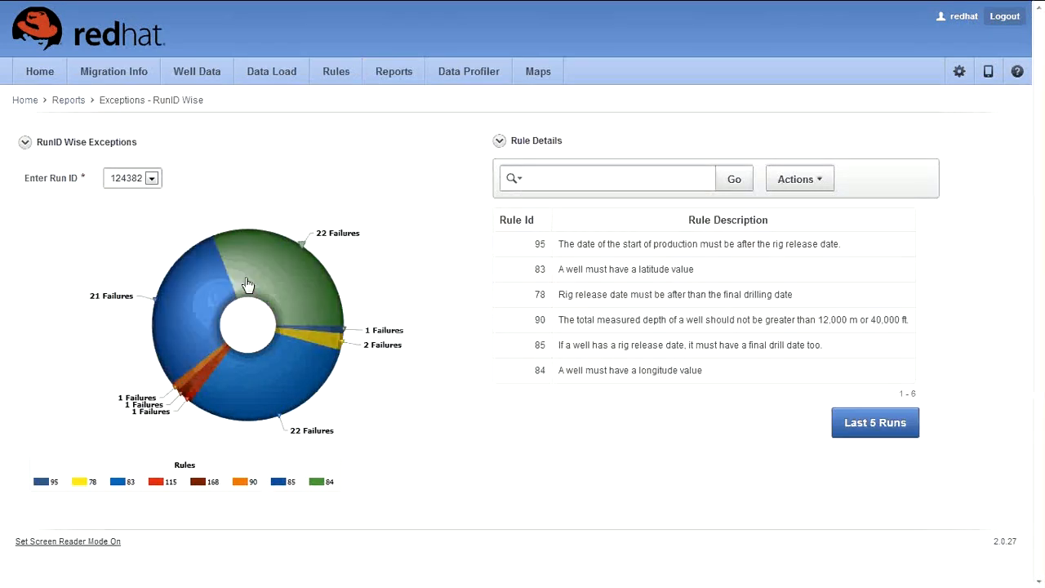
Step: Pull each donut slice (22, 22, 21, 2 and 1 failures) out of the chart
{"action": "left_click", "coordinate": [298, 375]}
{"action": "left_click", "coordinate": [317, 324]}
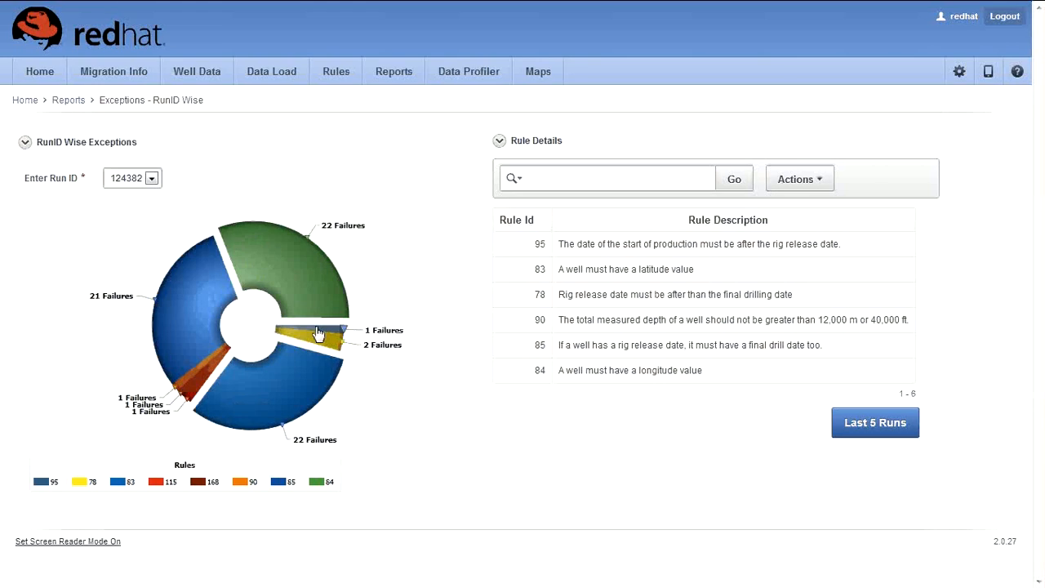
{"action": "left_click", "coordinate": [318, 333]}
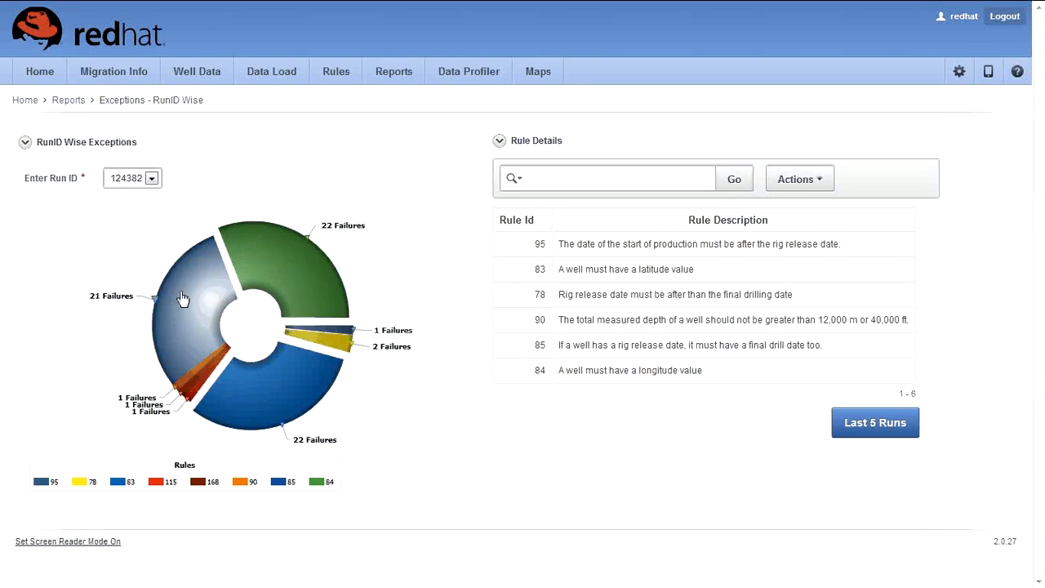
{"action": "left_click", "coordinate": [183, 299]}
{"action": "left_click", "coordinate": [197, 374]}
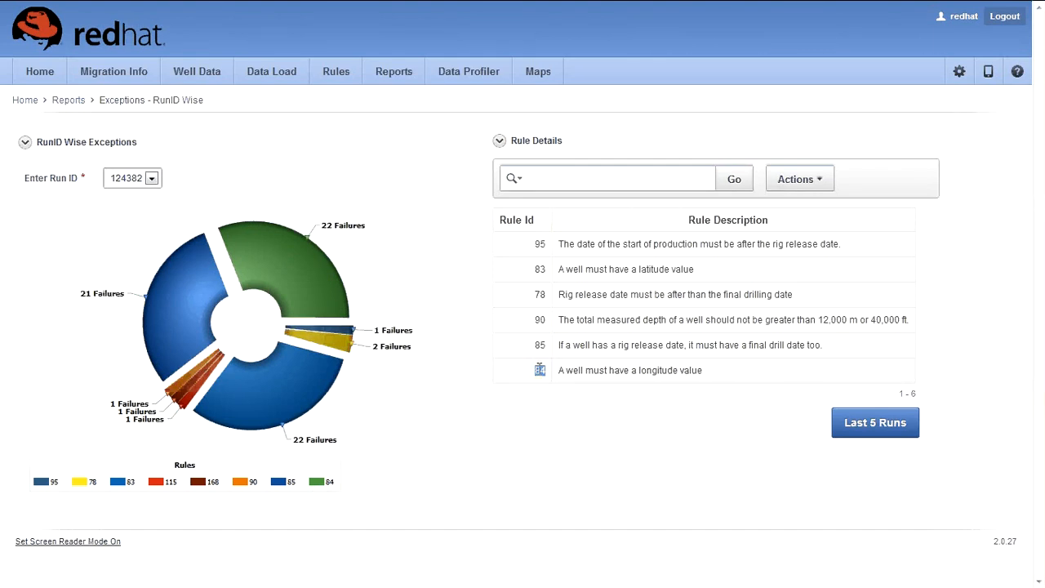
{"action": "left_click", "coordinate": [890, 430]}
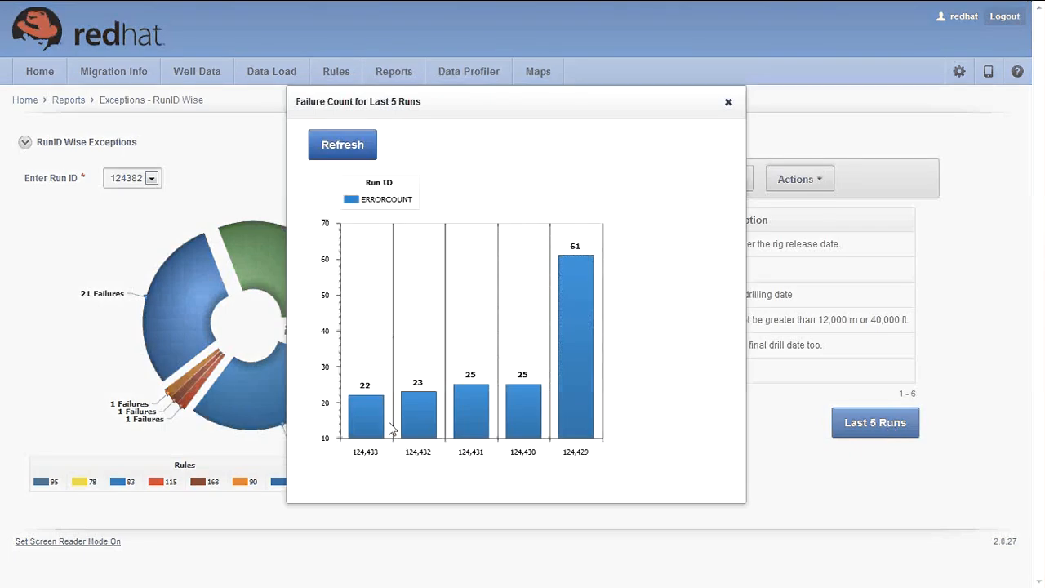
{"action": "mouse_move", "coordinate": [439, 432]}
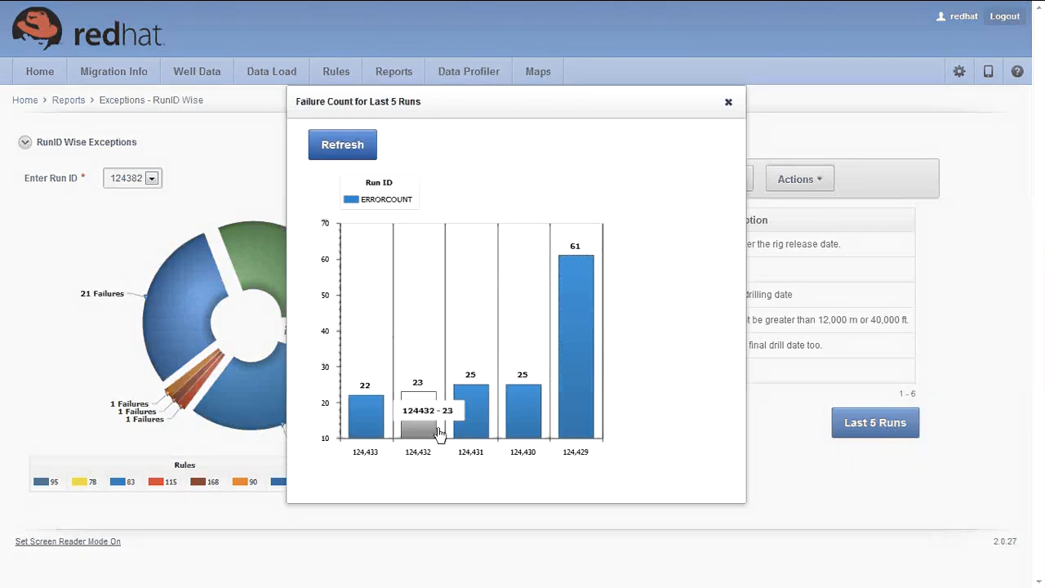
{"action": "mouse_move", "coordinate": [571, 432]}
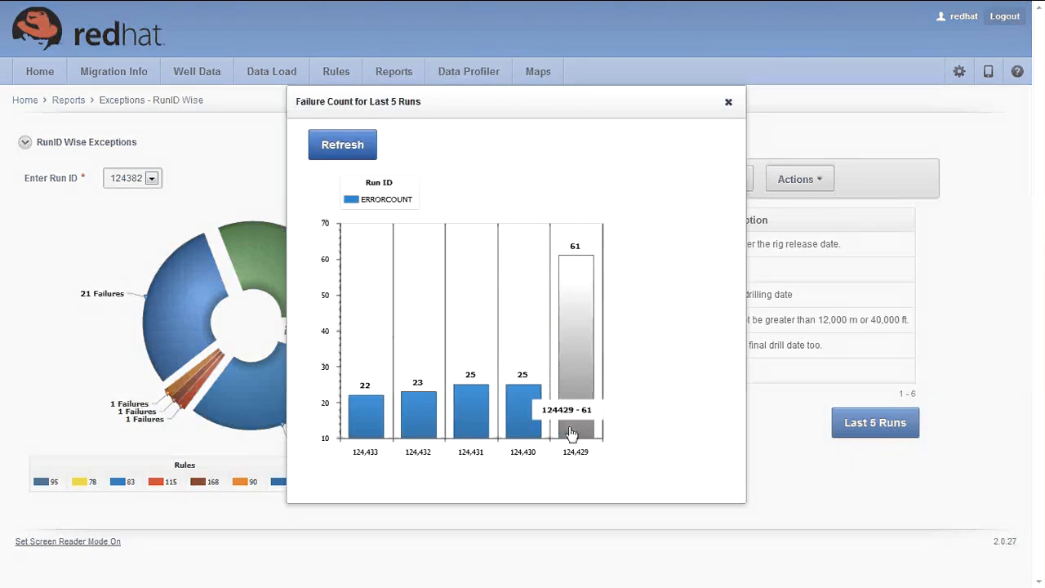
{"action": "left_click", "coordinate": [727, 105]}
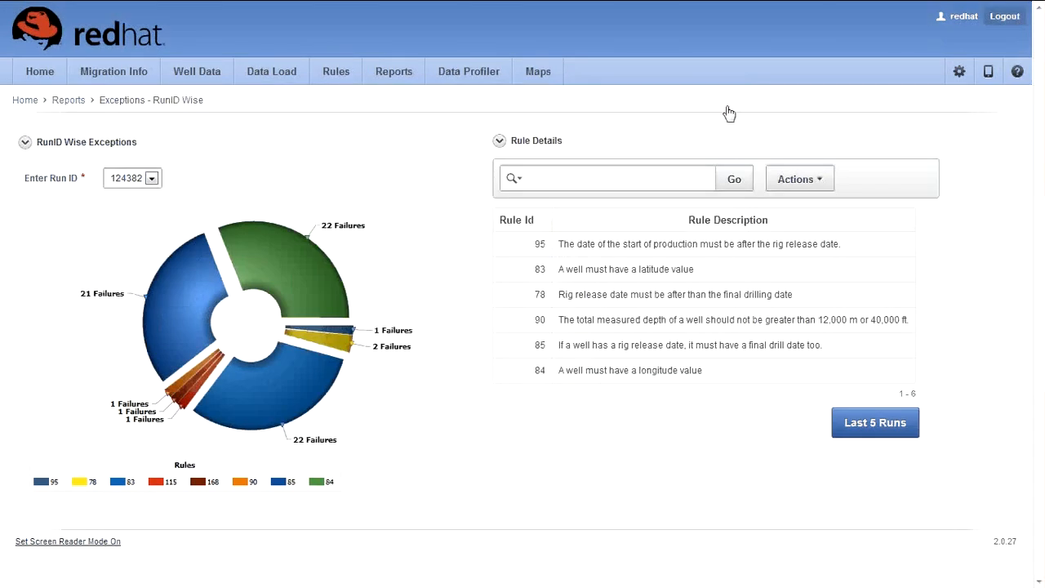
{"action": "left_click", "coordinate": [500, 143]}
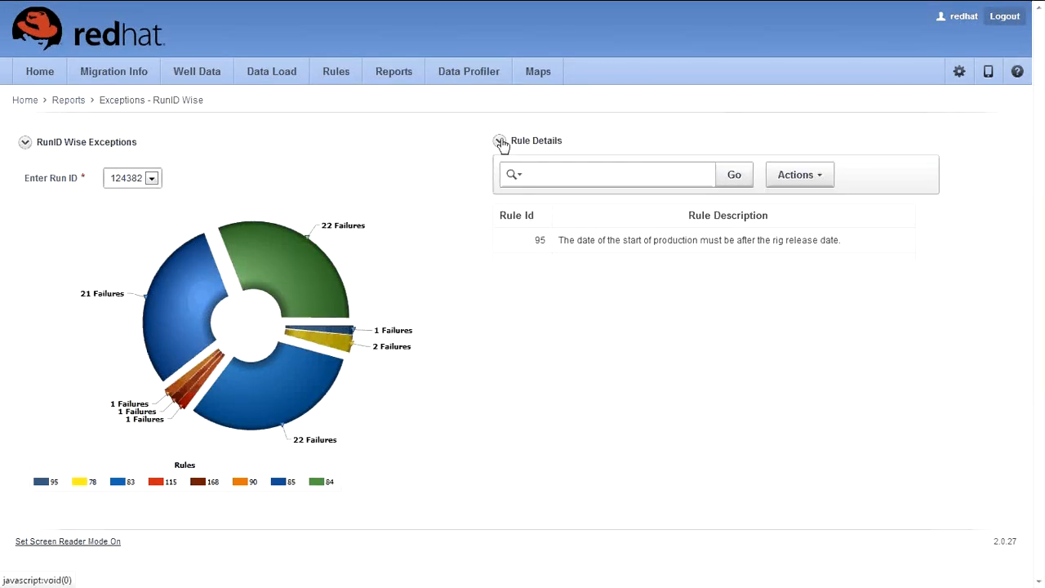
{"action": "left_click", "coordinate": [501, 143]}
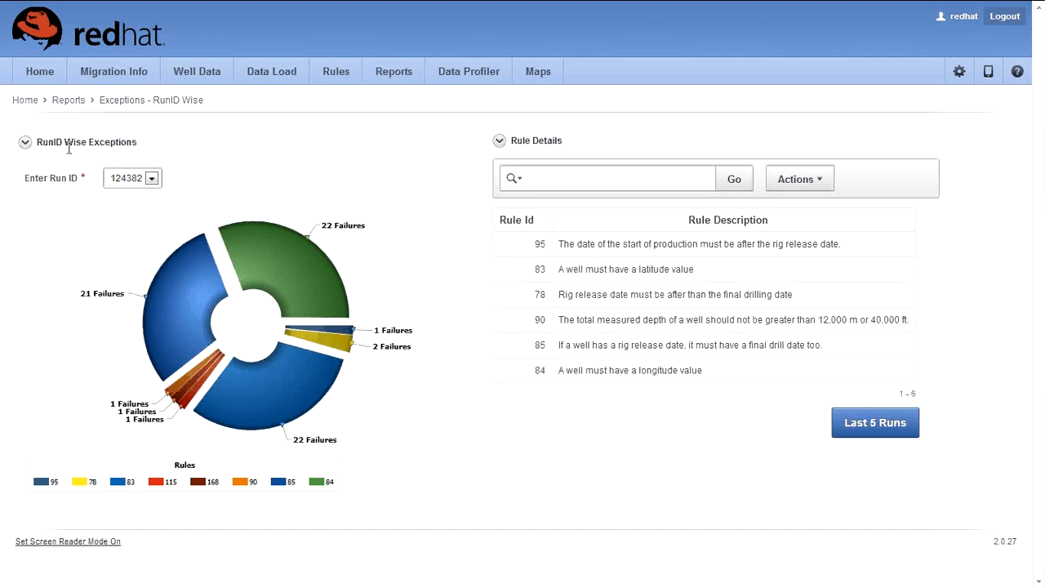
{"action": "left_click", "coordinate": [26, 144]}
{"action": "left_click", "coordinate": [27, 145]}
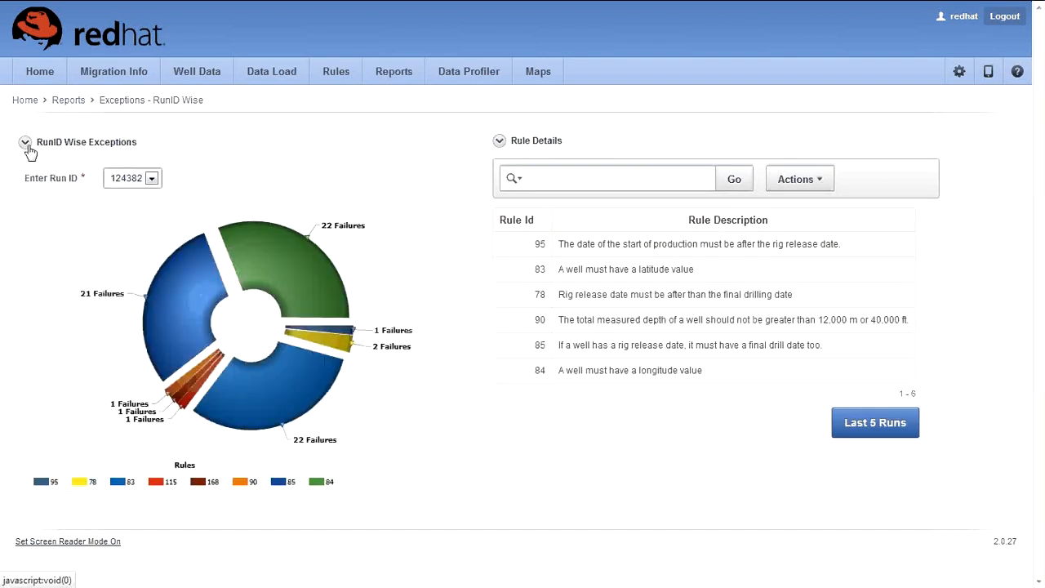
Step: Open the Updates calendar and step back through December 2013 to November 2013
{"action": "left_click", "coordinate": [75, 101]}
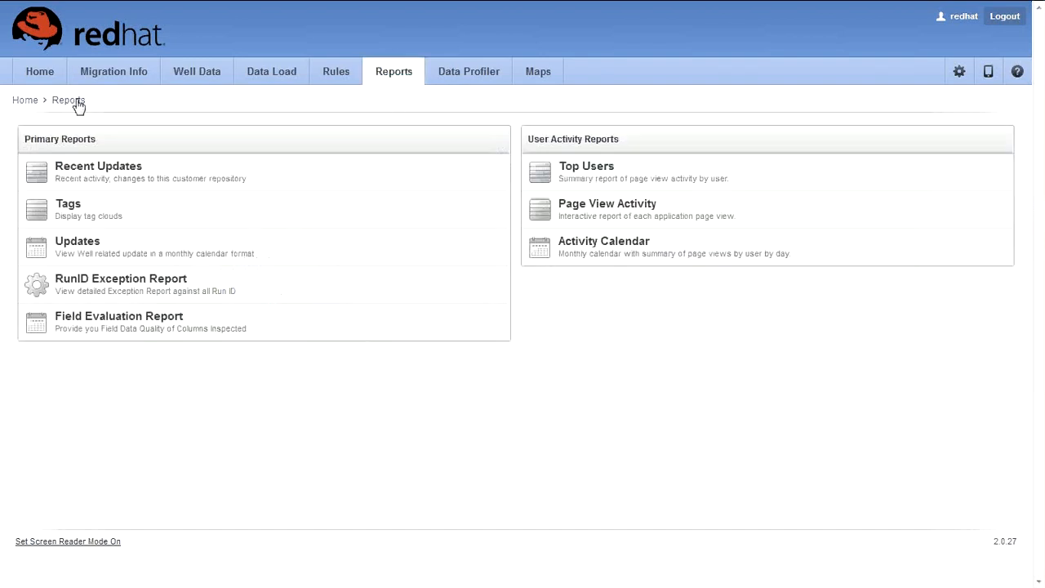
{"action": "left_click", "coordinate": [376, 260]}
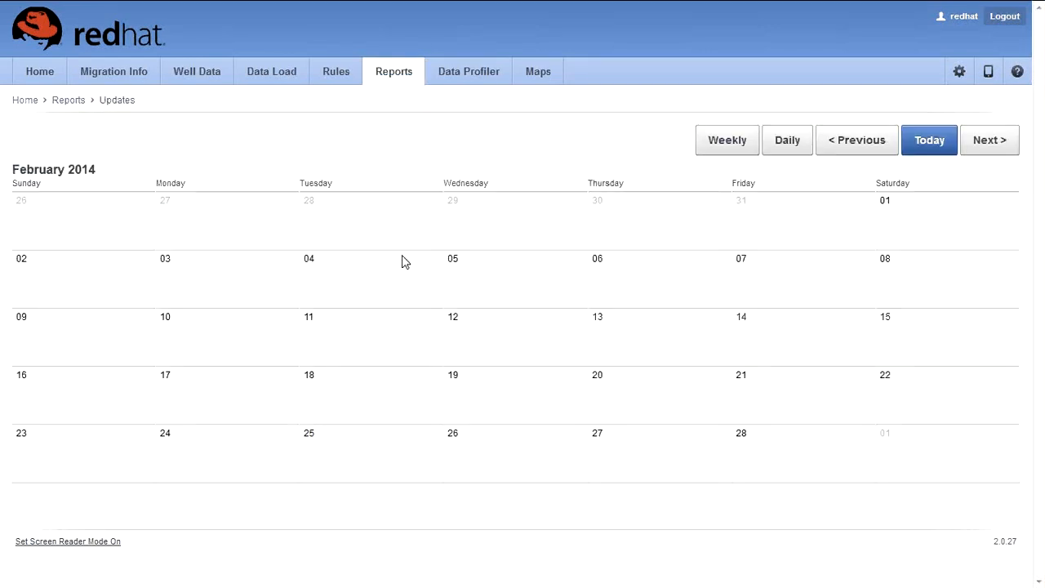
{"action": "left_click", "coordinate": [866, 154]}
{"action": "left_click", "coordinate": [867, 154]}
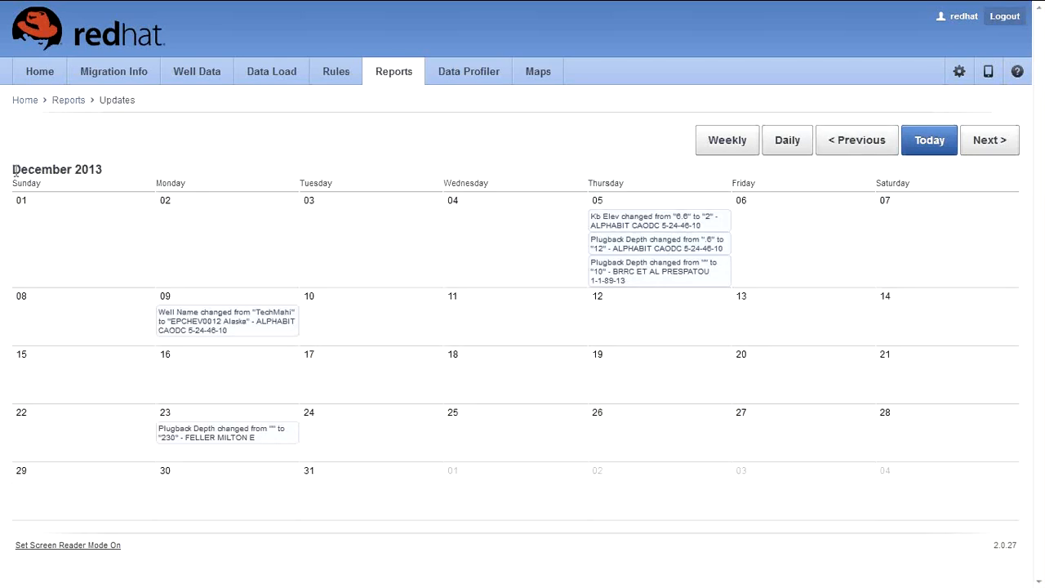
{"action": "left_click_drag", "start_coordinate": [15, 171], "coordinate": [133, 177]}
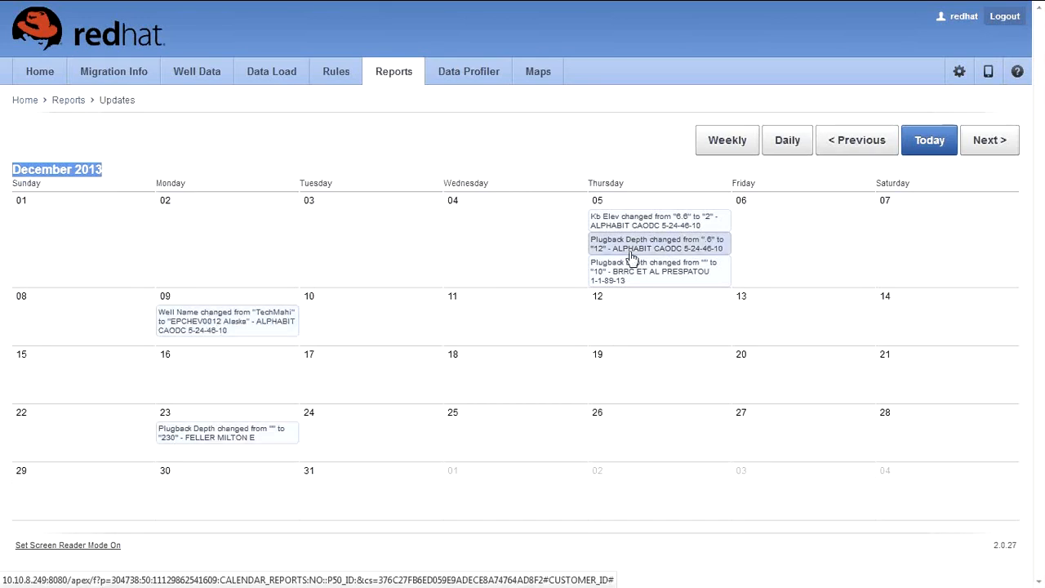
{"action": "left_click", "coordinate": [831, 145]}
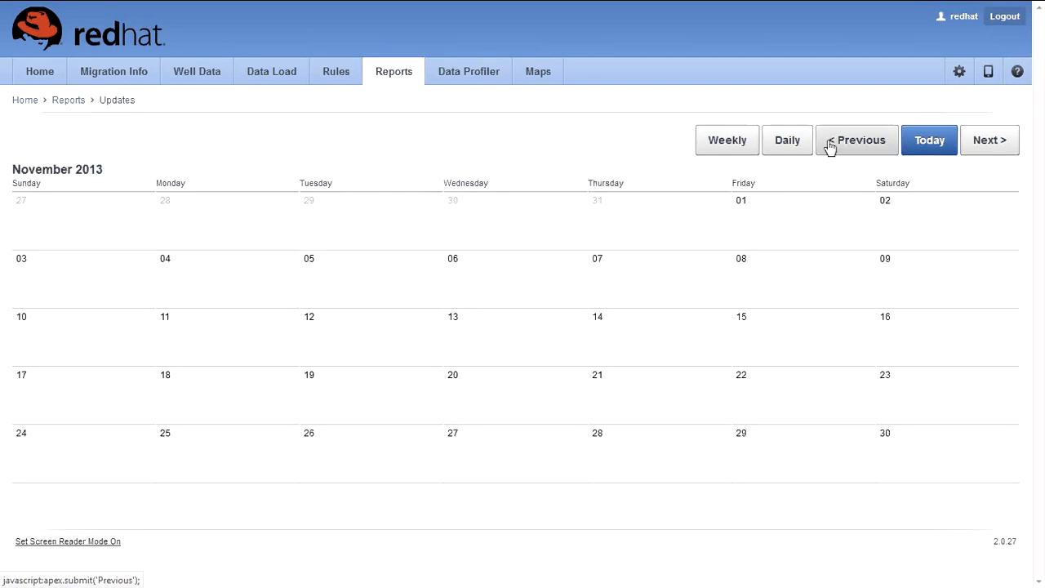
{"action": "left_click", "coordinate": [62, 101]}
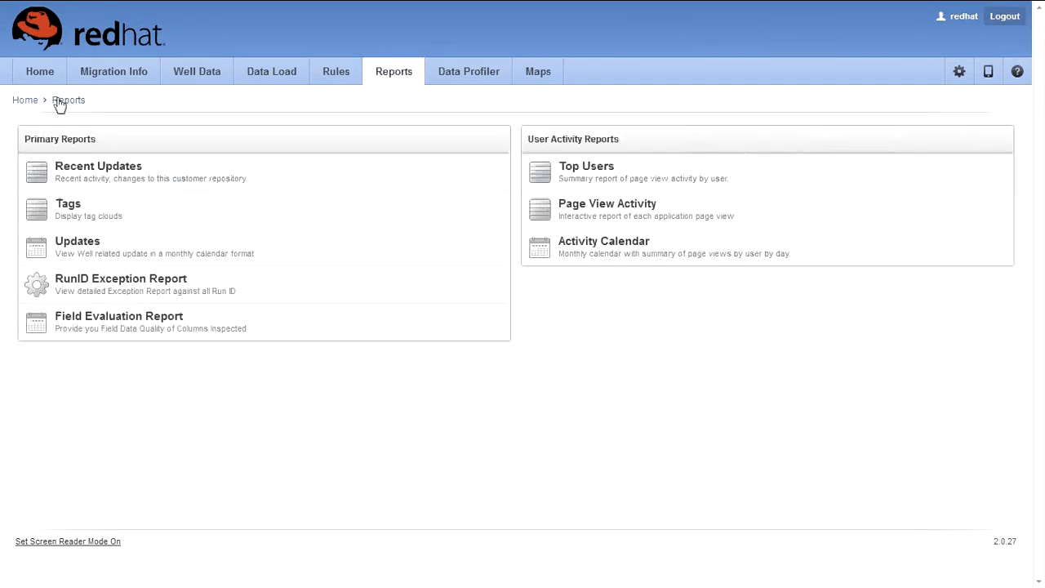
{"action": "left_click", "coordinate": [75, 180]}
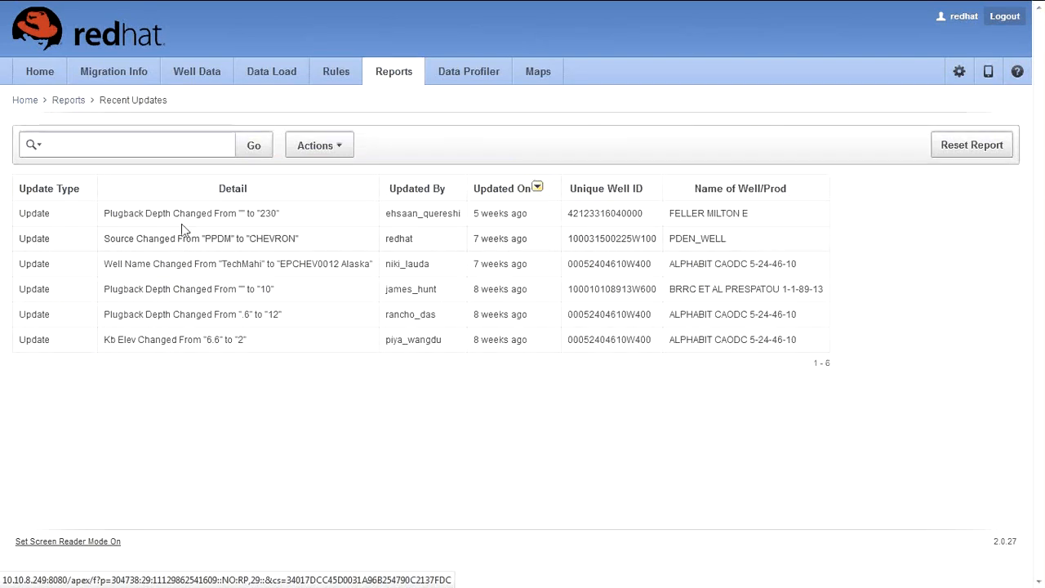
{"action": "left_click", "coordinate": [69, 101]}
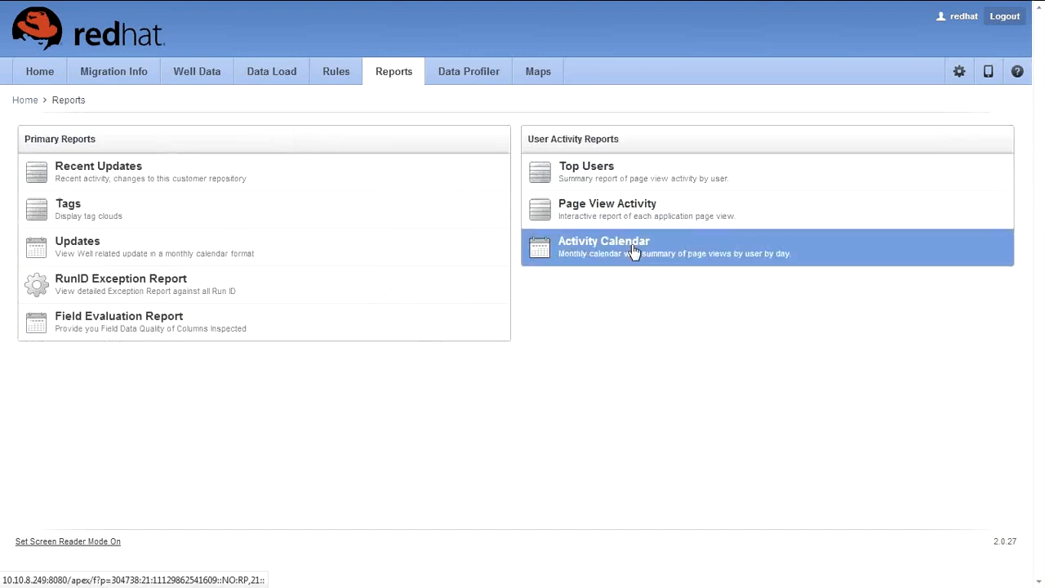
{"action": "left_click", "coordinate": [170, 225]}
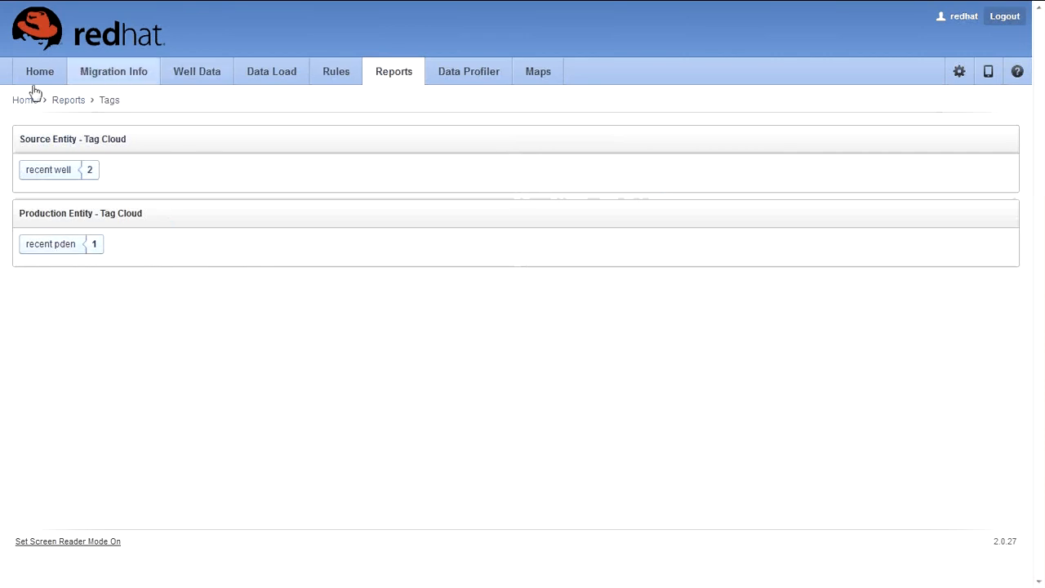
{"action": "left_click", "coordinate": [71, 101]}
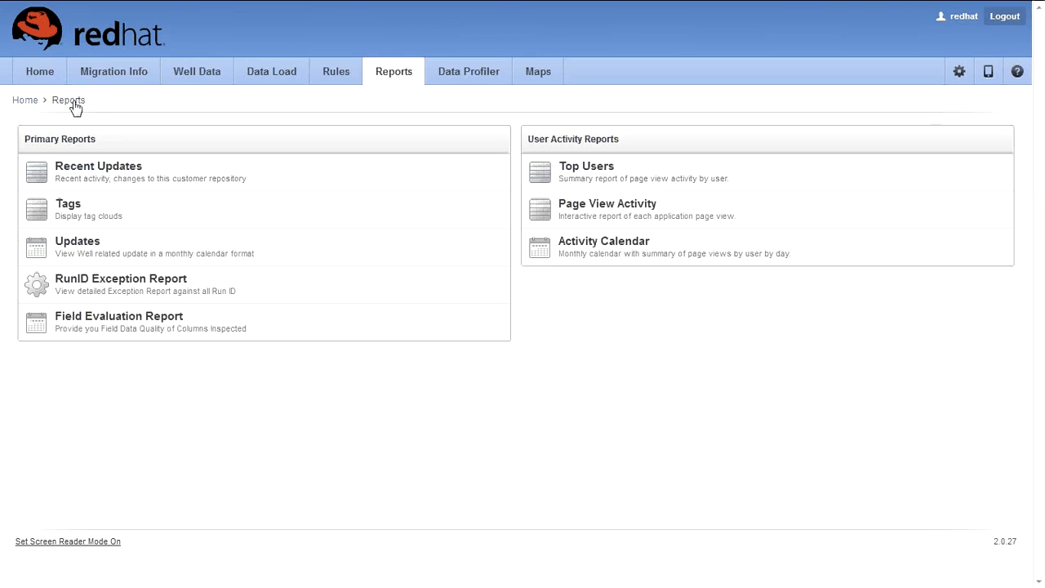
Step: Under Administration, set the Time Zone preference to Asia/Kolkata and apply it
{"action": "left_click", "coordinate": [24, 100]}
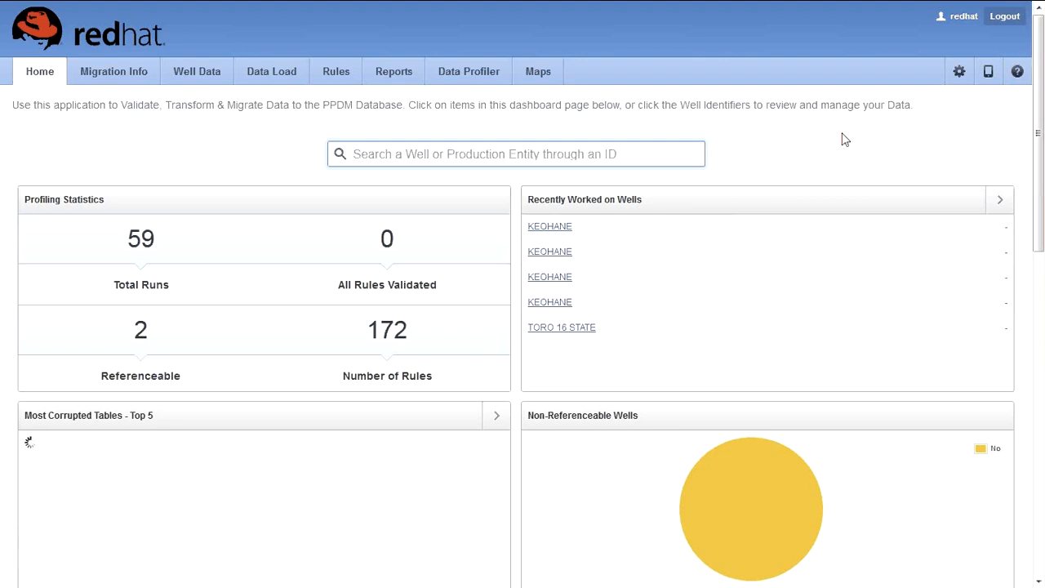
{"action": "left_click", "coordinate": [939, 71]}
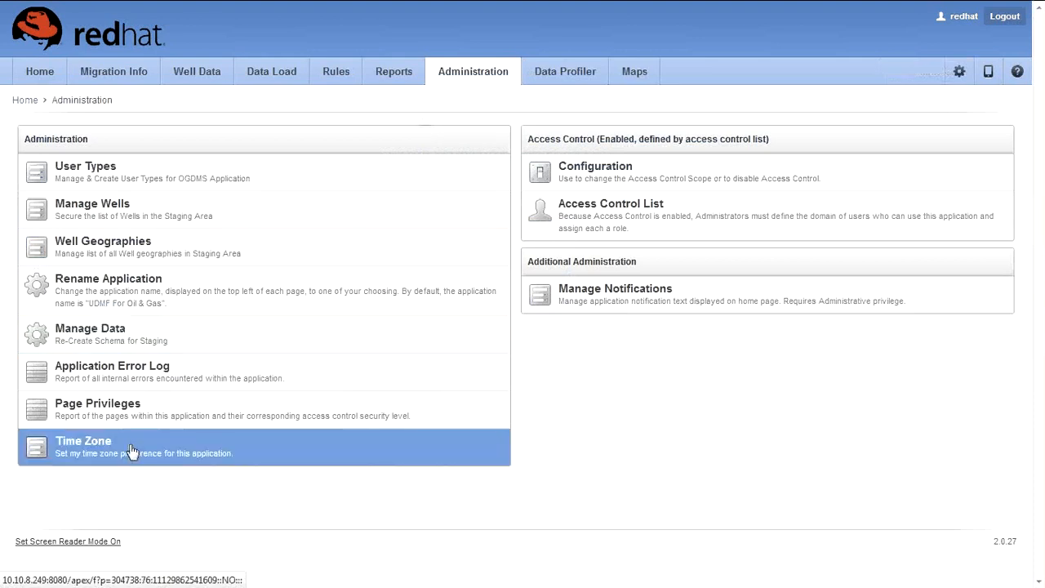
{"action": "left_click", "coordinate": [248, 454]}
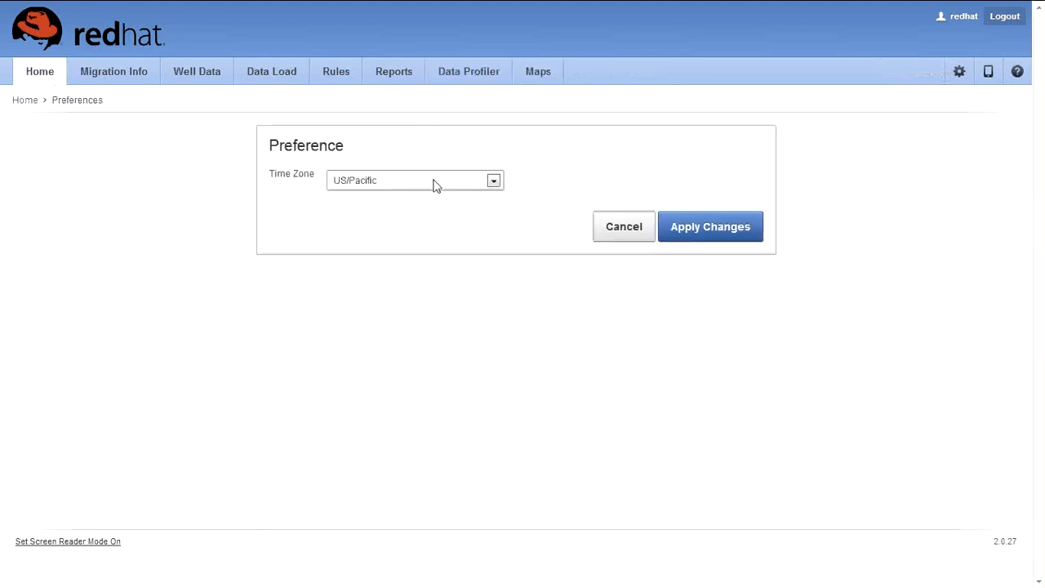
{"action": "left_click", "coordinate": [435, 182]}
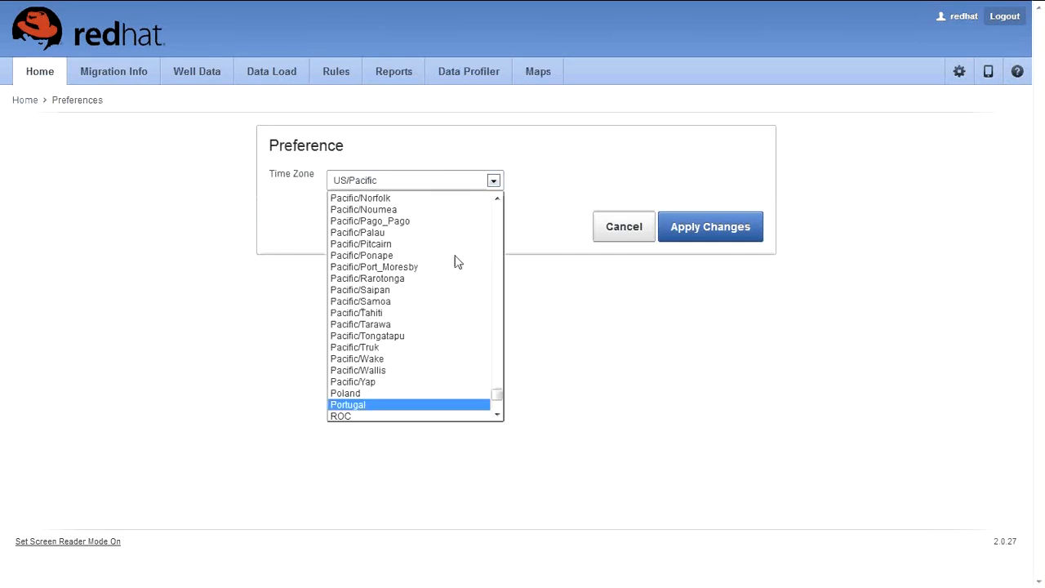
{"action": "scroll", "coordinate": [482, 351], "scroll_direction": "up", "scroll_amount": 7}
{"action": "left_click_drag", "start_coordinate": [508, 400], "coordinate": [505, 310]}
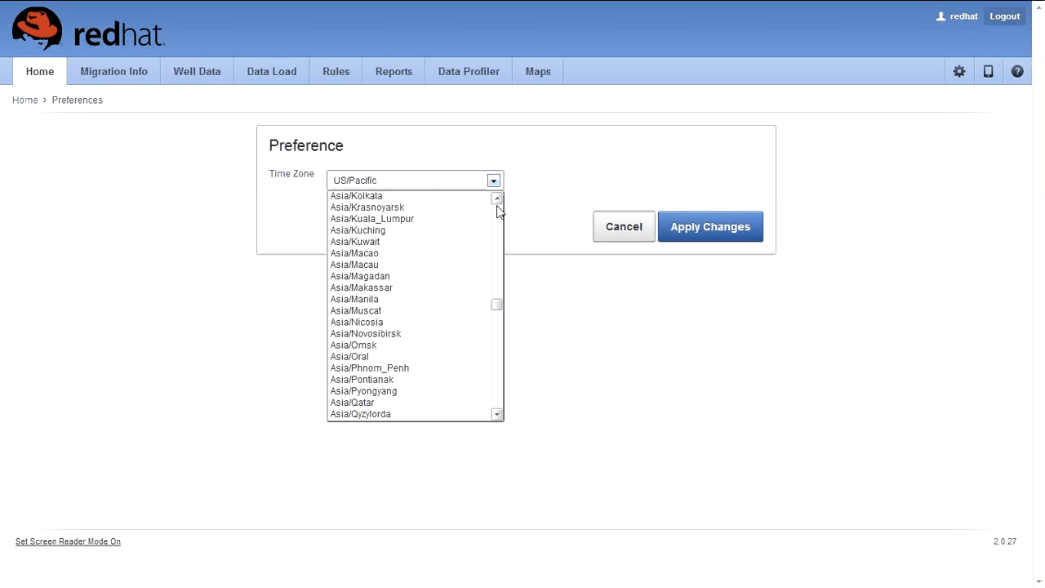
{"action": "left_click", "coordinate": [457, 196]}
{"action": "left_click", "coordinate": [668, 227]}
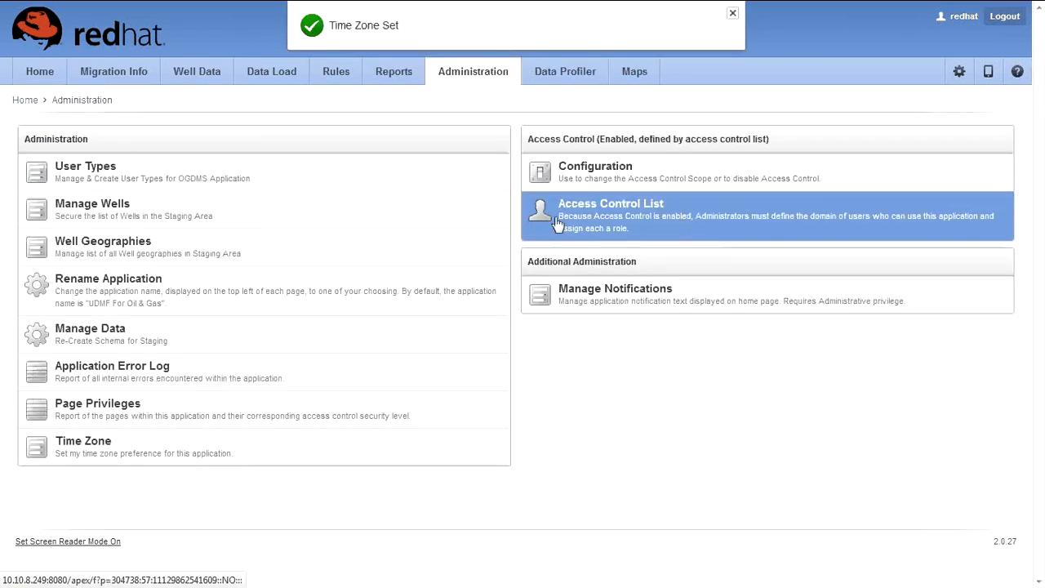
{"action": "left_click", "coordinate": [150, 240]}
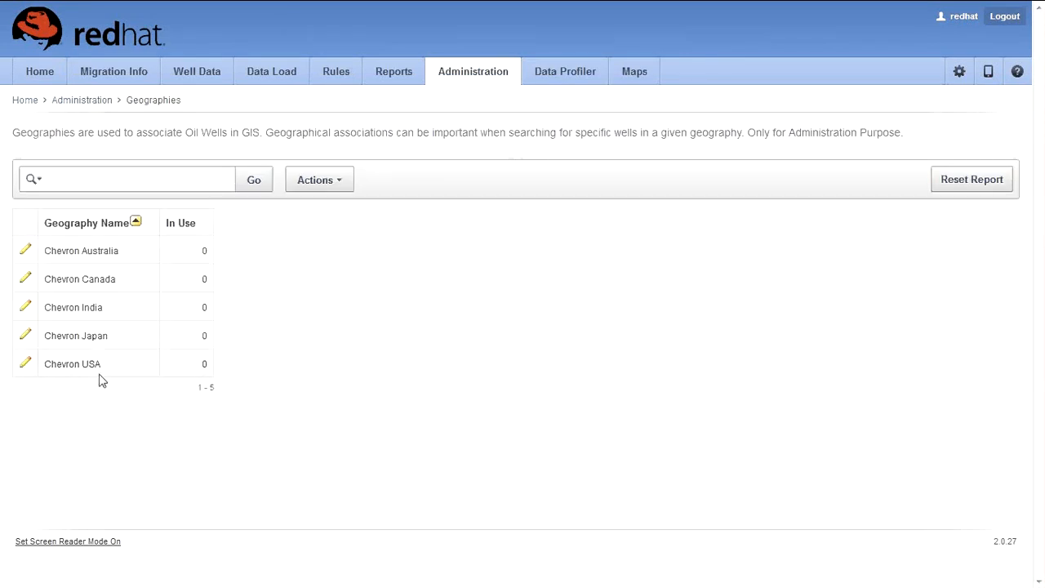
{"action": "left_click", "coordinate": [82, 100]}
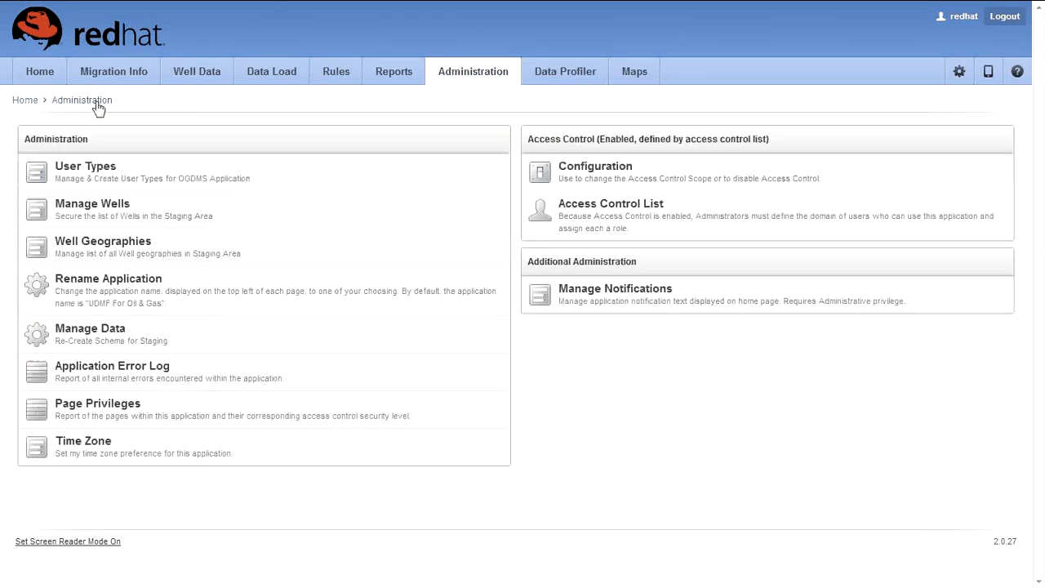
{"action": "left_click", "coordinate": [120, 214]}
{"action": "scroll", "coordinate": [170, 406], "scroll_direction": "down", "scroll_amount": 1}
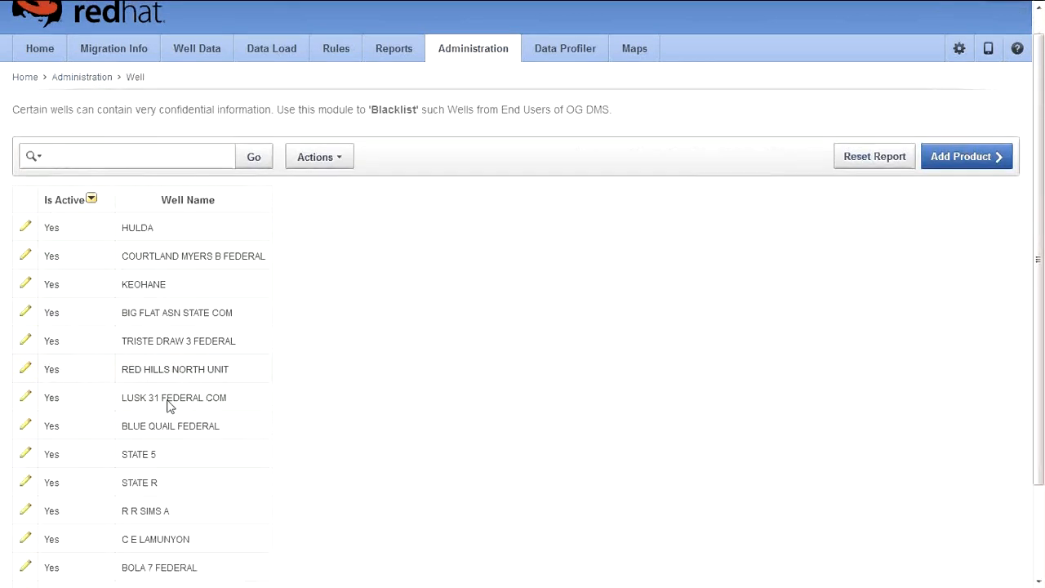
{"action": "scroll", "coordinate": [170, 406], "scroll_direction": "down", "scroll_amount": 1}
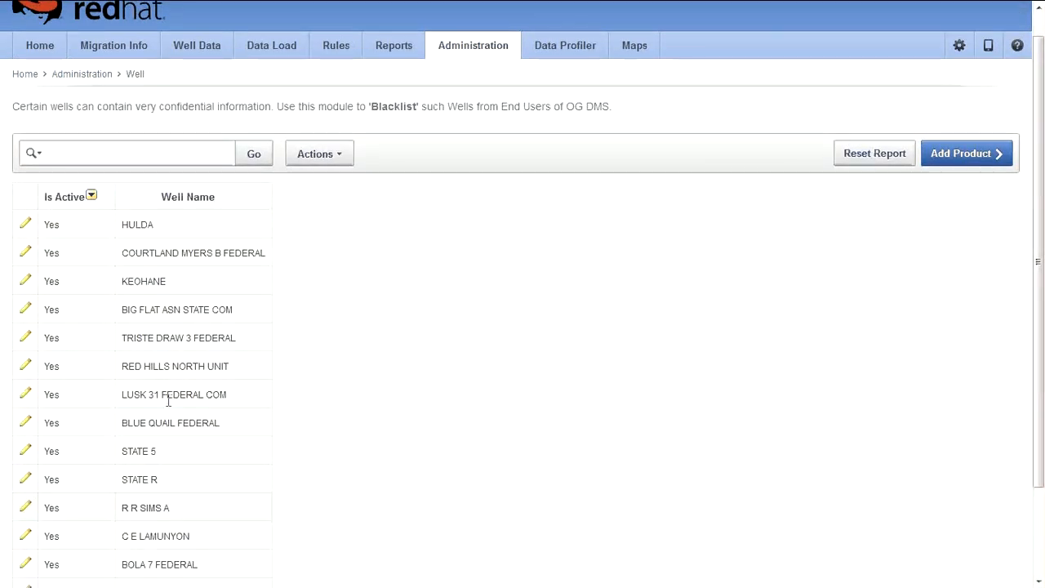
{"action": "scroll", "coordinate": [45, 257], "scroll_direction": "up", "scroll_amount": 1}
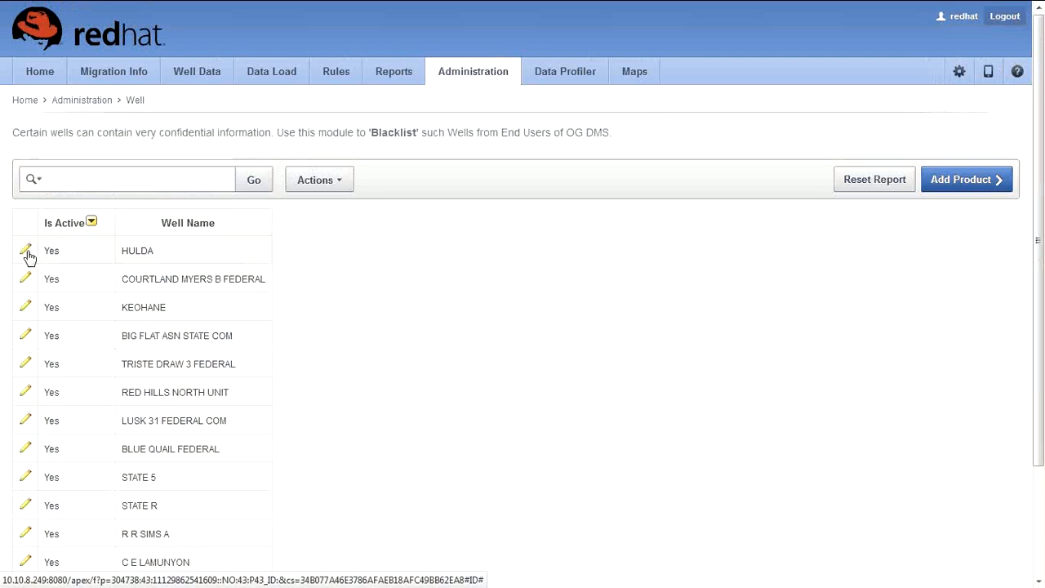
{"action": "left_click", "coordinate": [82, 101]}
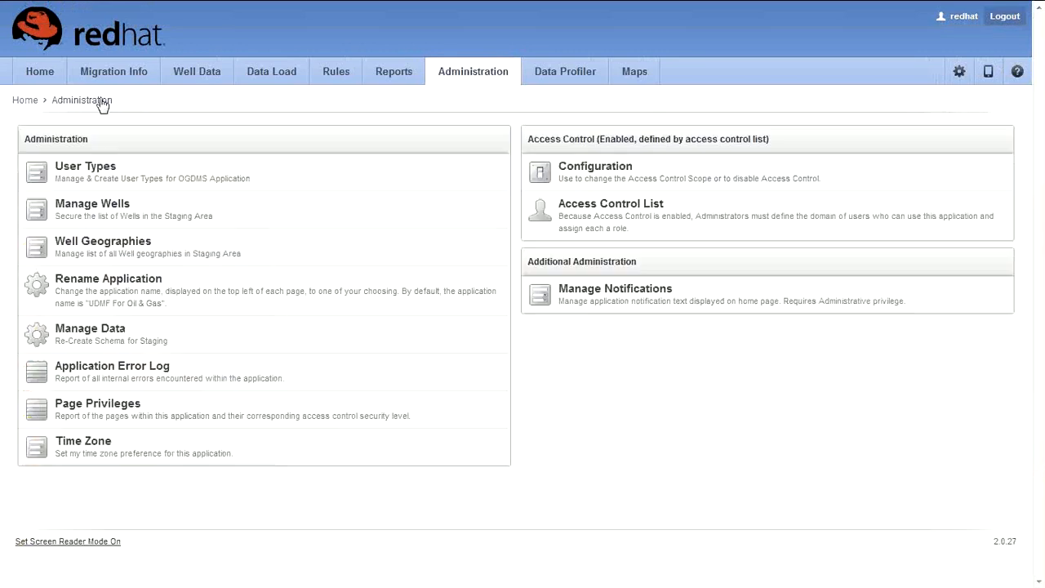
Step: Open Manage Notifications, begin a notification named 'Application Shutdown', then discard it
{"action": "left_click", "coordinate": [660, 175]}
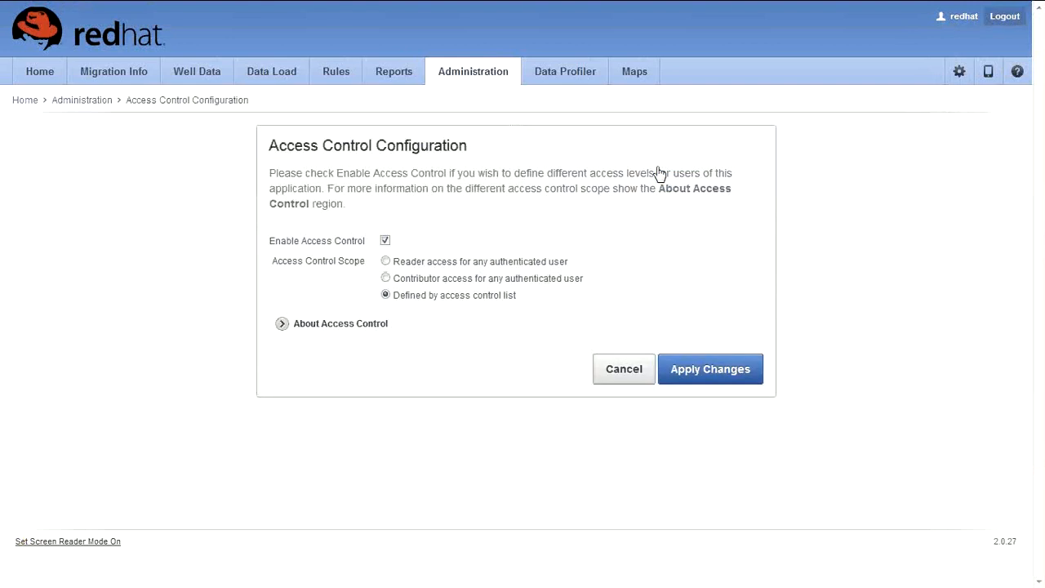
{"action": "left_click", "coordinate": [80, 100]}
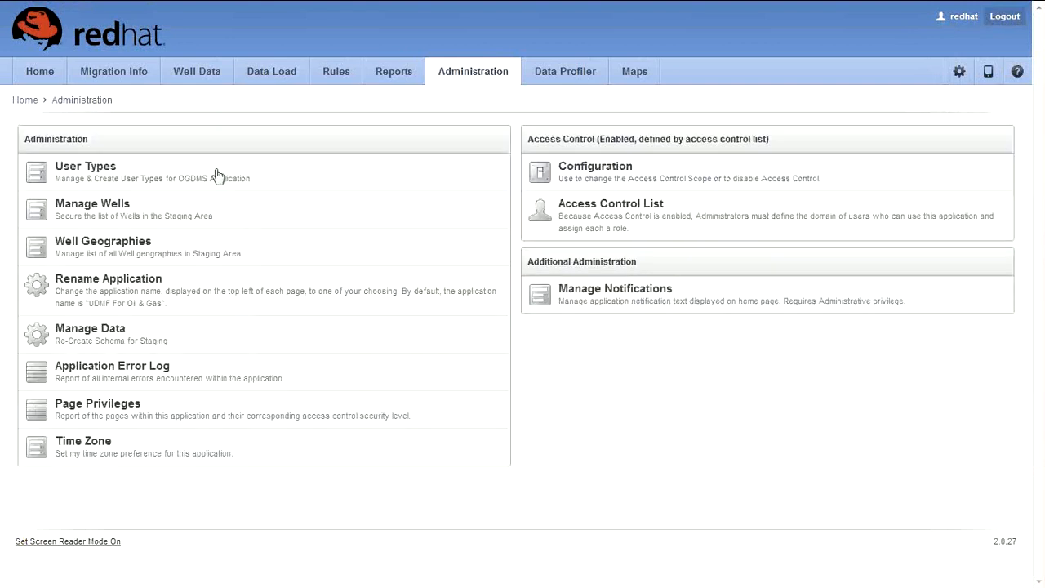
{"action": "left_click", "coordinate": [619, 295]}
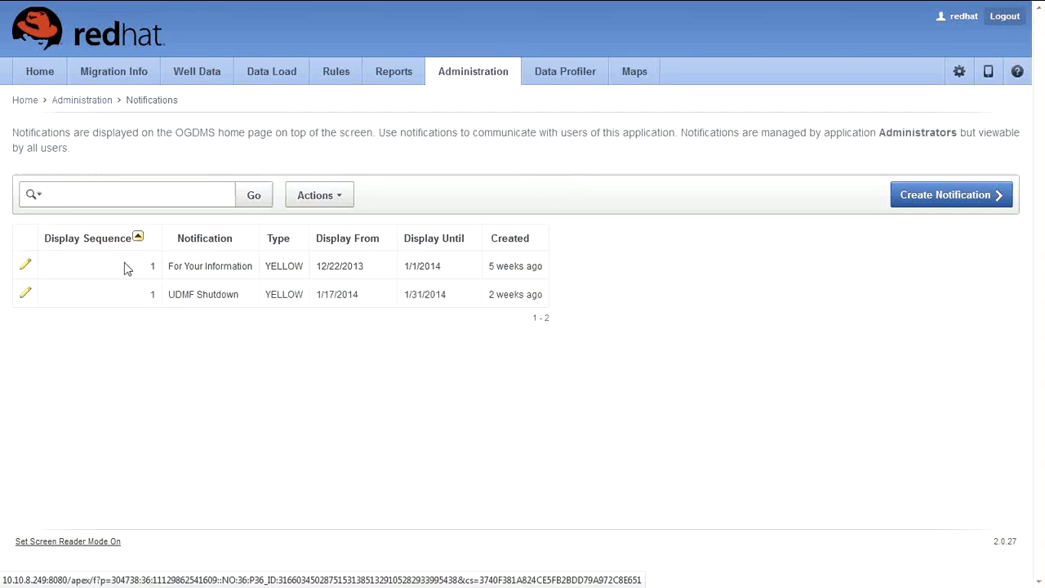
{"action": "left_click", "coordinate": [943, 200]}
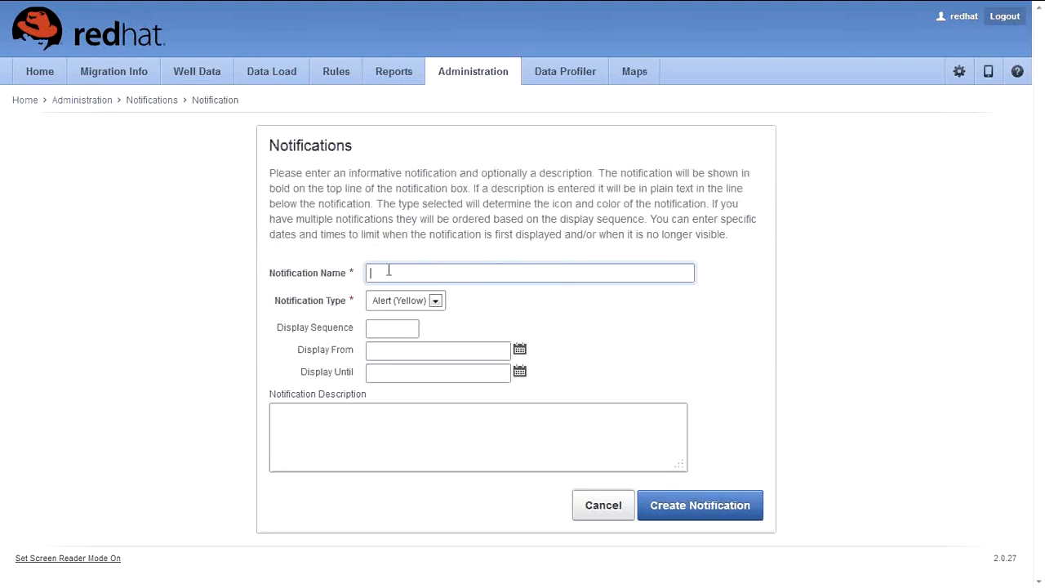
{"action": "type", "text": "Ap"}
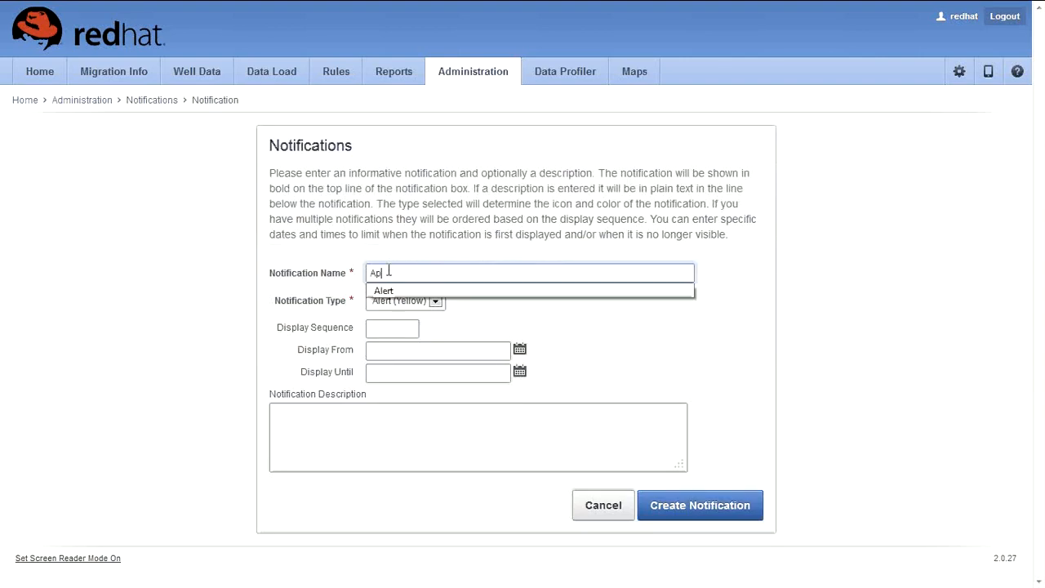
{"action": "type", "text": "plicatyi"}
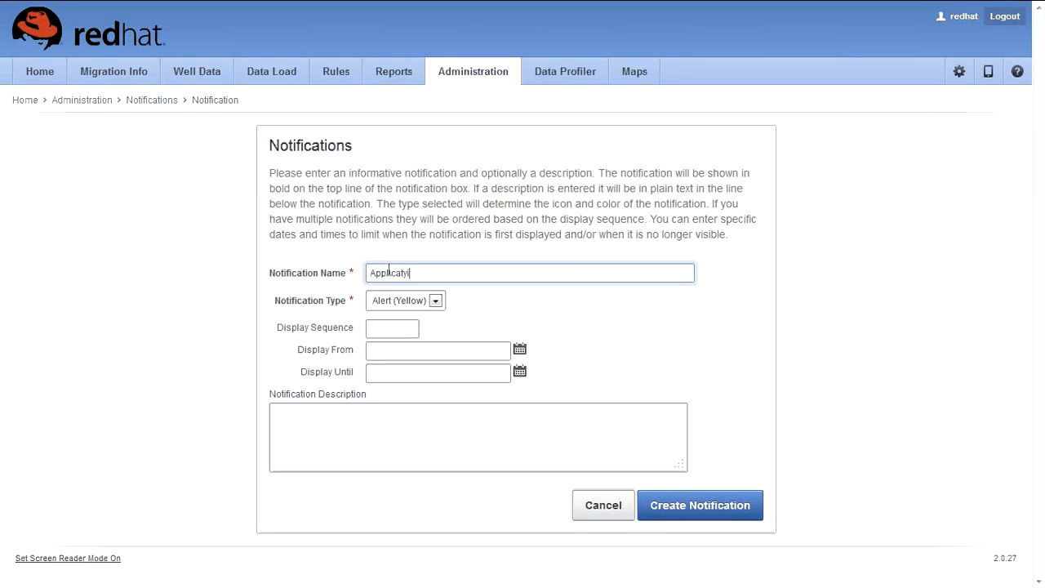
{"action": "key", "text": "BackSpace"}
{"action": "key", "text": "BackSpace"}
{"action": "type", "text": "ion"}
{"action": "type", "text": " A"}
{"action": "key", "text": "BackSpace"}
{"action": "type", "text": "Shutdown"}
{"action": "left_click", "coordinate": [409, 330]}
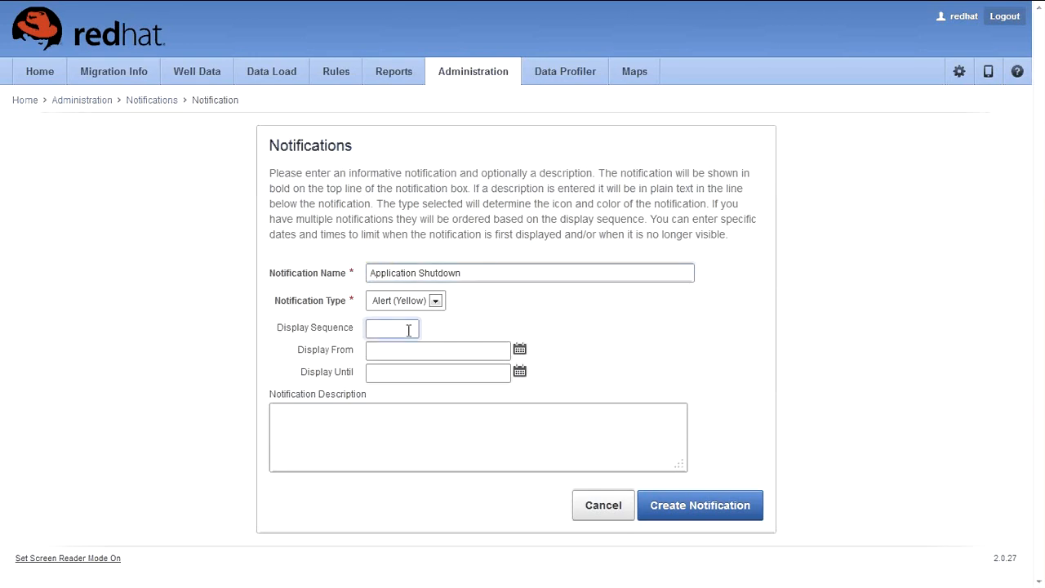
{"action": "left_click", "coordinate": [623, 512]}
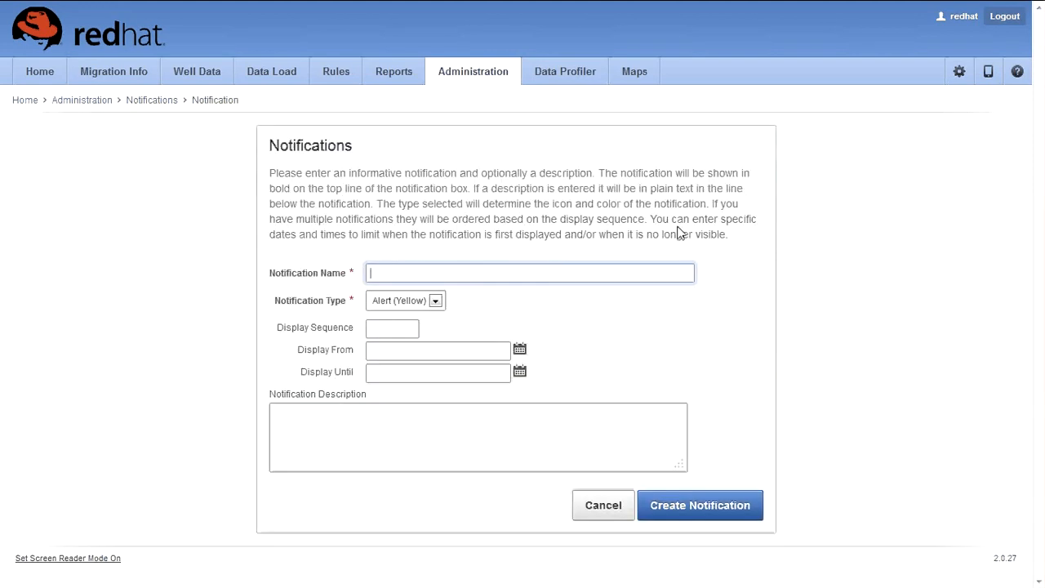
Step: Name the new notification 'App Shutdown', displayed from 1 to 28 February 2014
{"action": "type", "text": "Ap"}
{"action": "type", "text": "p Shu"}
{"action": "type", "text": "tdwon"}
{"action": "key", "text": "BackSpace"}
{"action": "key", "text": "BackSpace"}
{"action": "key", "text": "BackSpace"}
{"action": "type", "text": "own"}
{"action": "left_click", "coordinate": [520, 349]}
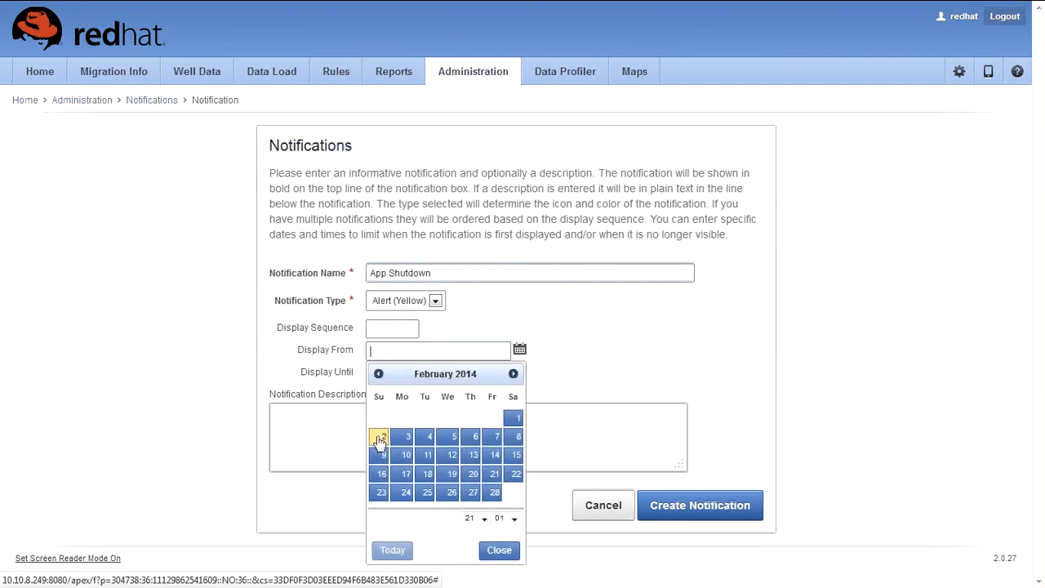
{"action": "left_click", "coordinate": [490, 550]}
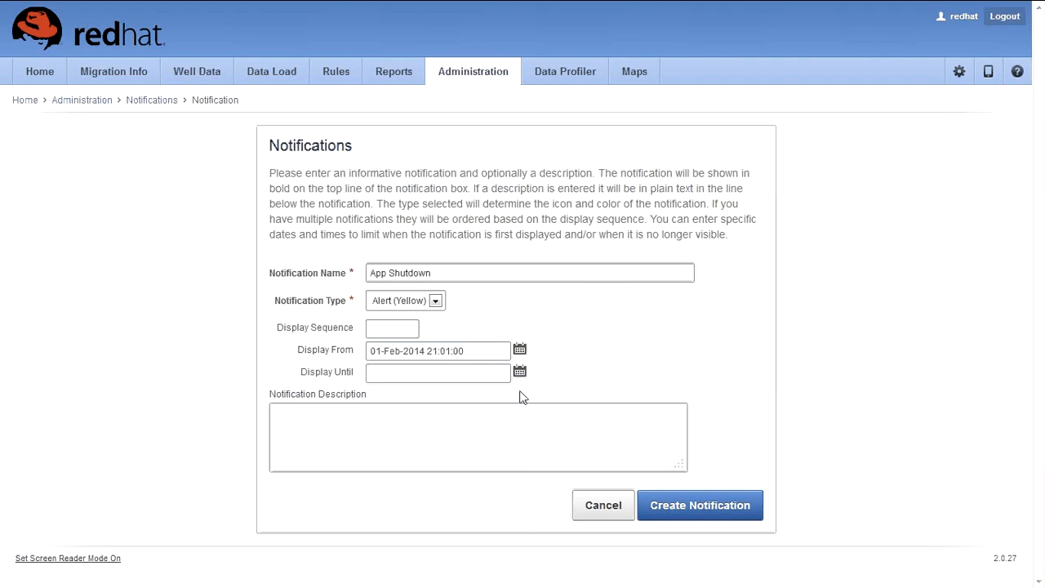
{"action": "left_click", "coordinate": [520, 371]}
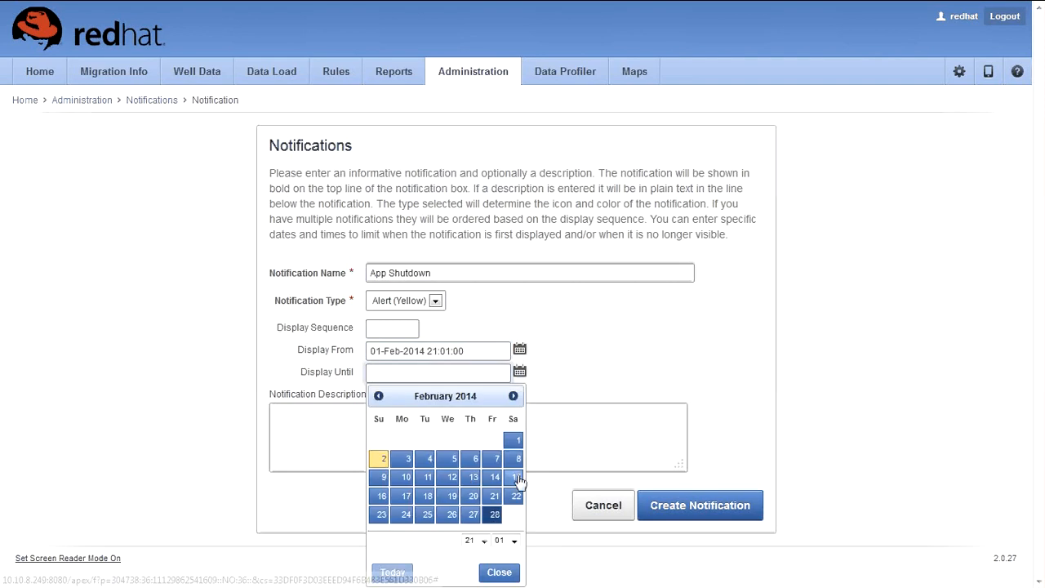
{"action": "left_click", "coordinate": [499, 572]}
Step: Add description 'Application will be Shutdown for REwork', sequence 1, and create the notification
{"action": "left_click", "coordinate": [448, 438]}
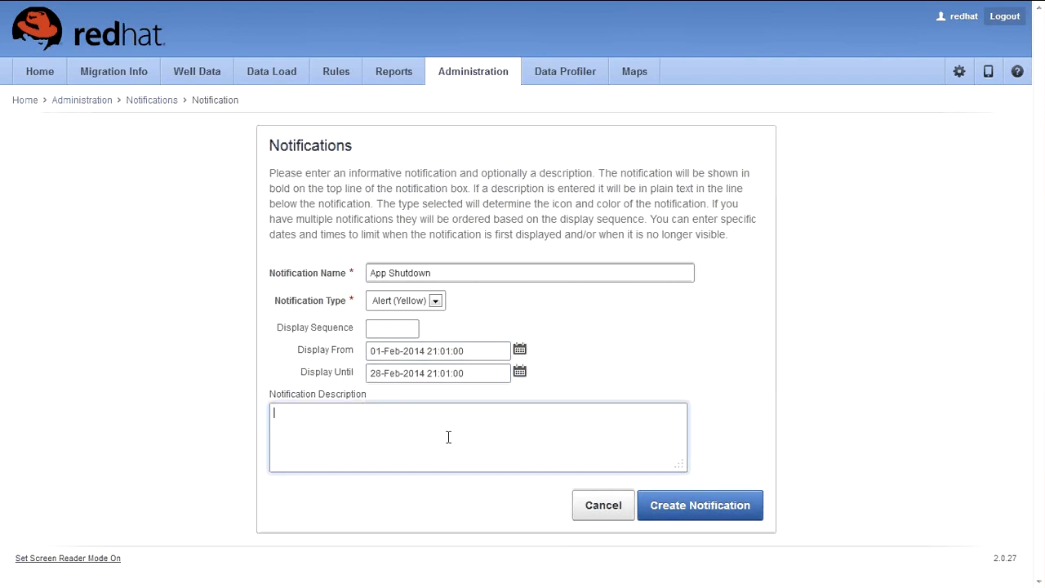
{"action": "type", "text": "Application will be Shutdownb"}
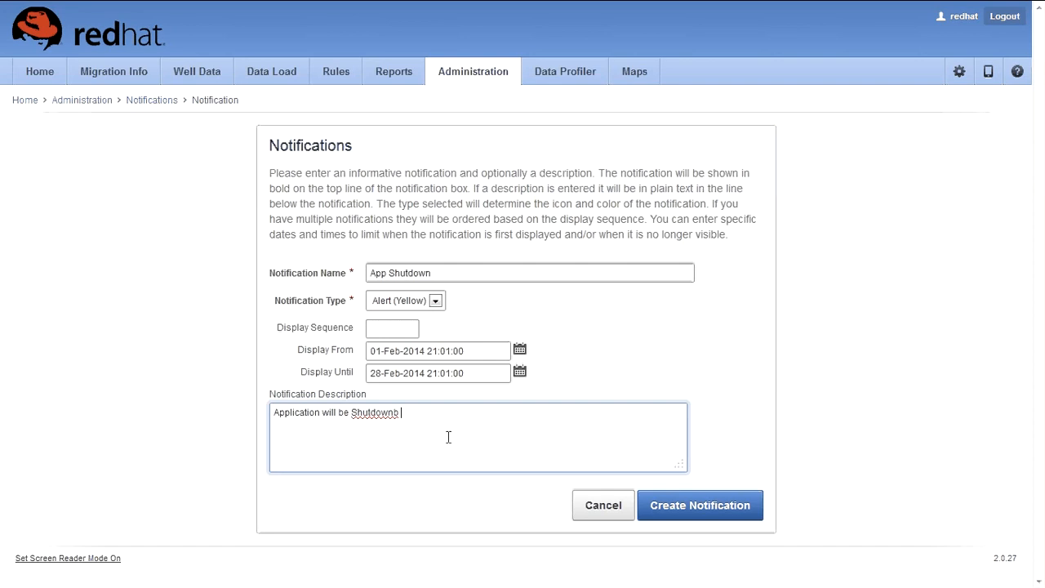
{"action": "key", "text": "BackSpace"}
{"action": "key", "text": "BackSpace"}
{"action": "type", "text": "for "}
{"action": "type", "text": "Mainte"}
{"action": "key", "text": "BackSpace"}
{"action": "key", "text": "BackSpace"}
{"action": "key", "text": "BackSpace"}
{"action": "key", "text": "BackSpace"}
{"action": "key", "text": "BackSpace"}
{"action": "key", "text": "BackSpace"}
{"action": "key", "text": "BackSpace"}
{"action": "type", "text": "REwork"}
{"action": "left_click", "coordinate": [405, 423]}
{"action": "left_click", "coordinate": [401, 330]}
{"action": "type", "text": "1"}
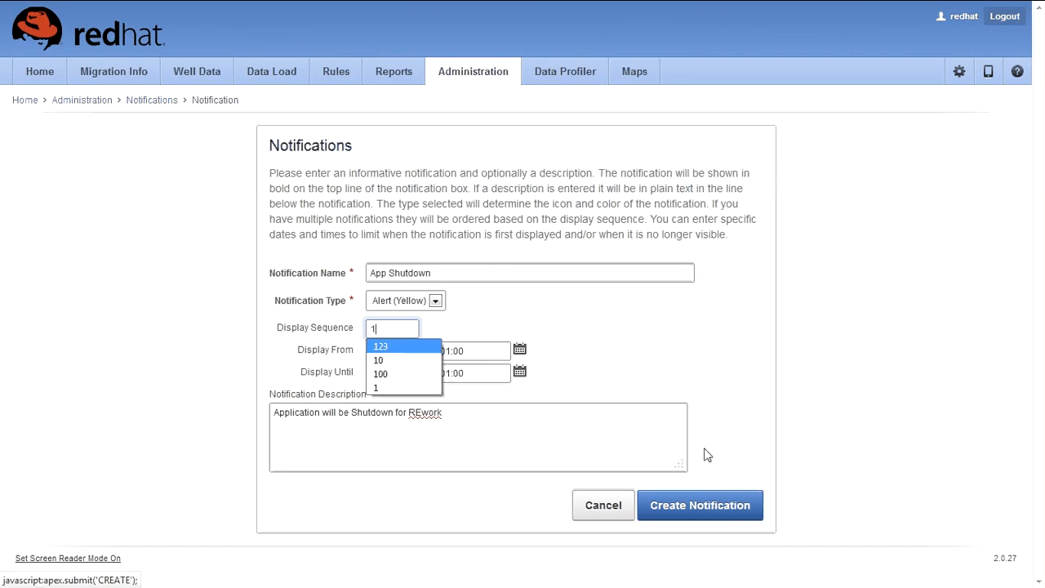
{"action": "left_click", "coordinate": [726, 517]}
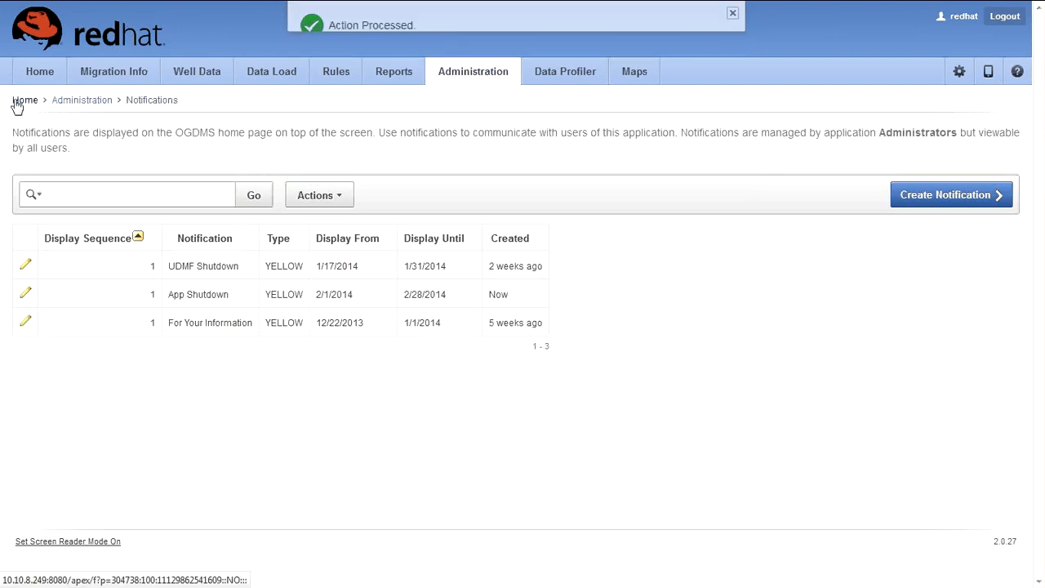
Step: Check the yellow App Shutdown banner announcing shutdown for rework at the top of Home
{"action": "left_click", "coordinate": [92, 105]}
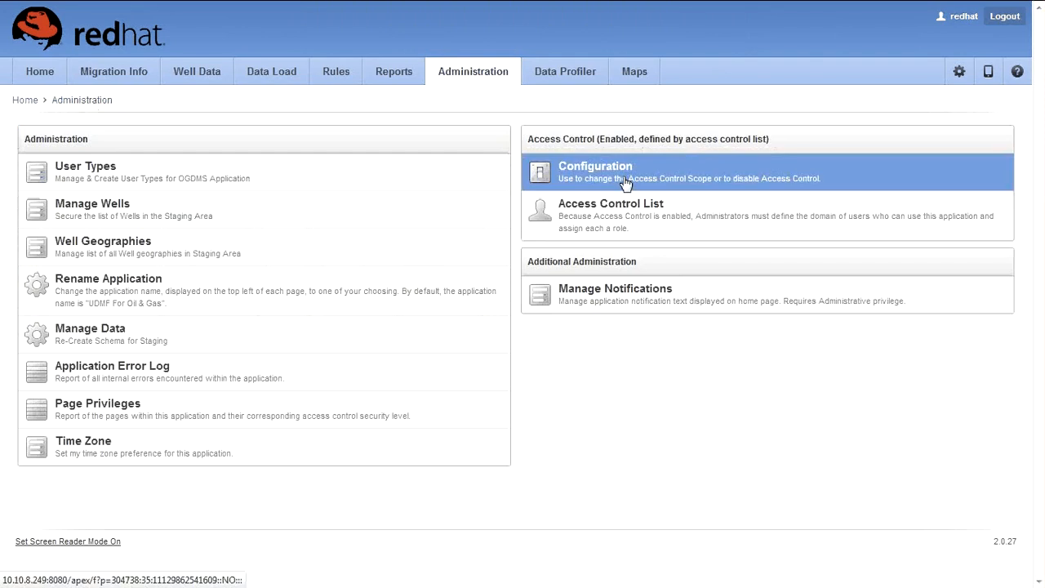
{"action": "left_click", "coordinate": [30, 105]}
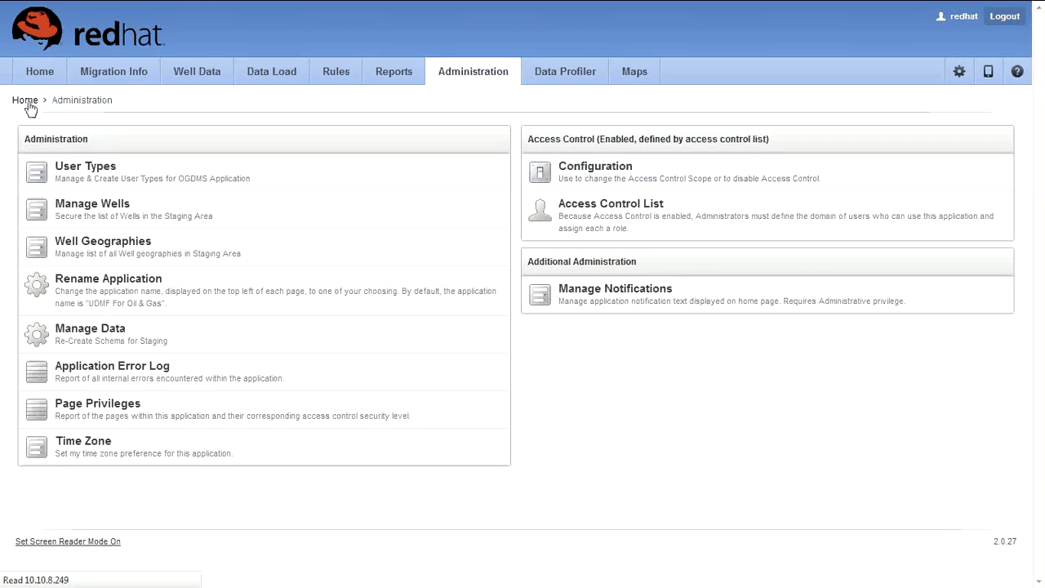
{"action": "left_click_drag", "start_coordinate": [91, 129], "coordinate": [51, 117]}
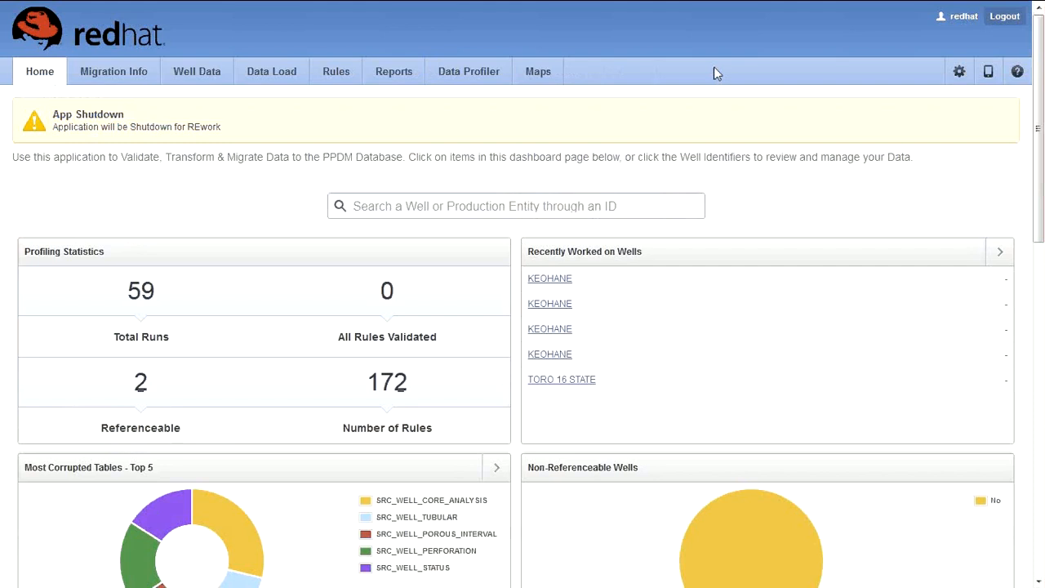
{"action": "left_click", "coordinate": [940, 72]}
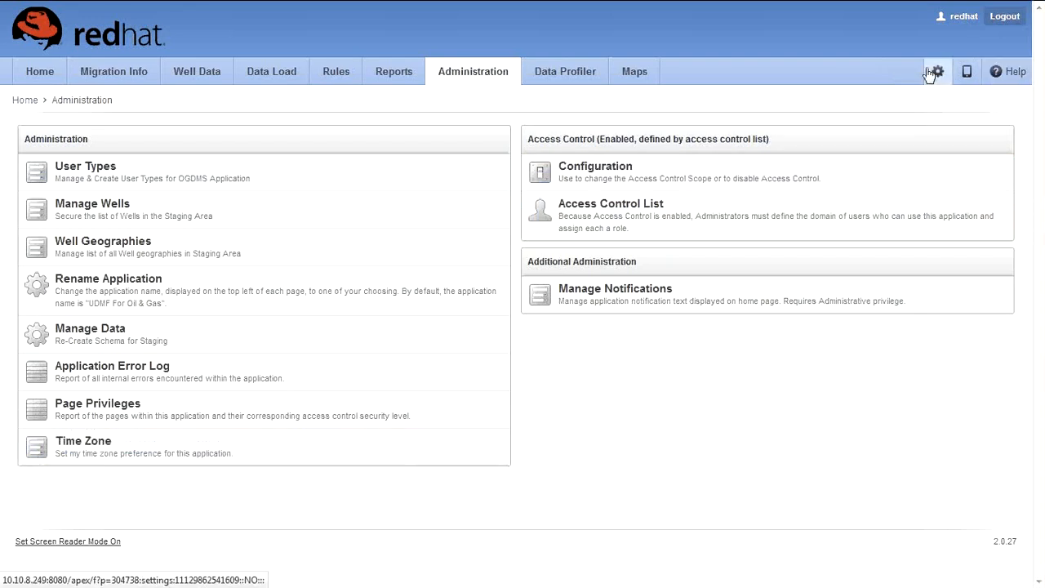
{"action": "left_click", "coordinate": [33, 72]}
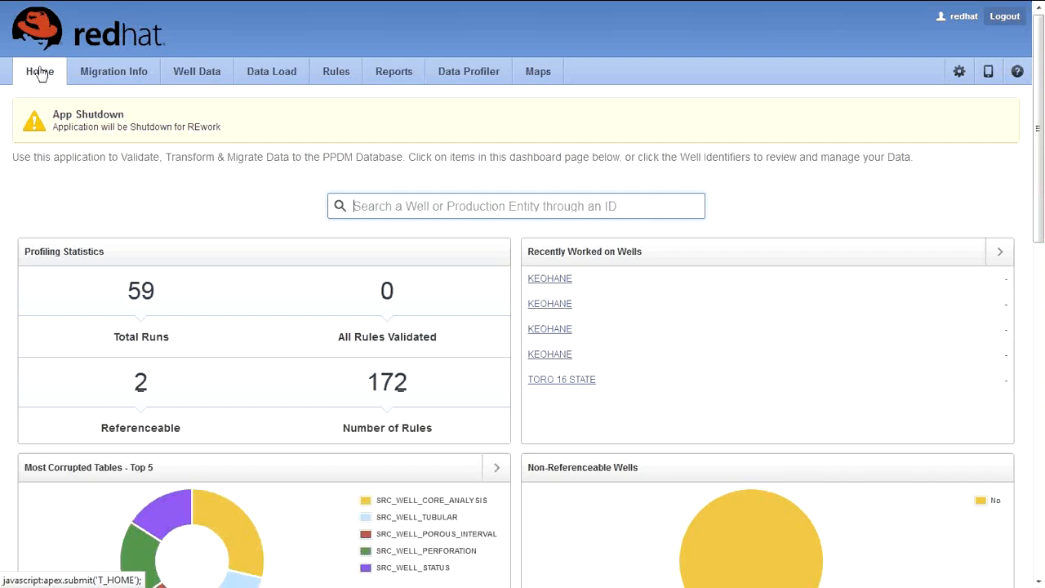
{"action": "scroll", "coordinate": [390, 146], "scroll_direction": "down", "scroll_amount": 6}
{"action": "scroll", "coordinate": [390, 146], "scroll_direction": "up", "scroll_amount": 6}
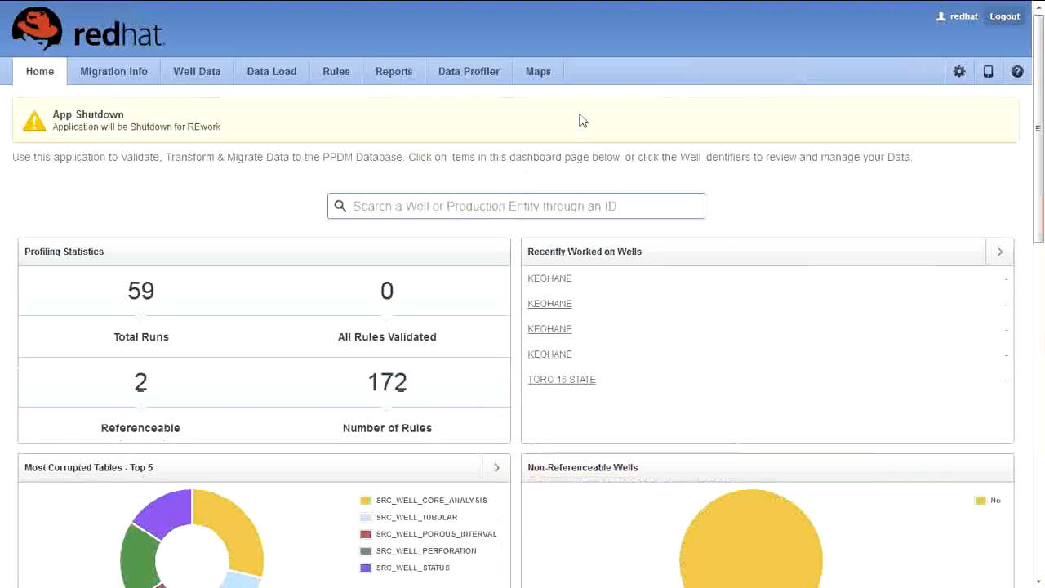
Step: View the well map, then show the Data Profiler calendar in Weekly and List views
{"action": "left_click", "coordinate": [538, 73]}
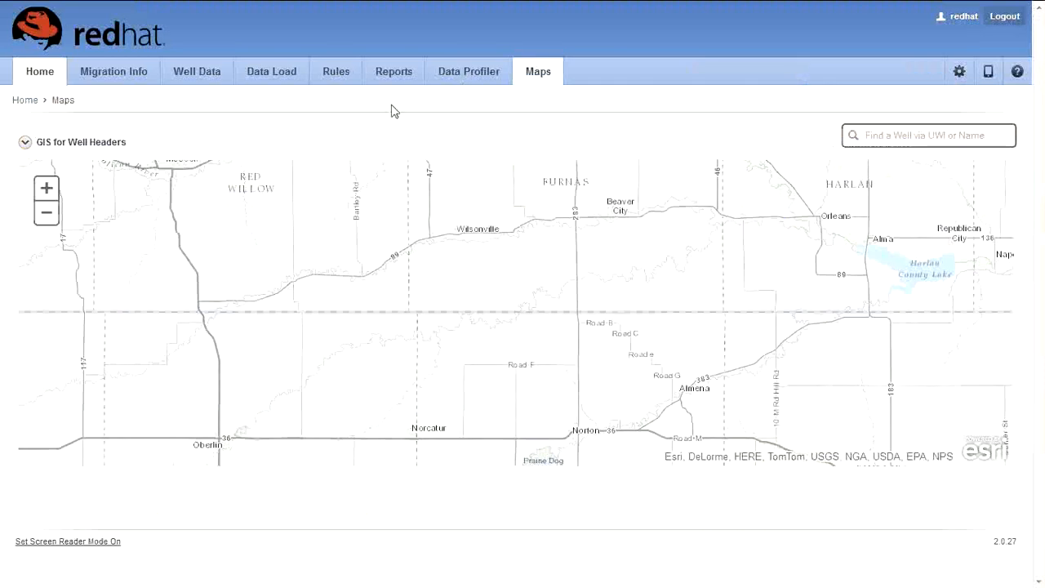
{"action": "left_click", "coordinate": [464, 79]}
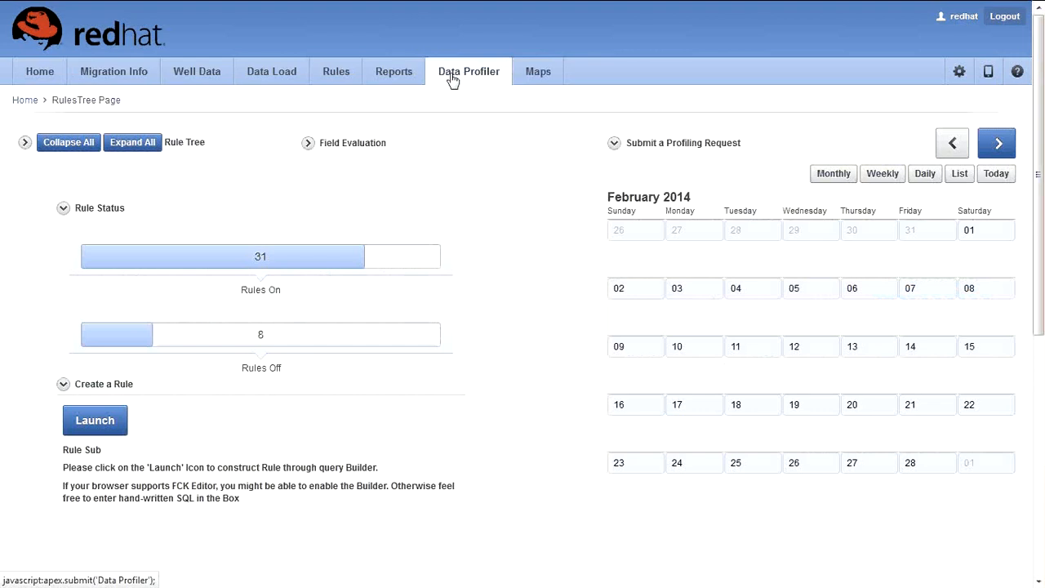
{"action": "left_click", "coordinate": [884, 174]}
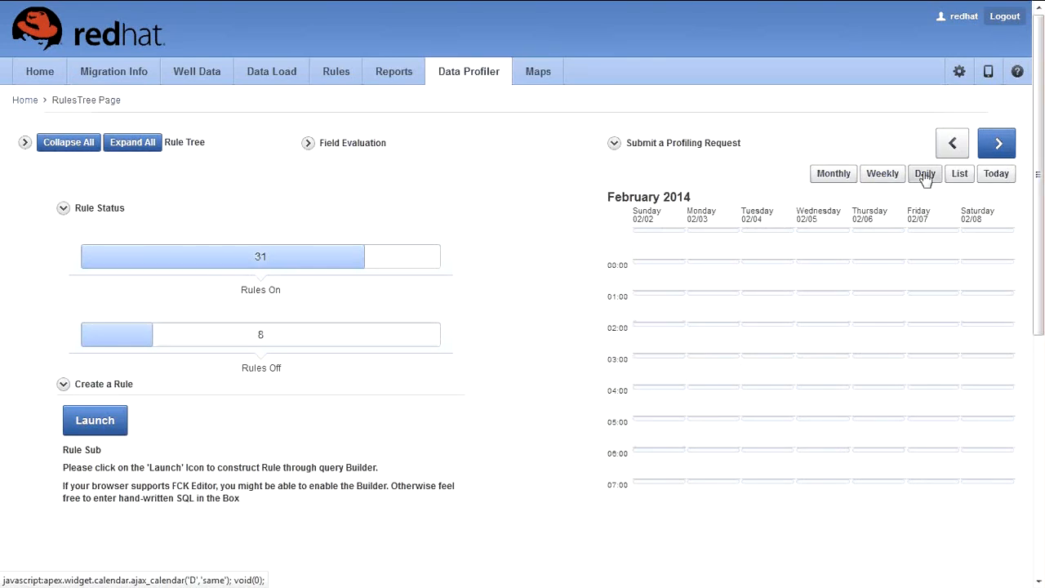
{"action": "double_click", "coordinate": [613, 298]}
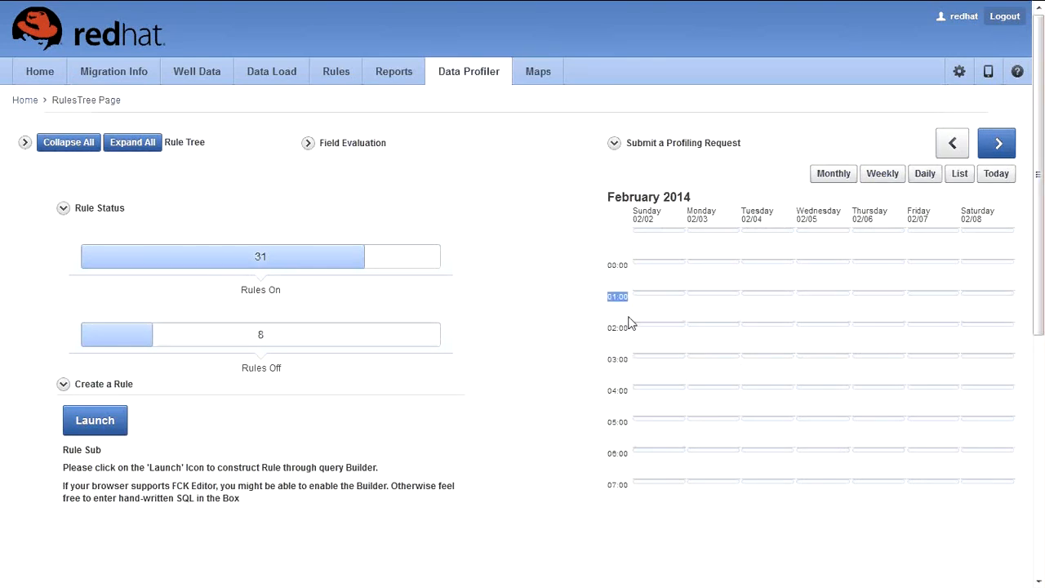
{"action": "double_click", "coordinate": [629, 327]}
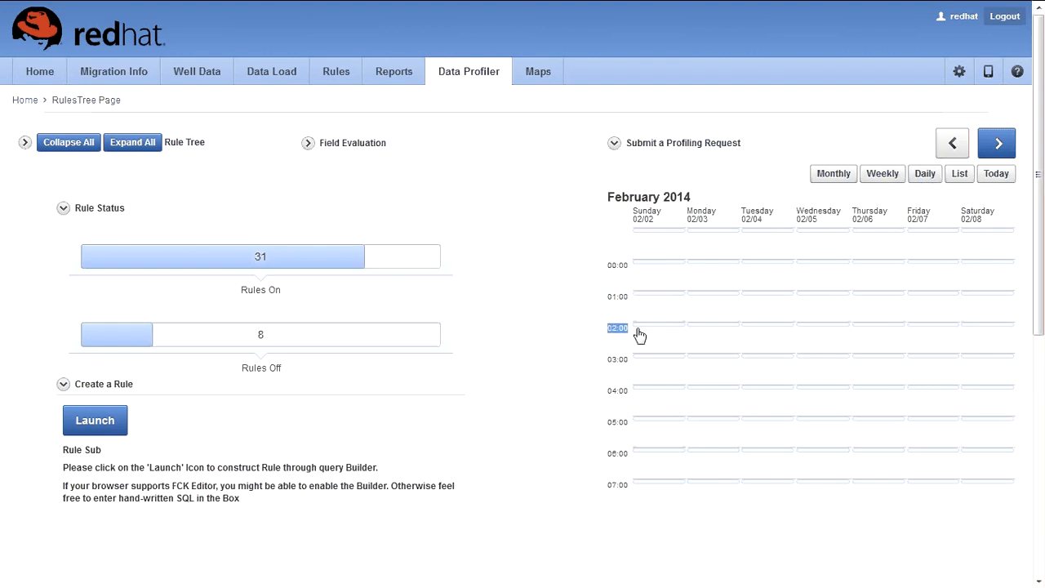
{"action": "left_click", "coordinate": [960, 175]}
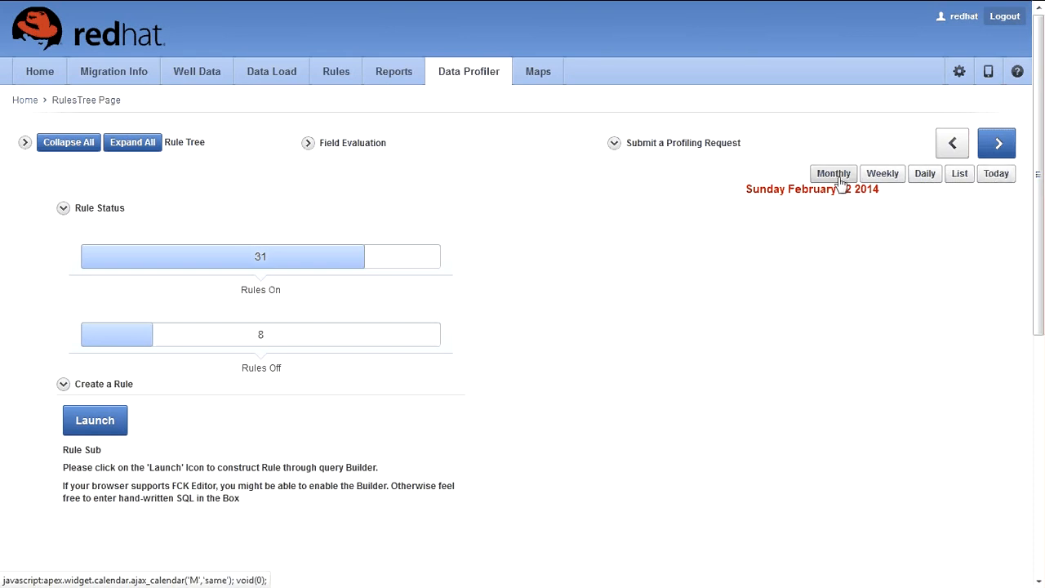
Step: Switch the profiling calendar to Daily and step back to January 29, 2014
{"action": "left_click", "coordinate": [926, 174]}
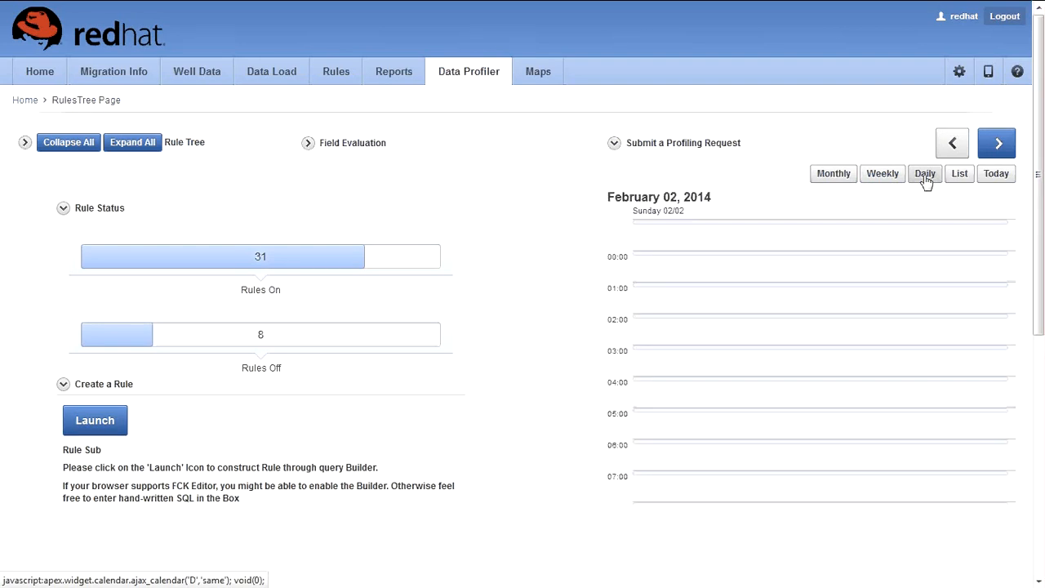
{"action": "left_click", "coordinate": [956, 146]}
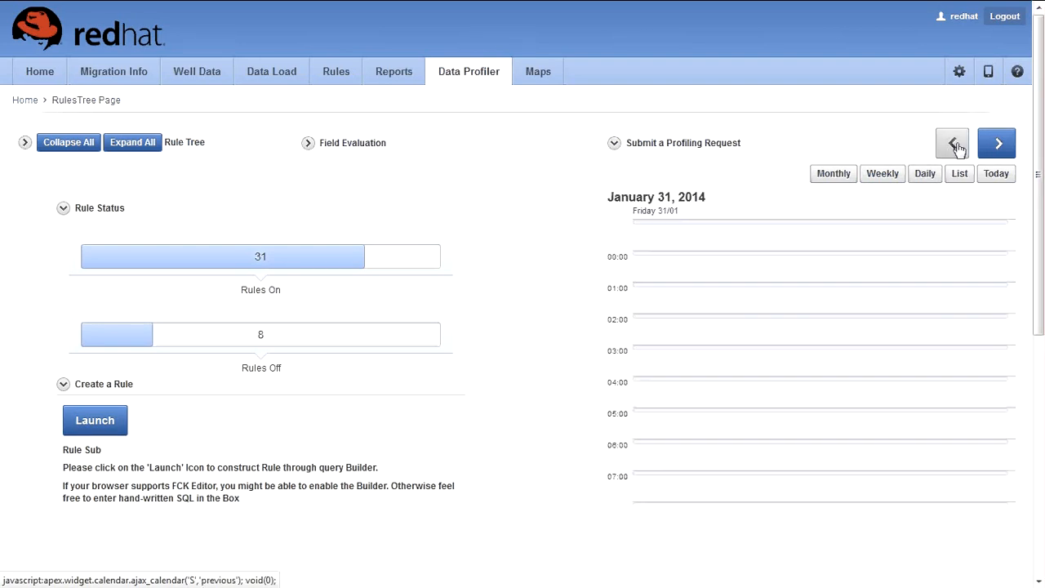
{"action": "left_click", "coordinate": [955, 146]}
{"action": "left_click", "coordinate": [956, 147]}
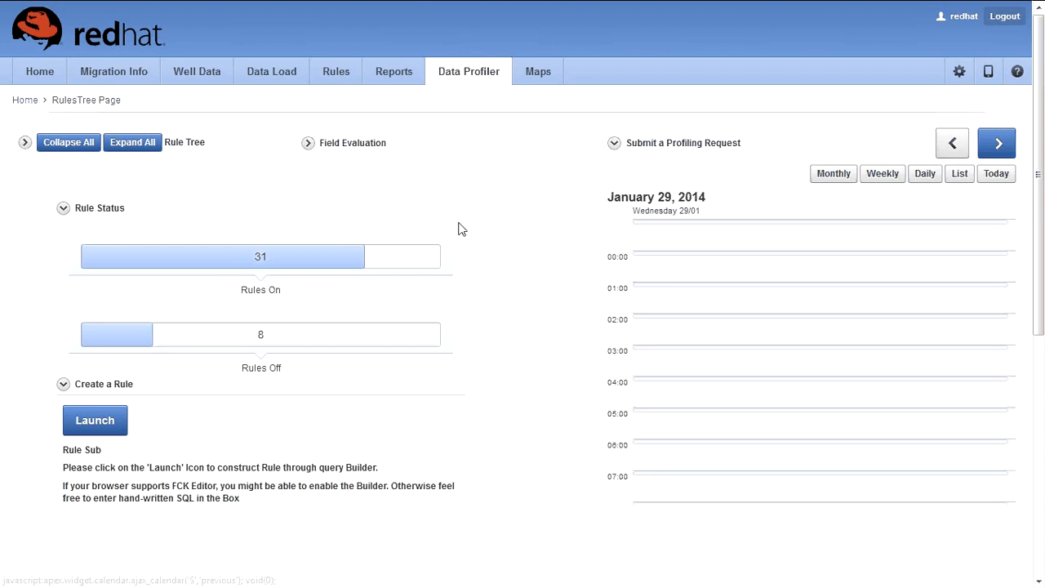
Step: Collapse Rule Status and expand the Rule Tree and Field Evaluation sections
{"action": "left_click", "coordinate": [64, 210]}
{"action": "left_click", "coordinate": [26, 143]}
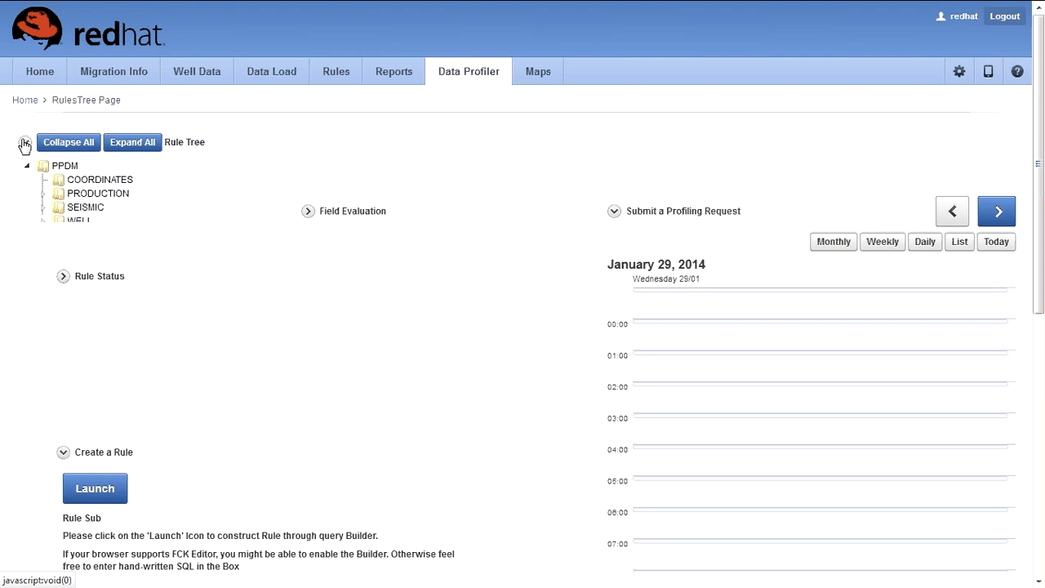
{"action": "left_click", "coordinate": [308, 224]}
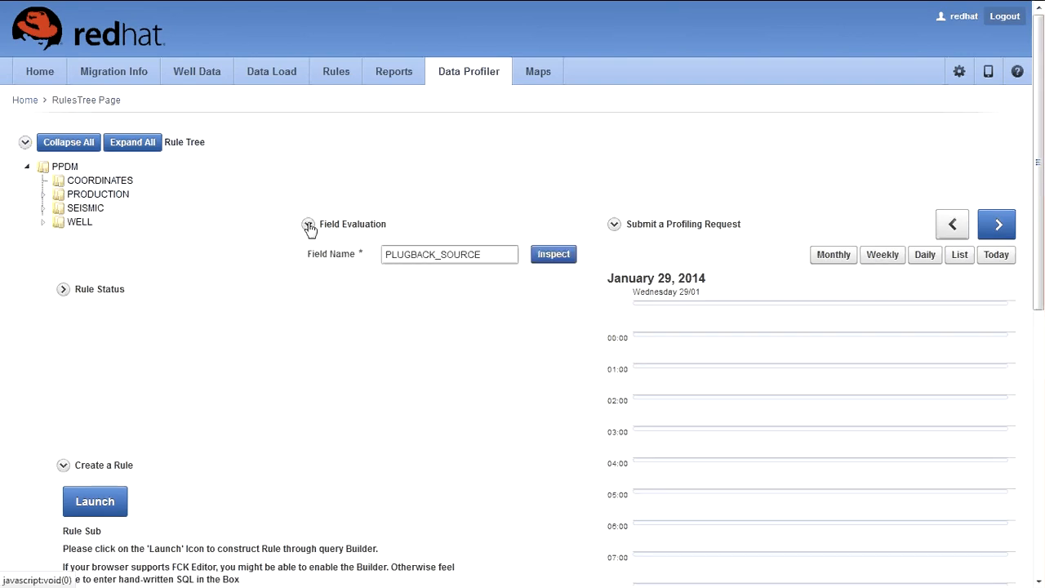
{"action": "left_click", "coordinate": [373, 79]}
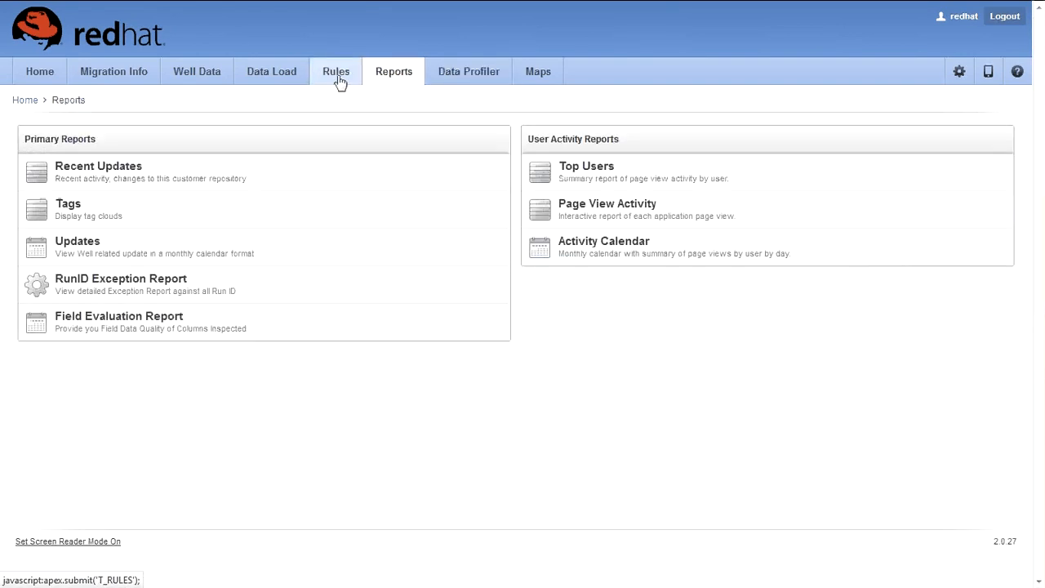
Step: Glance through the Rules, Data Load wizard and Well Data list pages
{"action": "left_click", "coordinate": [338, 77]}
{"action": "left_click", "coordinate": [292, 82]}
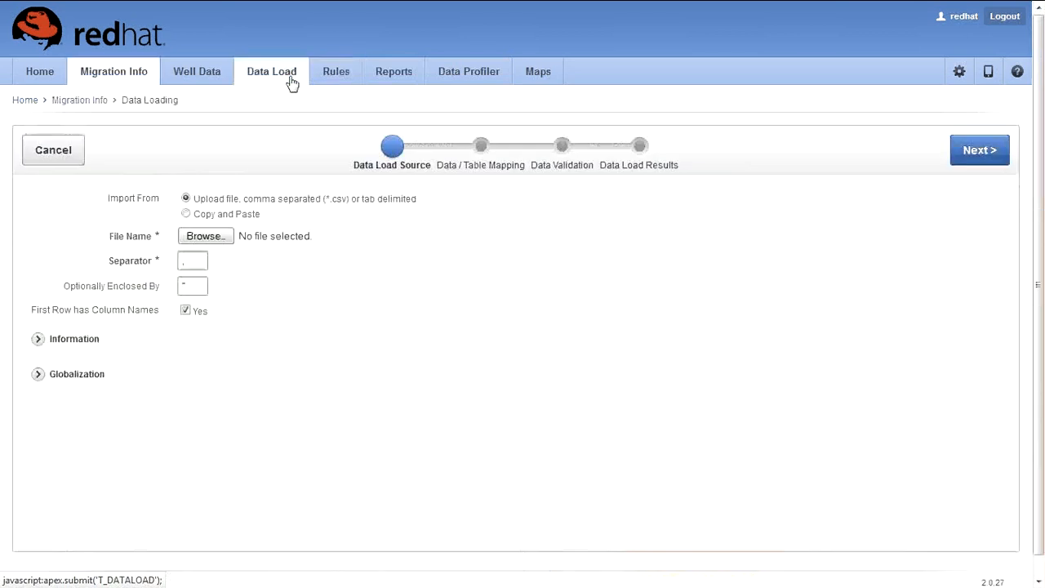
{"action": "left_click", "coordinate": [232, 79]}
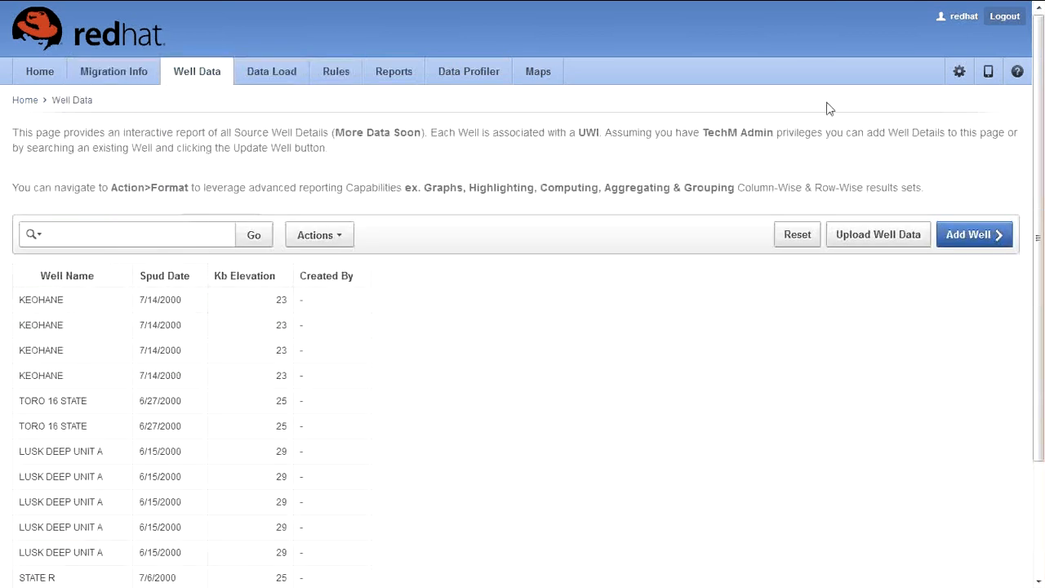
Step: Log out, type 'thank you' on the login page, and exit full-screen view
{"action": "left_click", "coordinate": [1005, 17]}
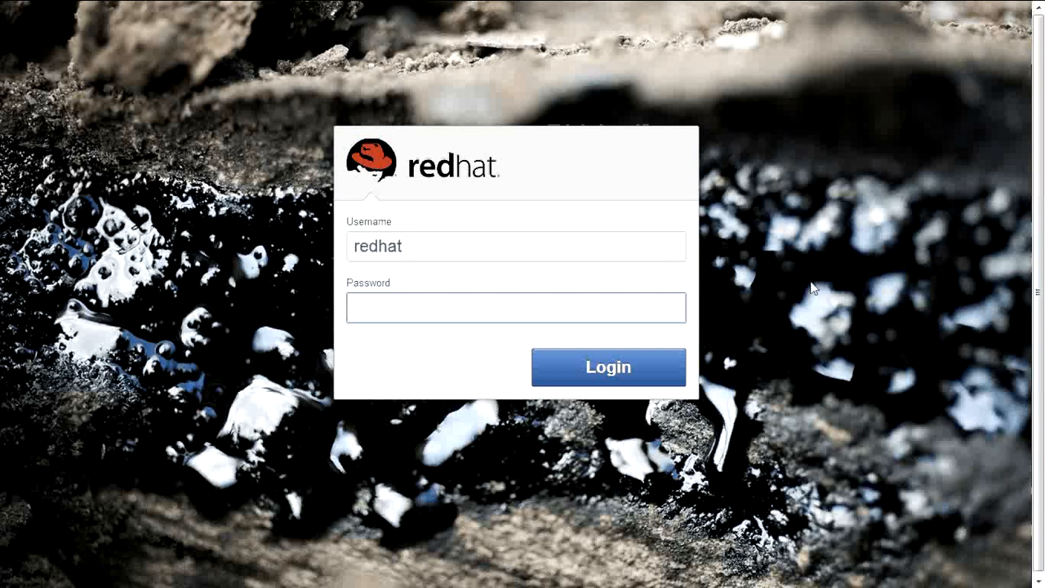
{"action": "key", "text": "shift+Tab"}
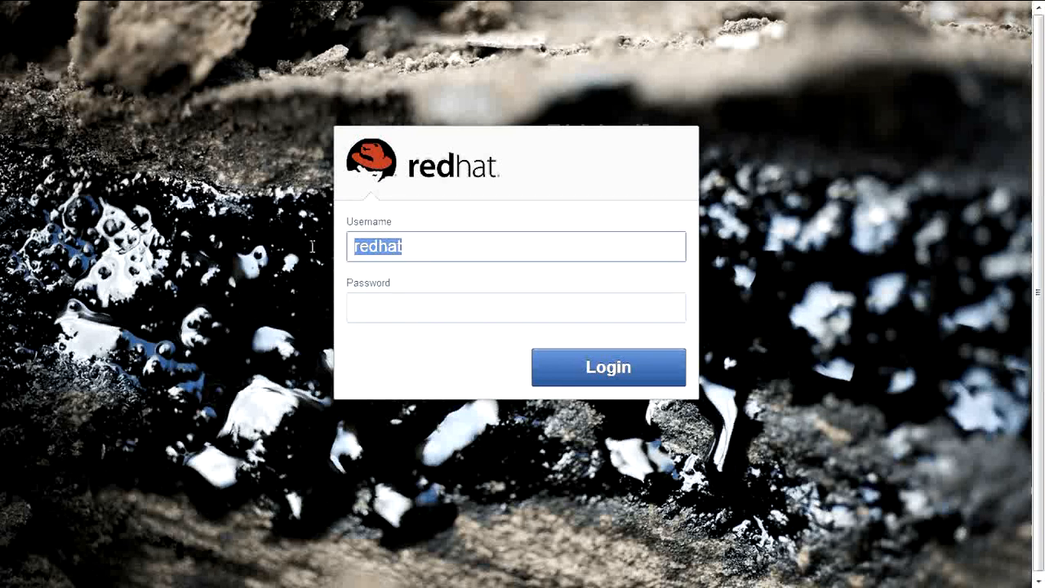
{"action": "type", "text": "thank you"}
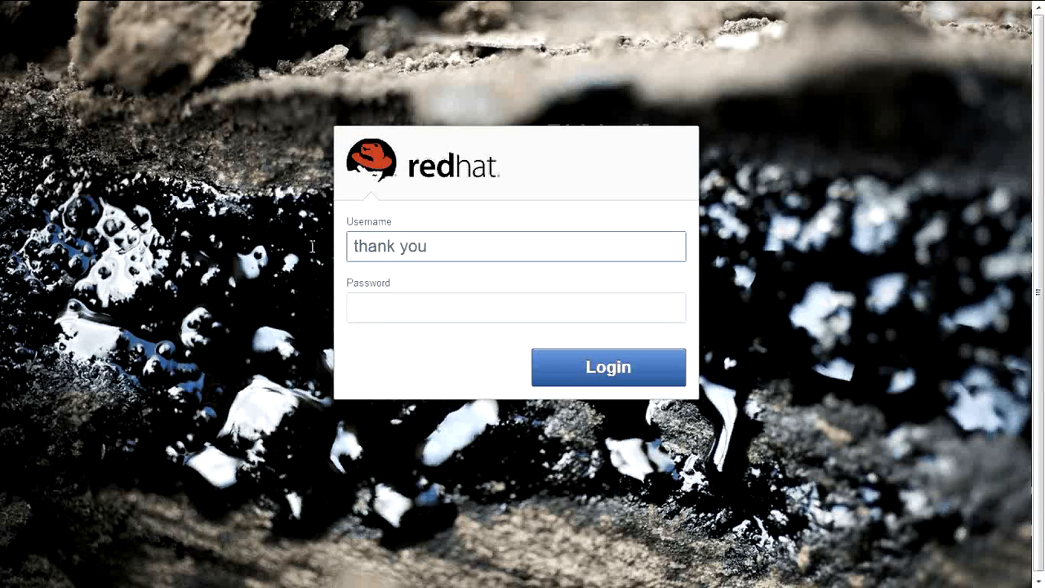
{"action": "key", "text": "F11"}
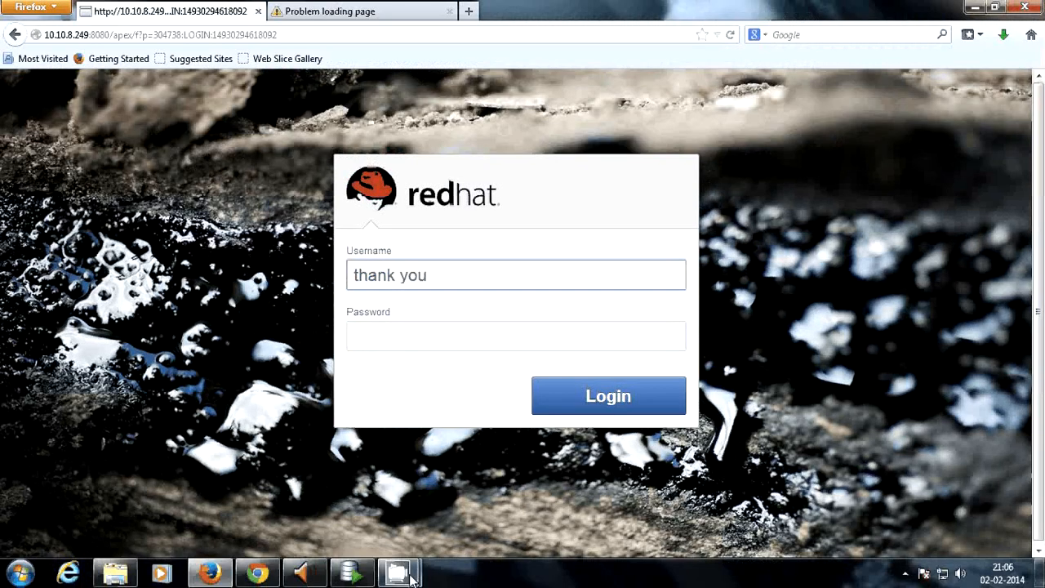
{"action": "left_click", "coordinate": [412, 578]}
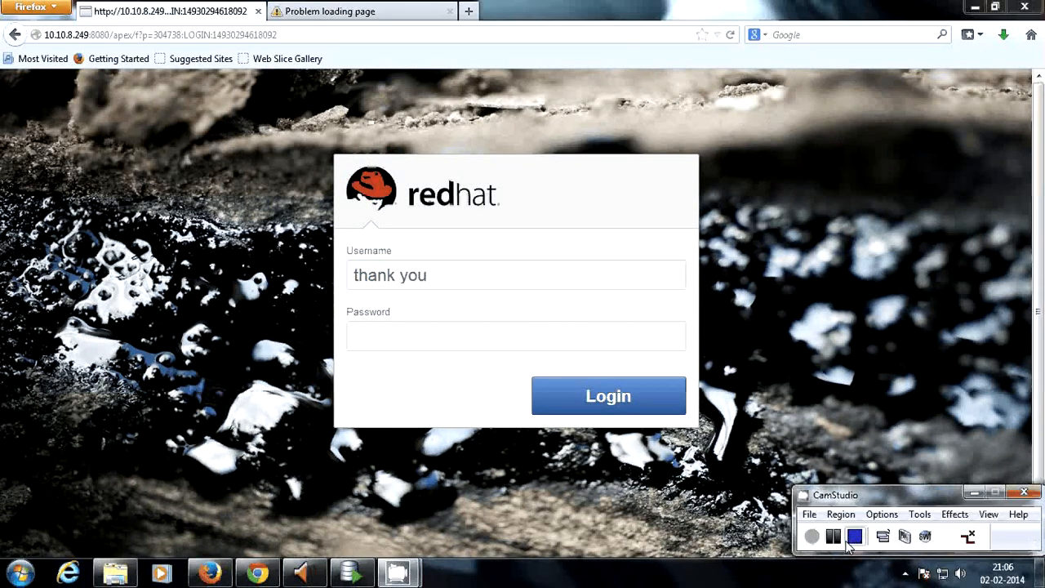